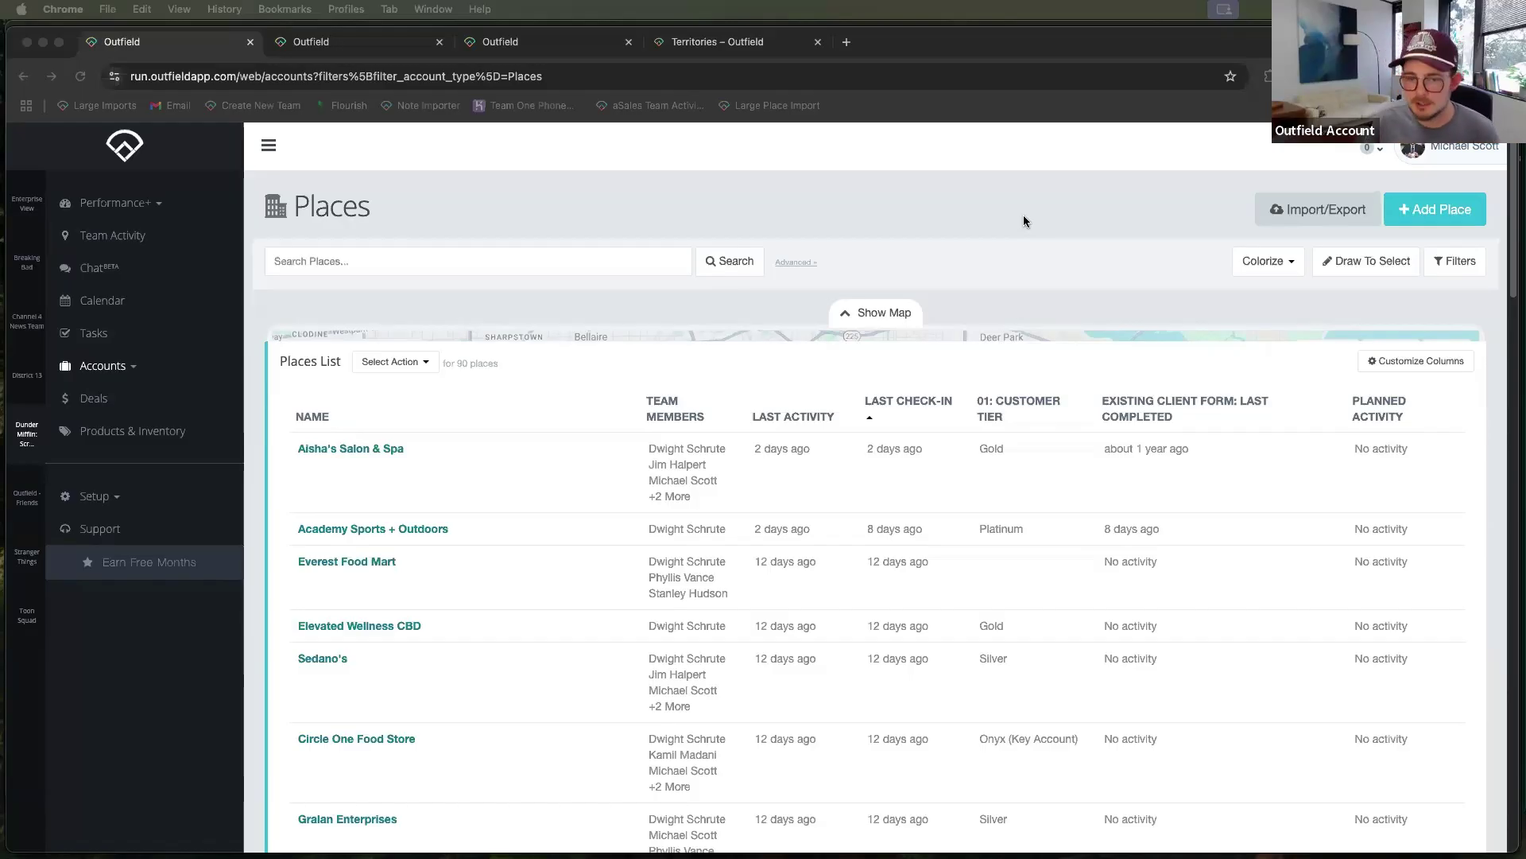
- Show the places map and run an advanced search for places whose 03: Zone is North
left_click(866, 314)
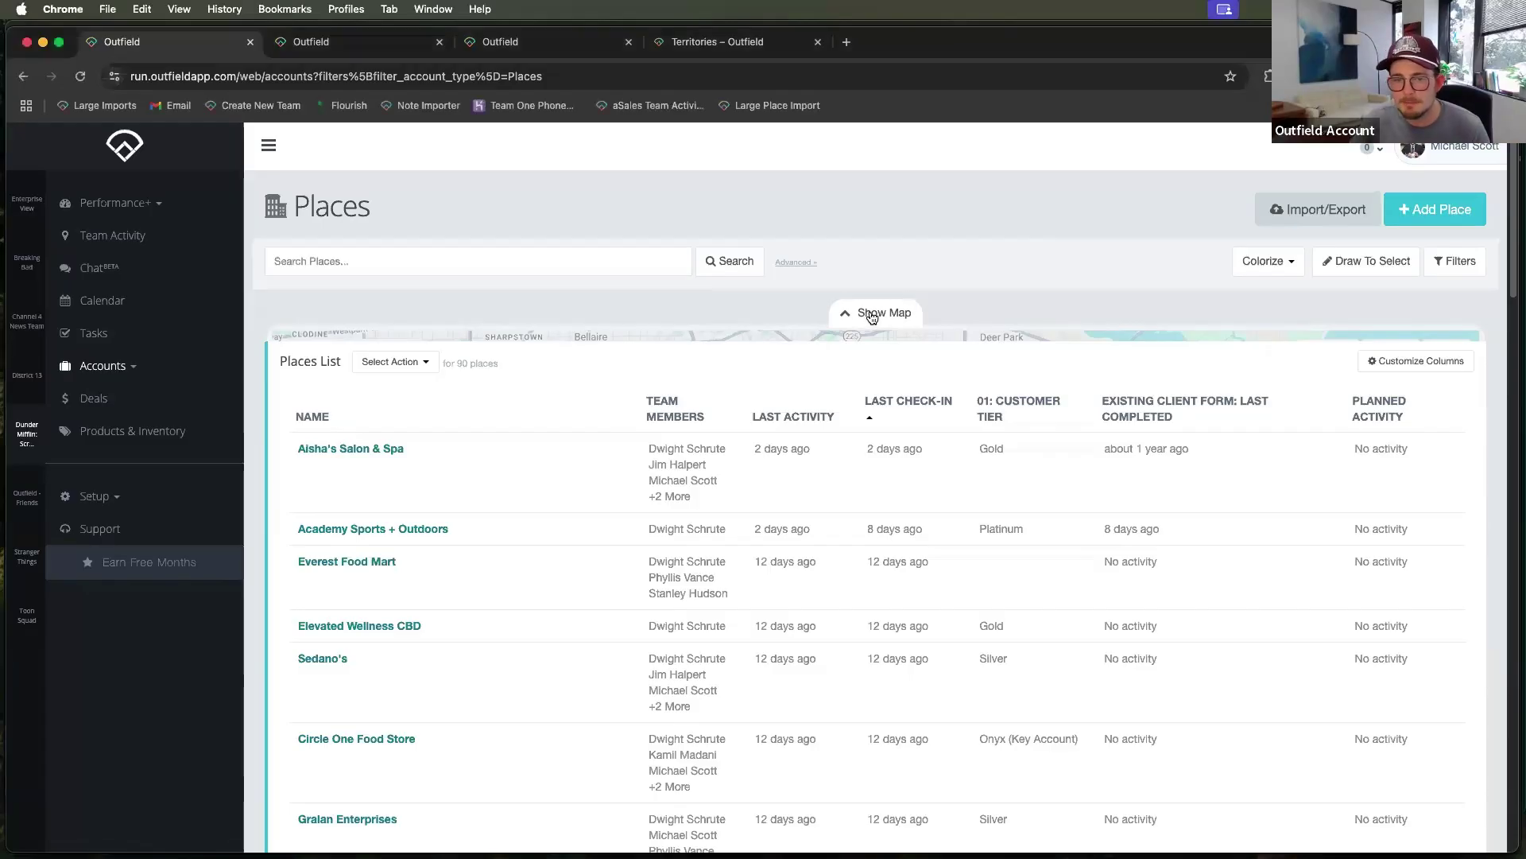
left_click(874, 312)
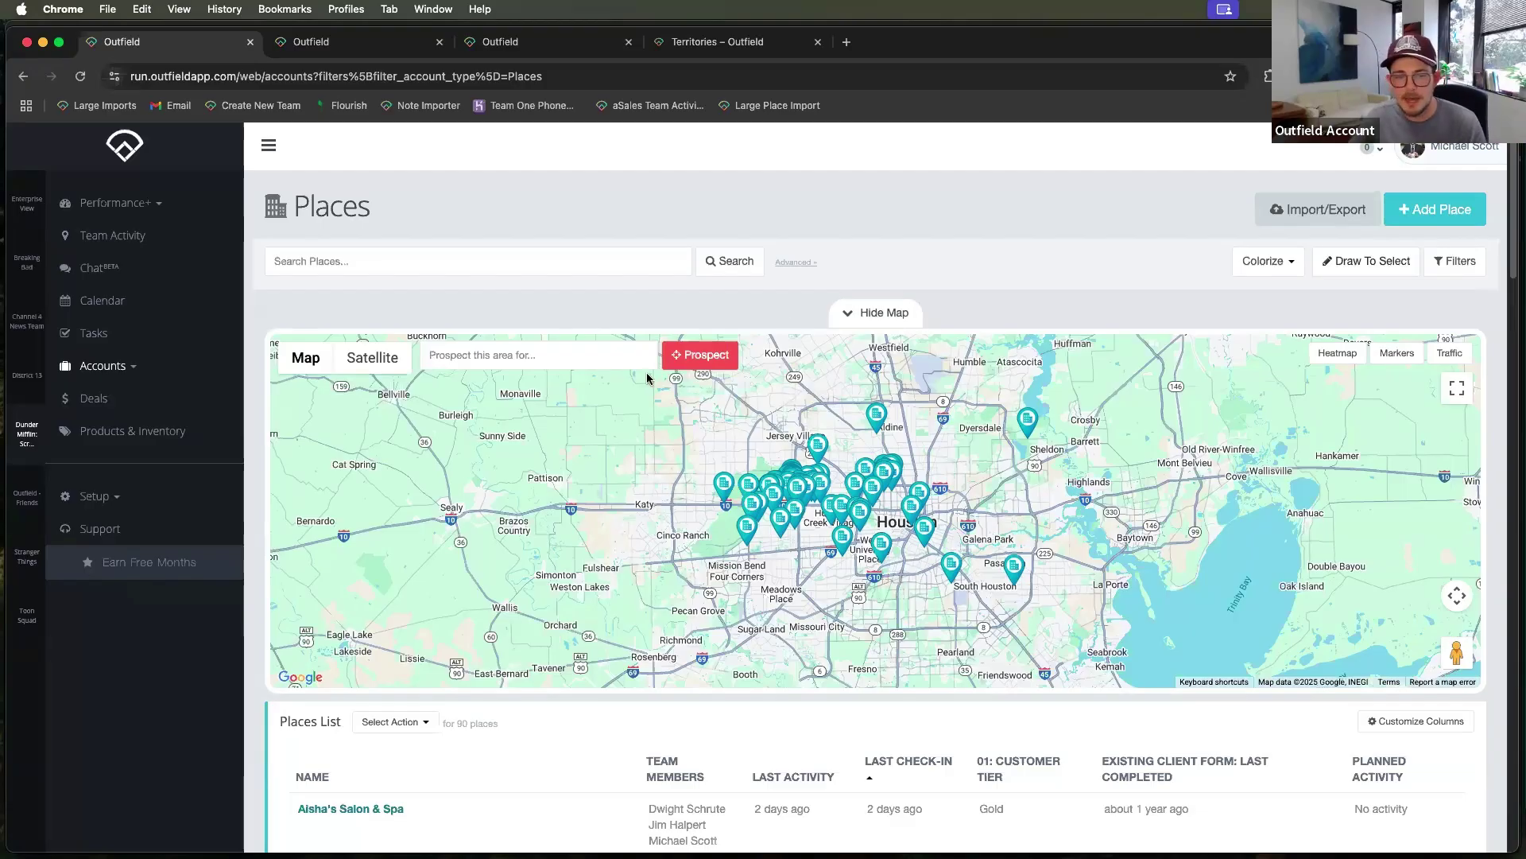
left_click(795, 261)
left_click(342, 266)
scroll(299, 444, "down", 4)
scroll(298, 457, "down", 3)
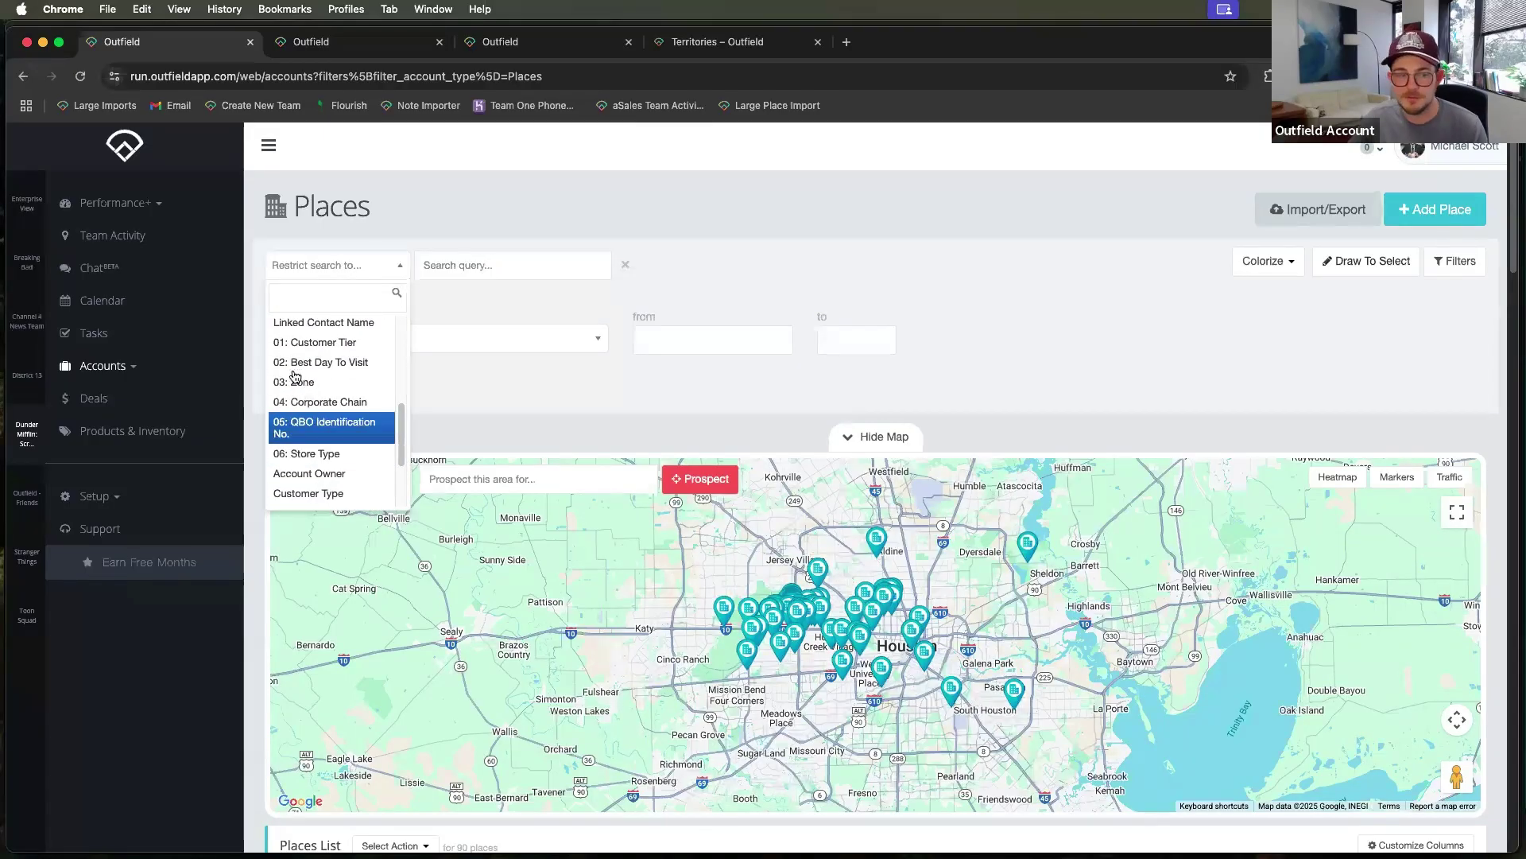
scroll(304, 388, "down", 2)
scroll(304, 389, "up", 2)
left_click(303, 390)
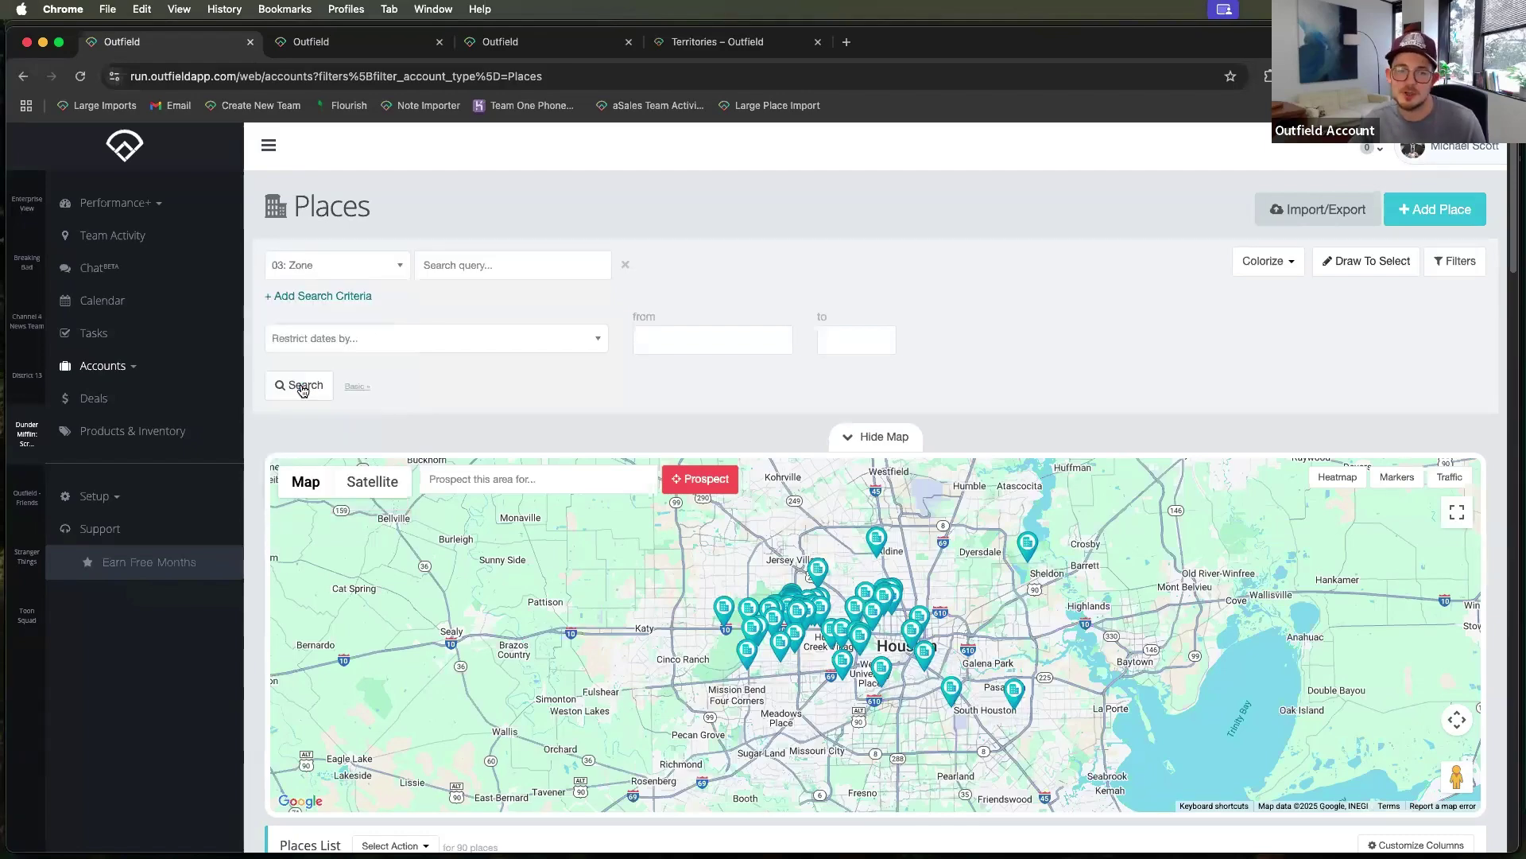
left_click(481, 265)
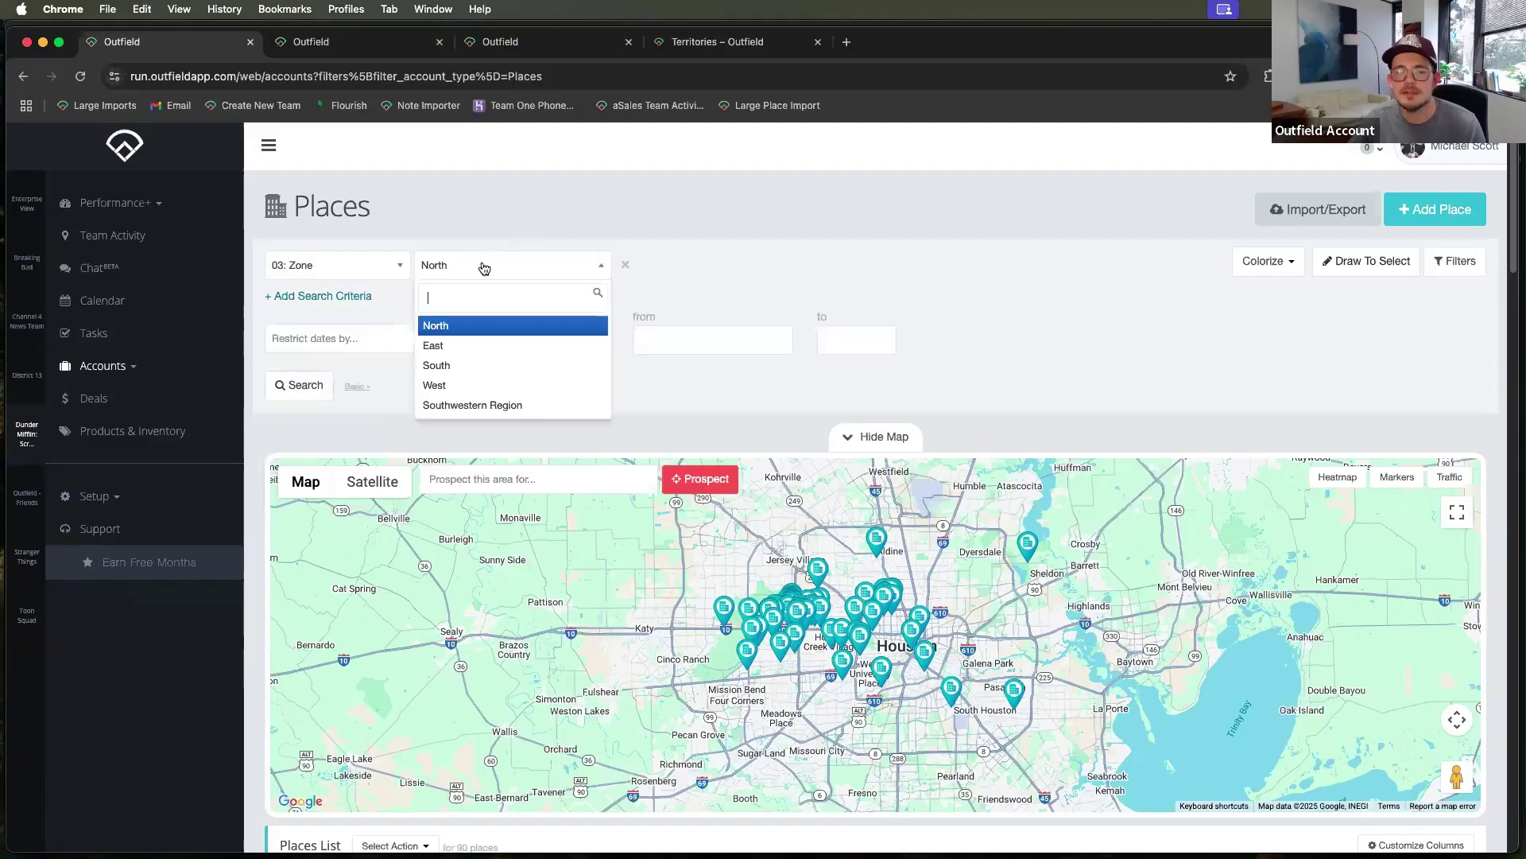
left_click(462, 333)
left_click(296, 393)
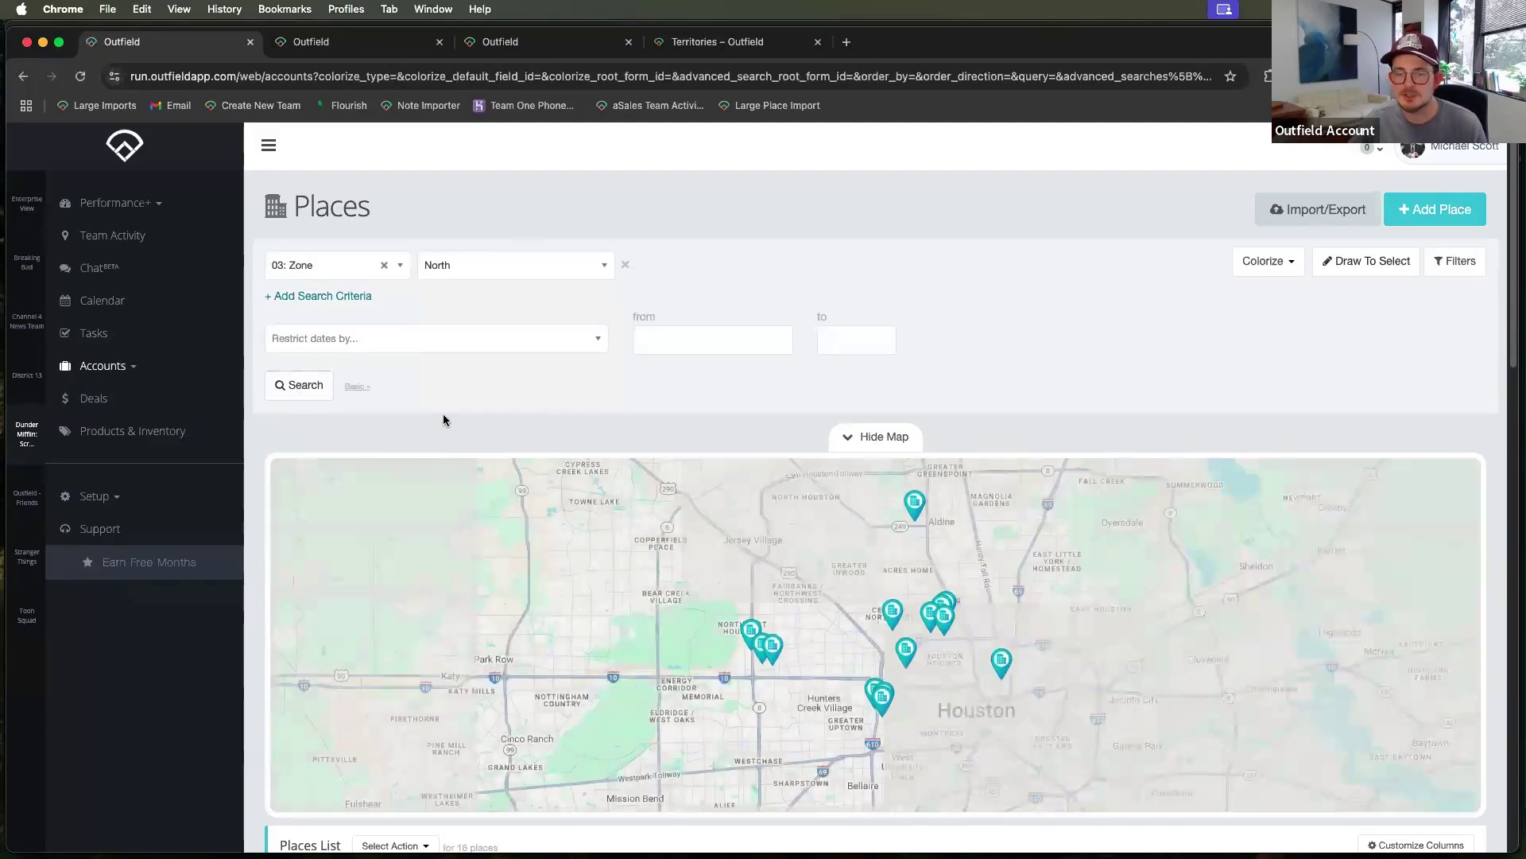
- Review the bulk actions for the filtered places, open the Assign Team Members dialog and close it without assigning anyone
scroll(390, 524, "down", 3)
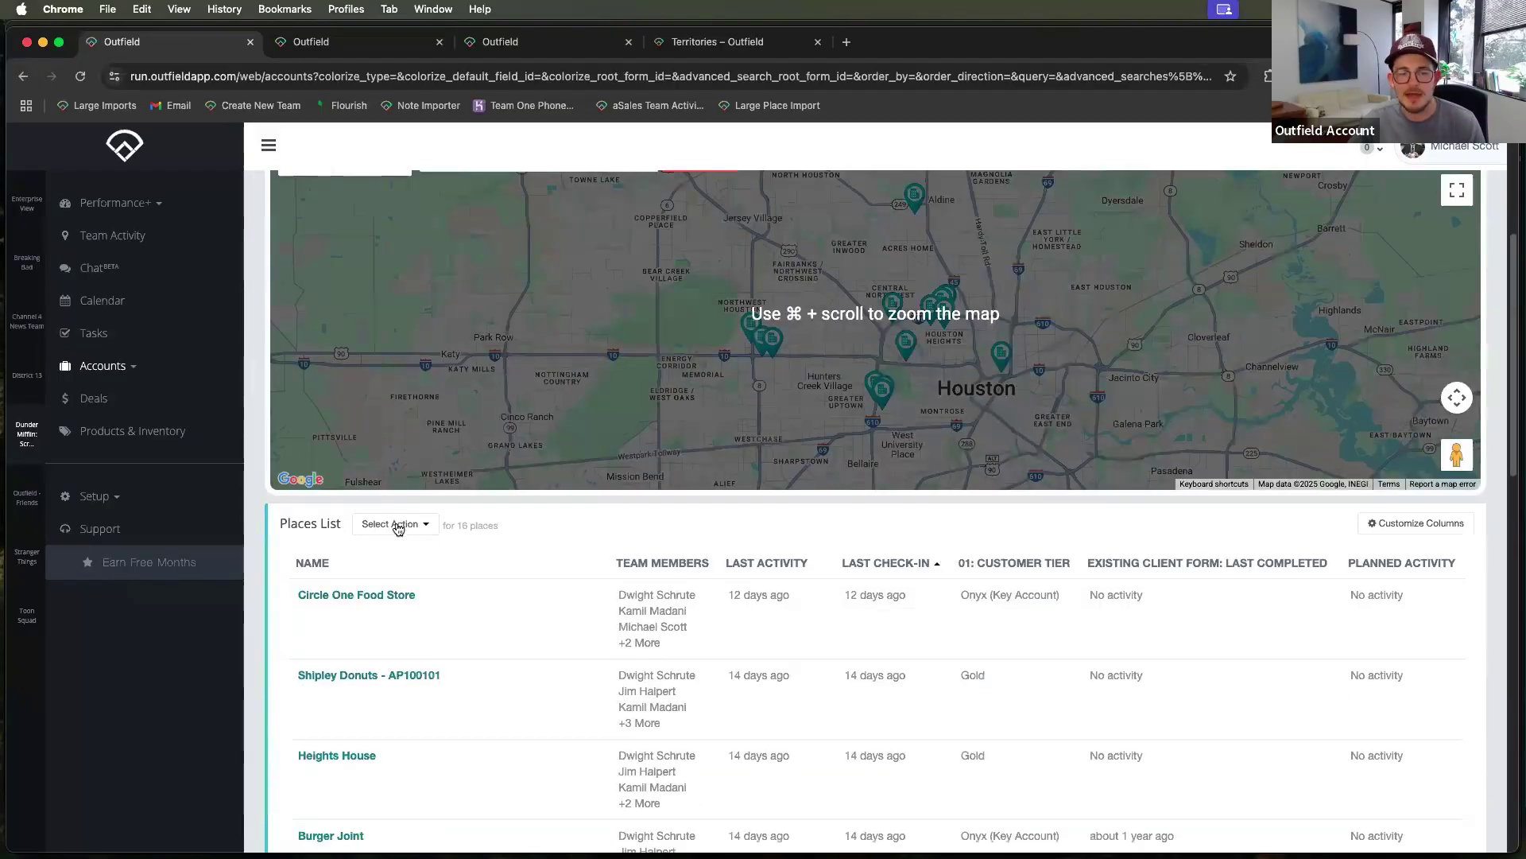
left_click(389, 524)
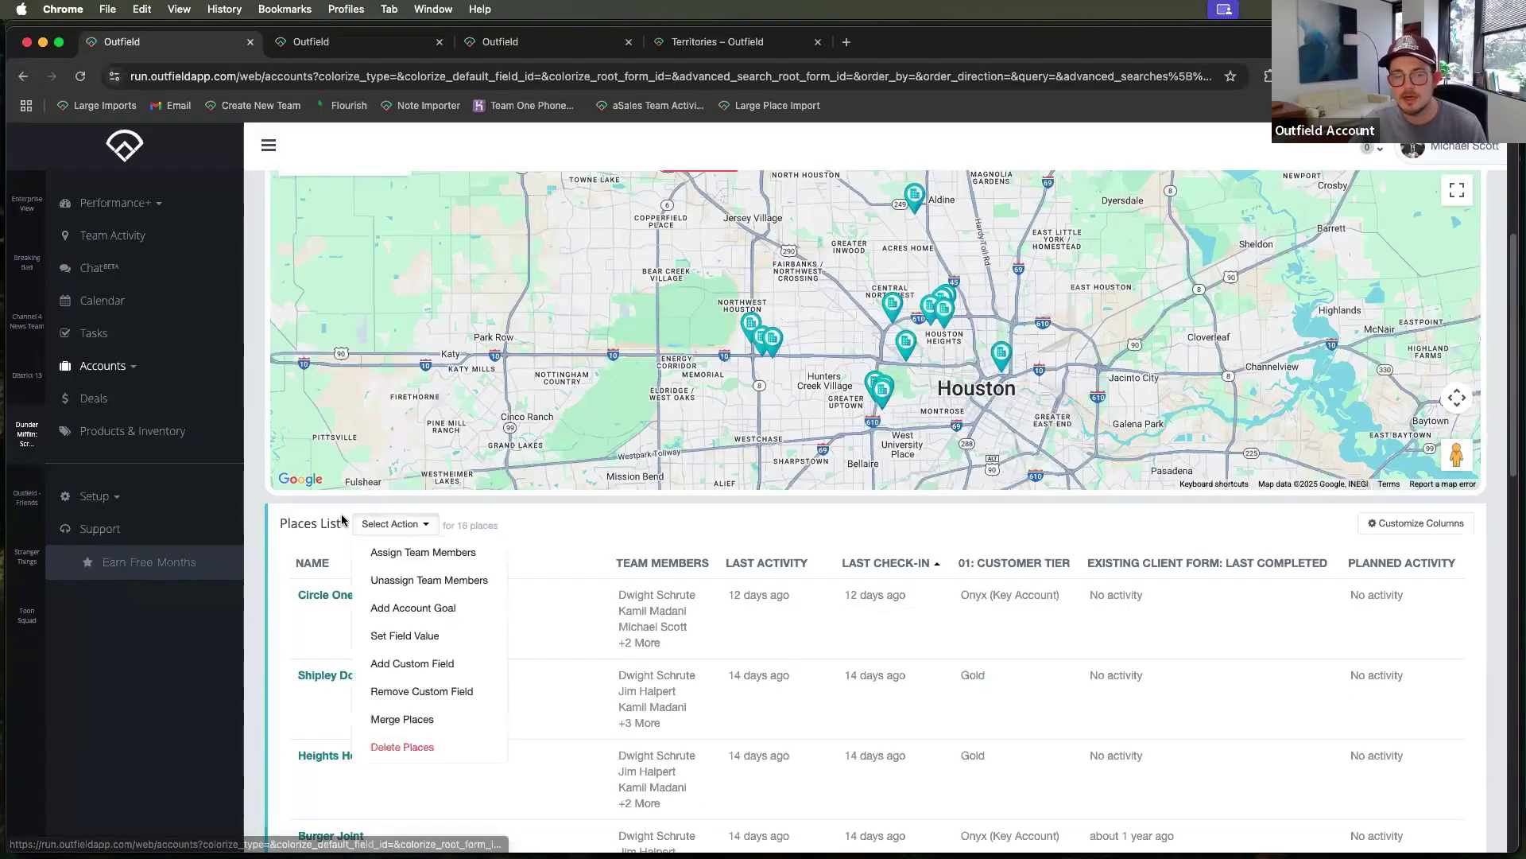
scroll(398, 429, "down", 2)
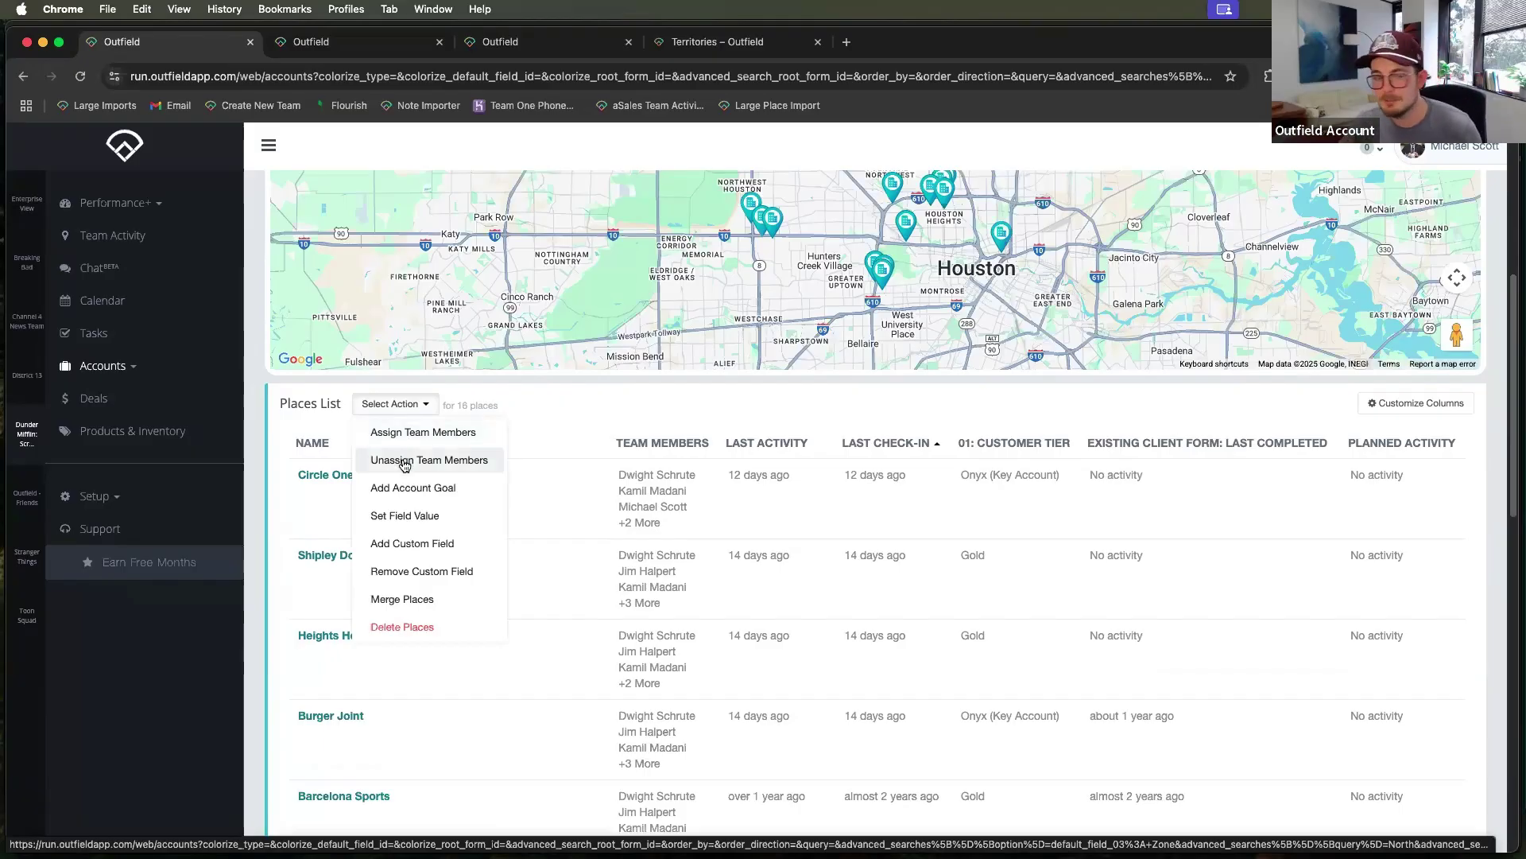
left_click(421, 434)
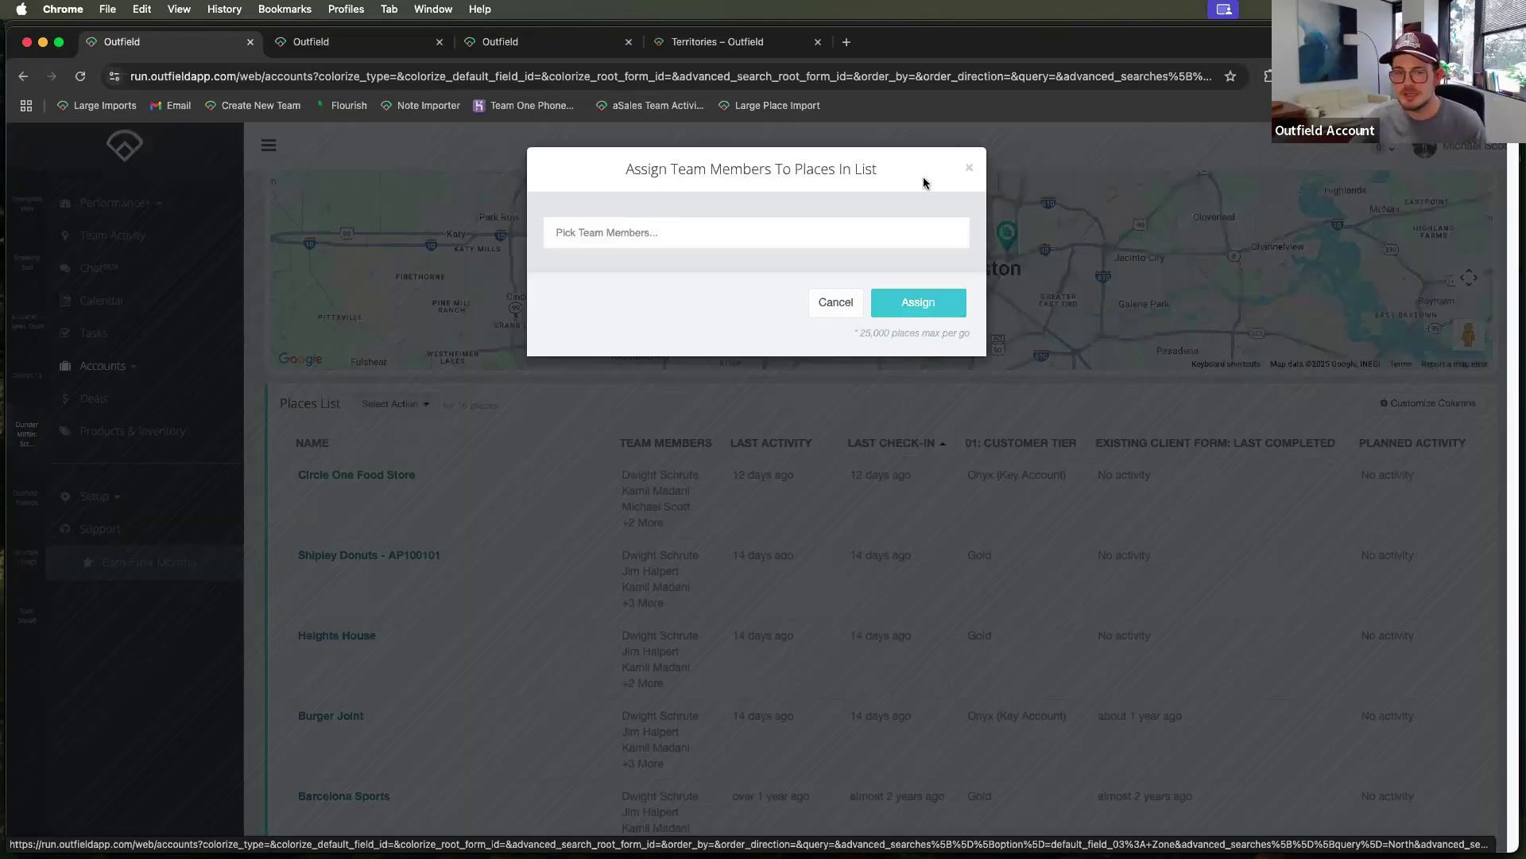
left_click(970, 168)
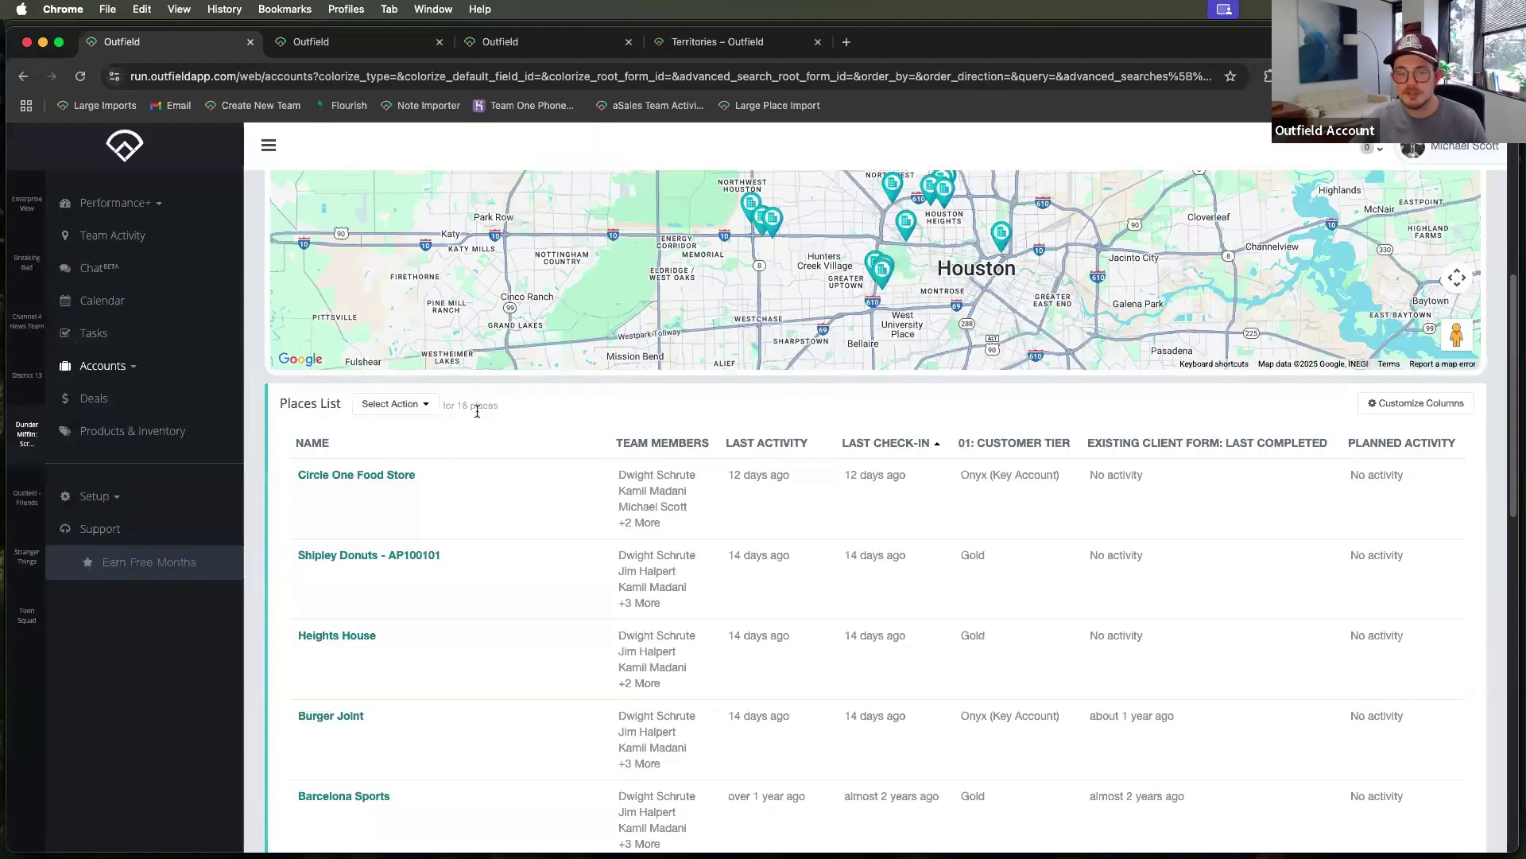
scroll(477, 414, "up", 5)
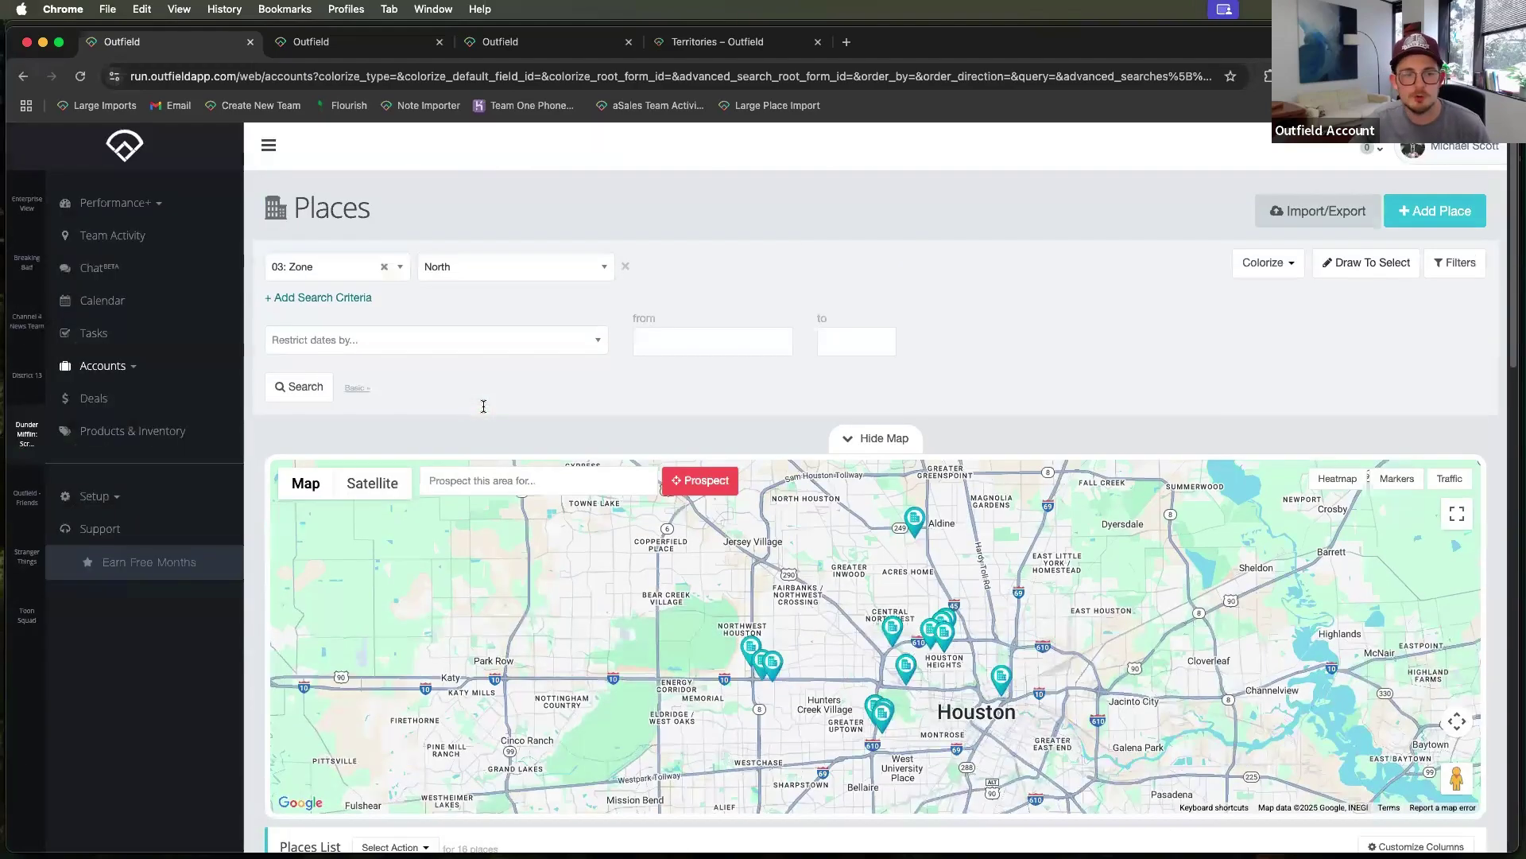
- Start a new territory from the Territories setup page and name it North
left_click(94, 498)
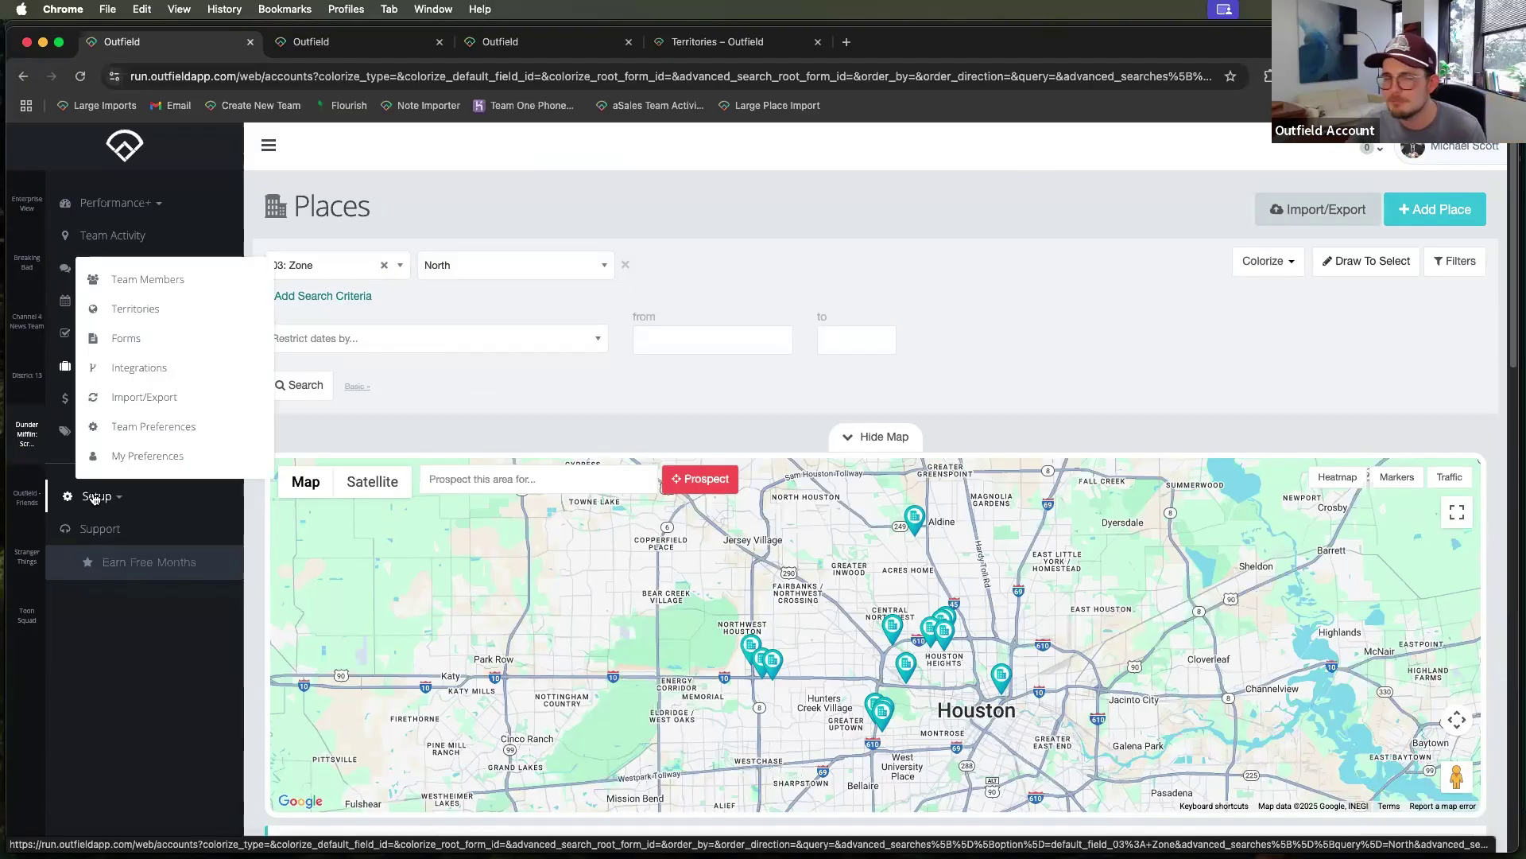
left_click(145, 316)
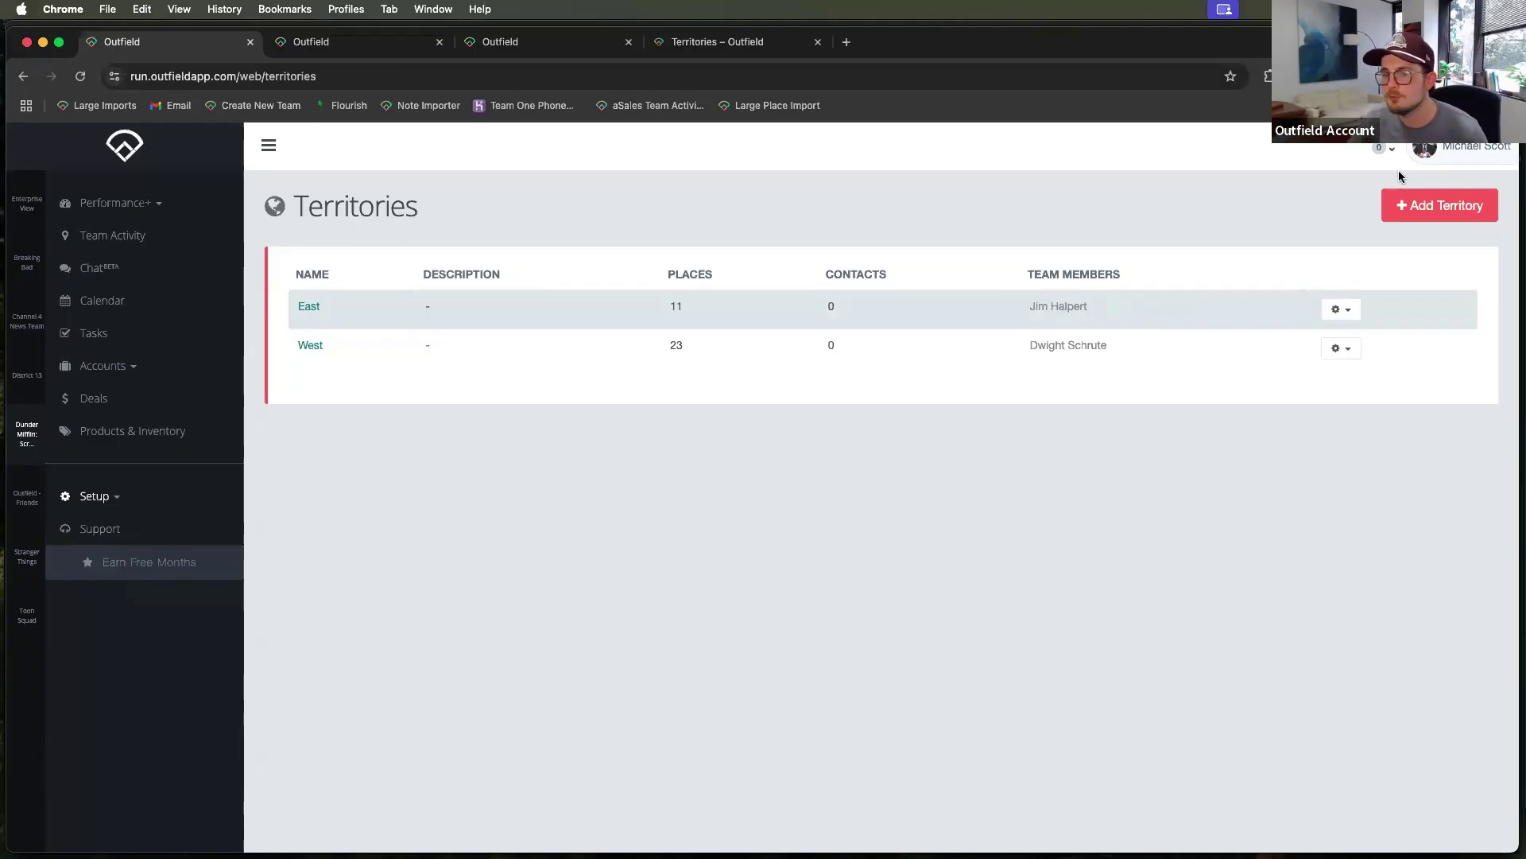
left_click(1414, 213)
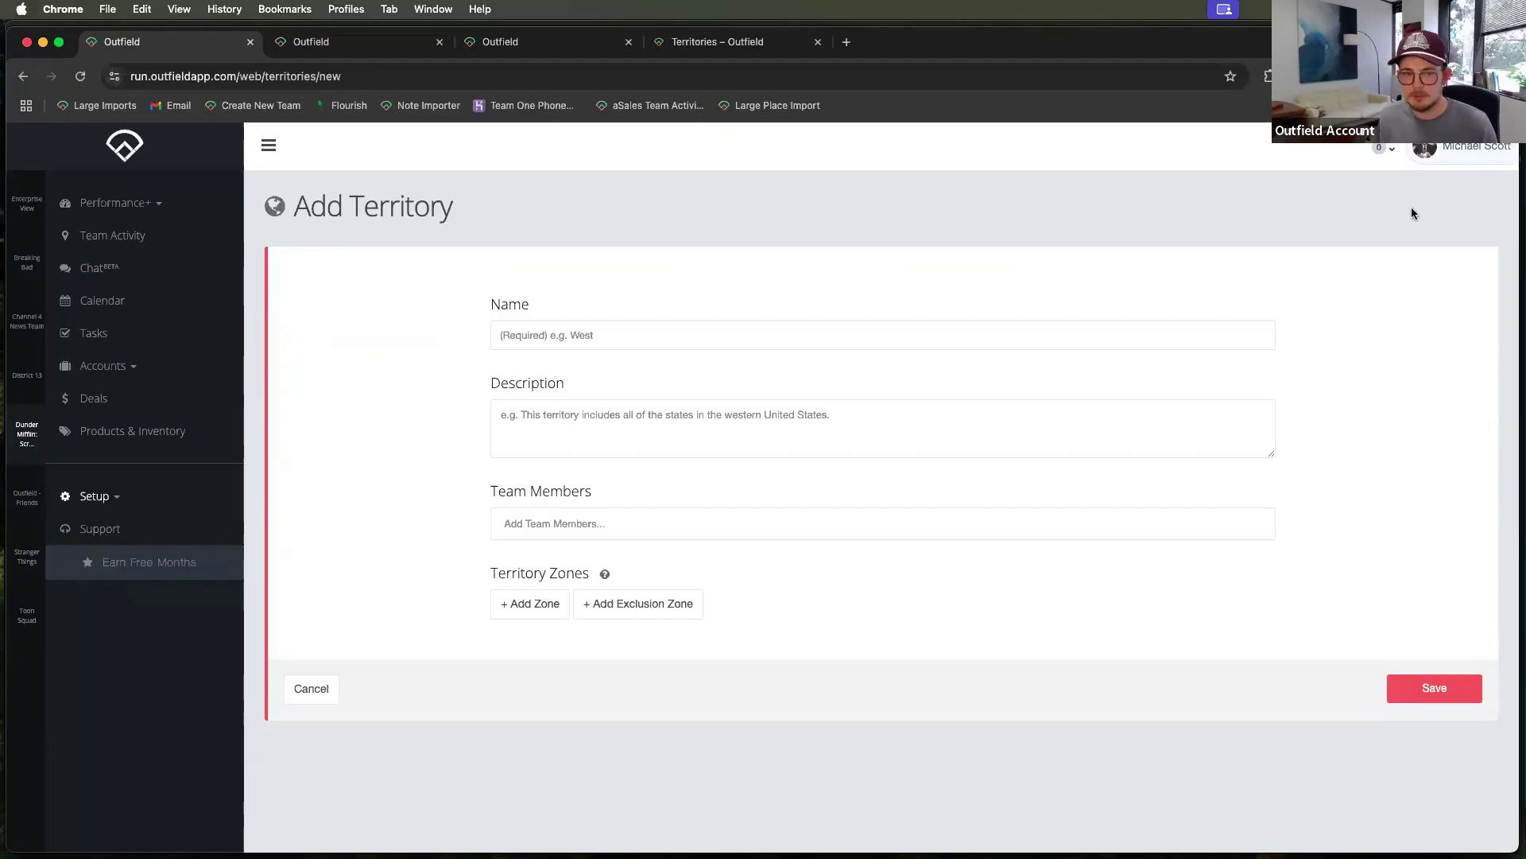
left_click(525, 331)
type("North")
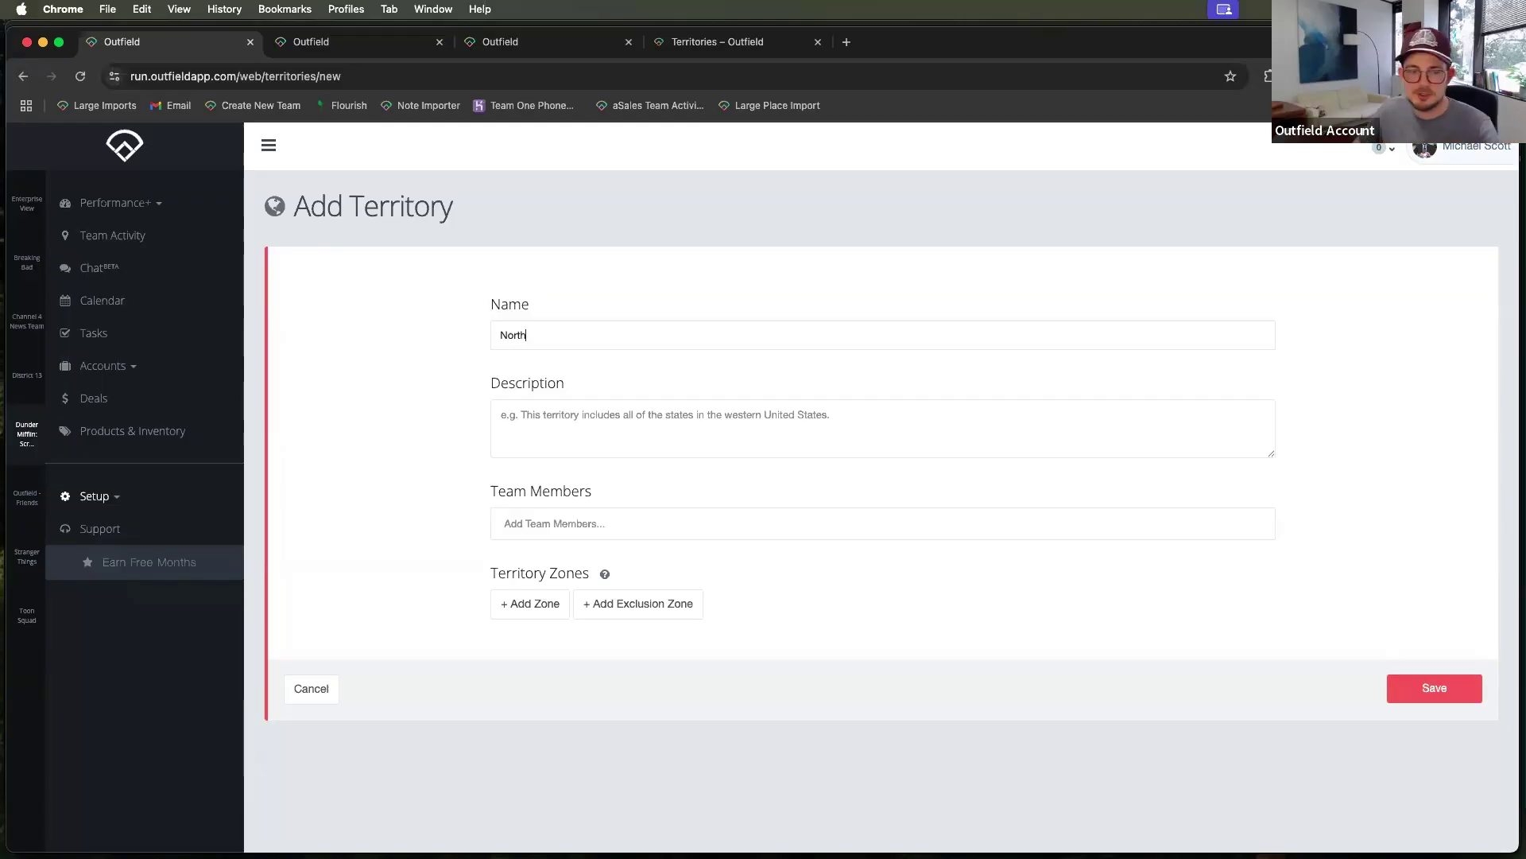
- Enter "All Account north of I10" as the new territory's description
left_click(526, 407)
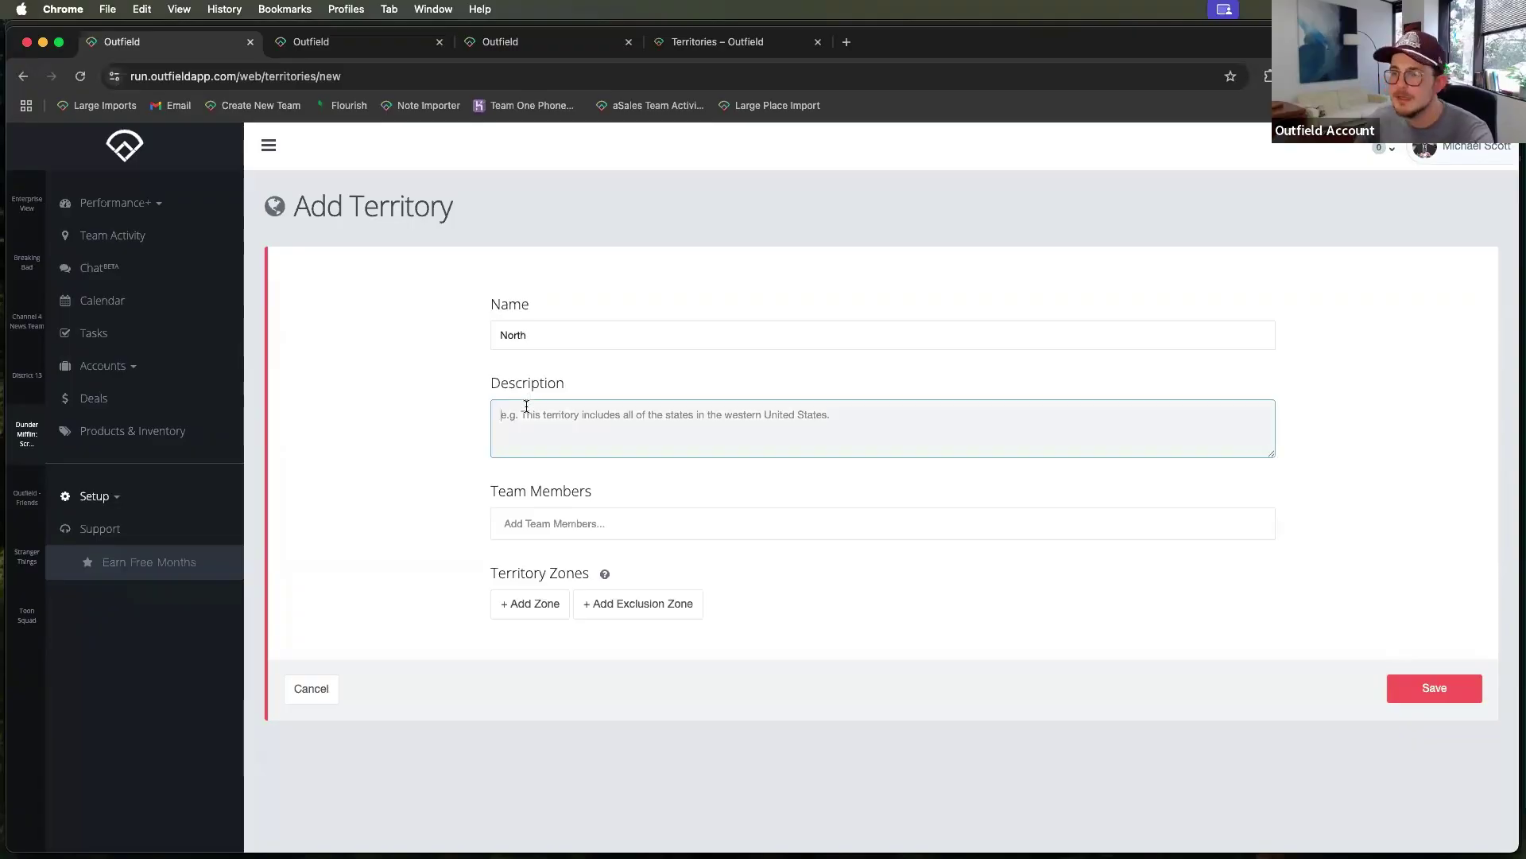
type("A")
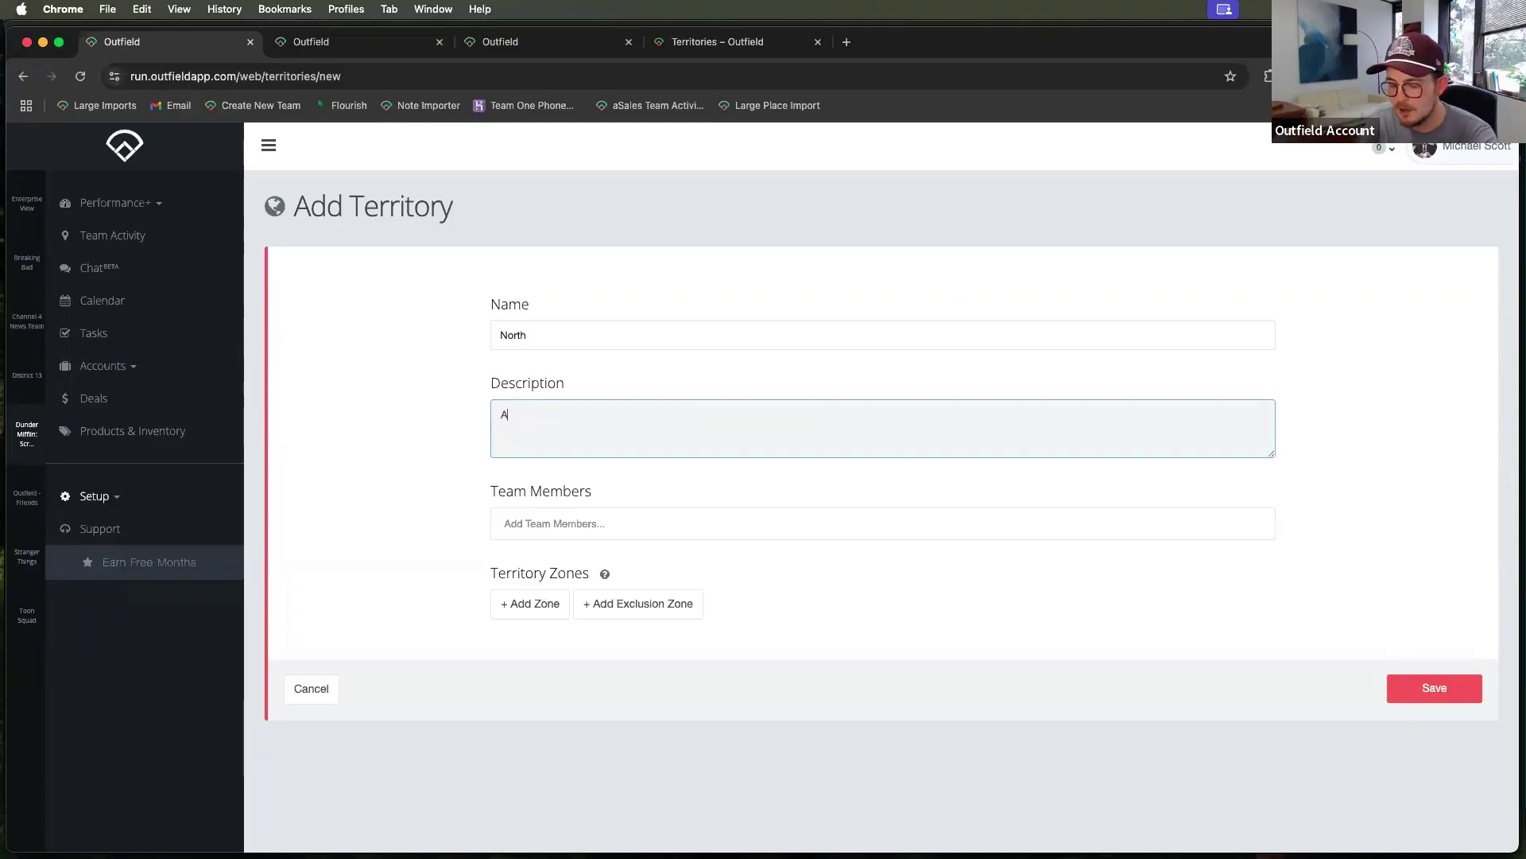
type("ll Account north of")
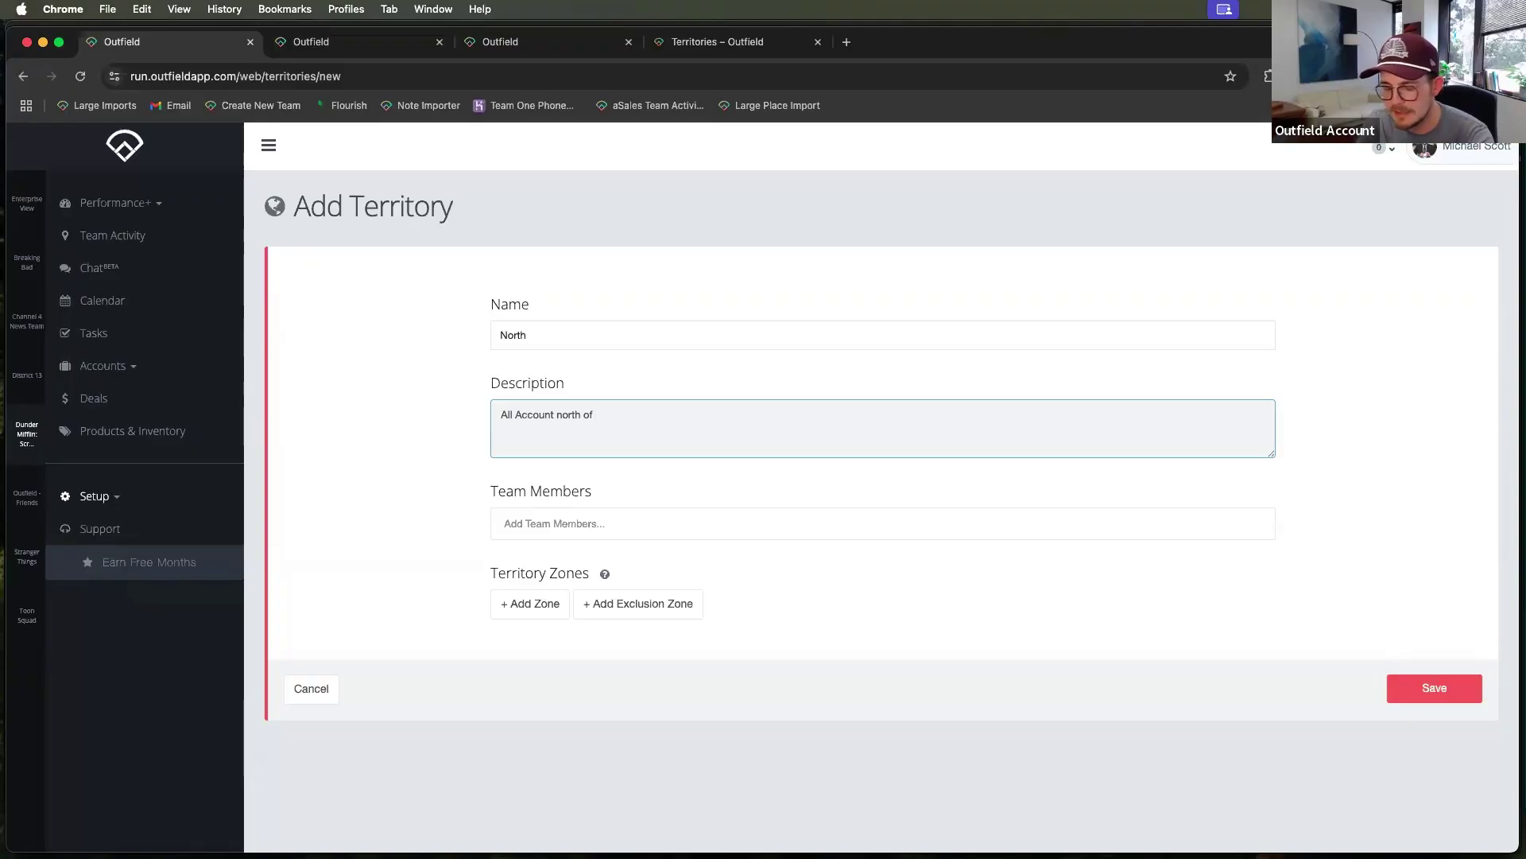
type("I1")
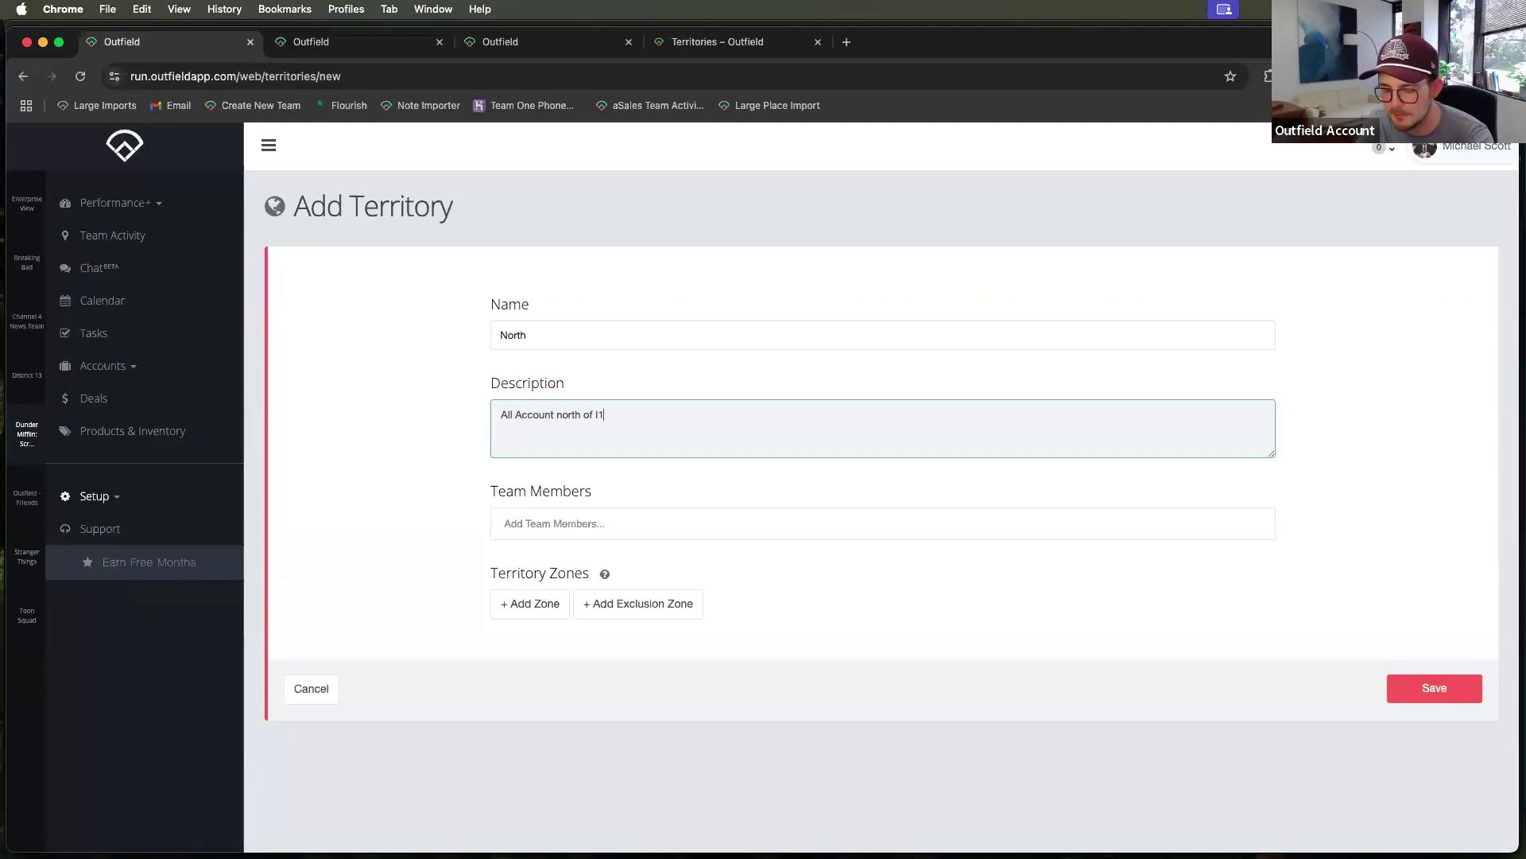
type("0")
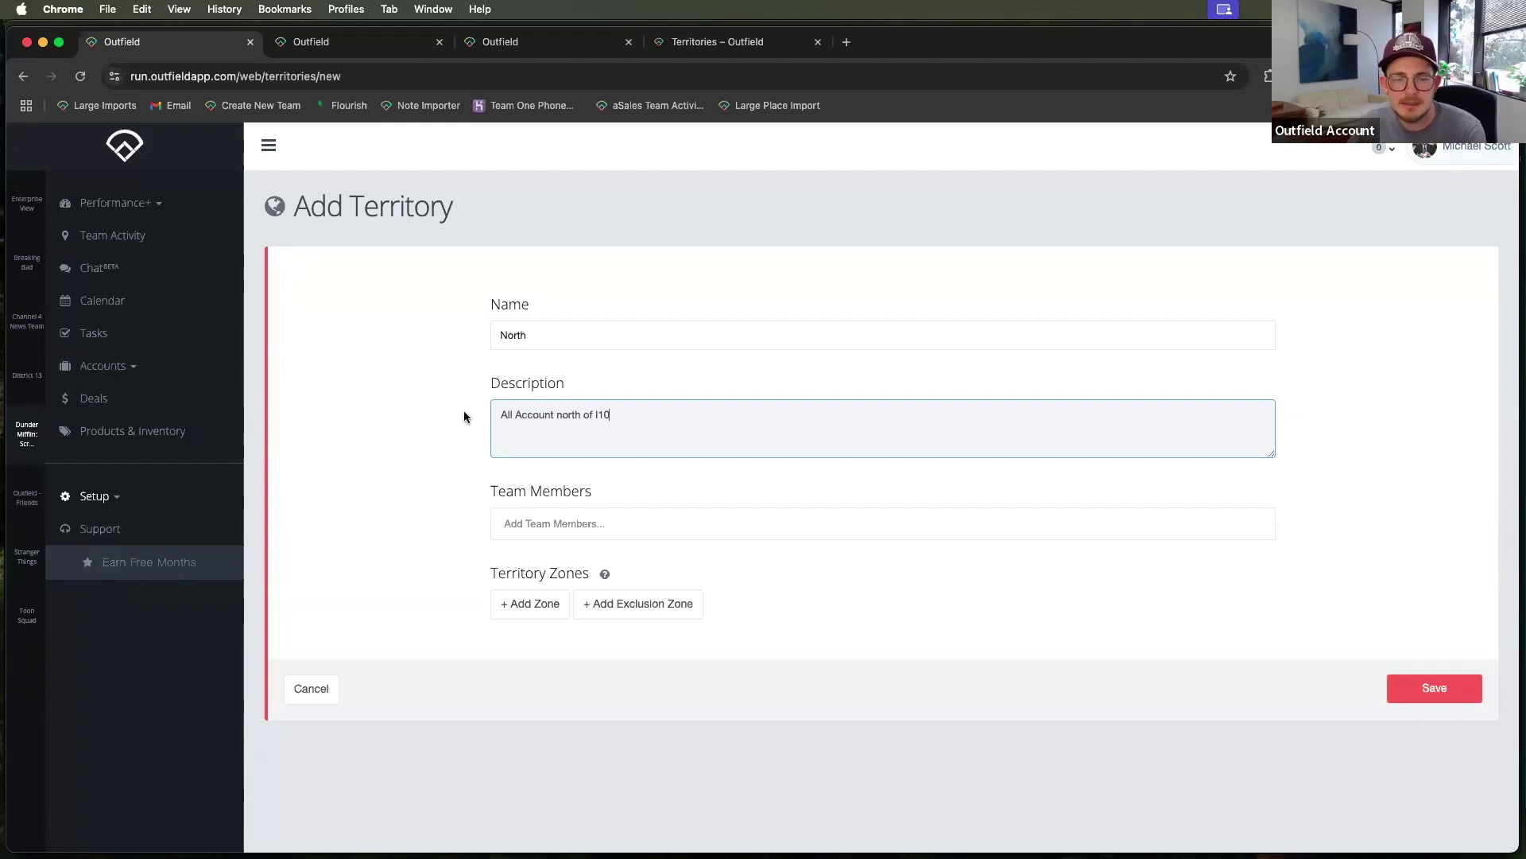
left_click(422, 412)
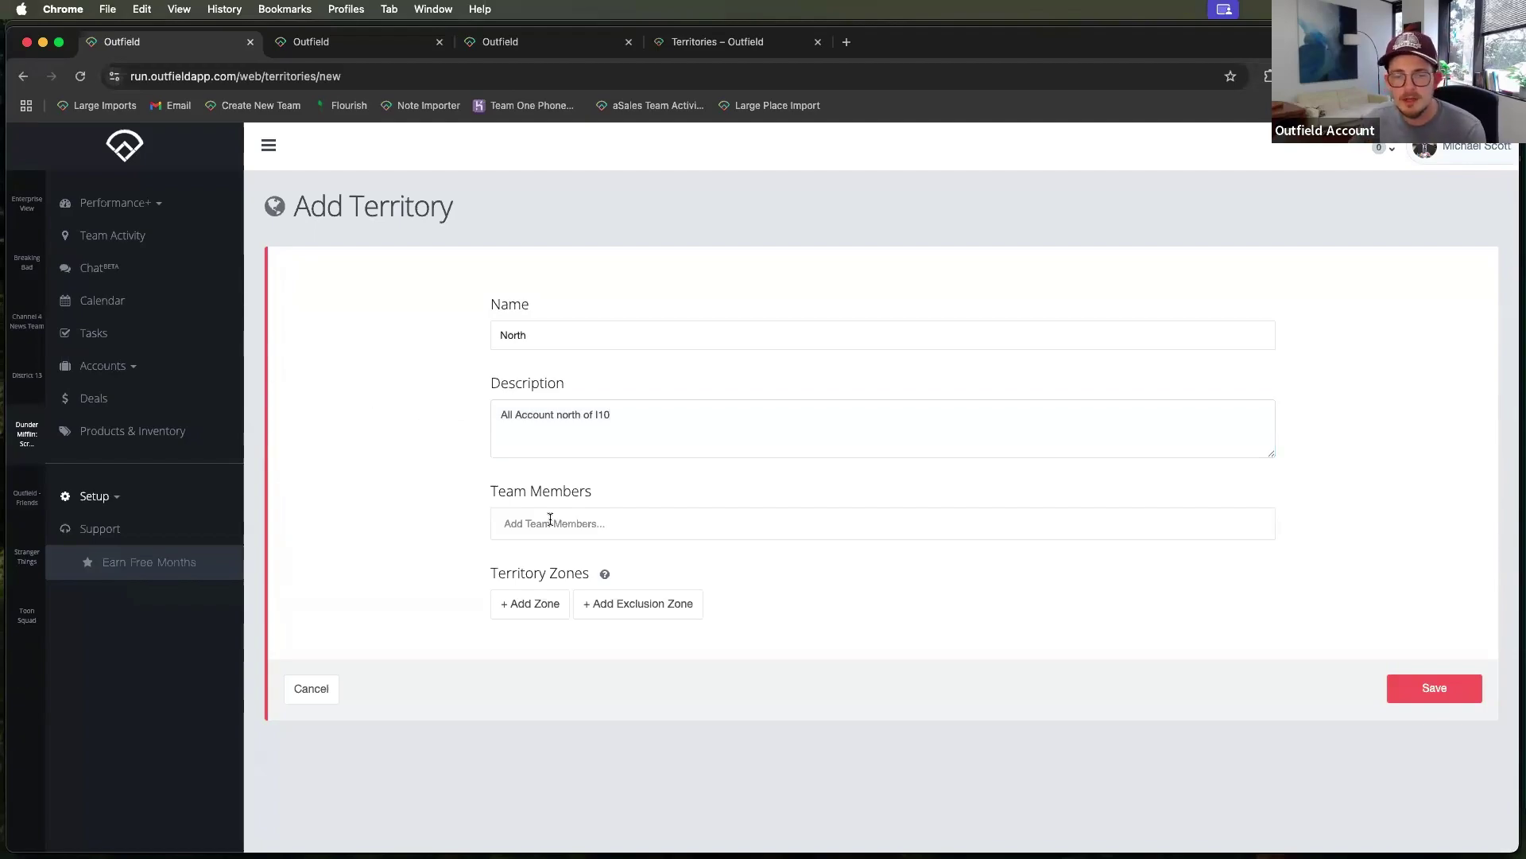
- Assign the second-to-last team member in the list to the new territory
left_click(526, 523)
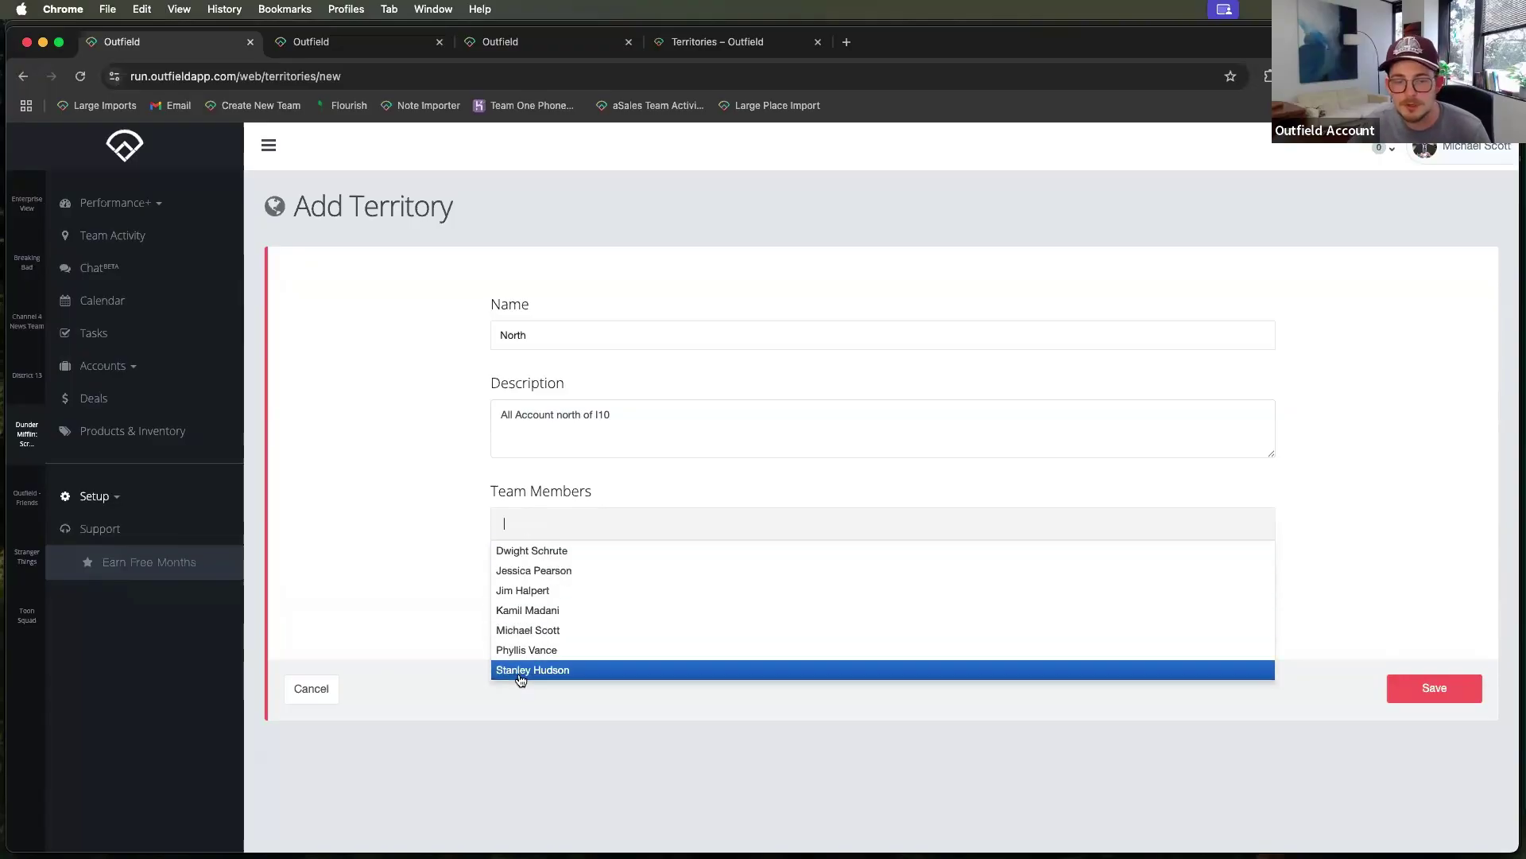
left_click(552, 652)
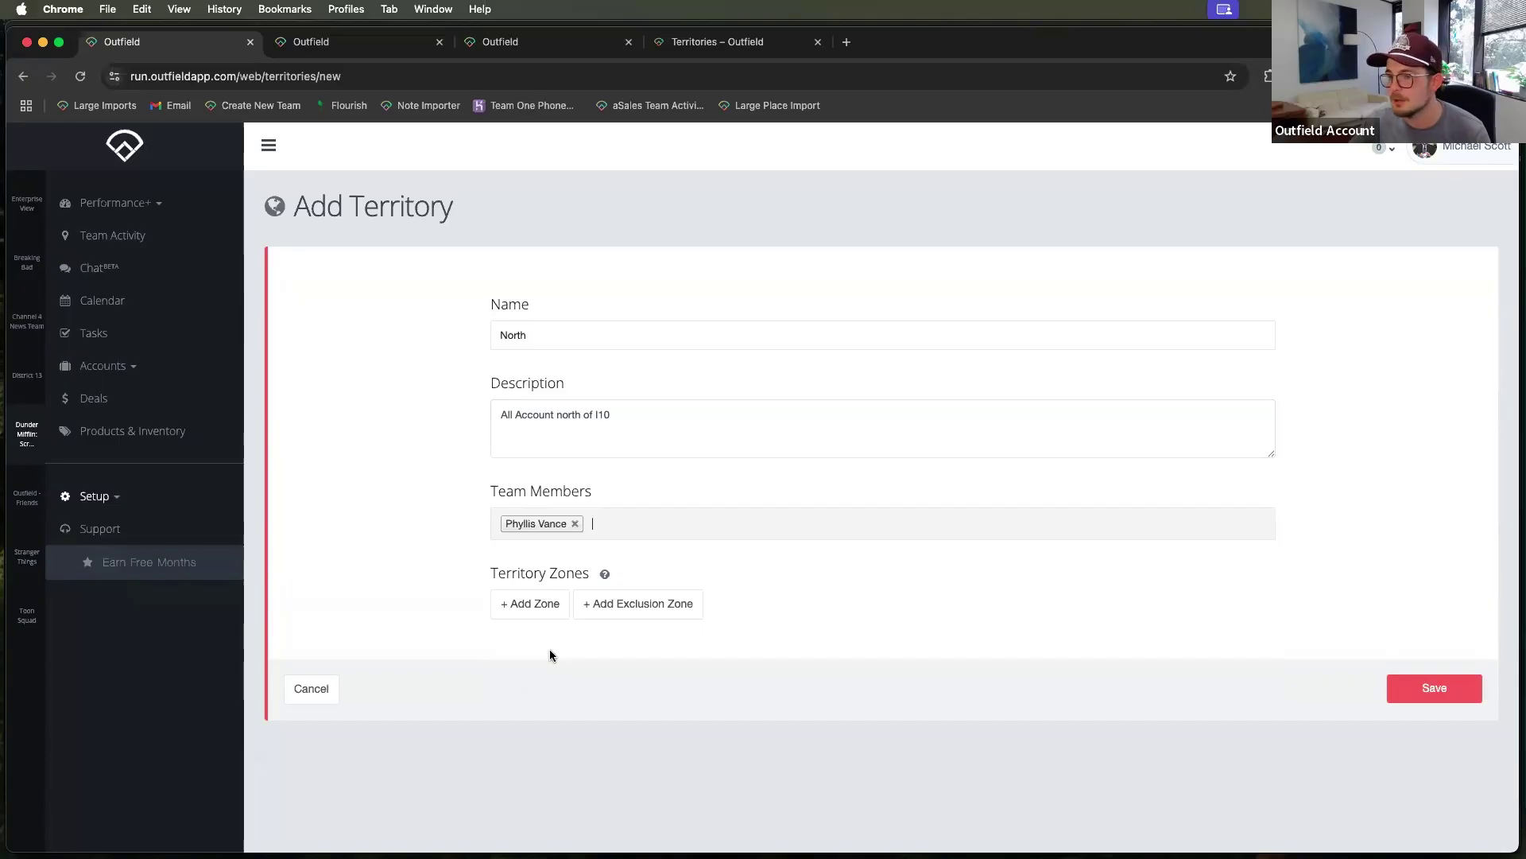
left_click(638, 523)
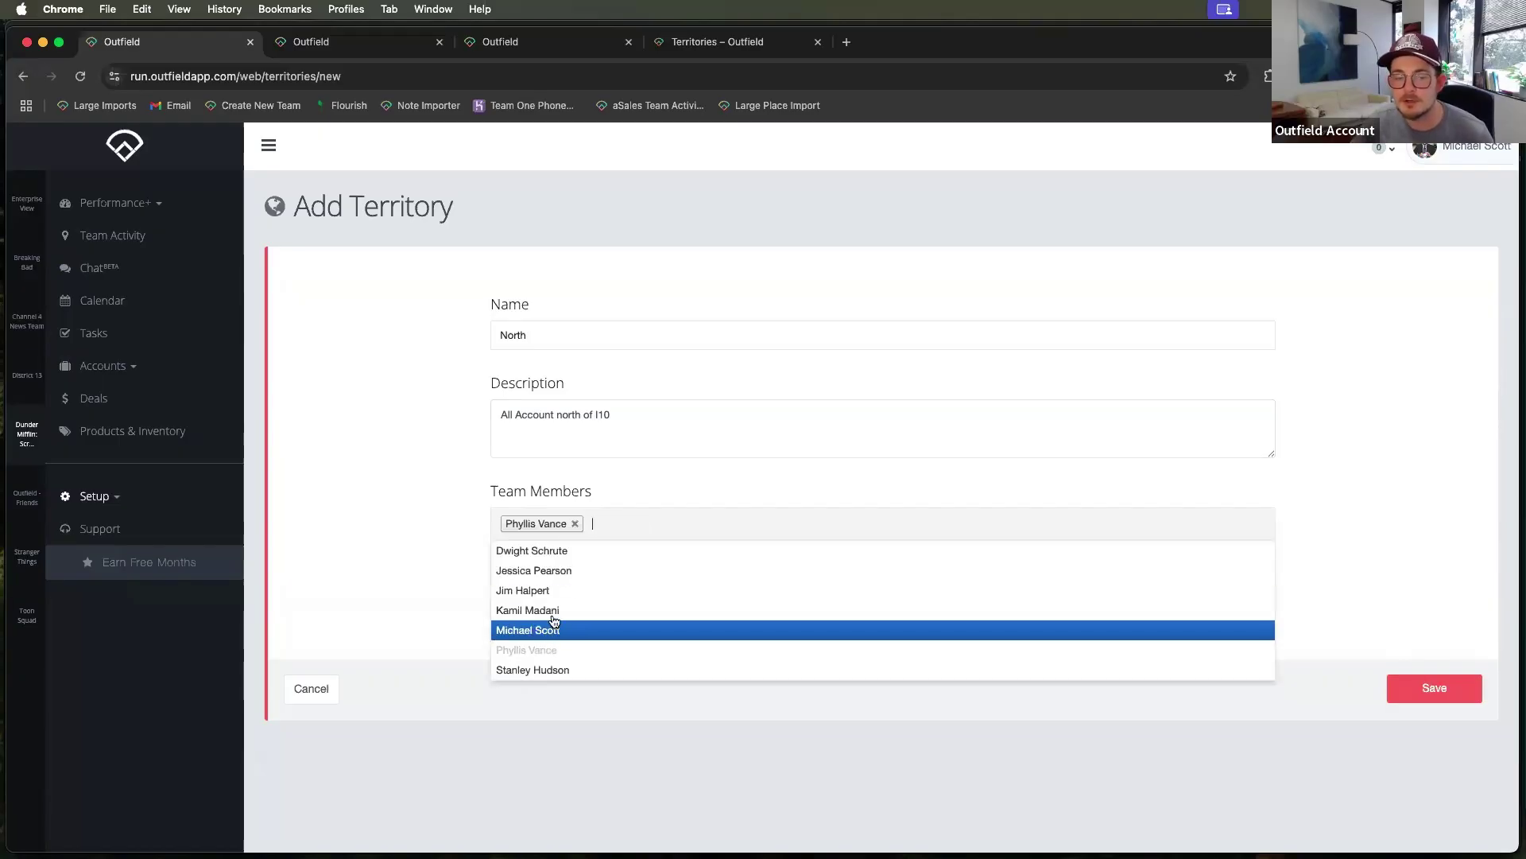
left_click(421, 571)
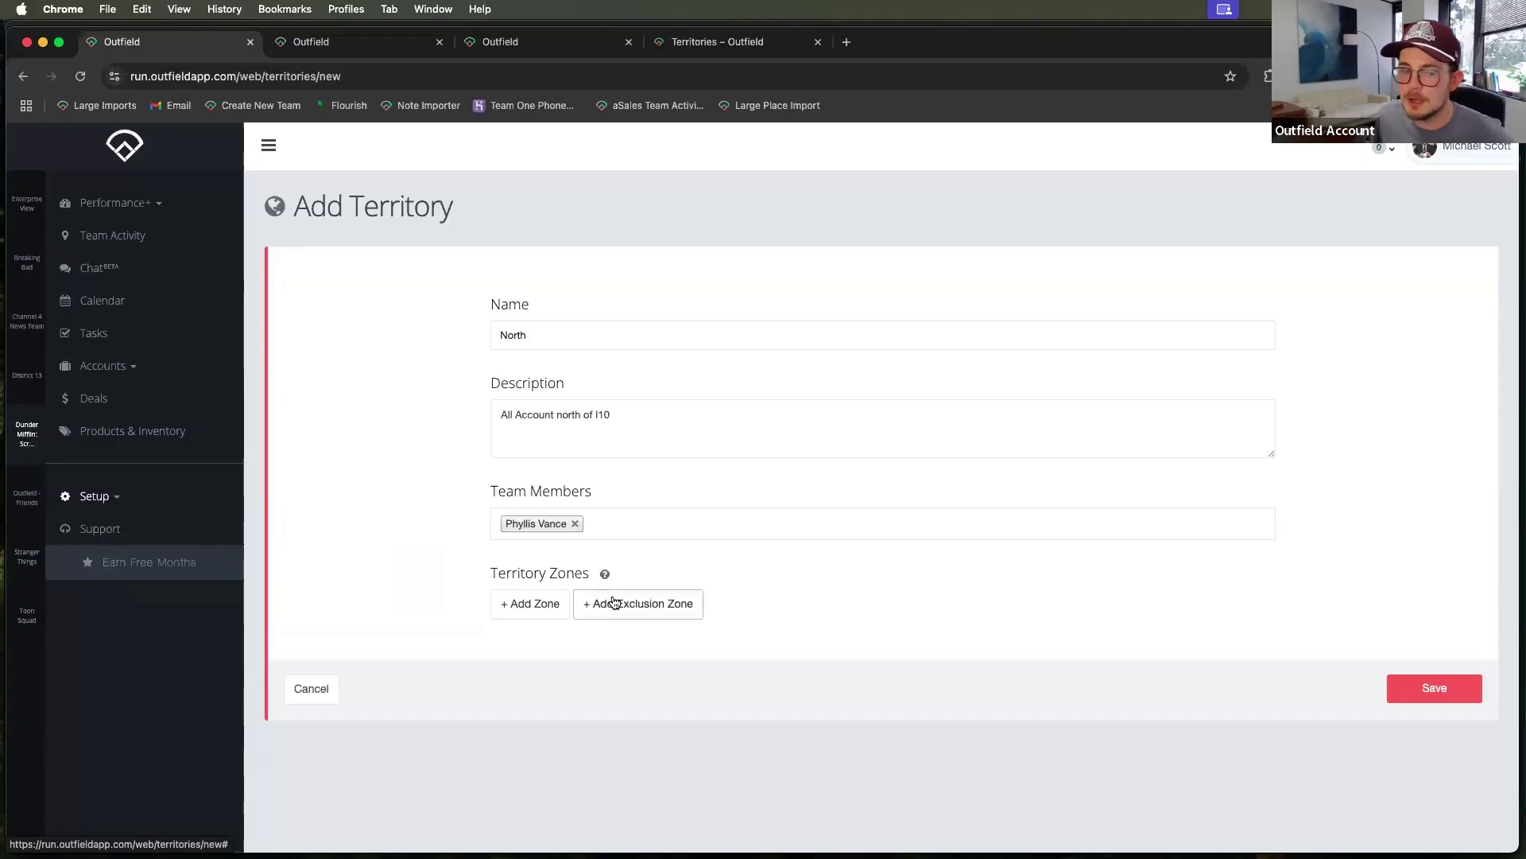
left_click(536, 603)
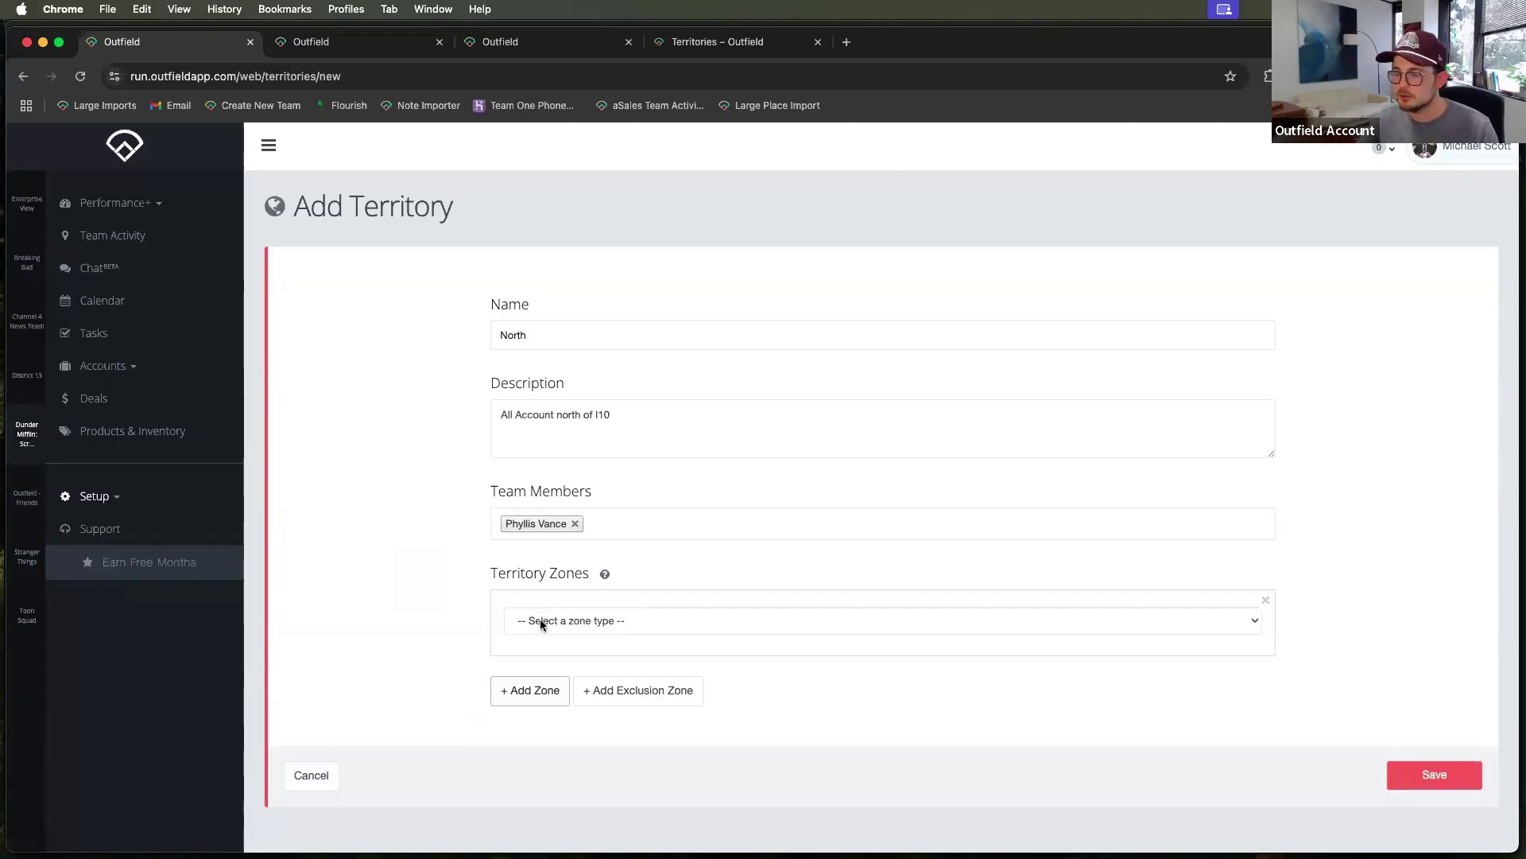
left_click(540, 621)
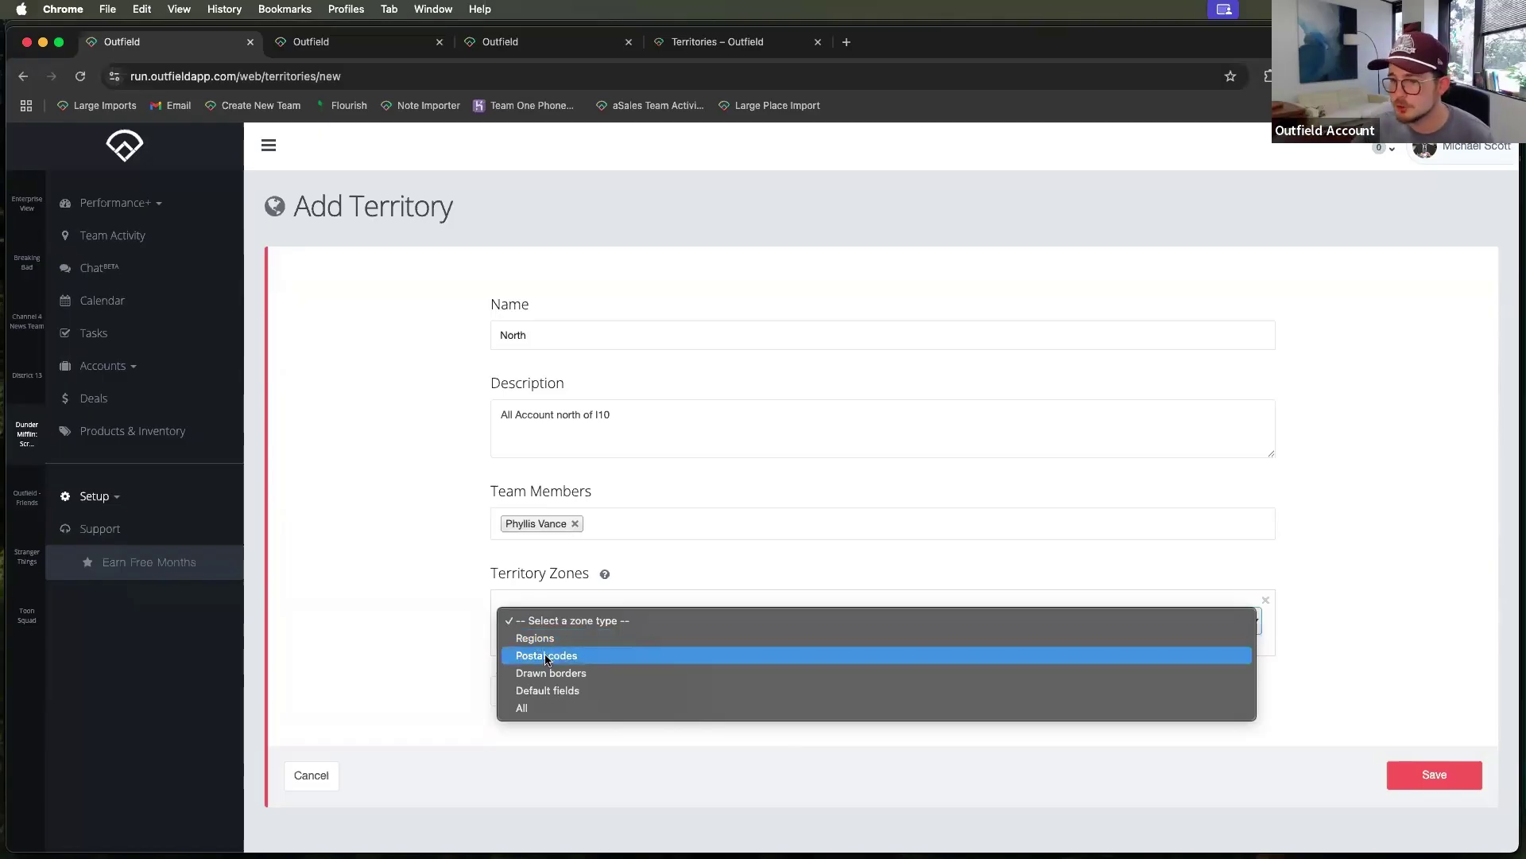
key("Escape")
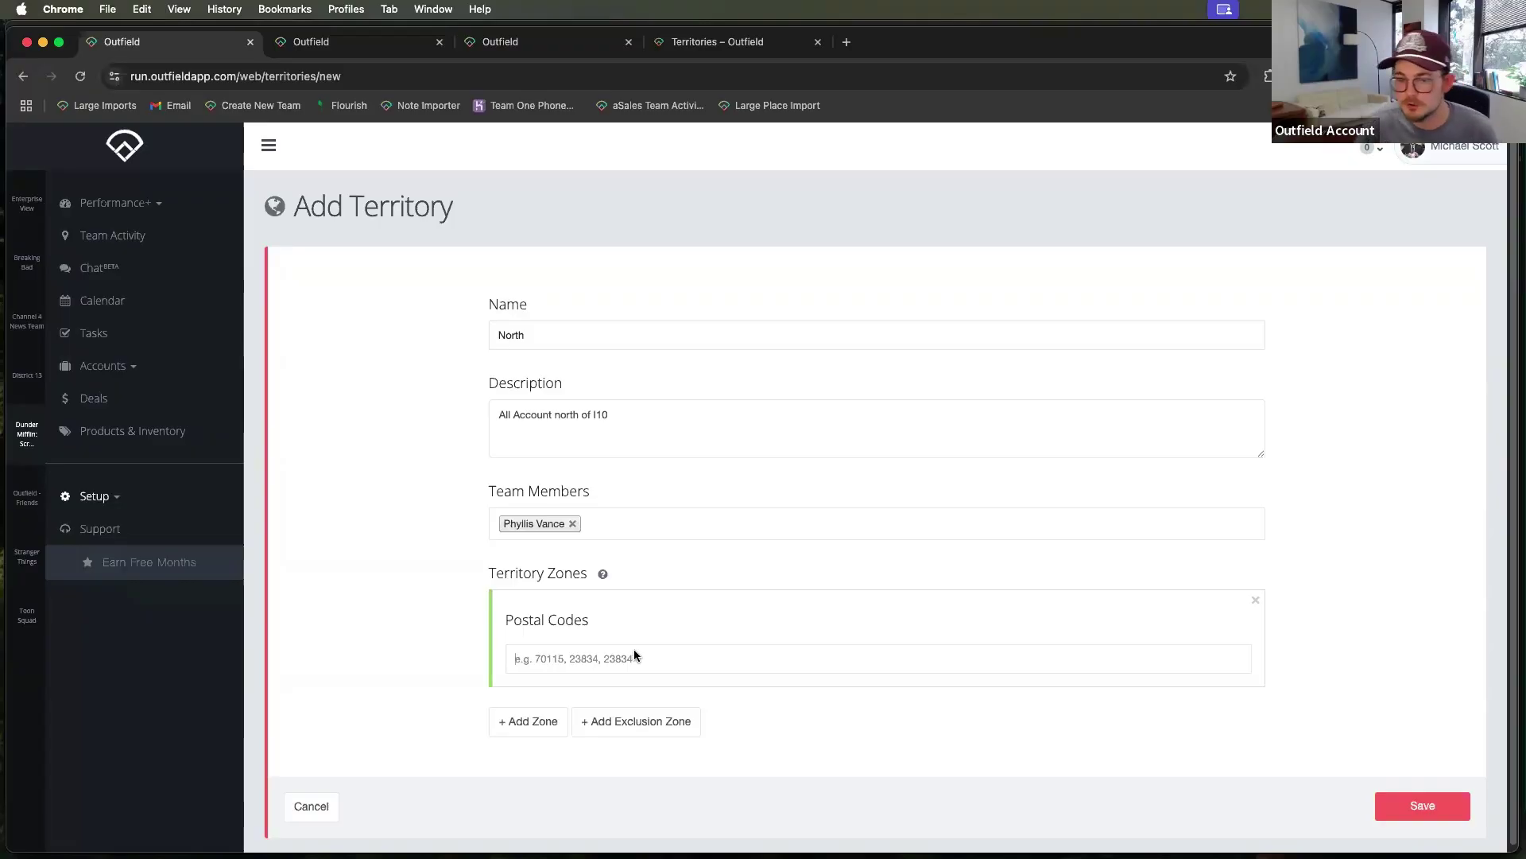
left_click(1256, 601)
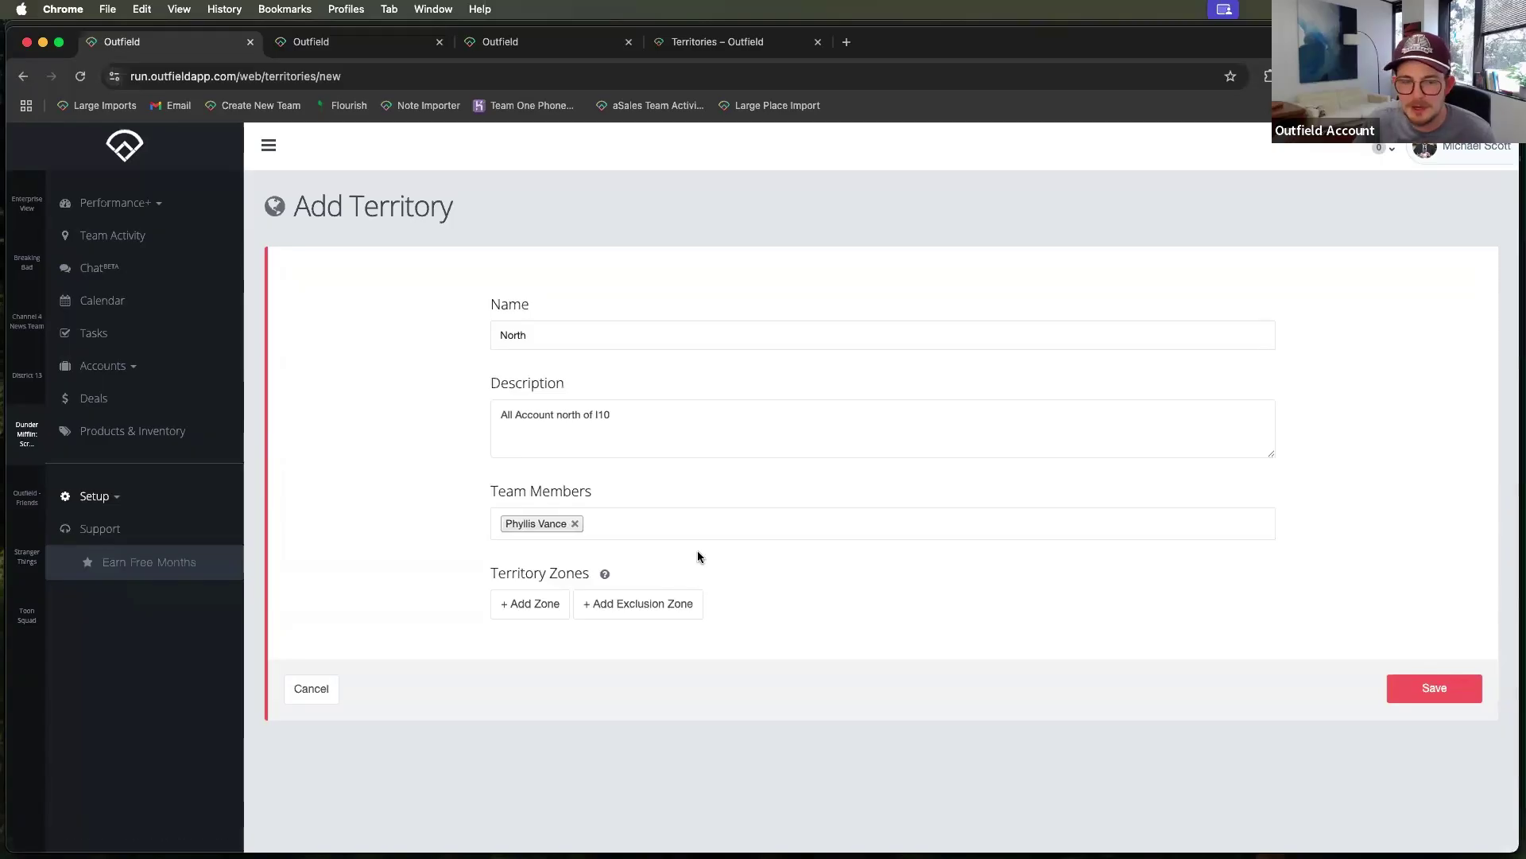
- Add a territory zone of the type Drawn borders and bring its Houston-area map into closer view
left_click(528, 605)
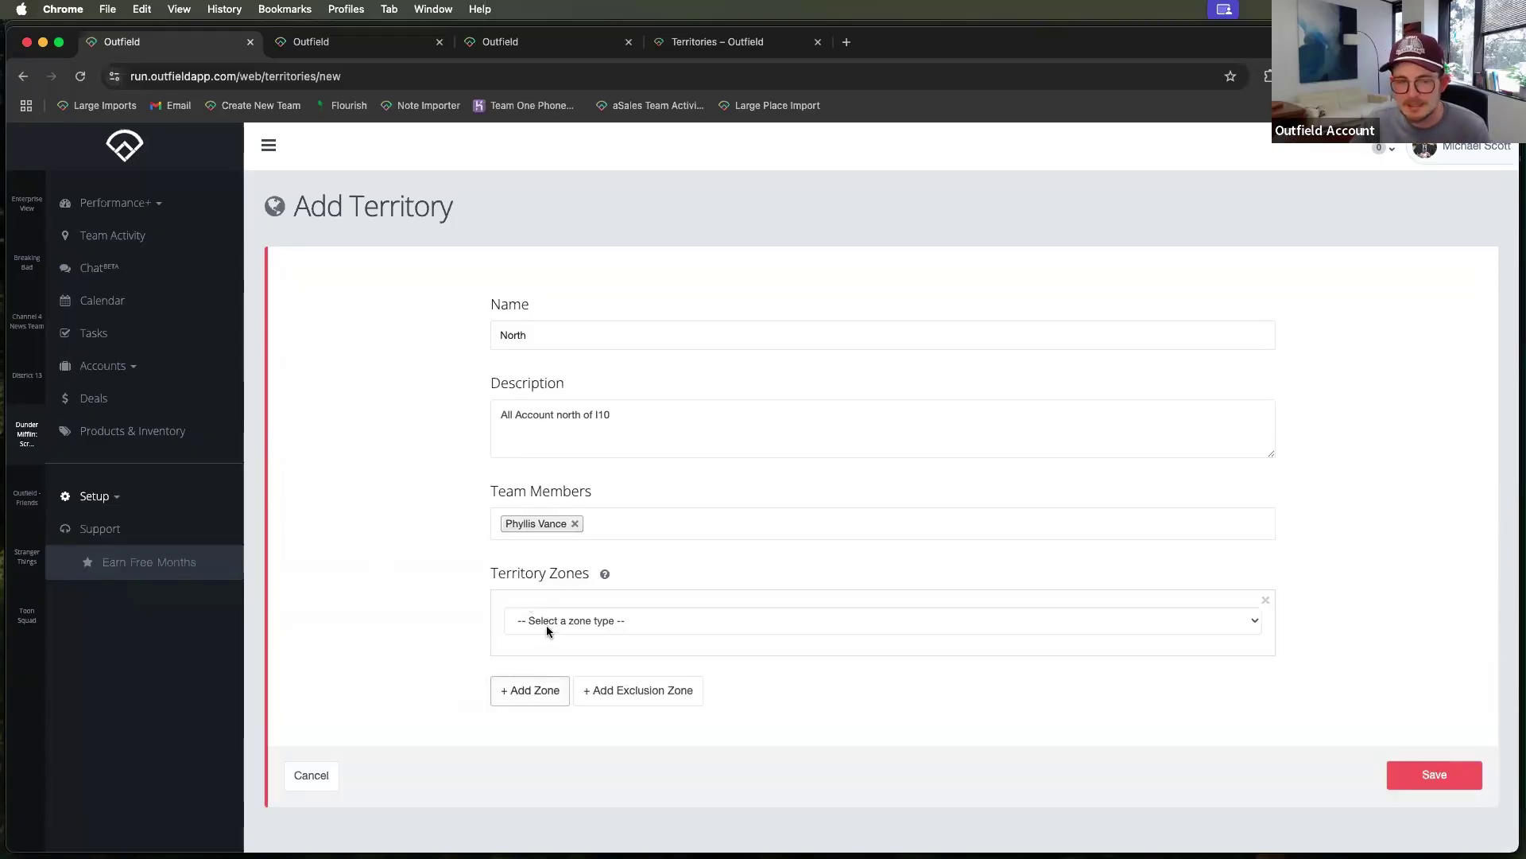
left_click(546, 628)
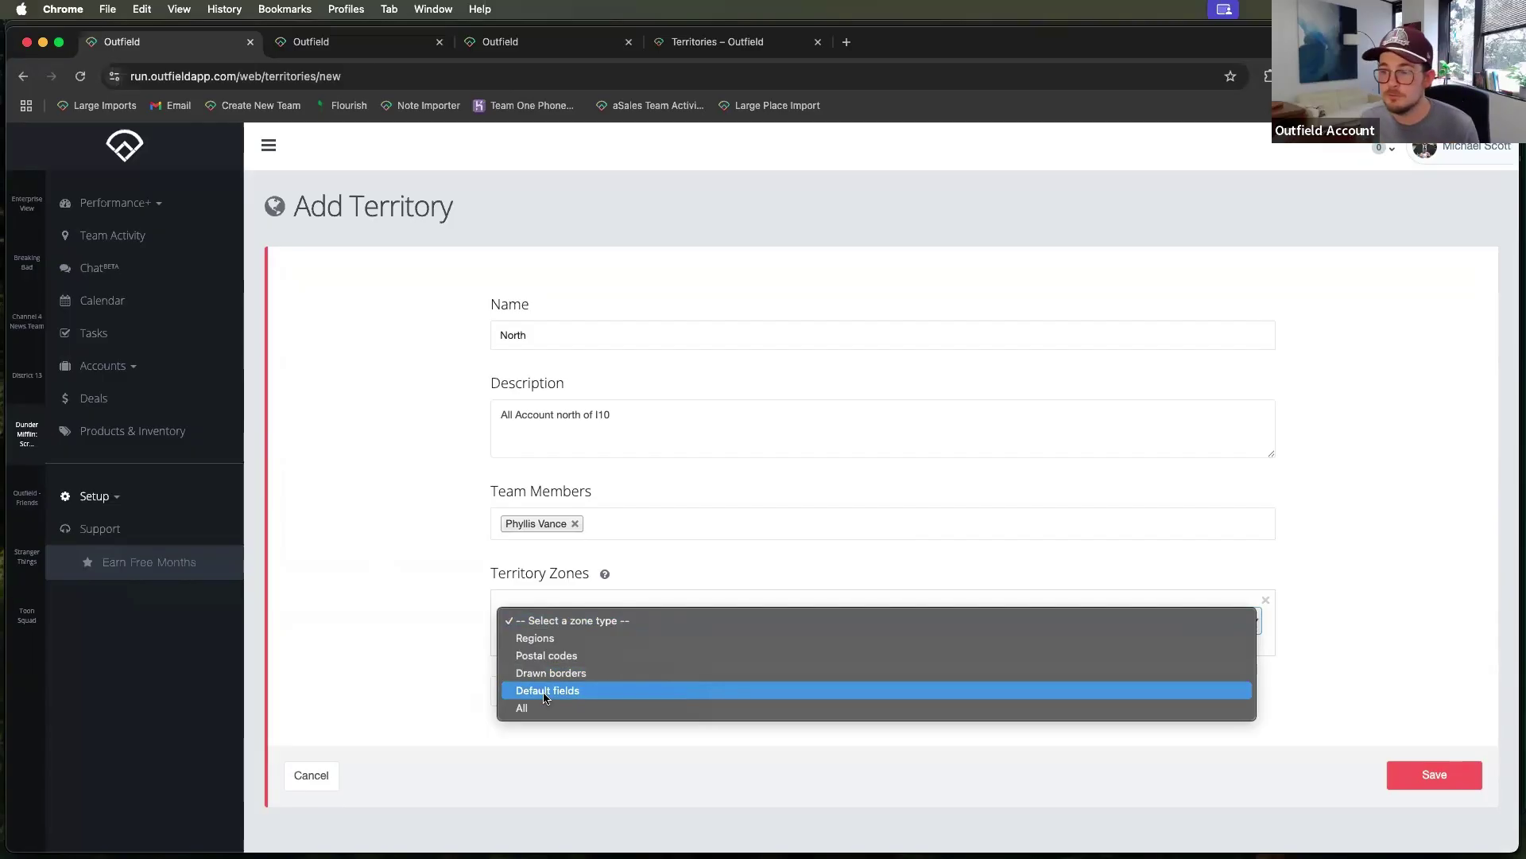
left_click(584, 674)
scroll(360, 604, "down", 3)
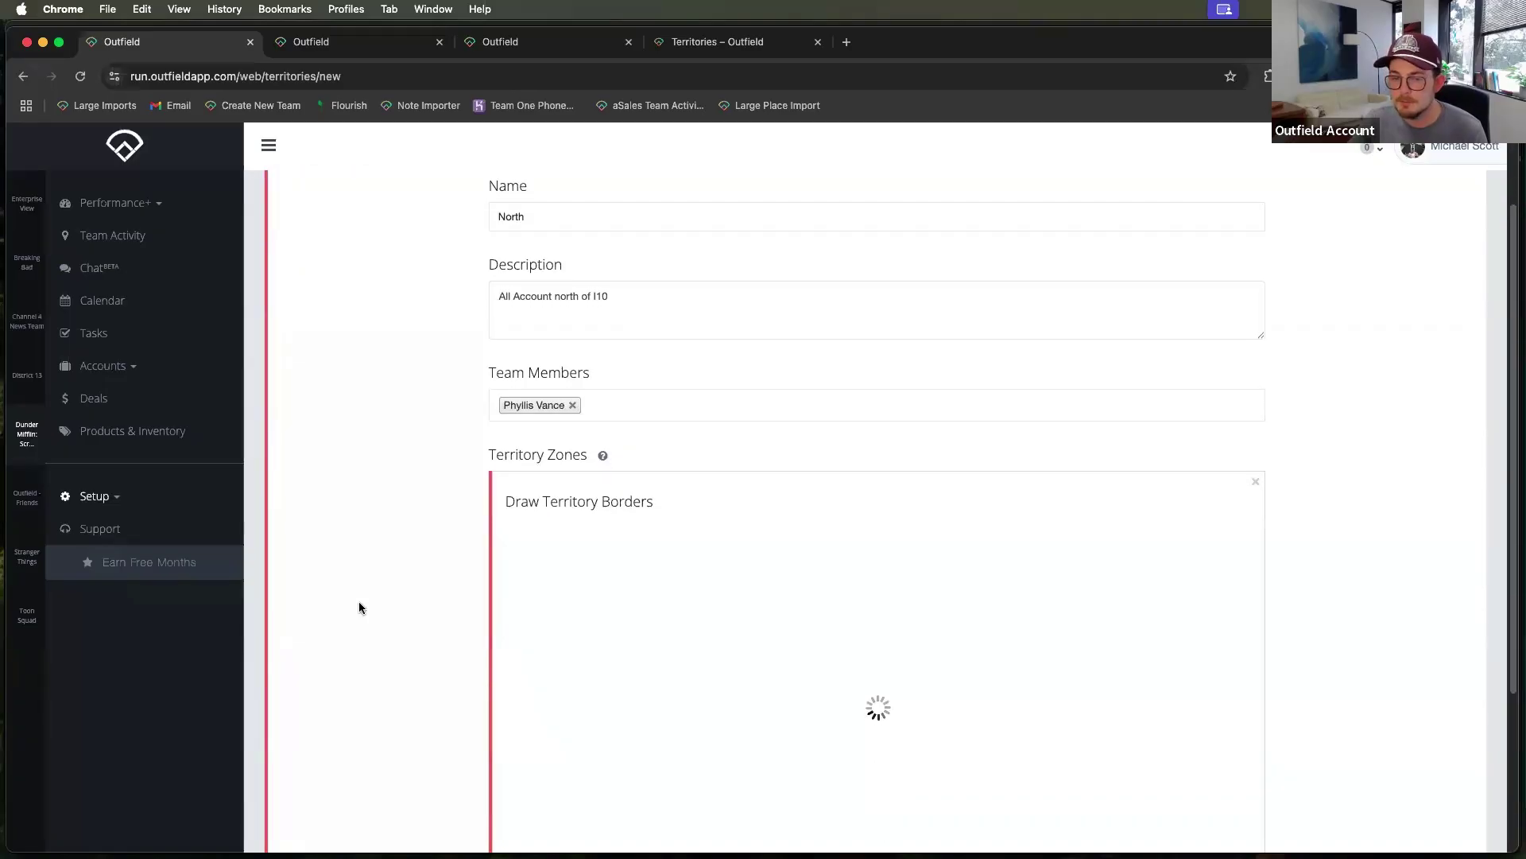
scroll(360, 607, "down", 5)
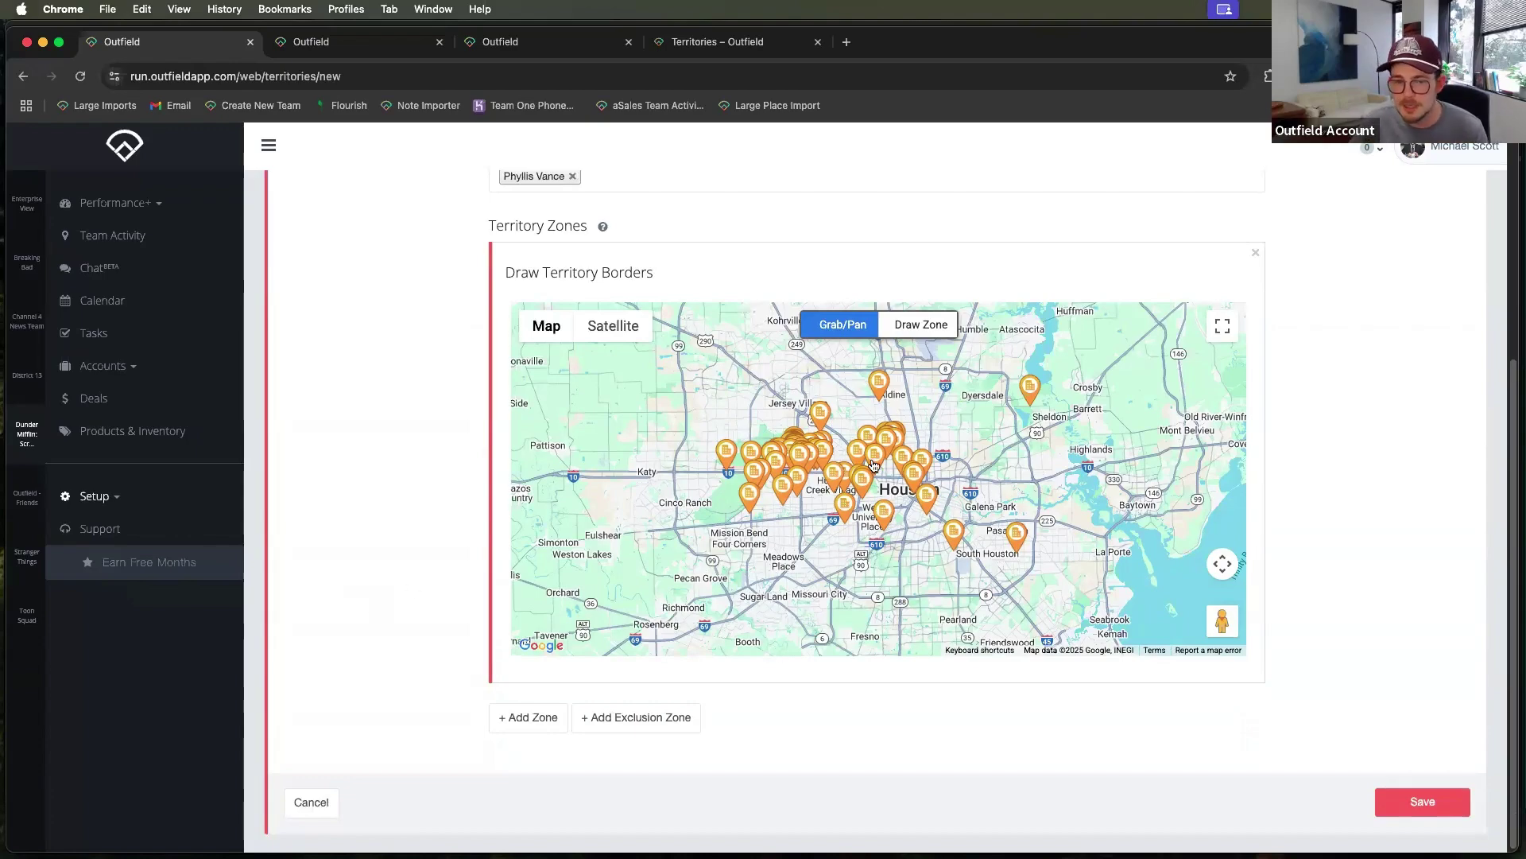
scroll(892, 485, "up", 3)
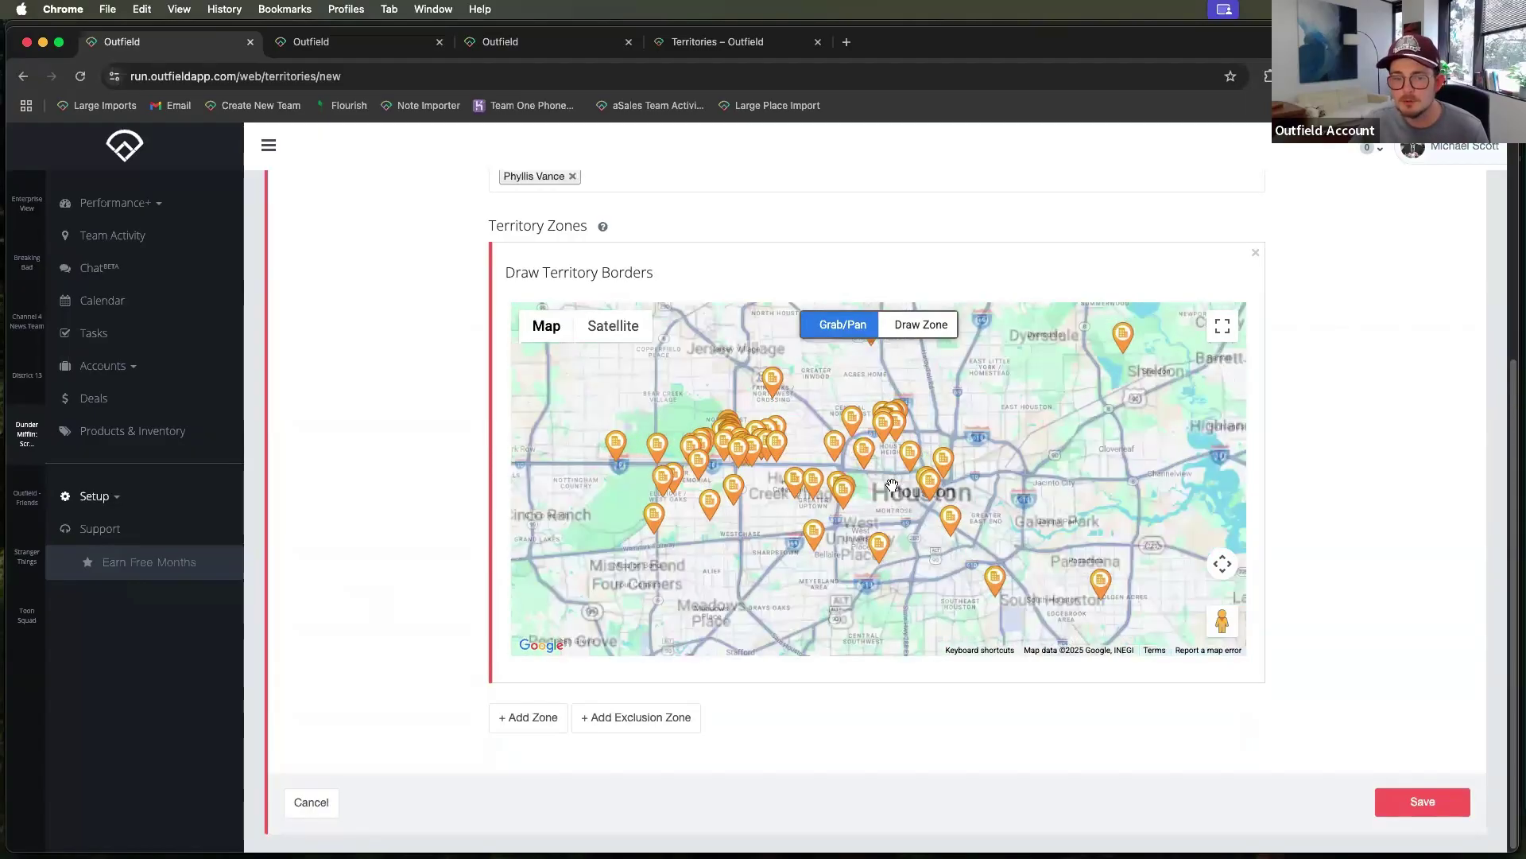
- Draw the zone's southern border eastward along I-10 from Nottingham Country, dipping south around Greater Uptown before continuing to central Houston
scroll(883, 535, "up", 1)
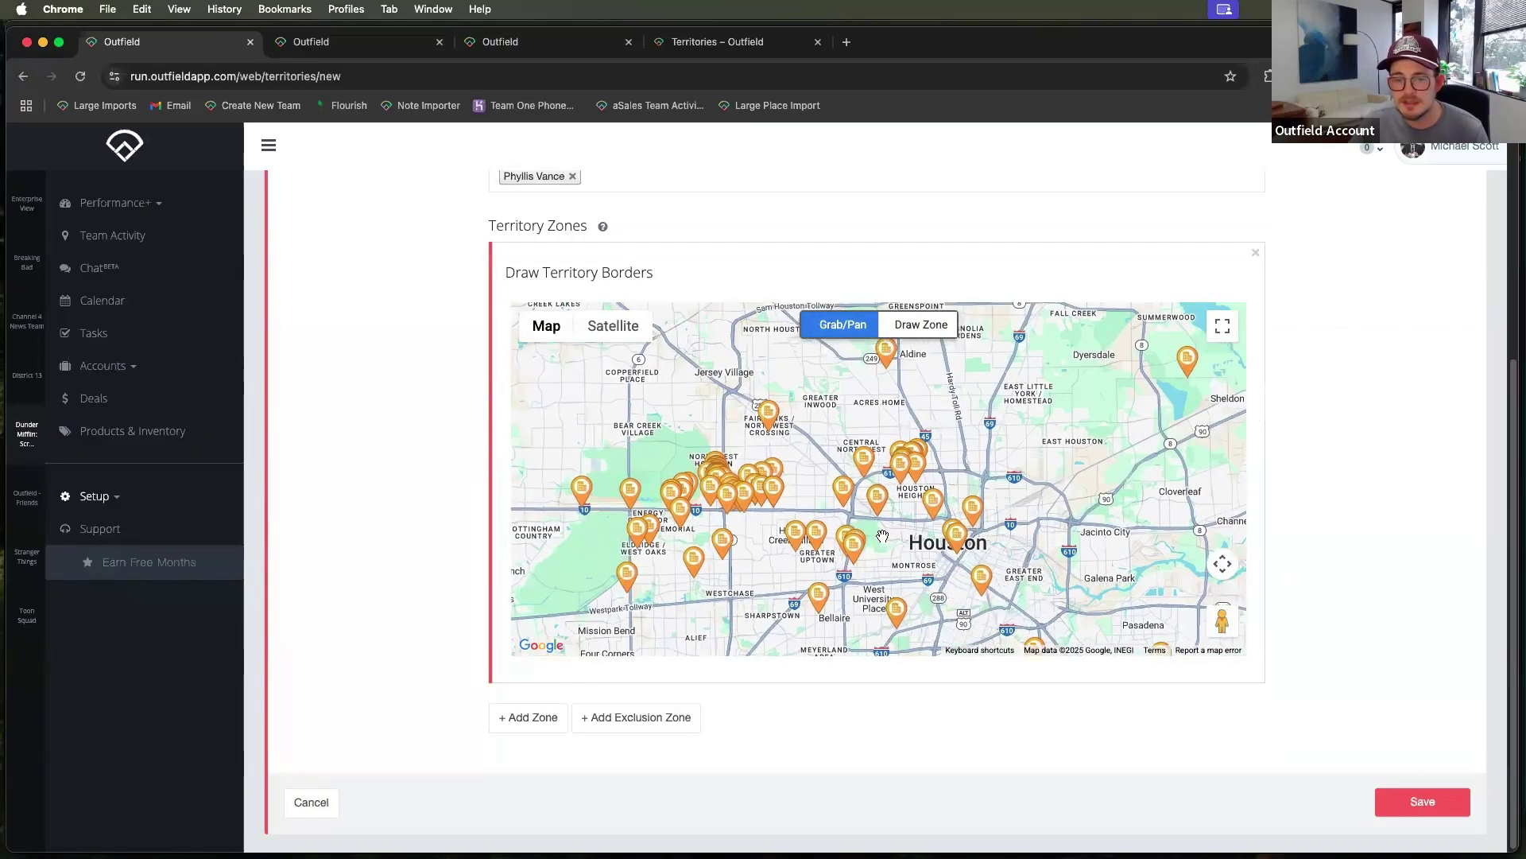
left_click_drag(1046, 445, 1061, 457)
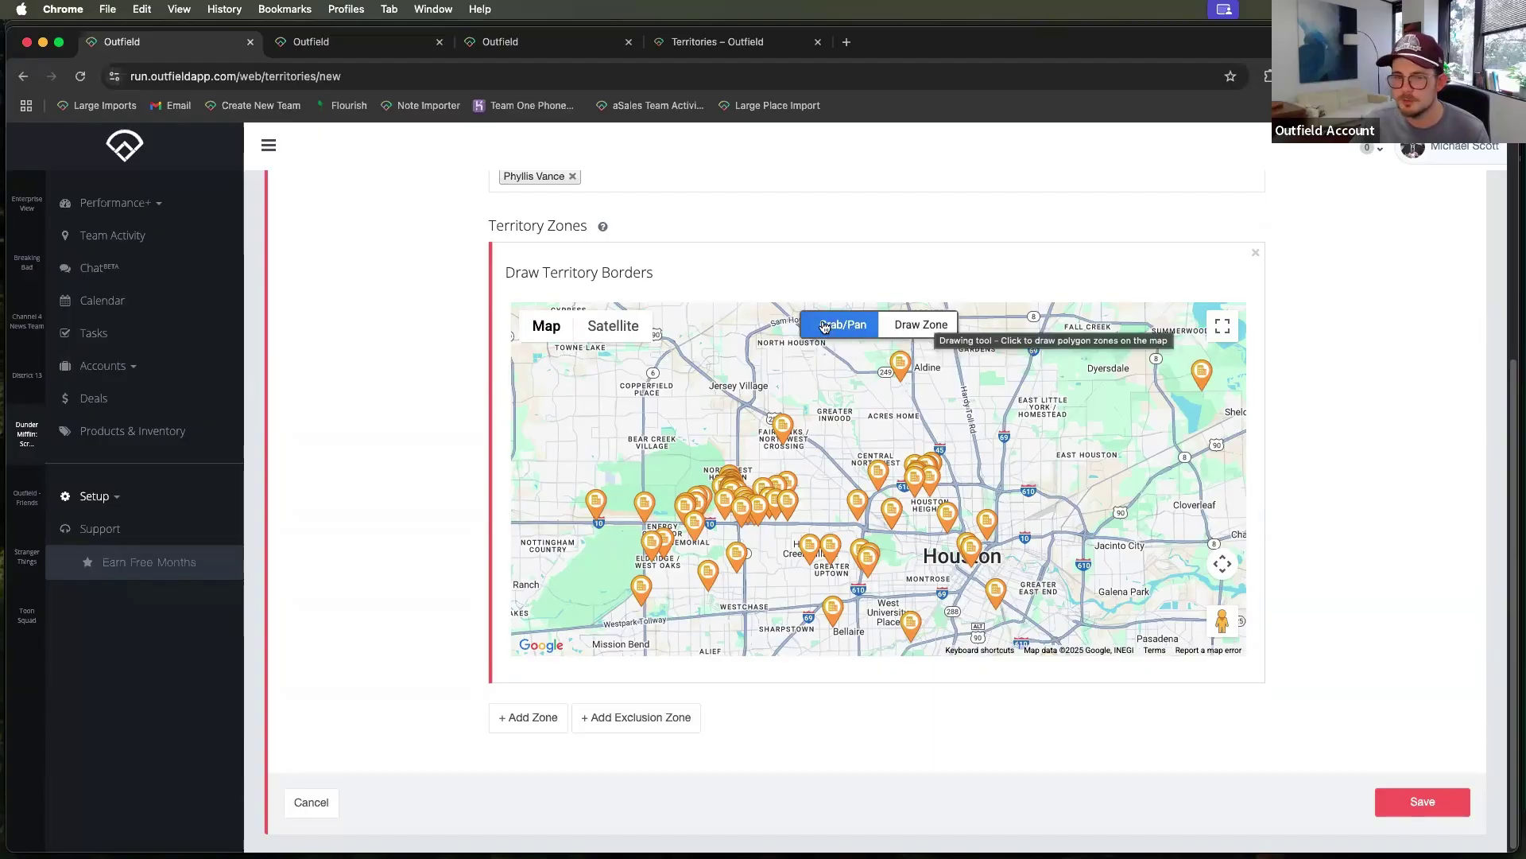
mouse_move(953, 434)
left_mouse_down()
mouse_move(723, 414)
mouse_move(872, 459)
mouse_move(975, 415)
left_mouse_up()
left_click(904, 324)
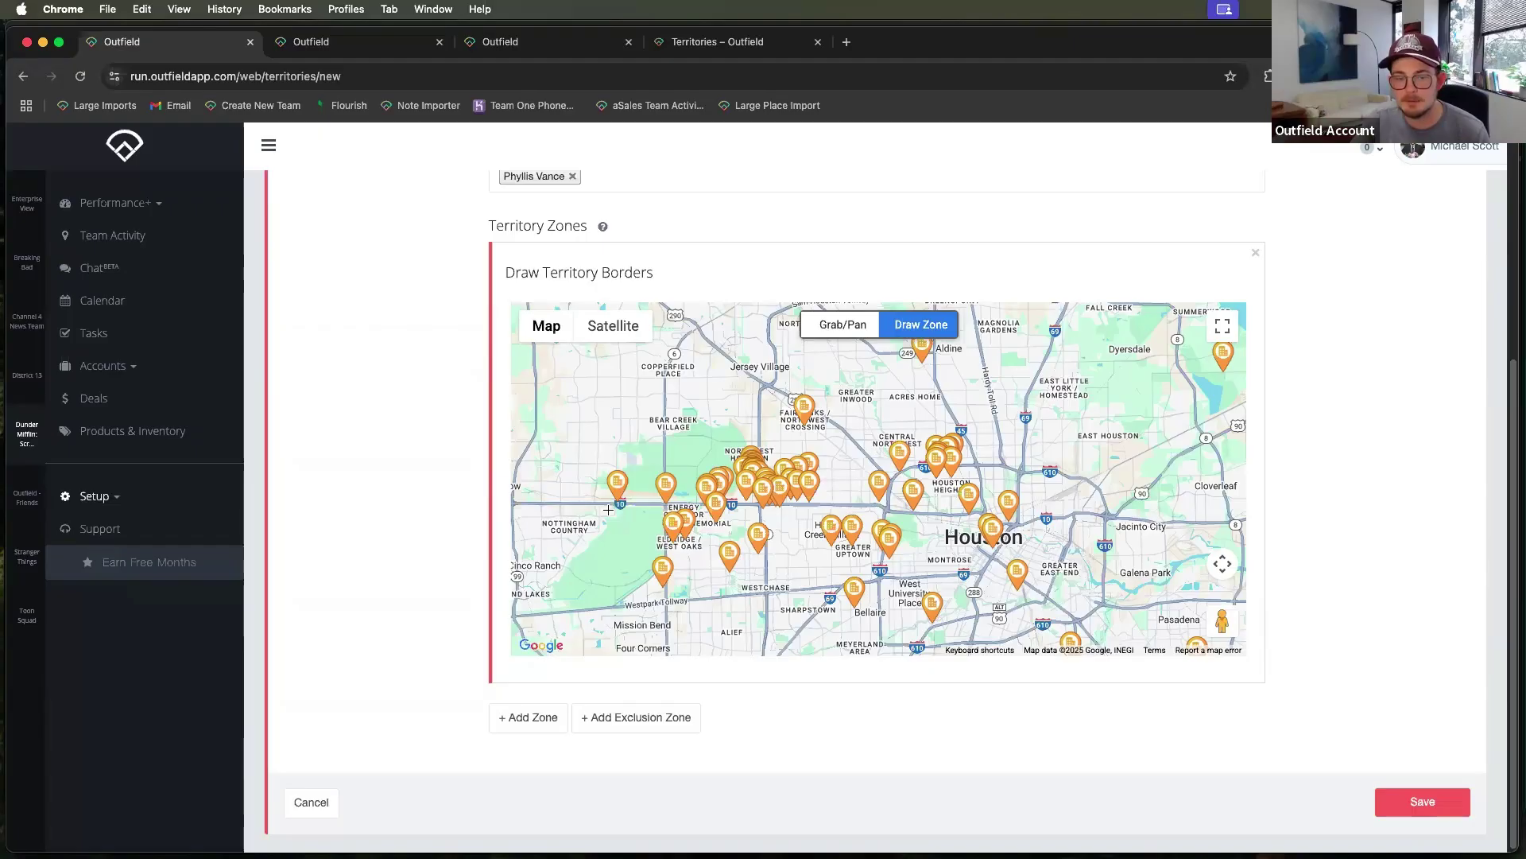
left_click(608, 509)
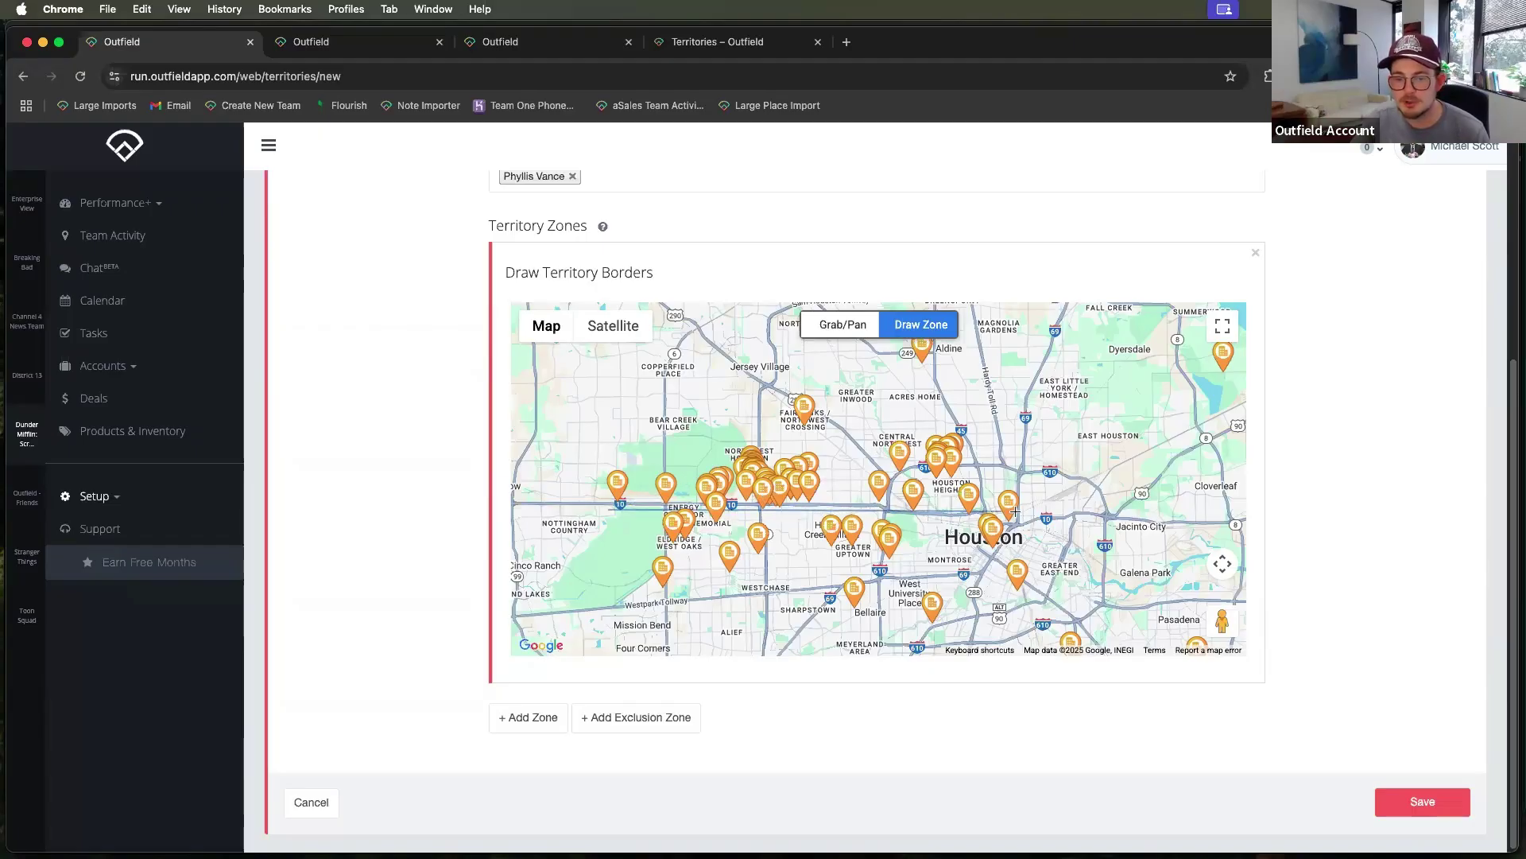
left_click(800, 506)
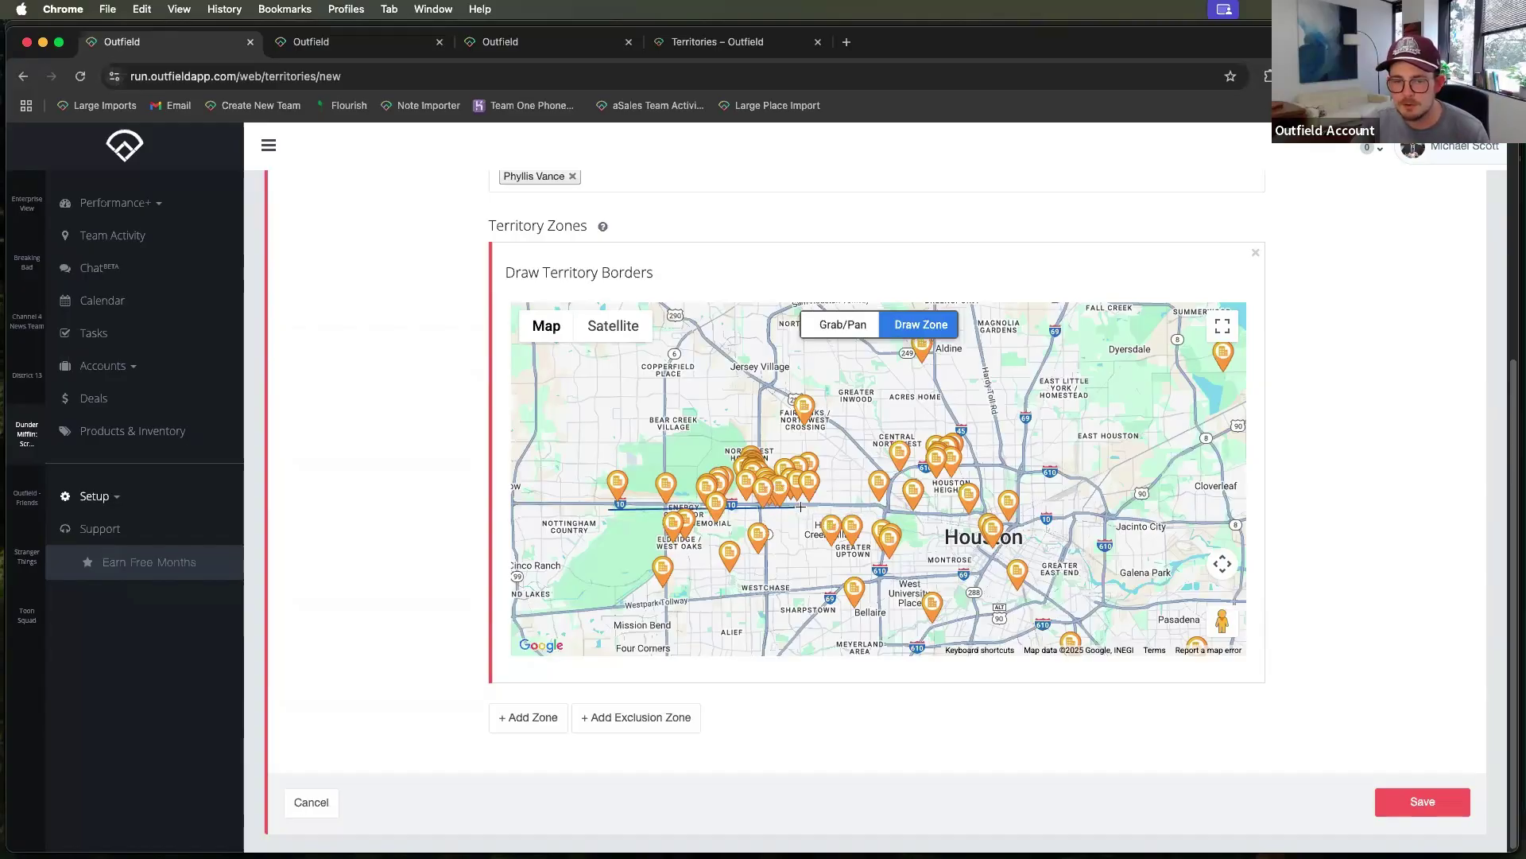
left_click(817, 547)
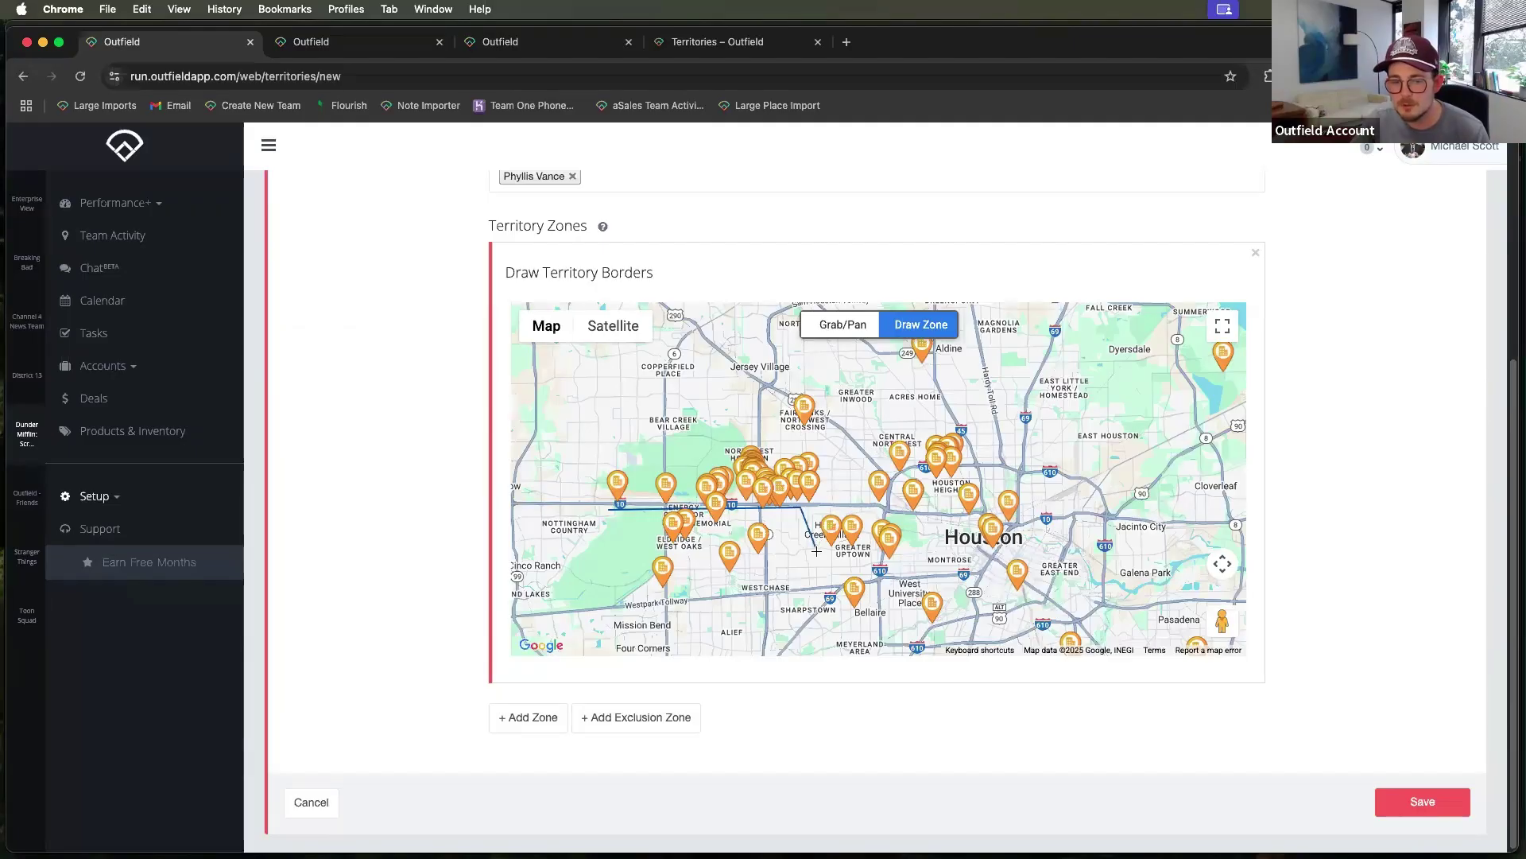
left_click(866, 562)
left_click(901, 556)
left_click(910, 521)
left_click(971, 520)
- Complete the zone polygon around the east side of Houston, across the north near Aldine and back down the west to its starting point
scroll(1023, 531, "up", 2)
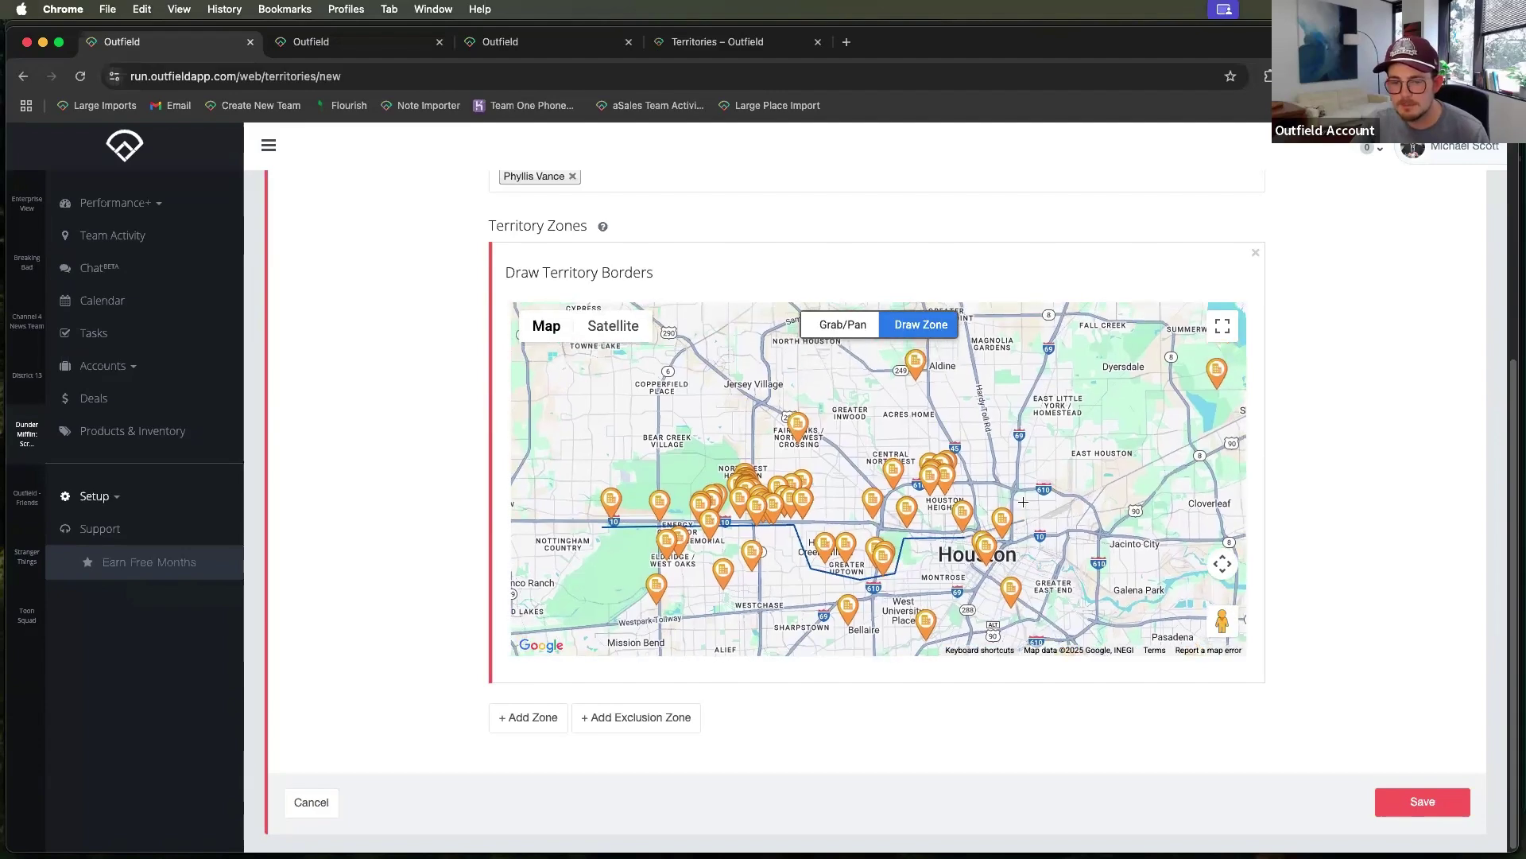
left_click(1028, 546)
left_click(1021, 323)
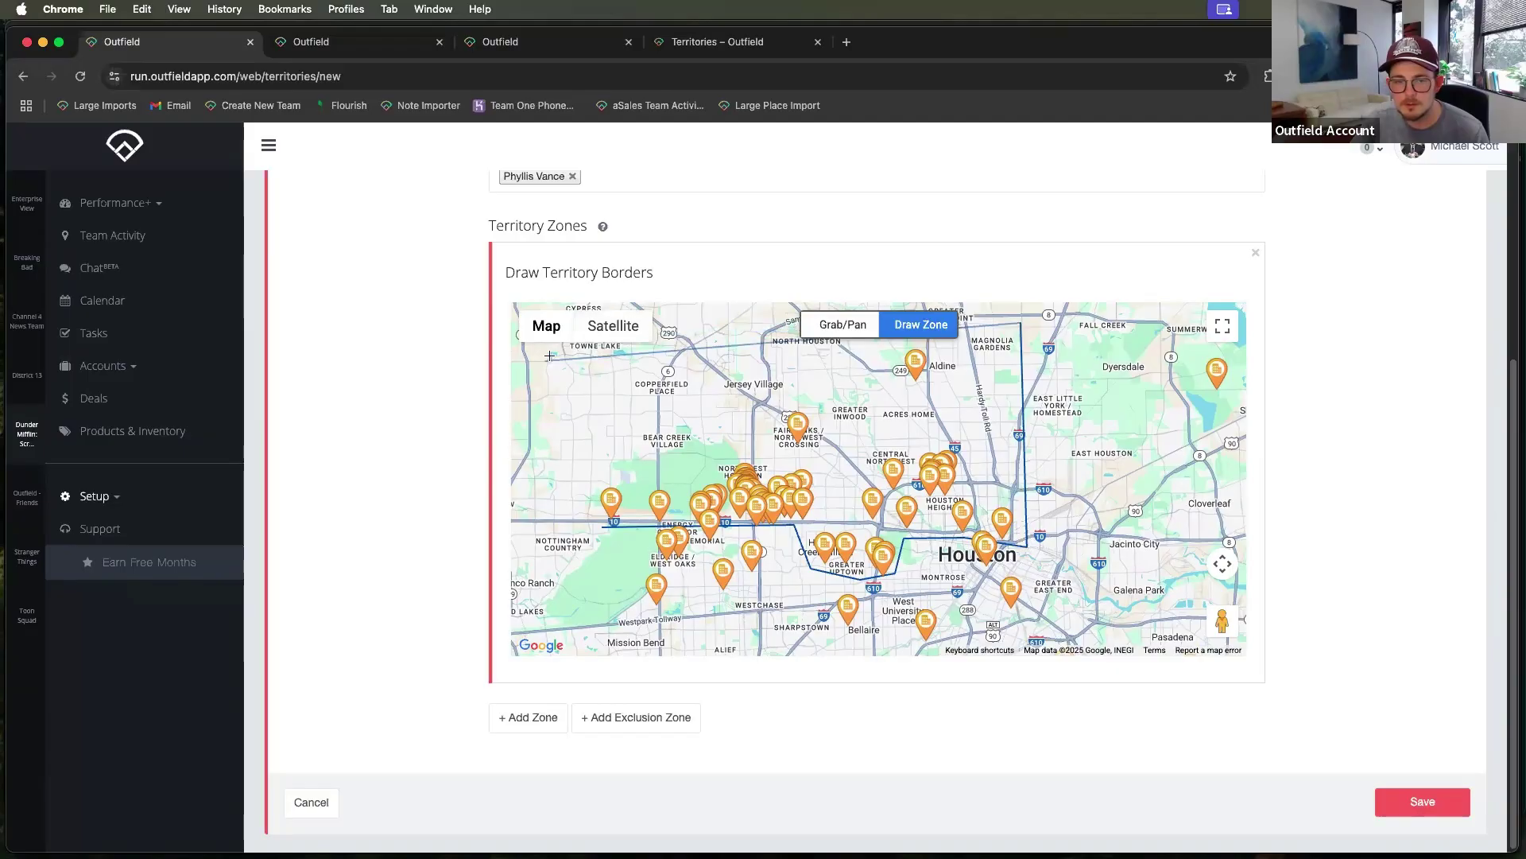
left_click(580, 352)
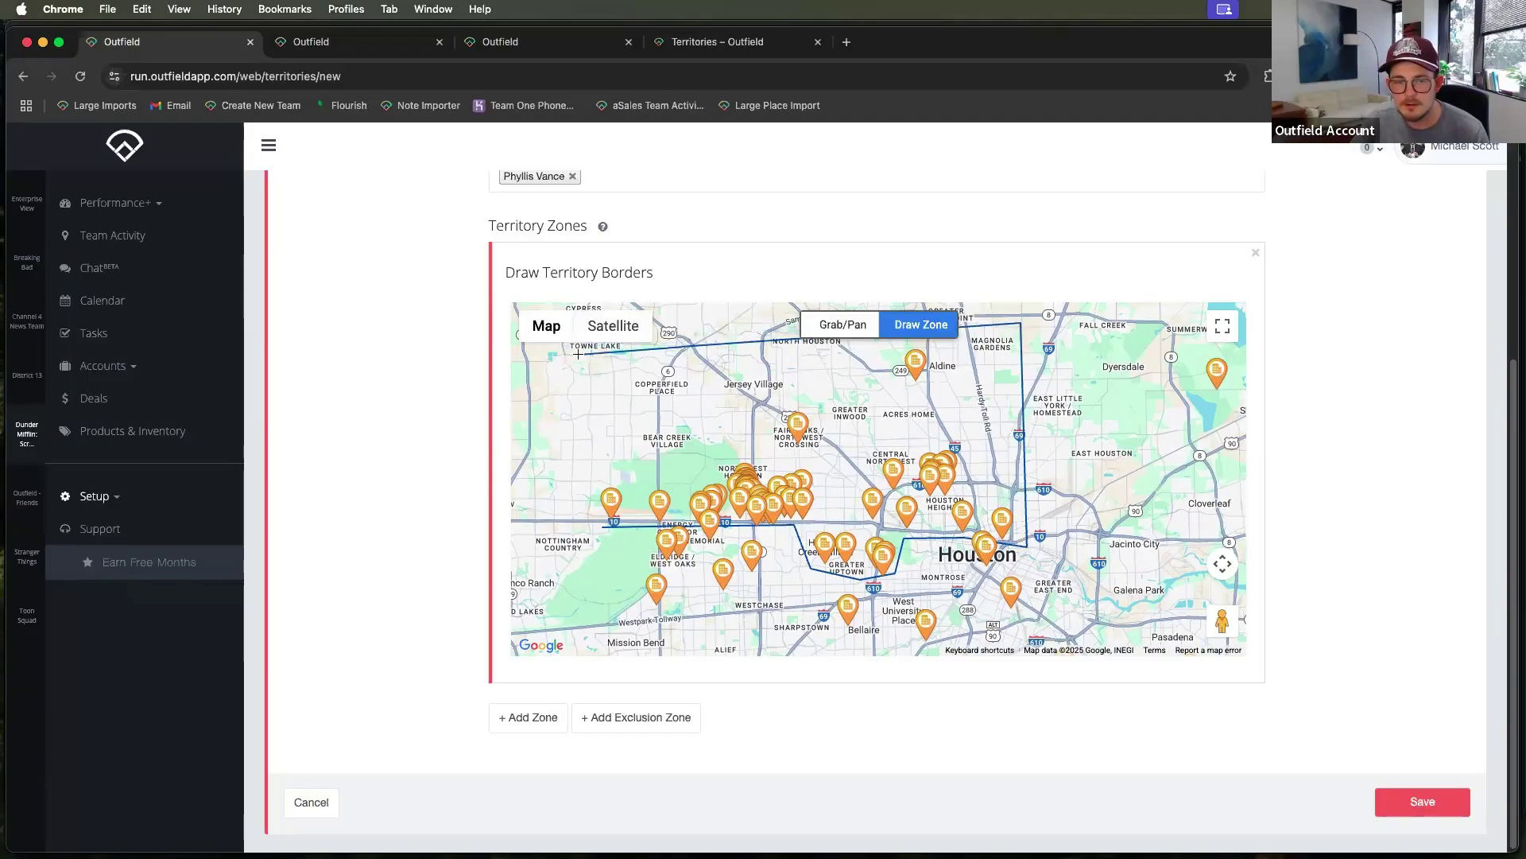
left_click(605, 533)
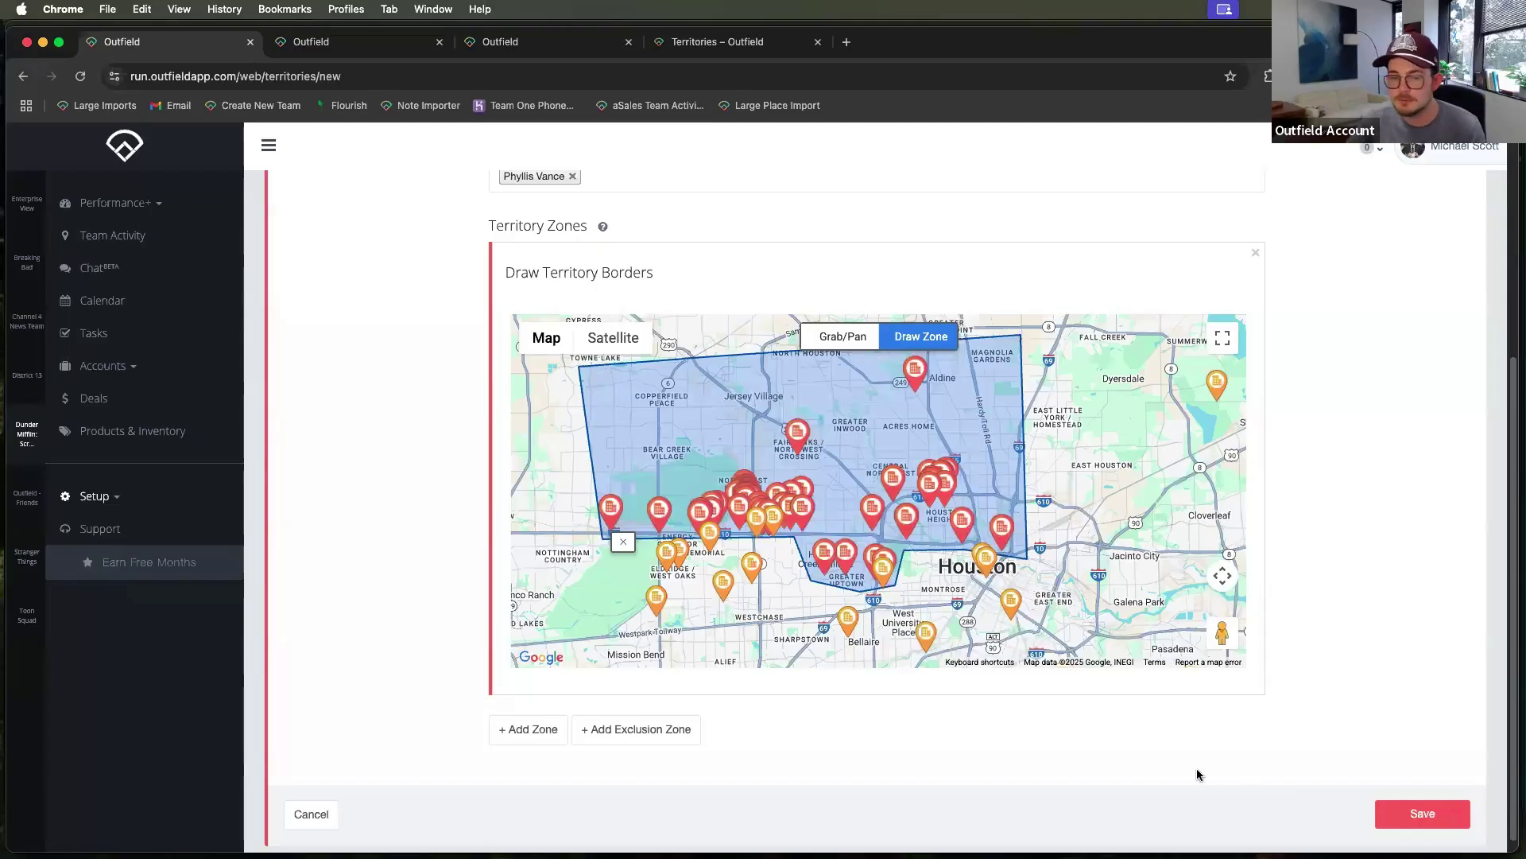
- Save the North territory, confirm the assignment of its team members to matching accounts, and reload its page
left_click(1412, 821)
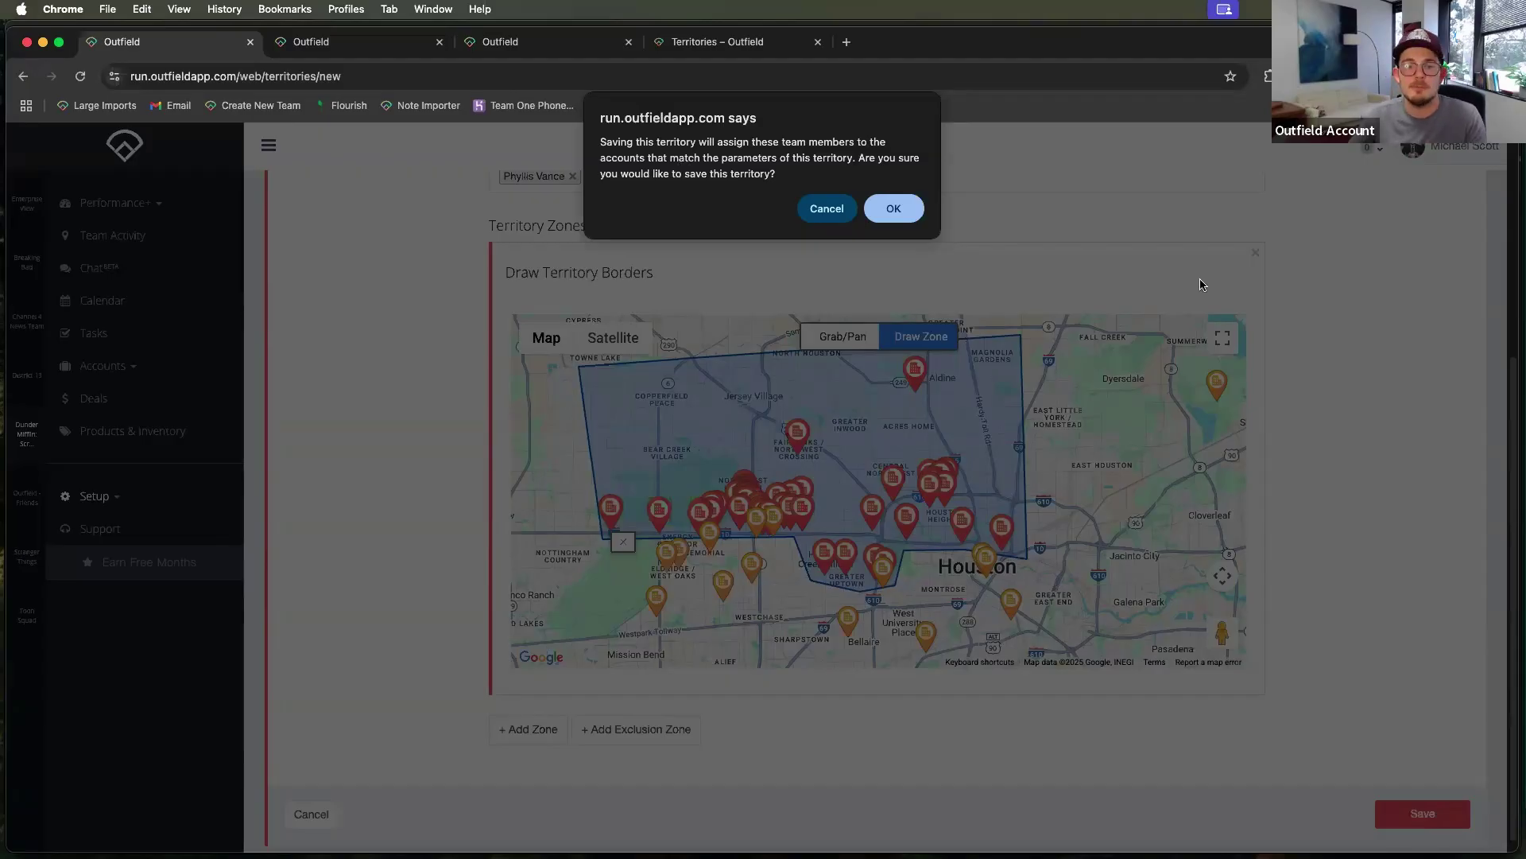
left_click(894, 210)
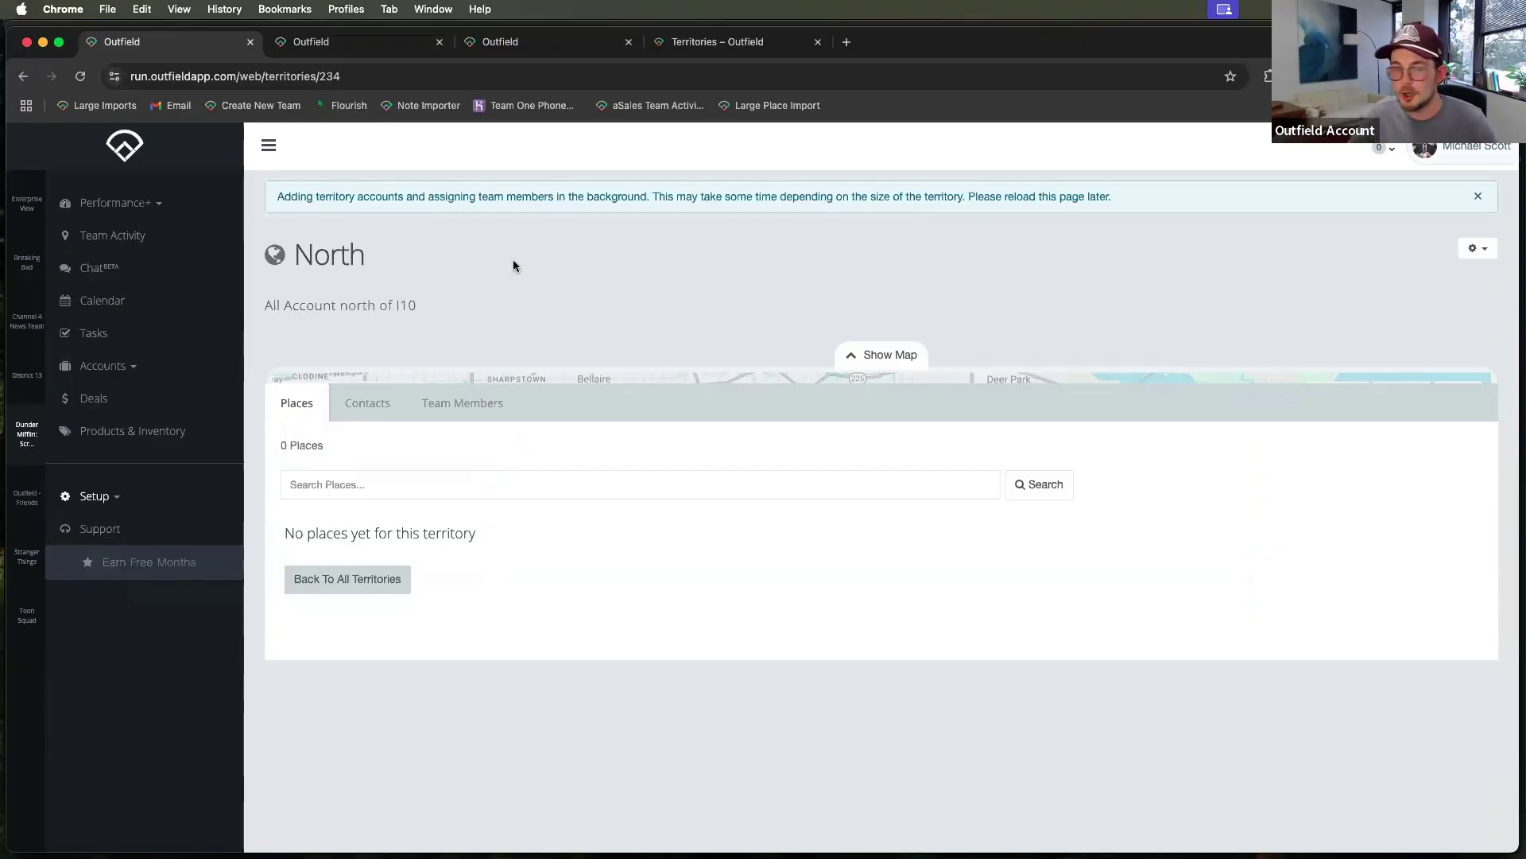
left_click(80, 76)
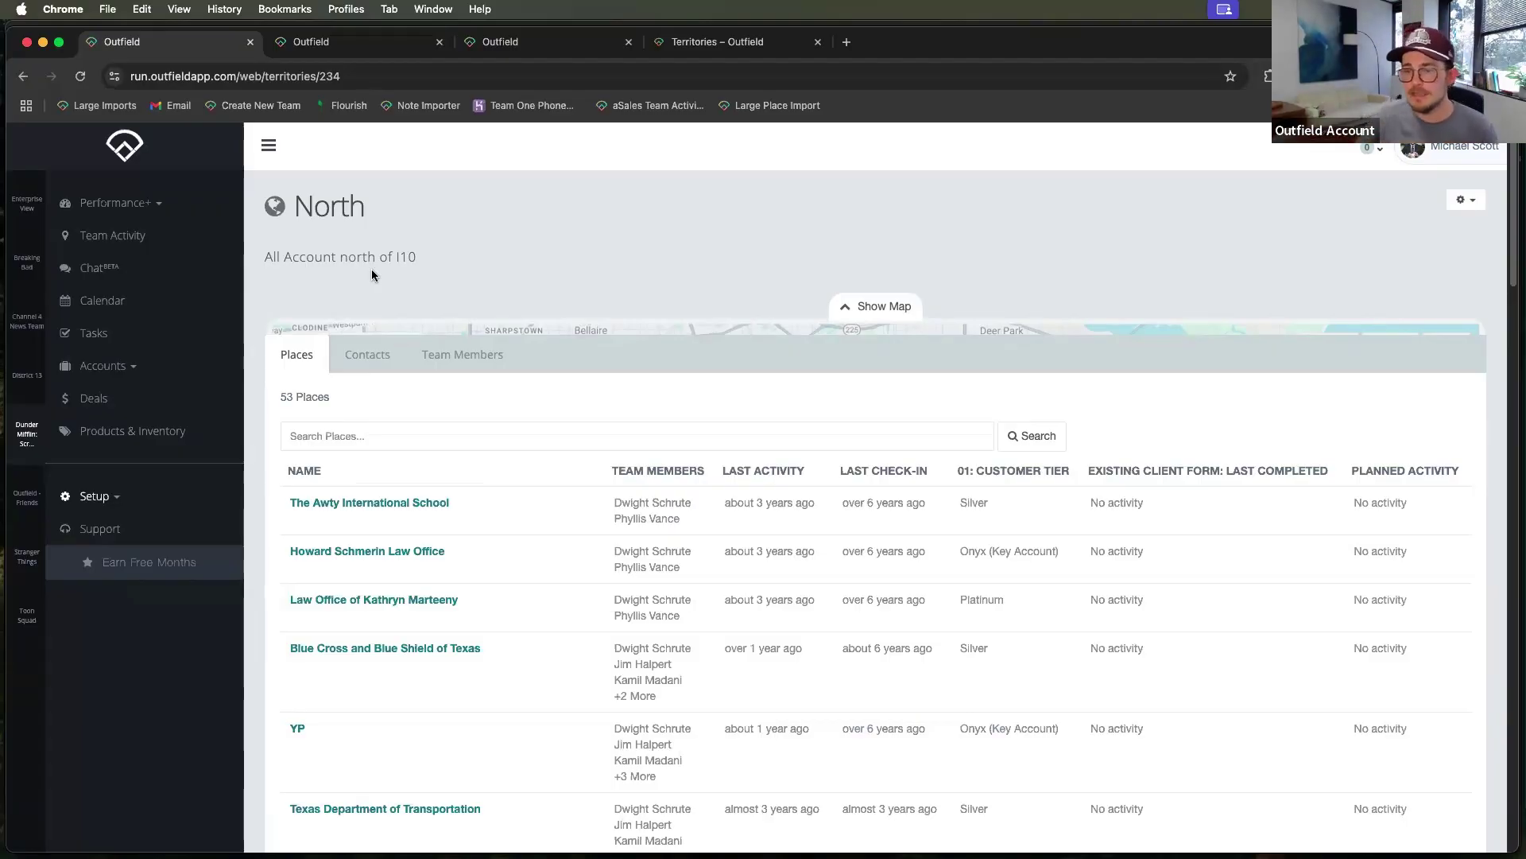
- Open the North territory for editing to review its details and borders, and return to the Territories list without changes
left_click(1474, 202)
left_click(1389, 226)
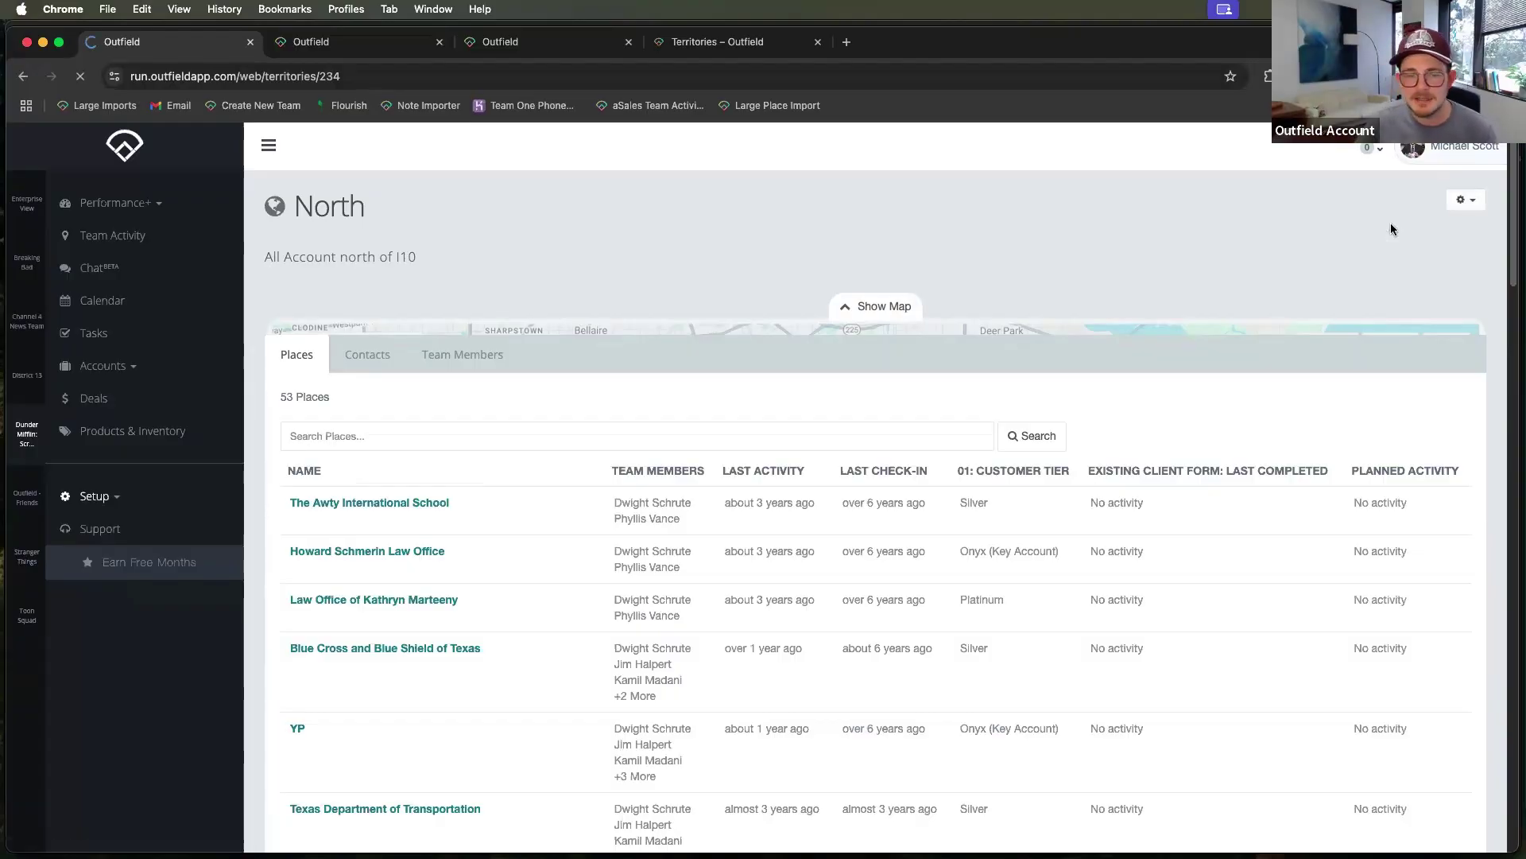
scroll(403, 460, "down", 2)
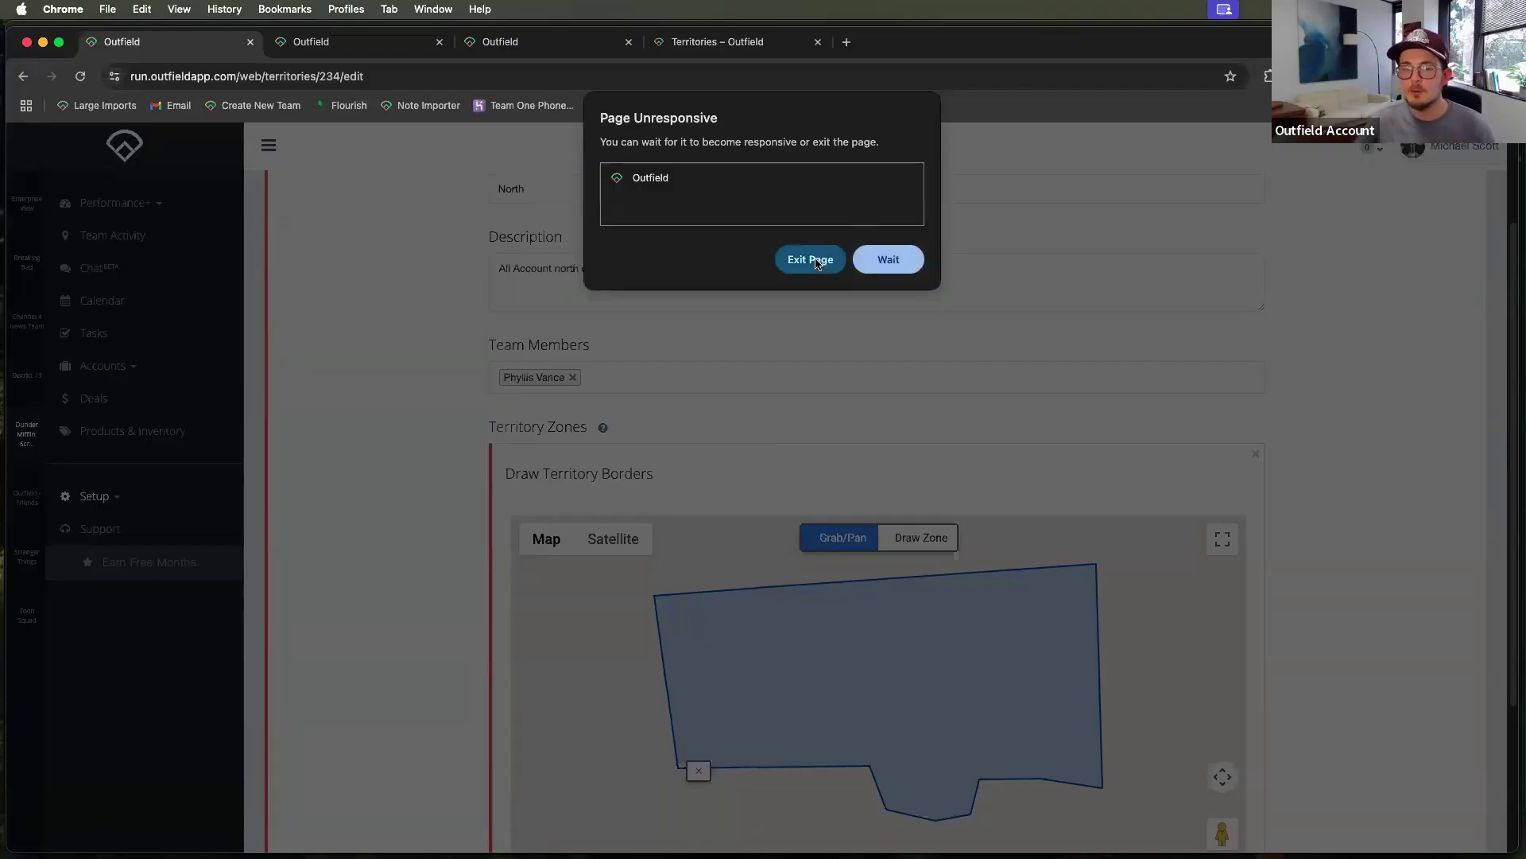
left_click(904, 262)
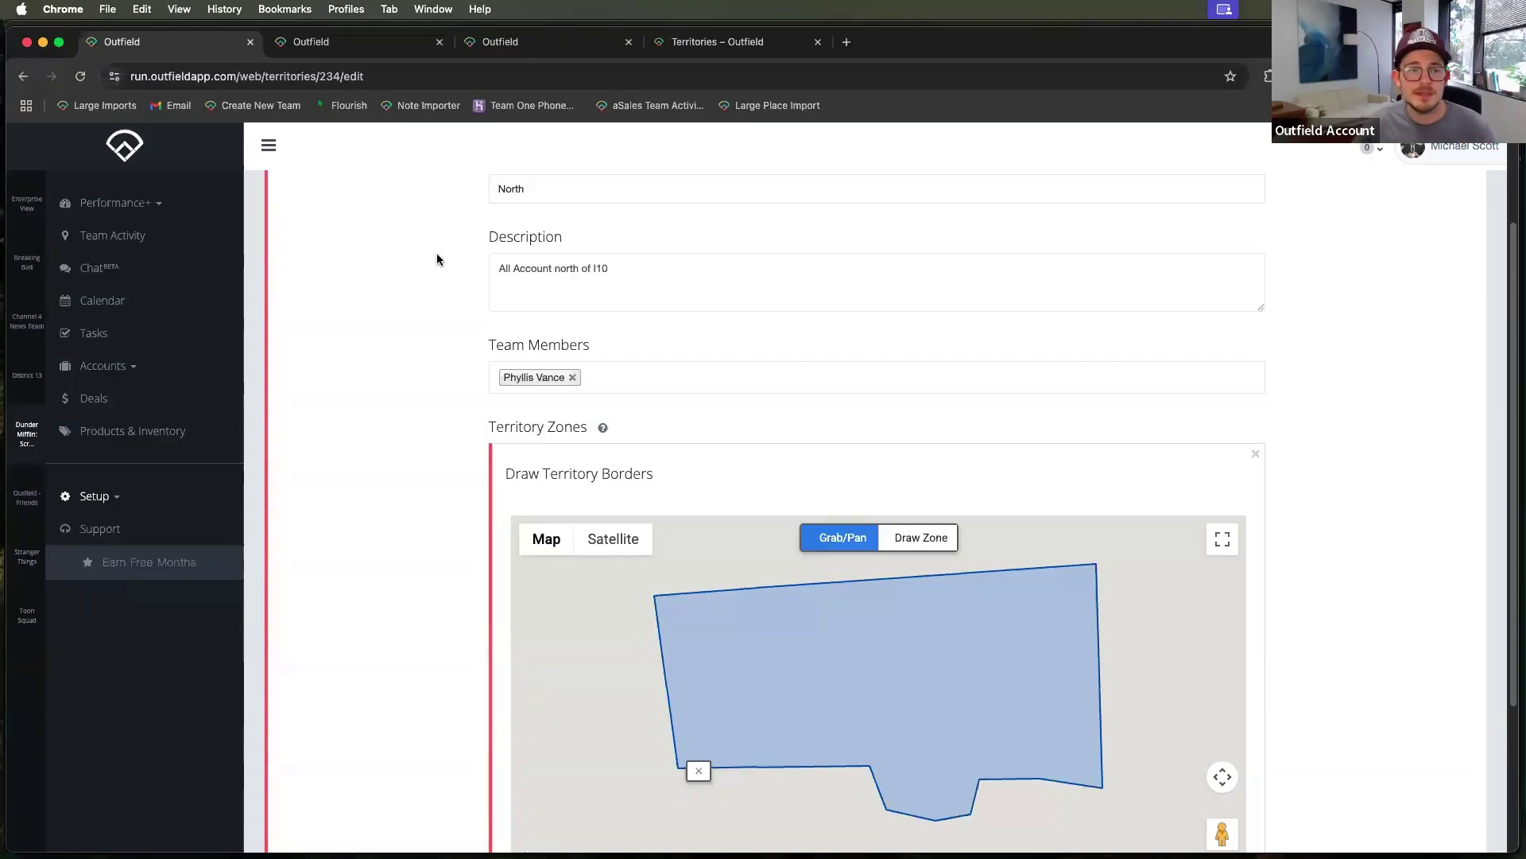
left_click(23, 77)
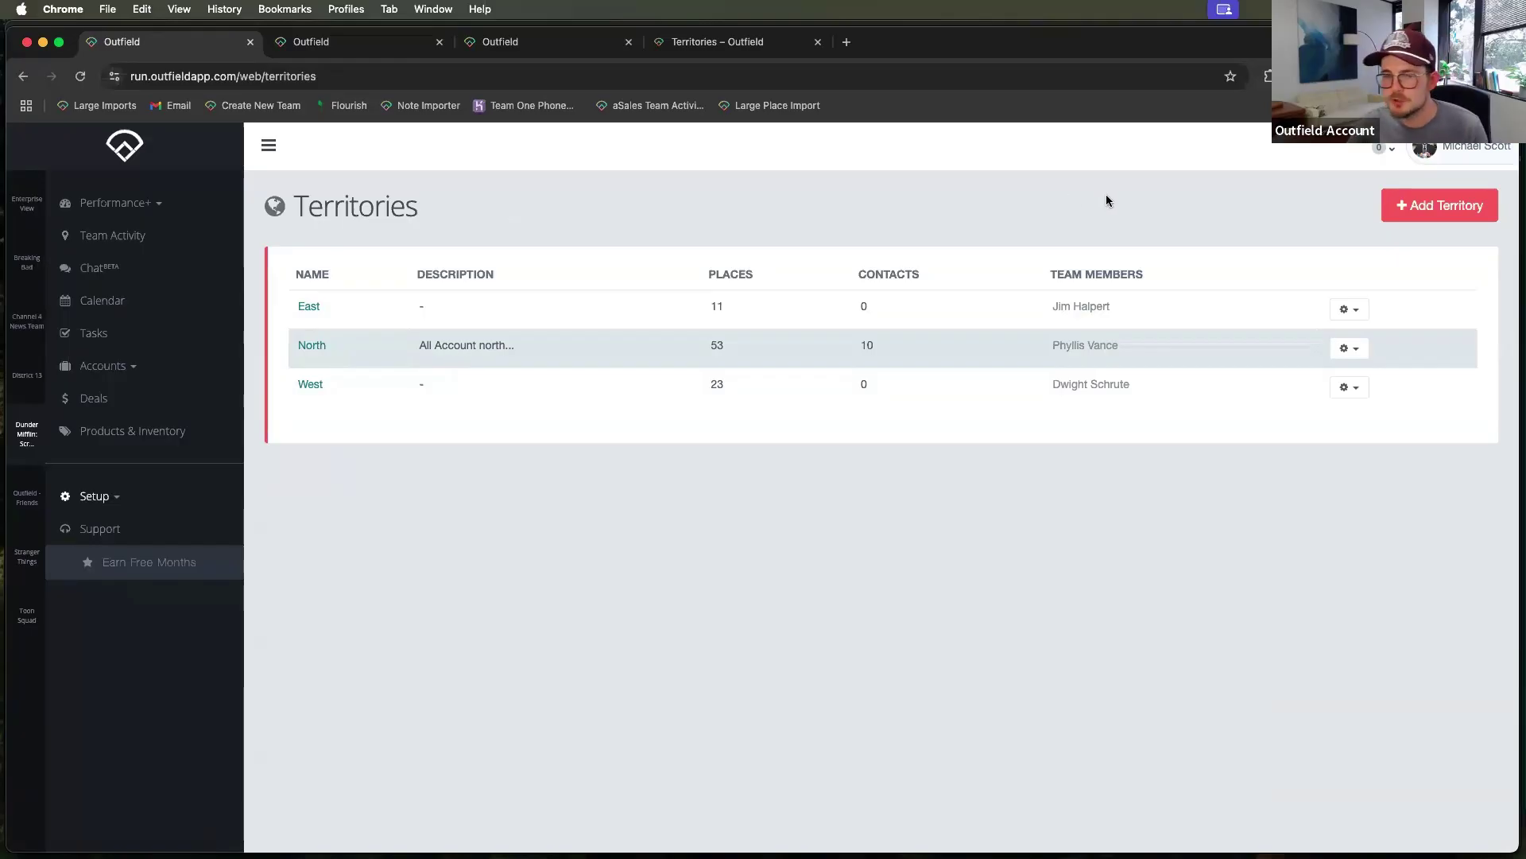
- Start another new territory and add a territory zone of the type Drawn borders
left_click(1419, 208)
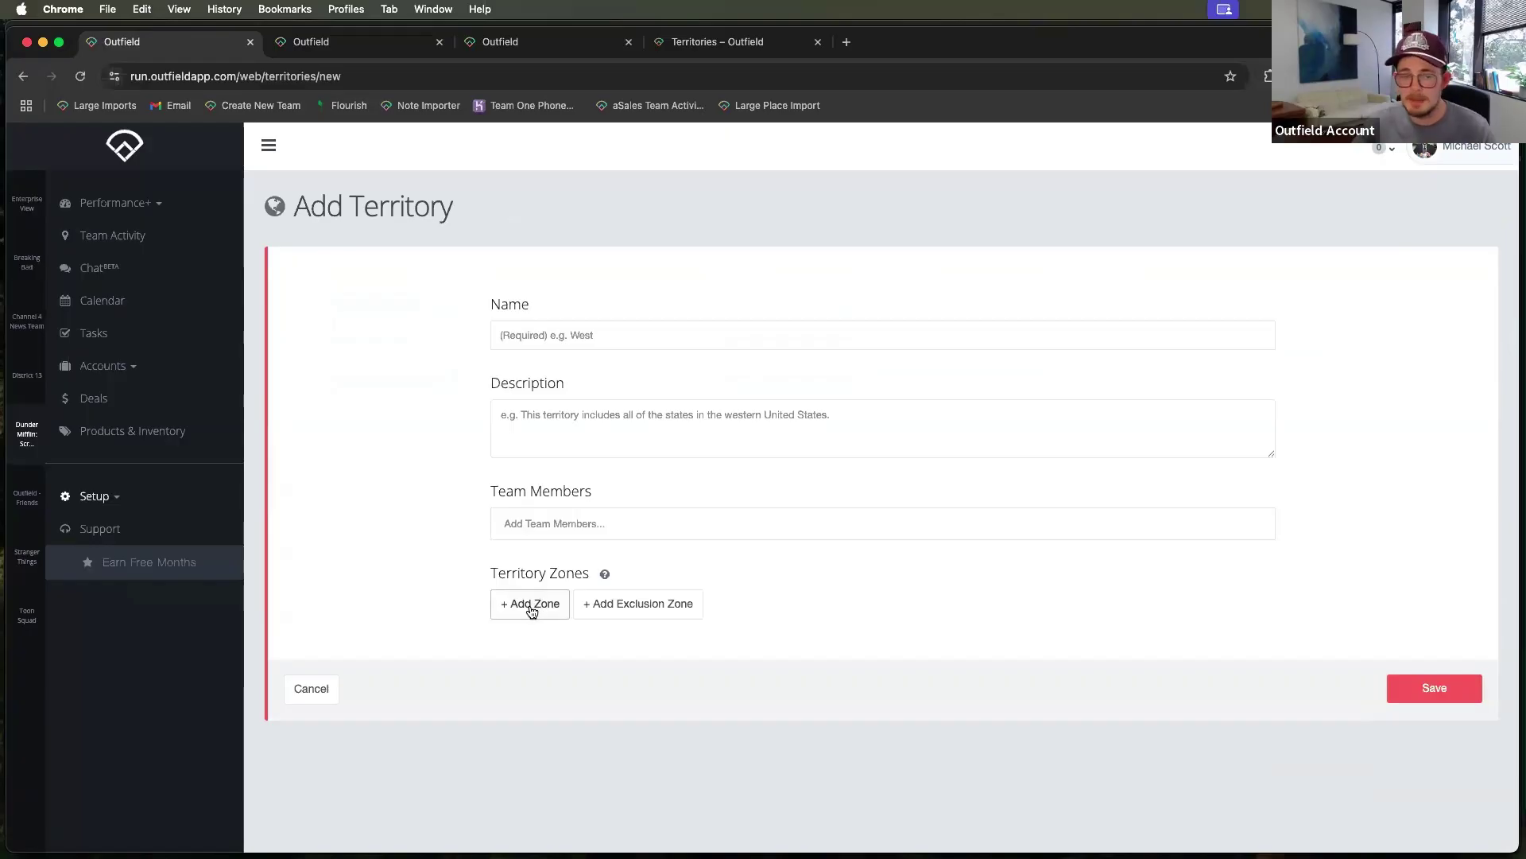
left_click(529, 604)
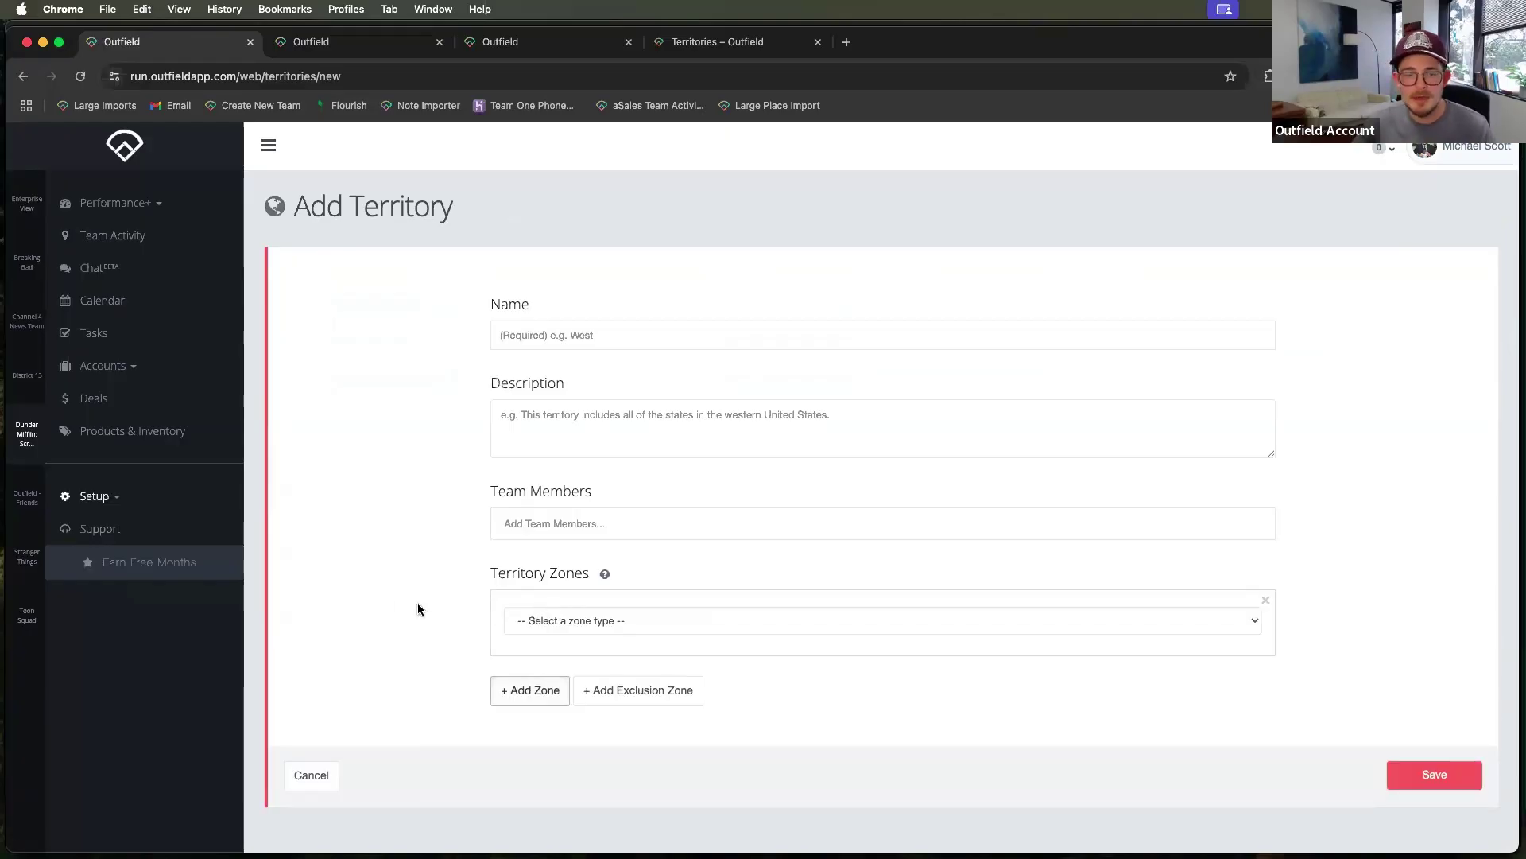
left_click(569, 621)
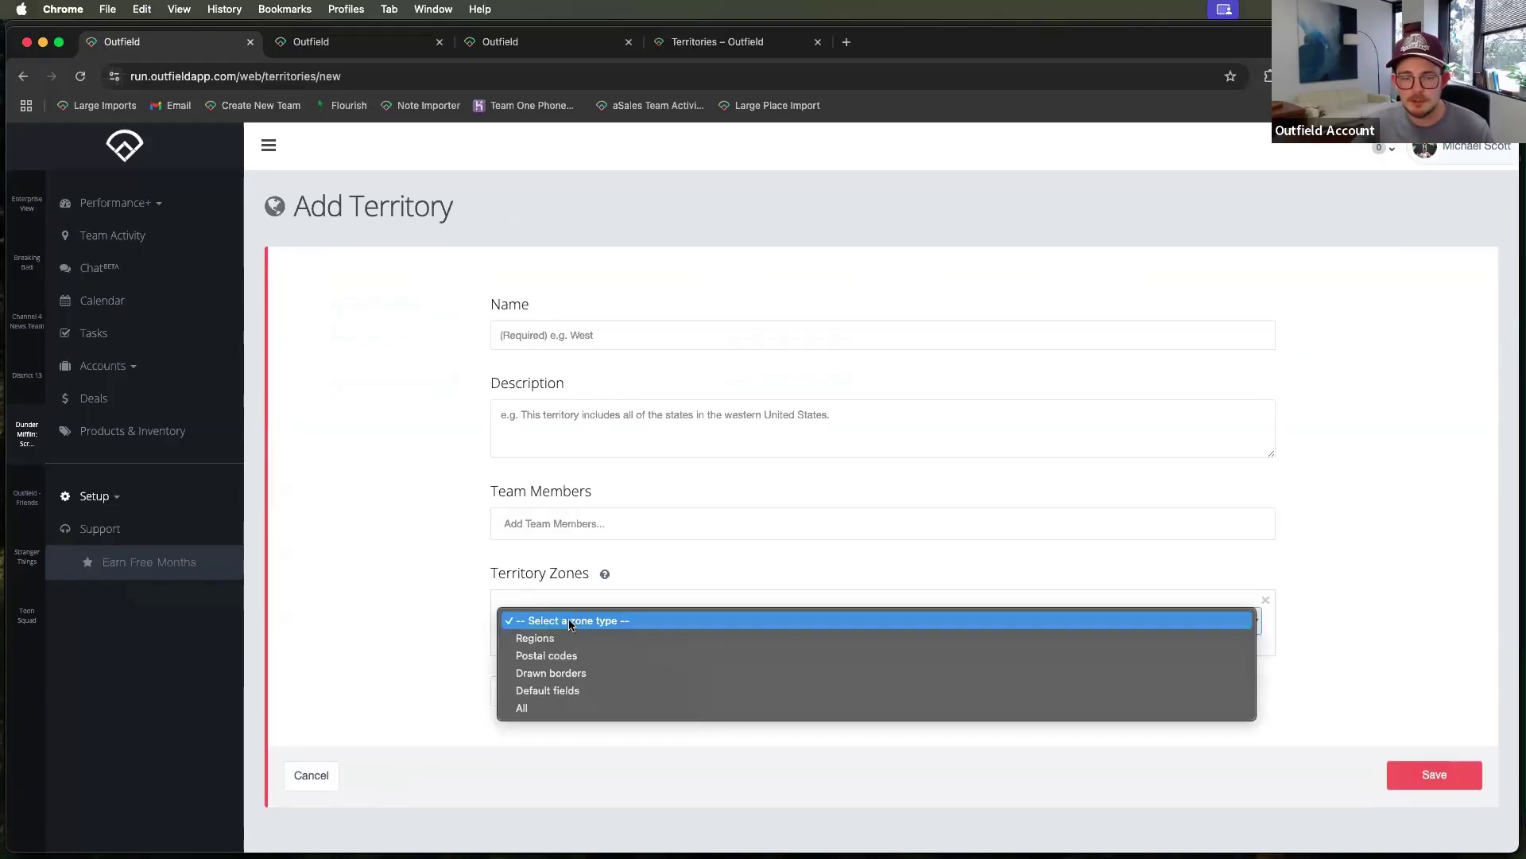
left_click(531, 674)
- Draw a four-sided zone over west Houston, reaching from Jersey Village down to Mission Bend
scroll(451, 624, "down", 3)
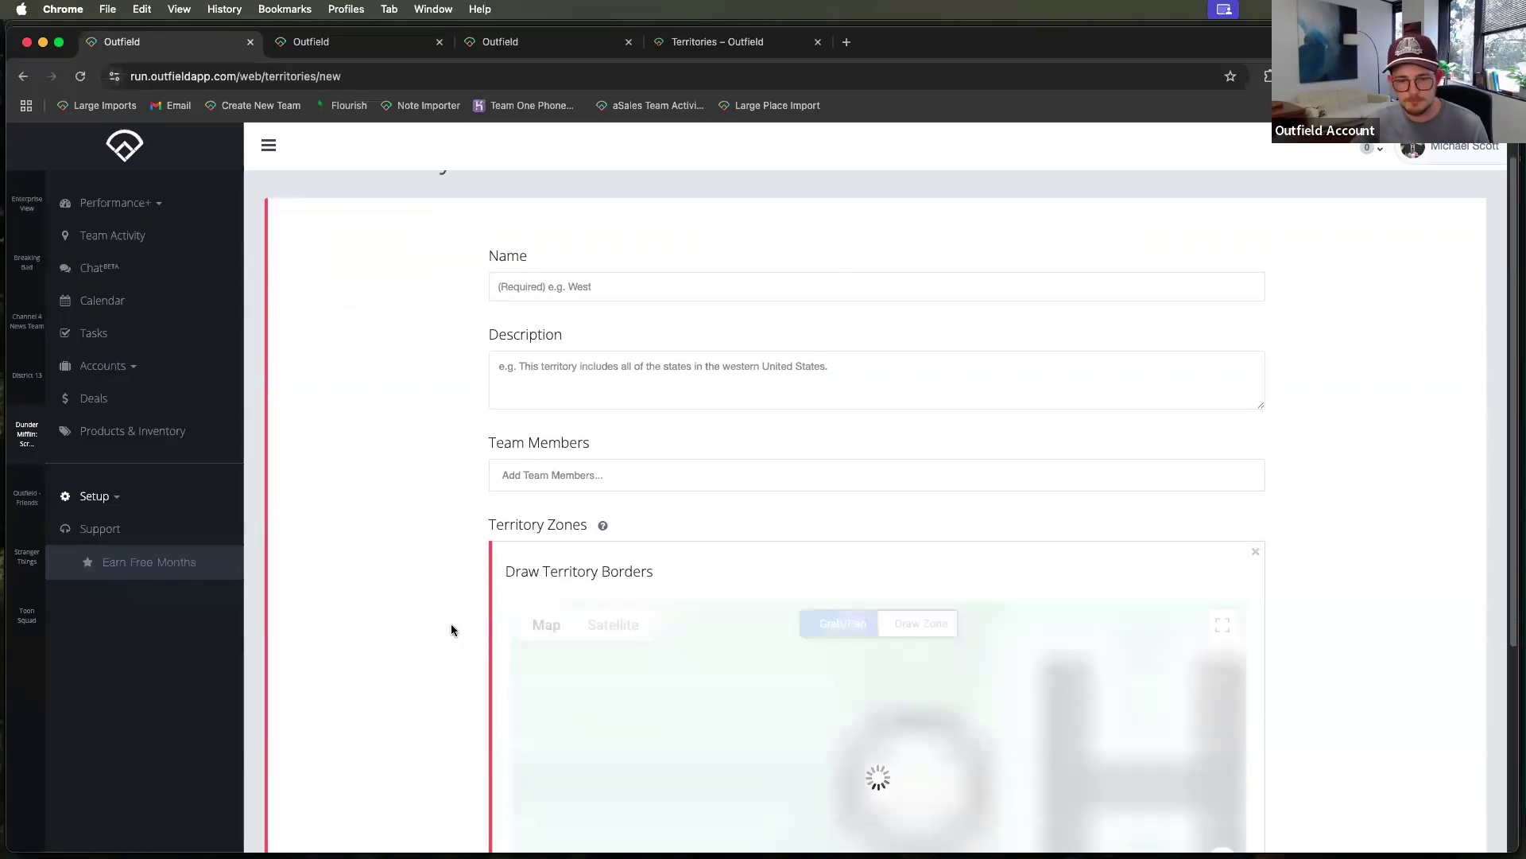
scroll(451, 623, "down", 3)
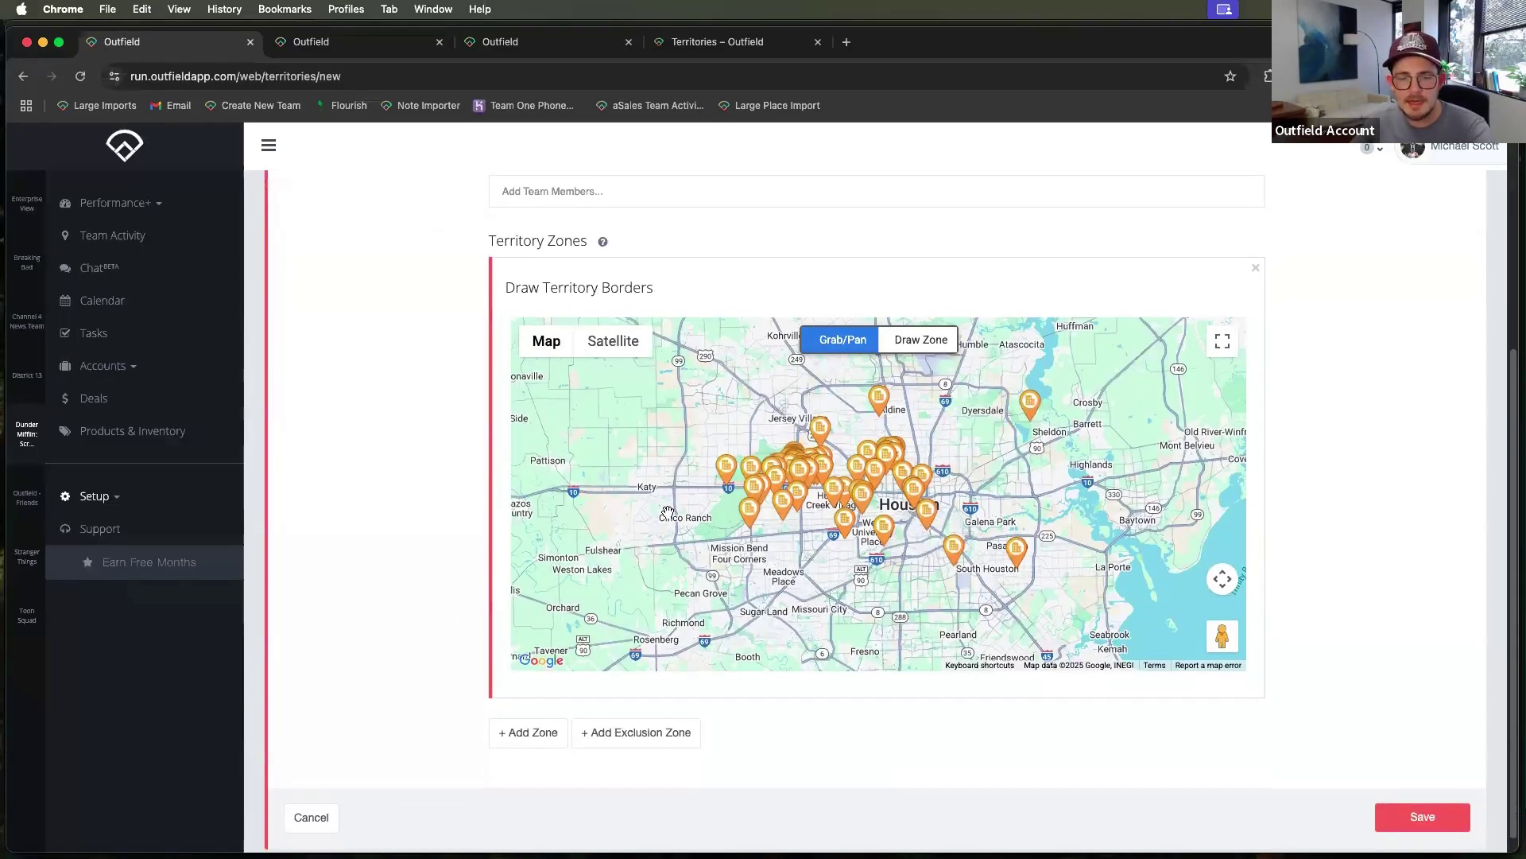
left_click(923, 345)
mouse_move(796, 407)
left_mouse_down()
mouse_move(720, 410)
mouse_move(691, 429)
mouse_move(702, 562)
mouse_move(827, 546)
mouse_move(830, 399)
mouse_move(797, 406)
left_mouse_up()
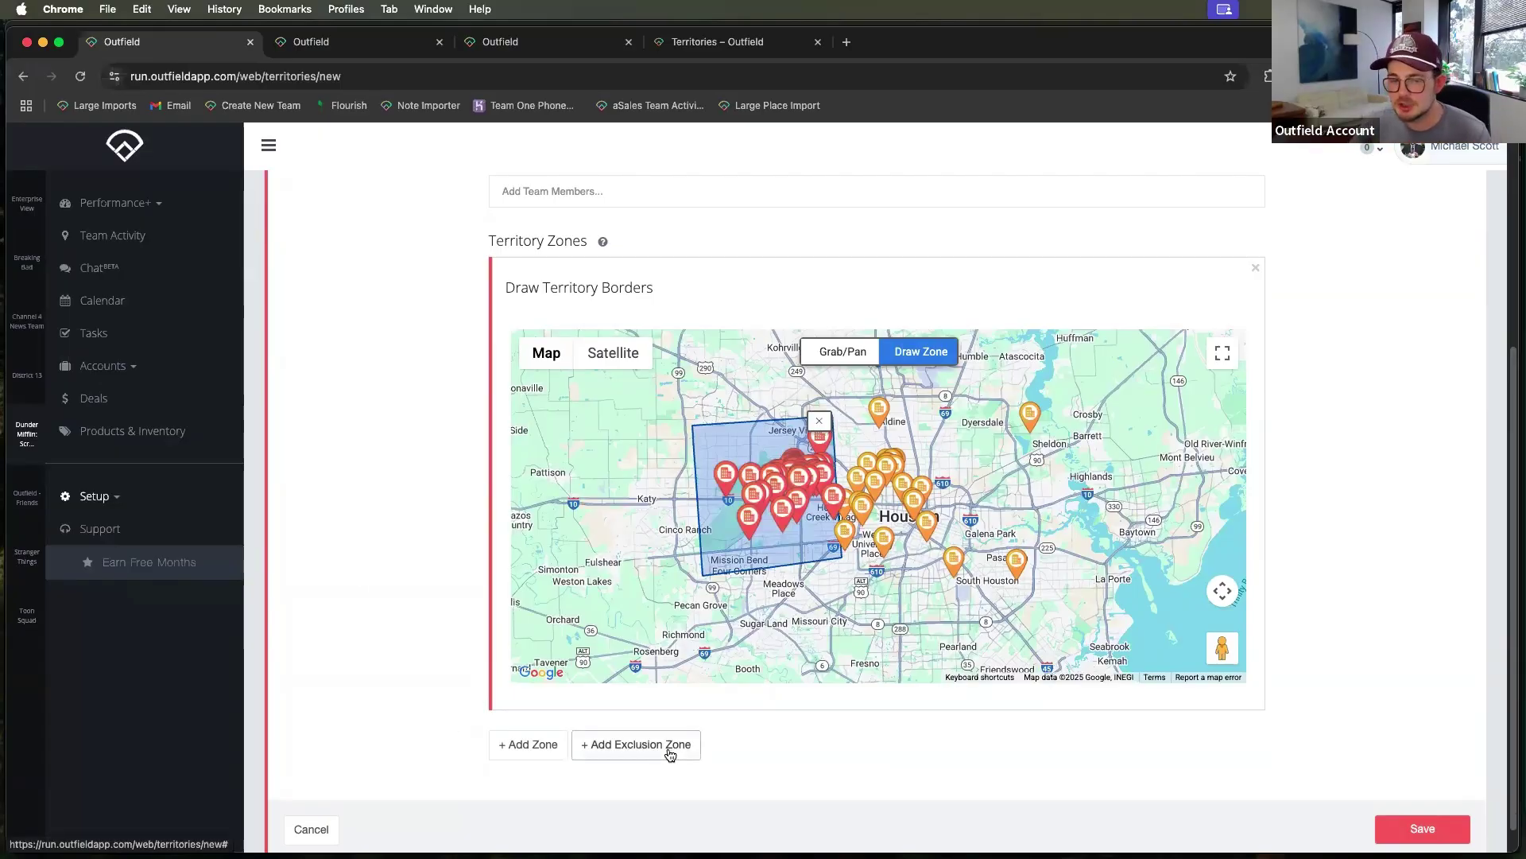
- Add an exclusion zone of the type Drawn borders to the new territory
left_click(636, 744)
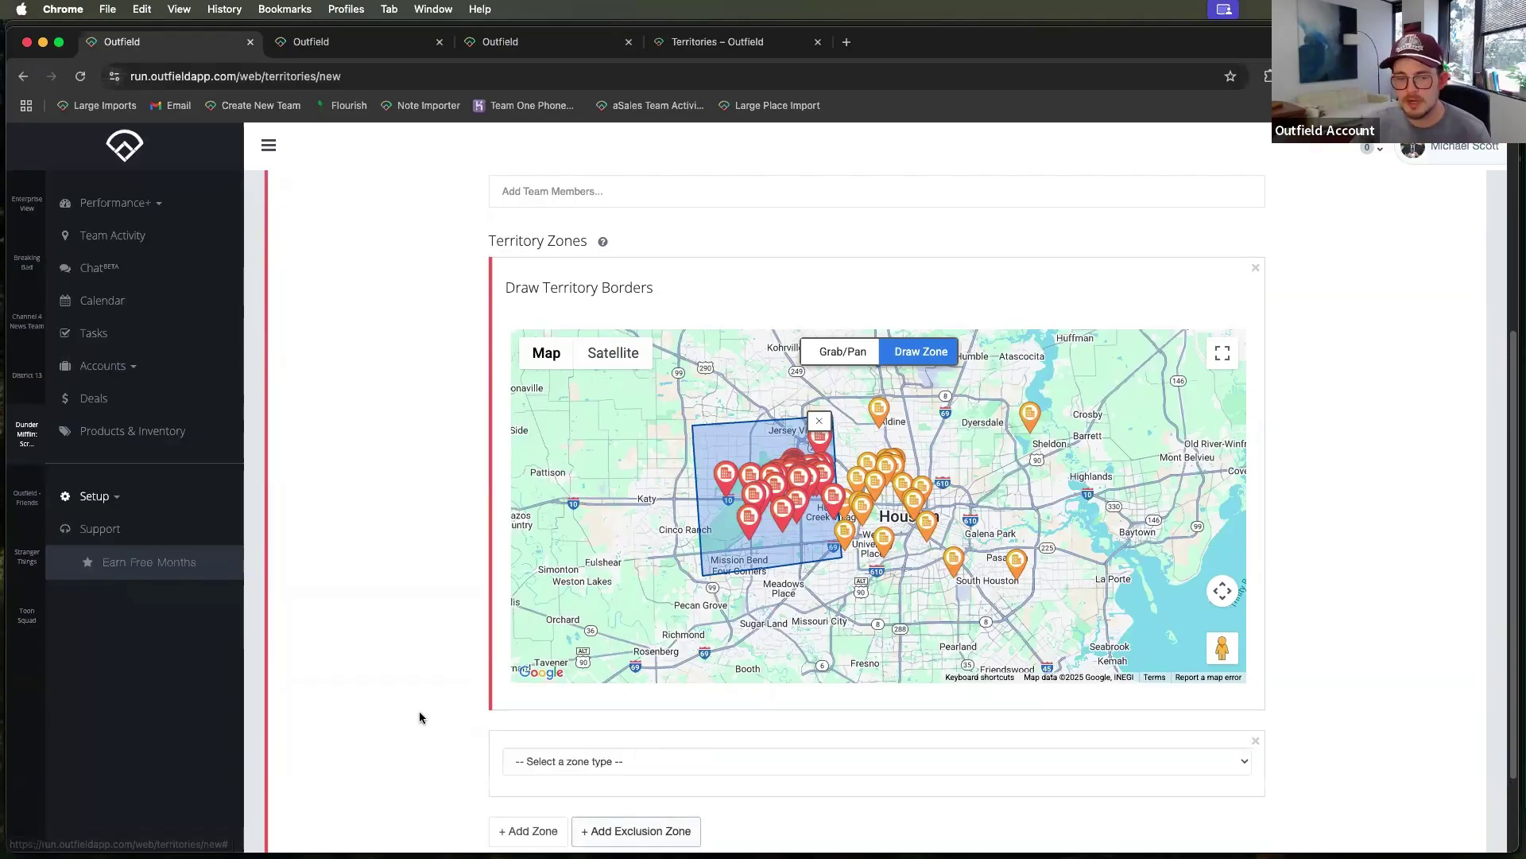
scroll(580, 668, "down", 3)
left_click(586, 647)
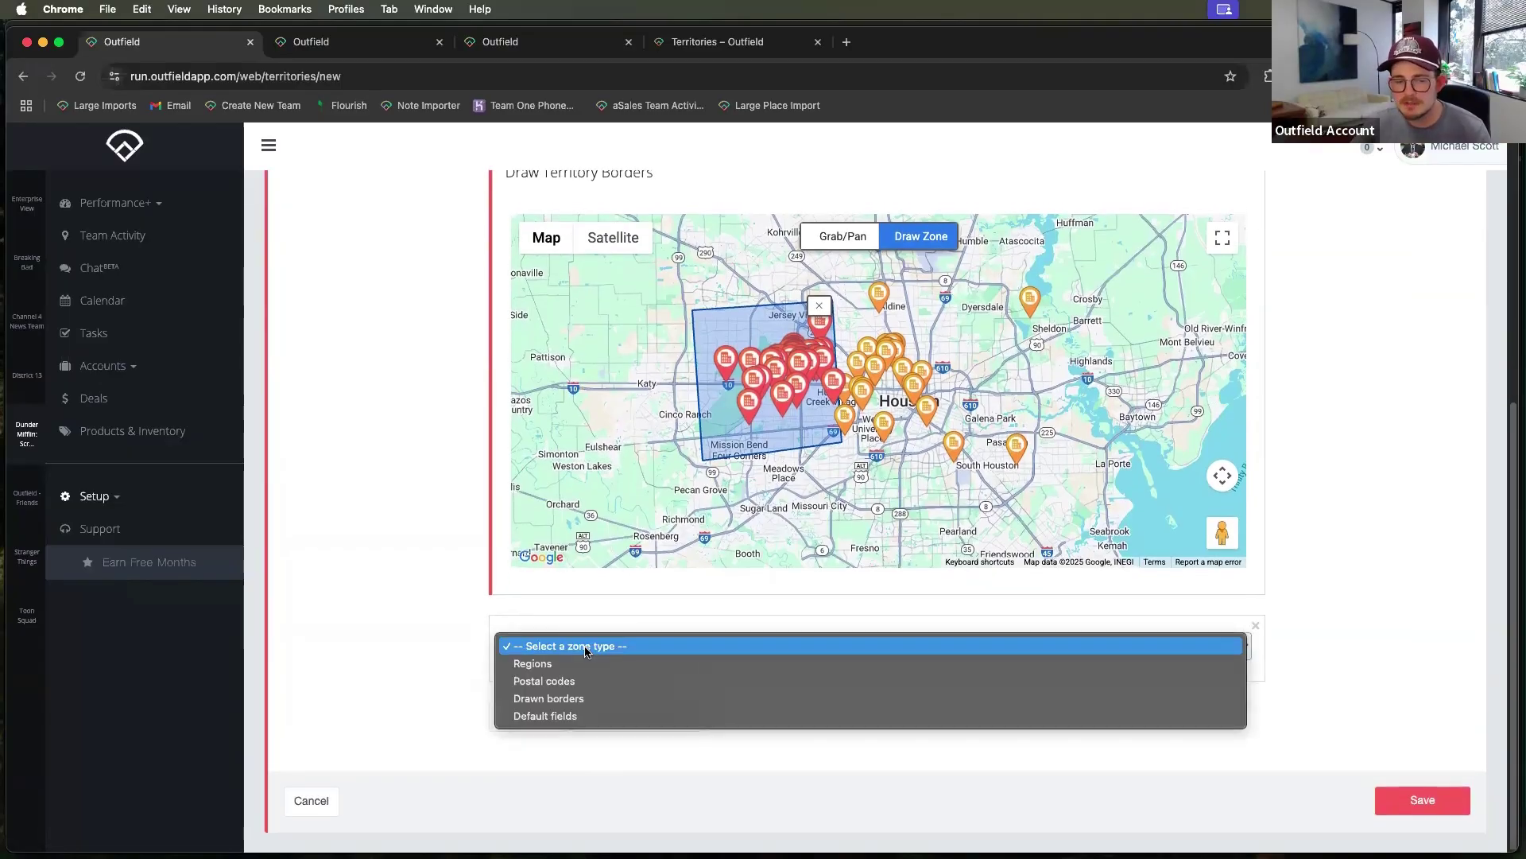
left_click(563, 700)
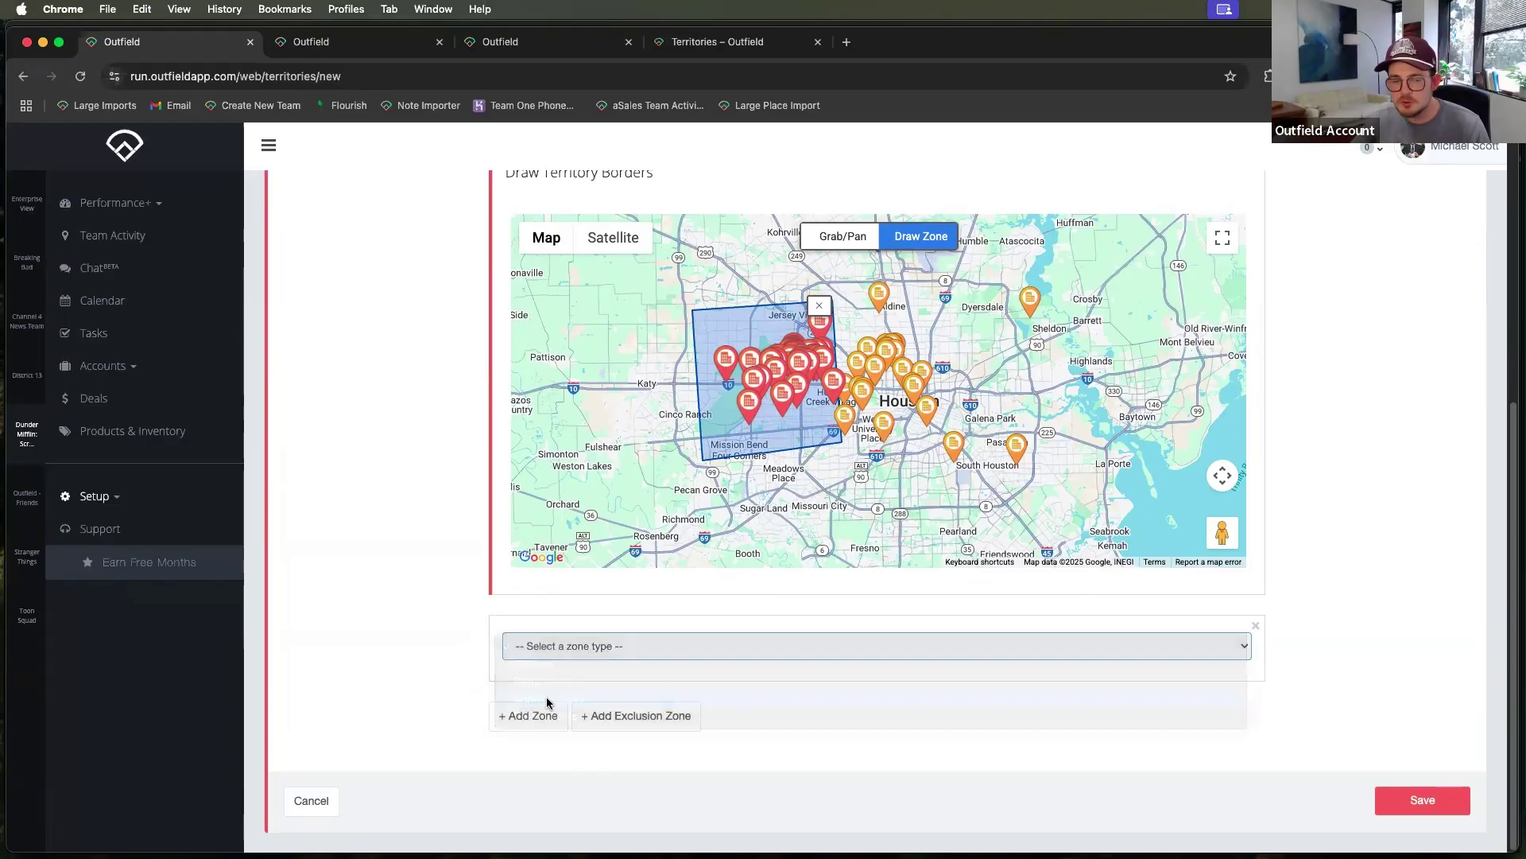
scroll(445, 676, "down", 3)
- Draw a four-sided excluded area inside the west Houston zone, between I-10 and Mission Bend
scroll(445, 680, "down", 2)
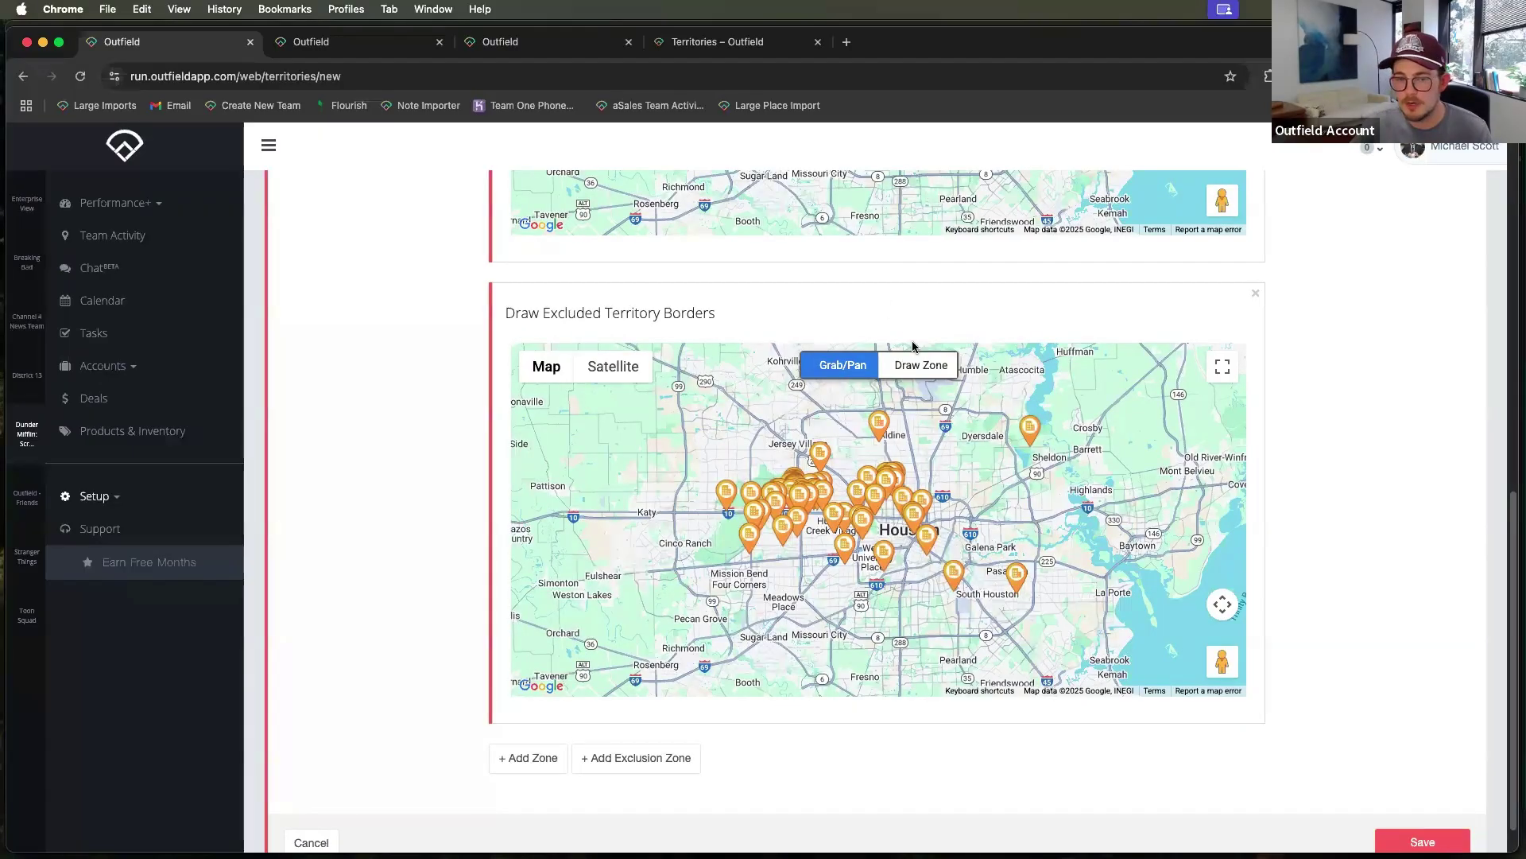
left_click(916, 366)
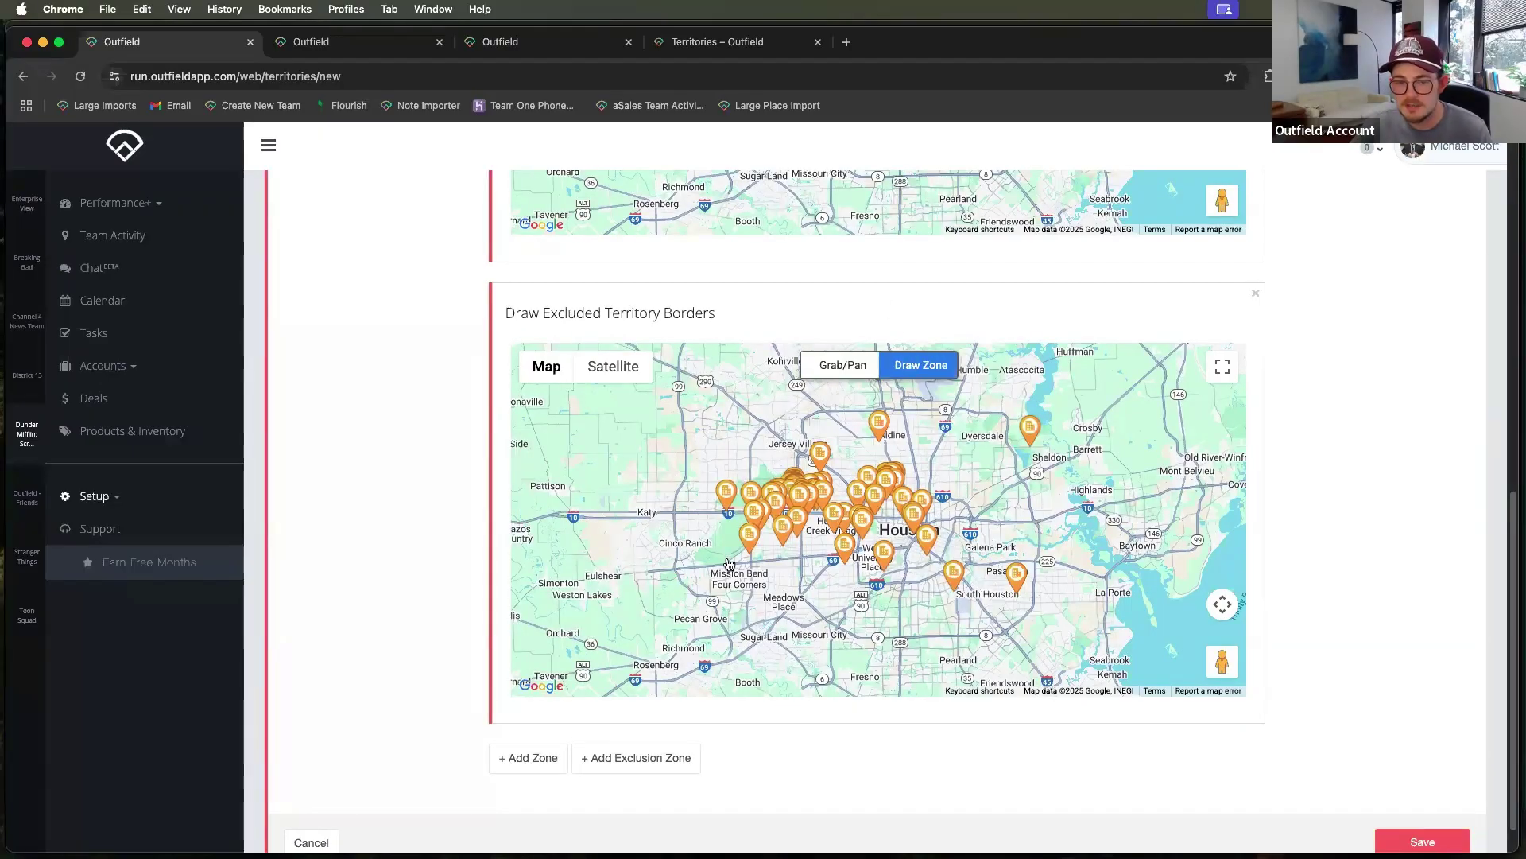
left_click_drag(722, 517, 726, 561)
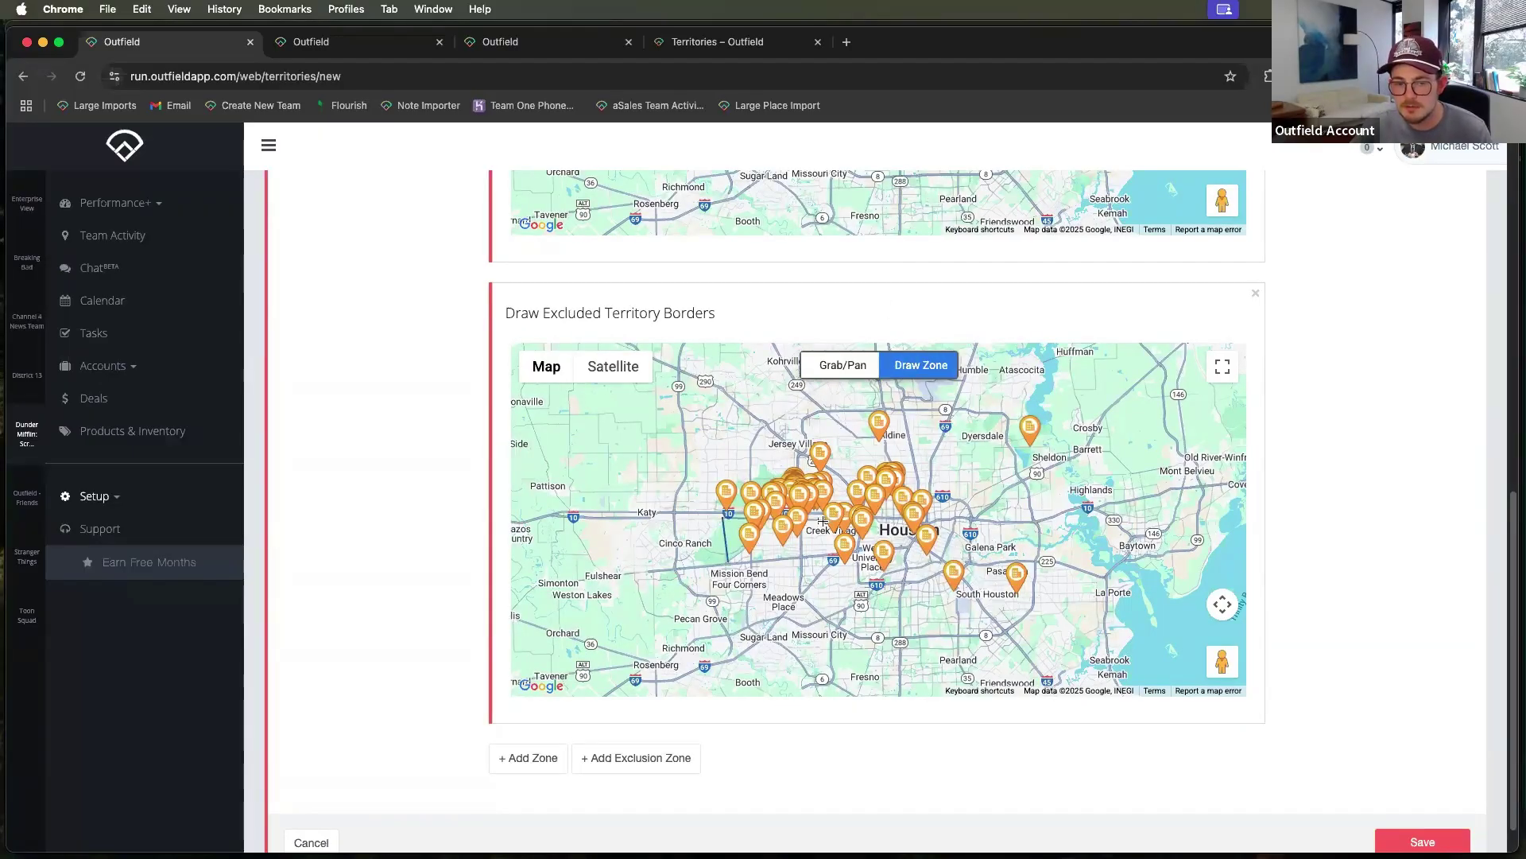
mouse_move(819, 517)
left_mouse_down()
mouse_move(822, 560)
mouse_move(726, 562)
left_mouse_up()
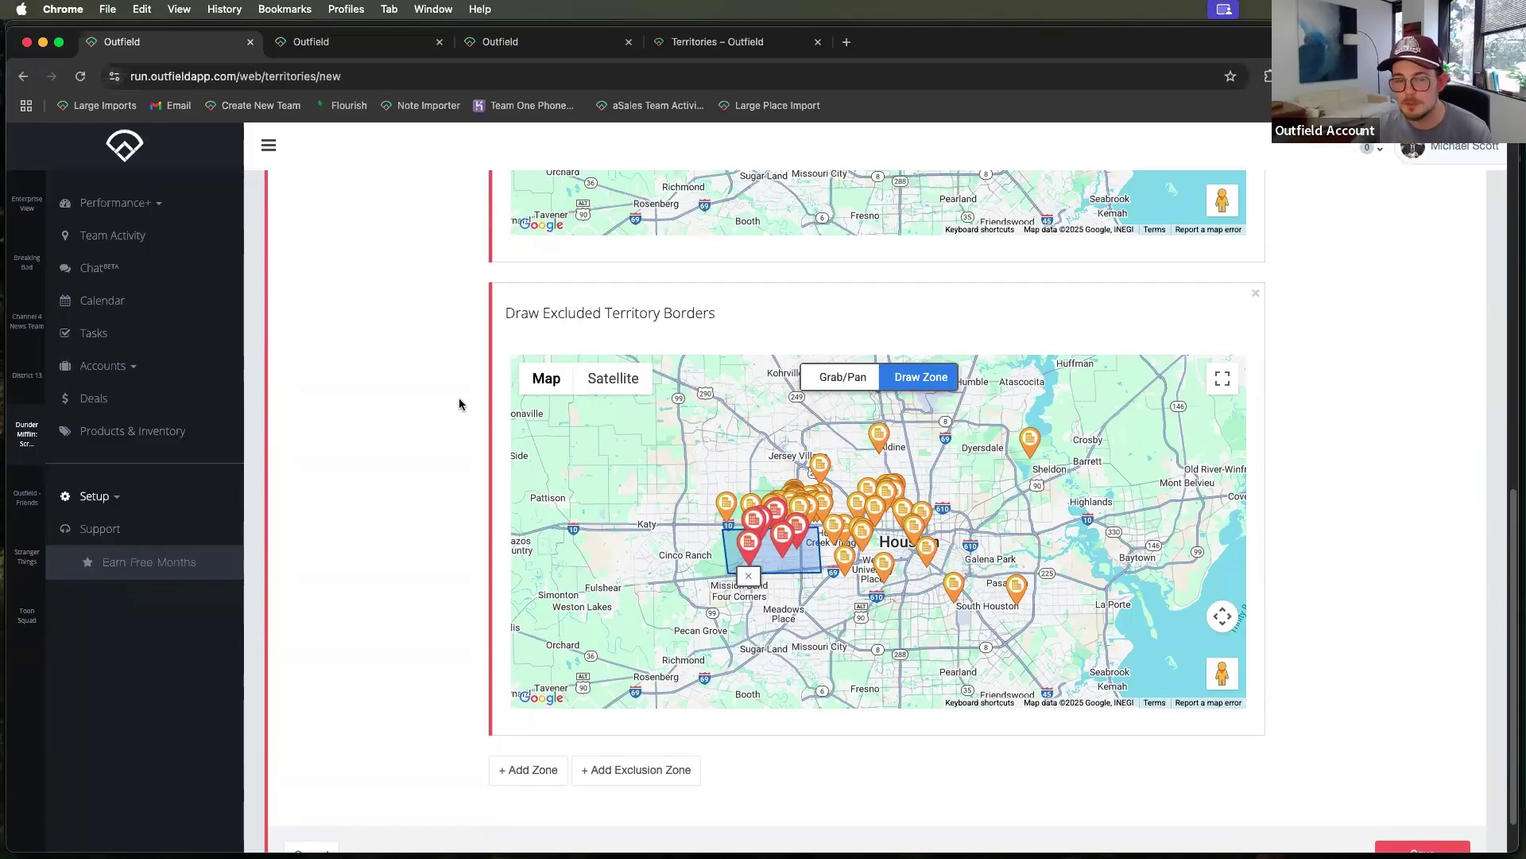
- Compare the drawn zone with its excluded area and assign the last team member in the list to the new territory
scroll(460, 402, "up", 5)
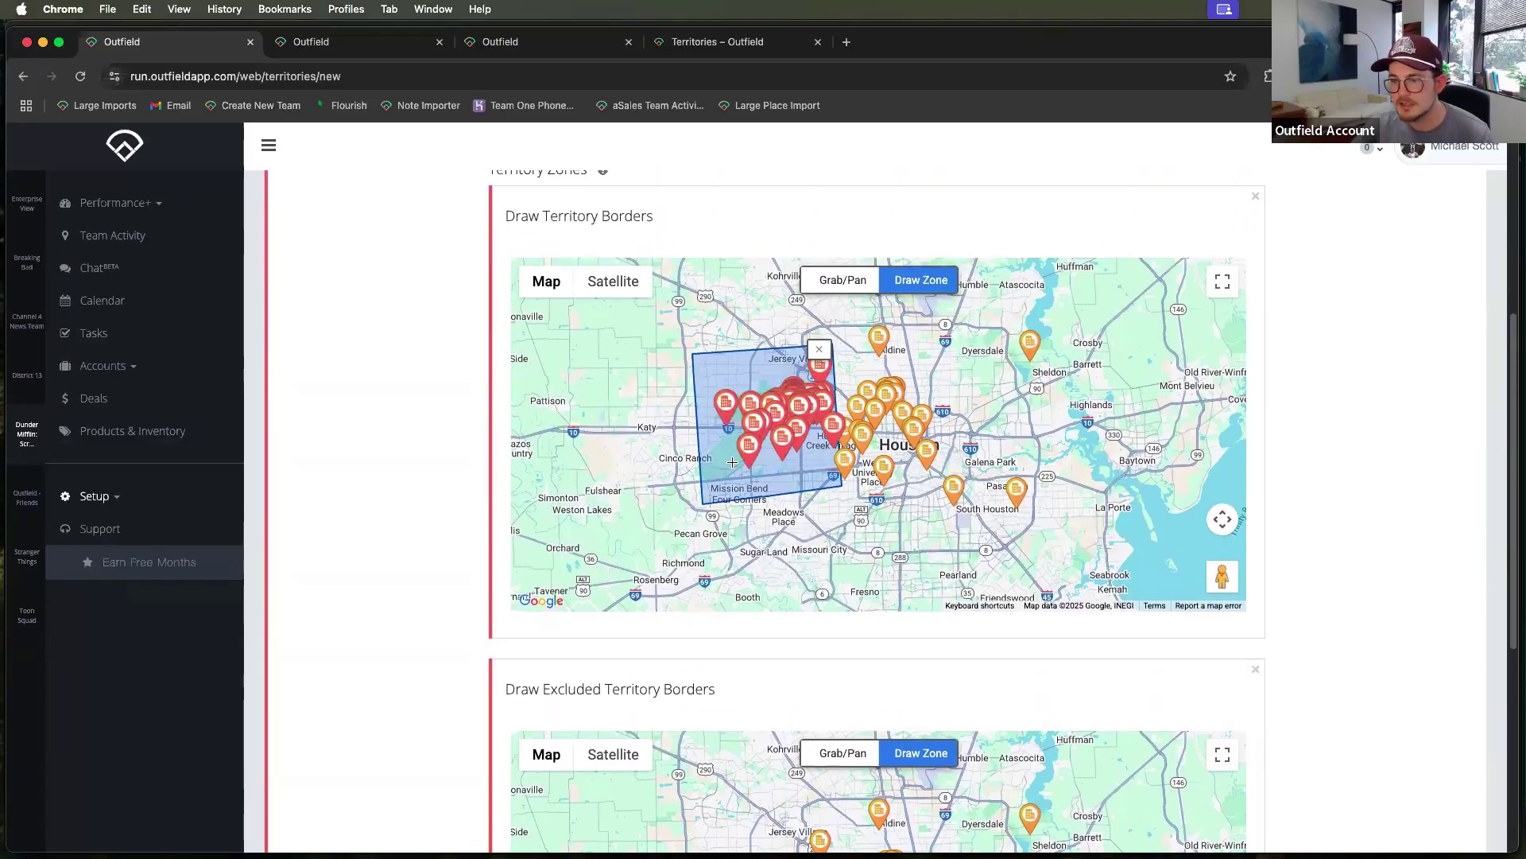
scroll(421, 468, "down", 6)
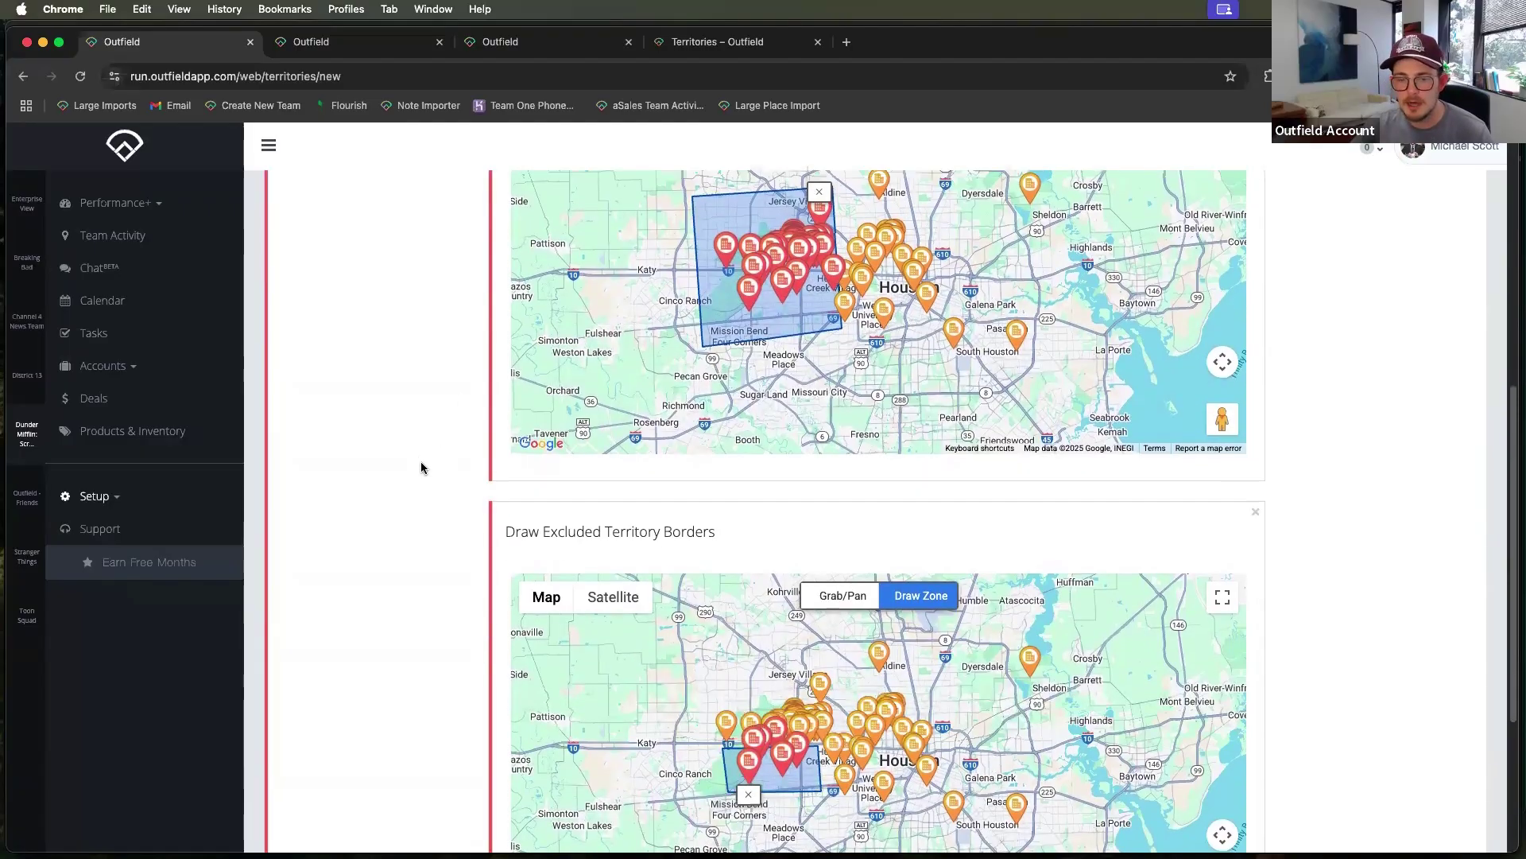
scroll(397, 493, "up", 9)
scroll(398, 493, "up", 2)
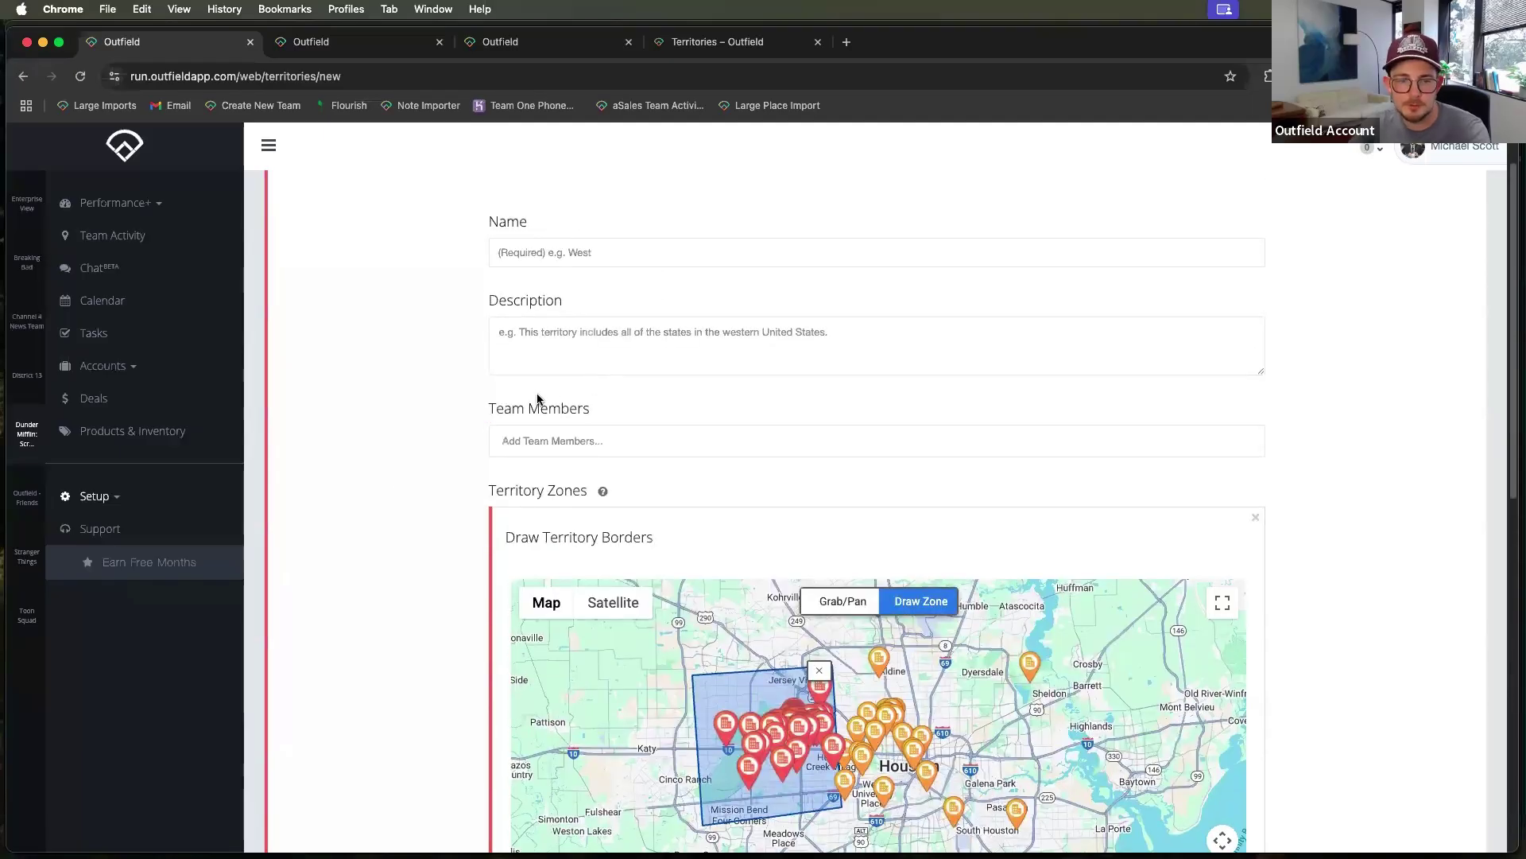
left_click(533, 440)
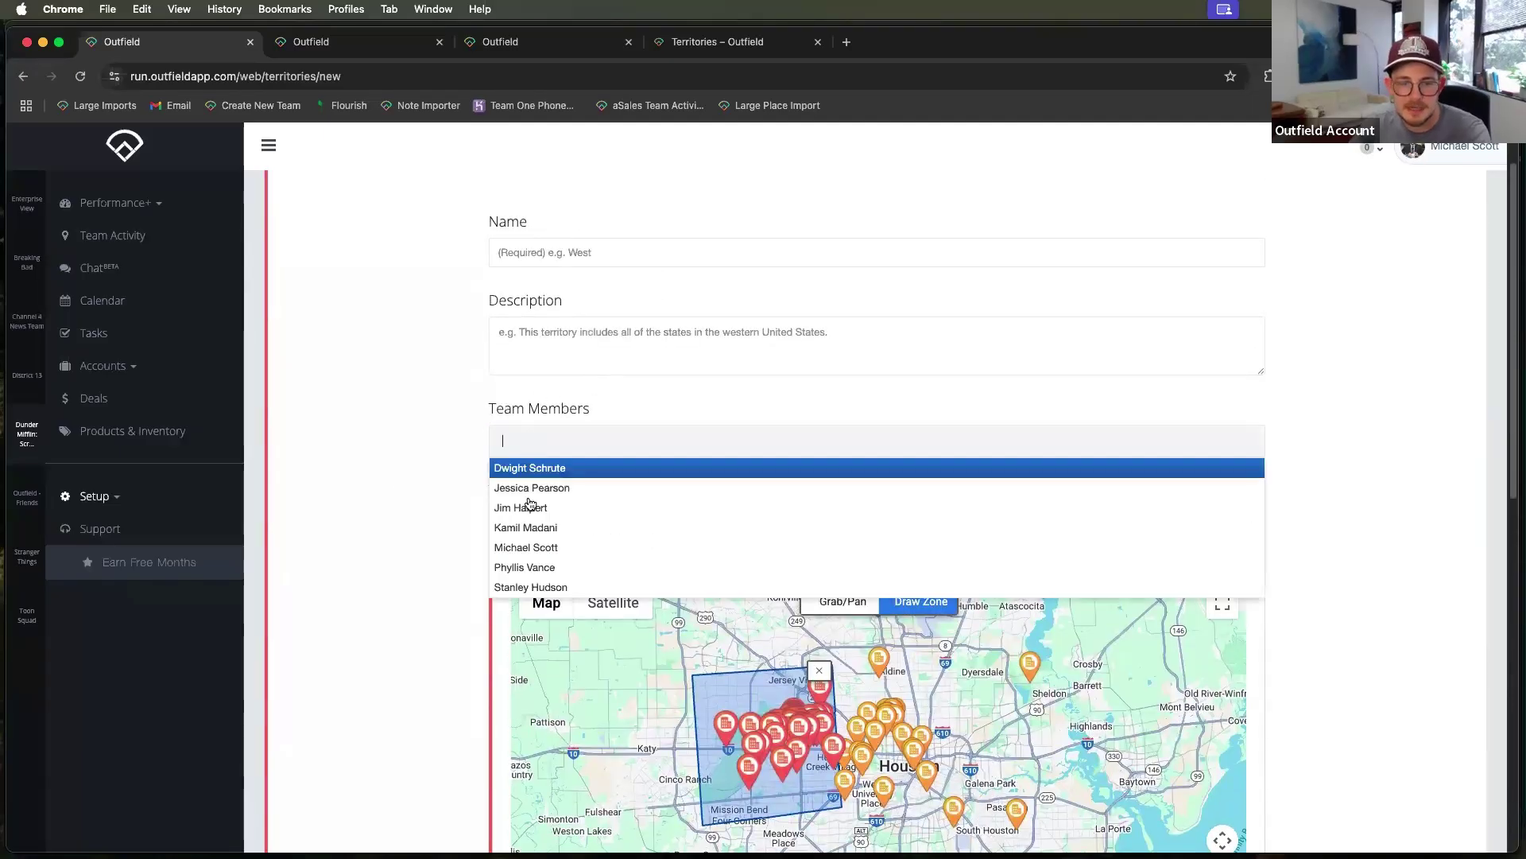
left_click(531, 587)
scroll(383, 300, "up", 2)
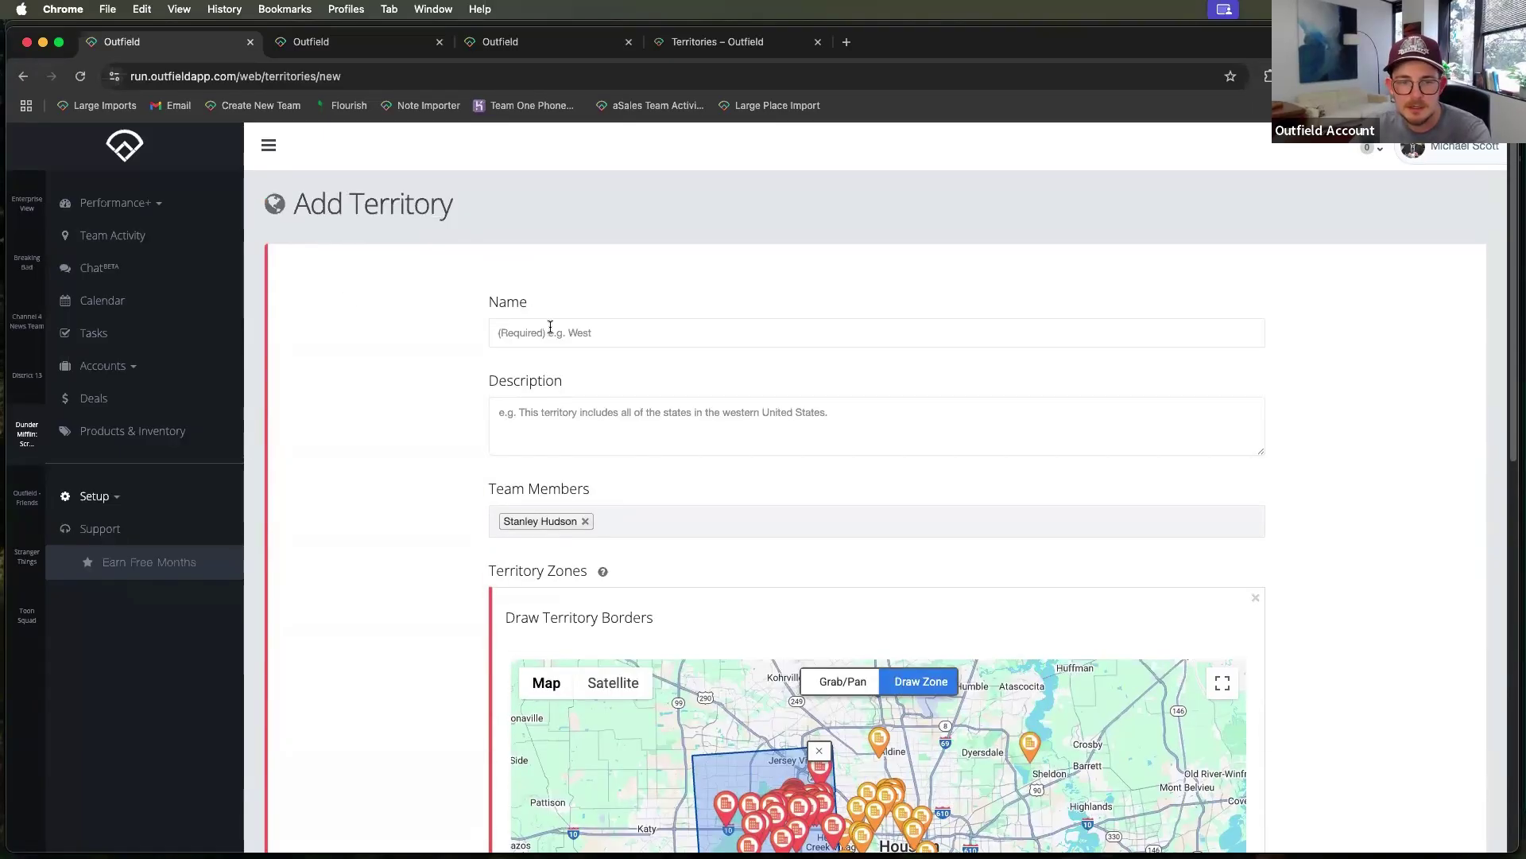
- Name the new territory West Key Accounts
left_click(549, 332)
type("West Ke")
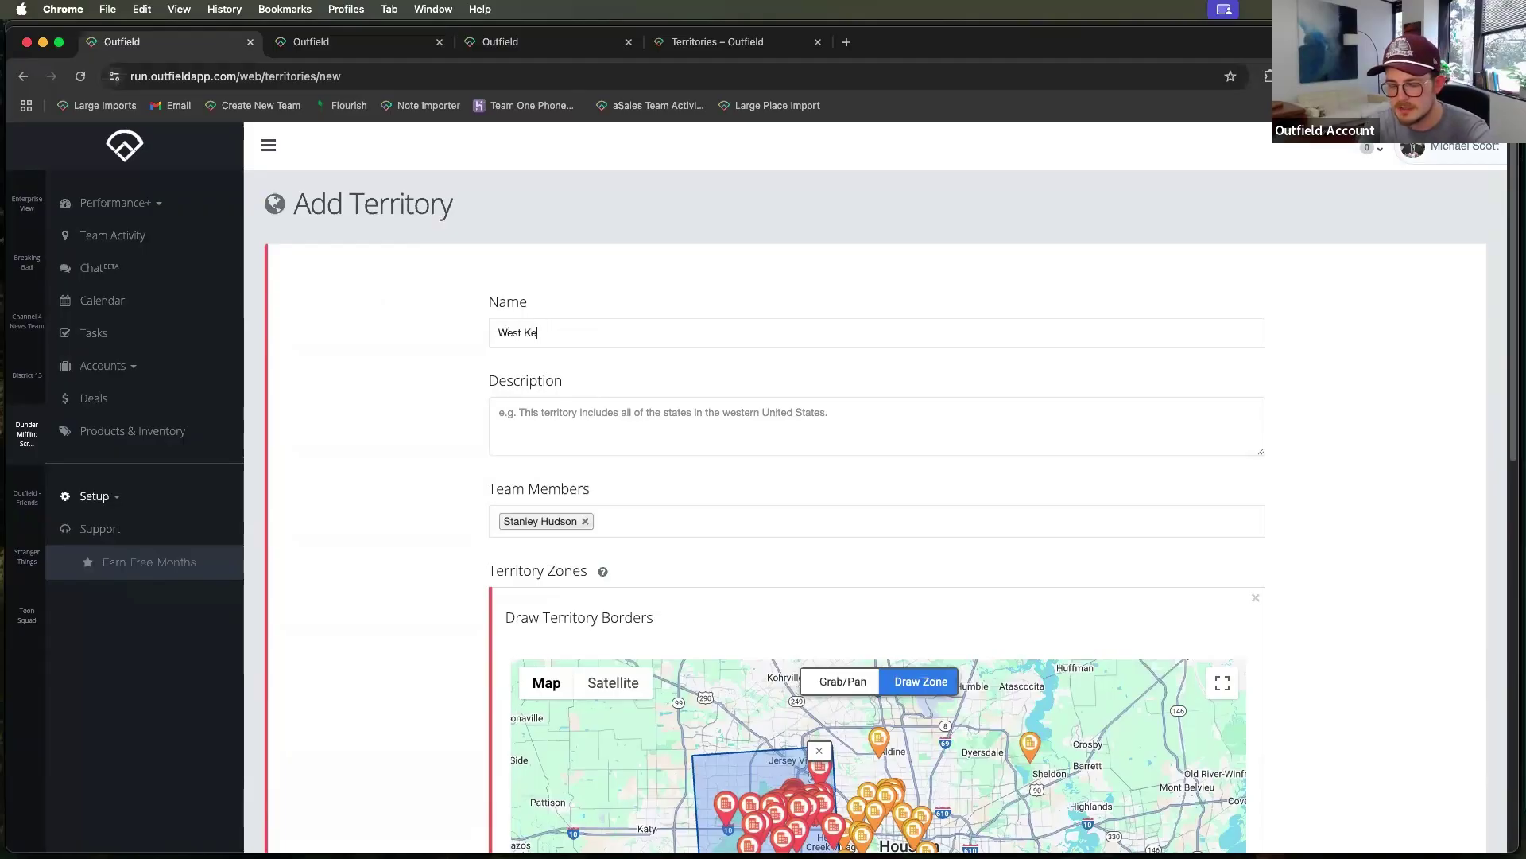
type("y Accounts")
- Save the West Key Accounts territory with its team assignment and show its map
scroll(403, 603, "down", 3)
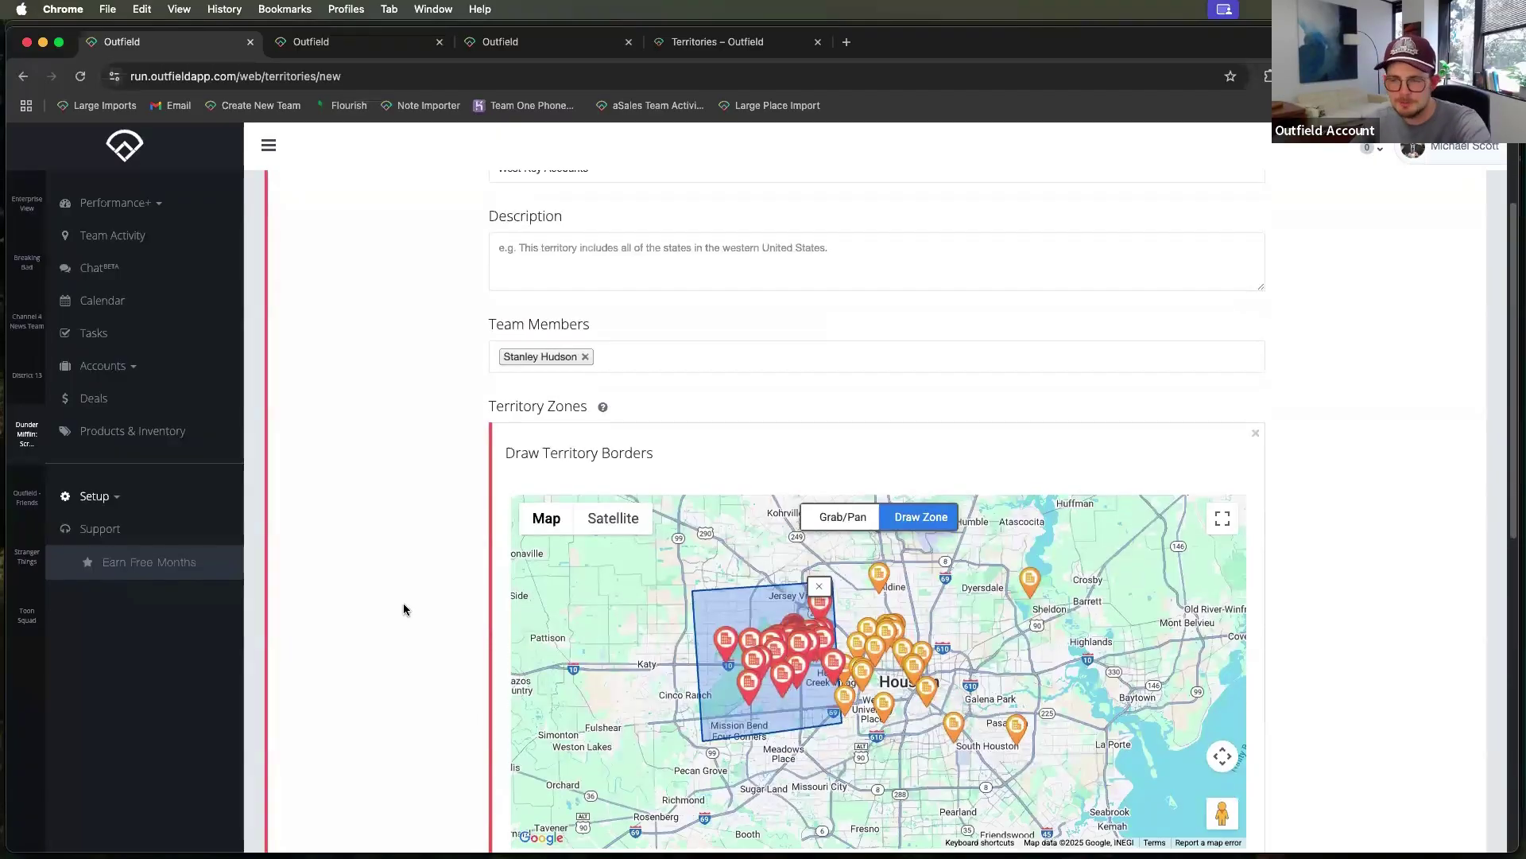
scroll(403, 609, "down", 12)
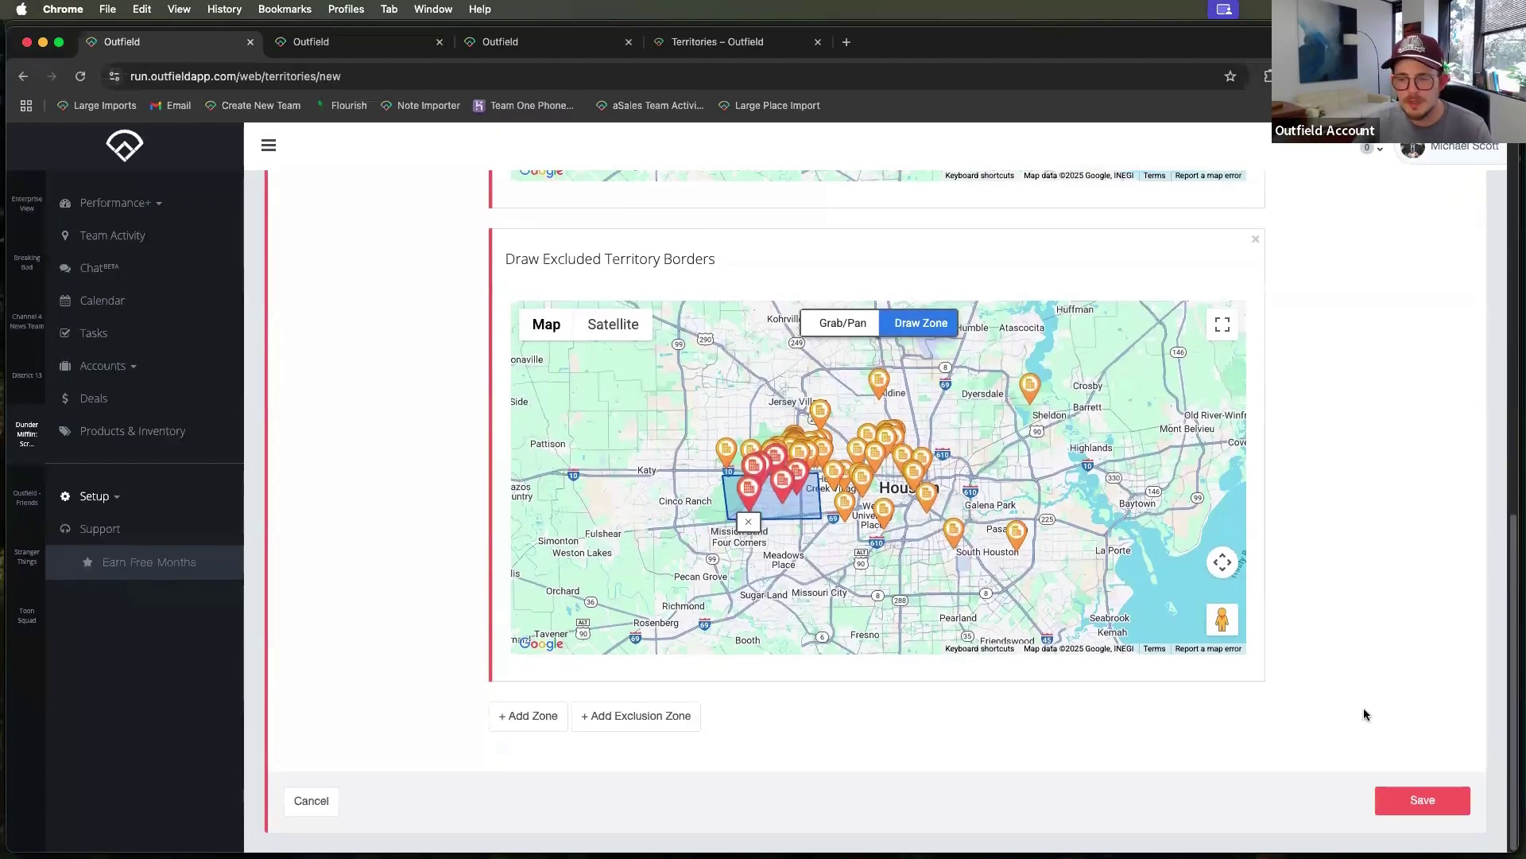
left_click(1408, 800)
left_click(904, 202)
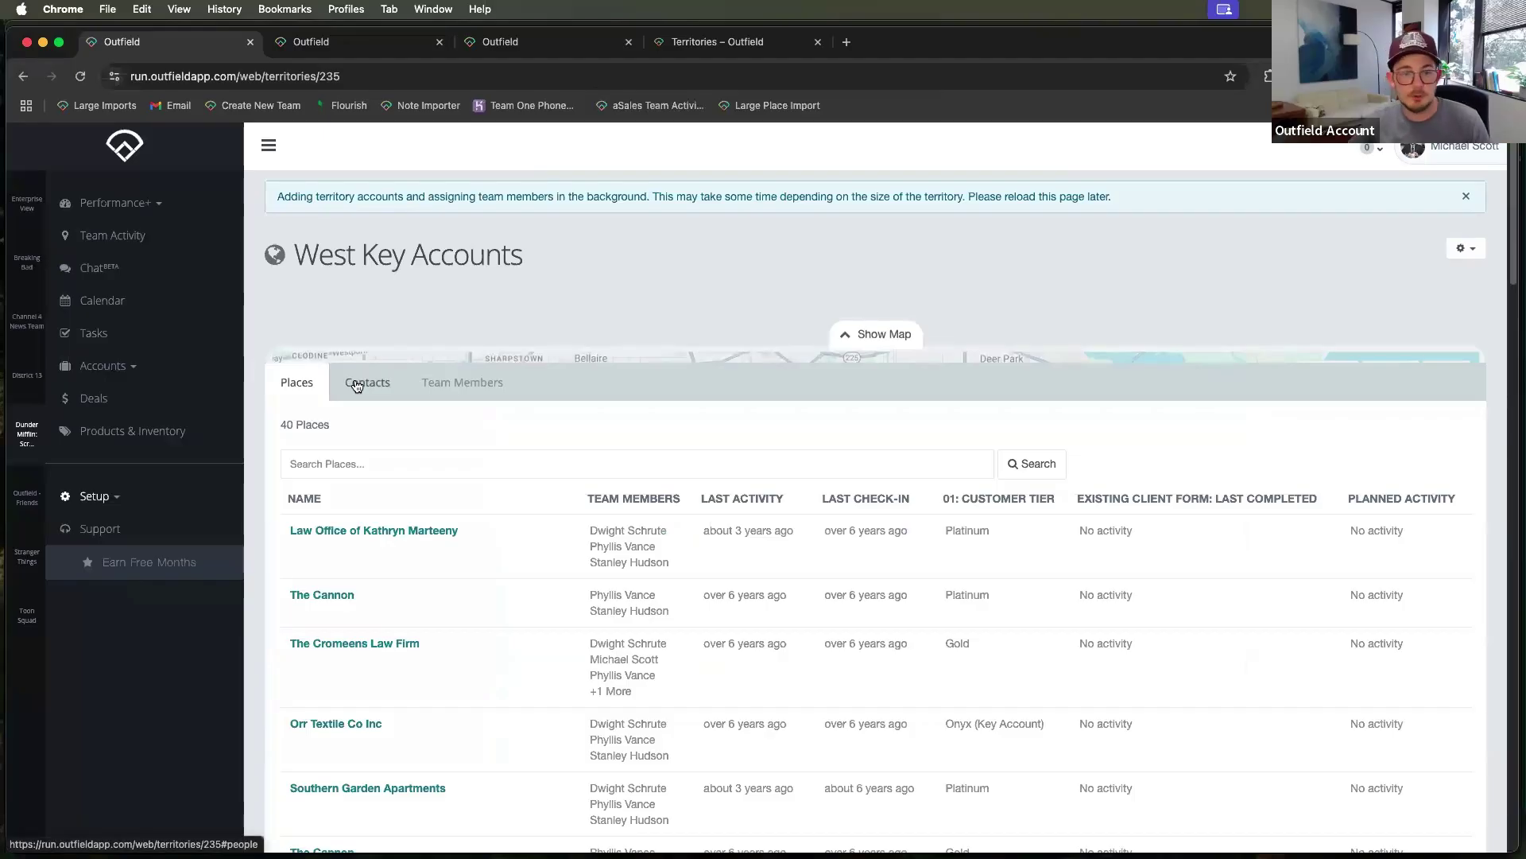
scroll(676, 461, "down", 2)
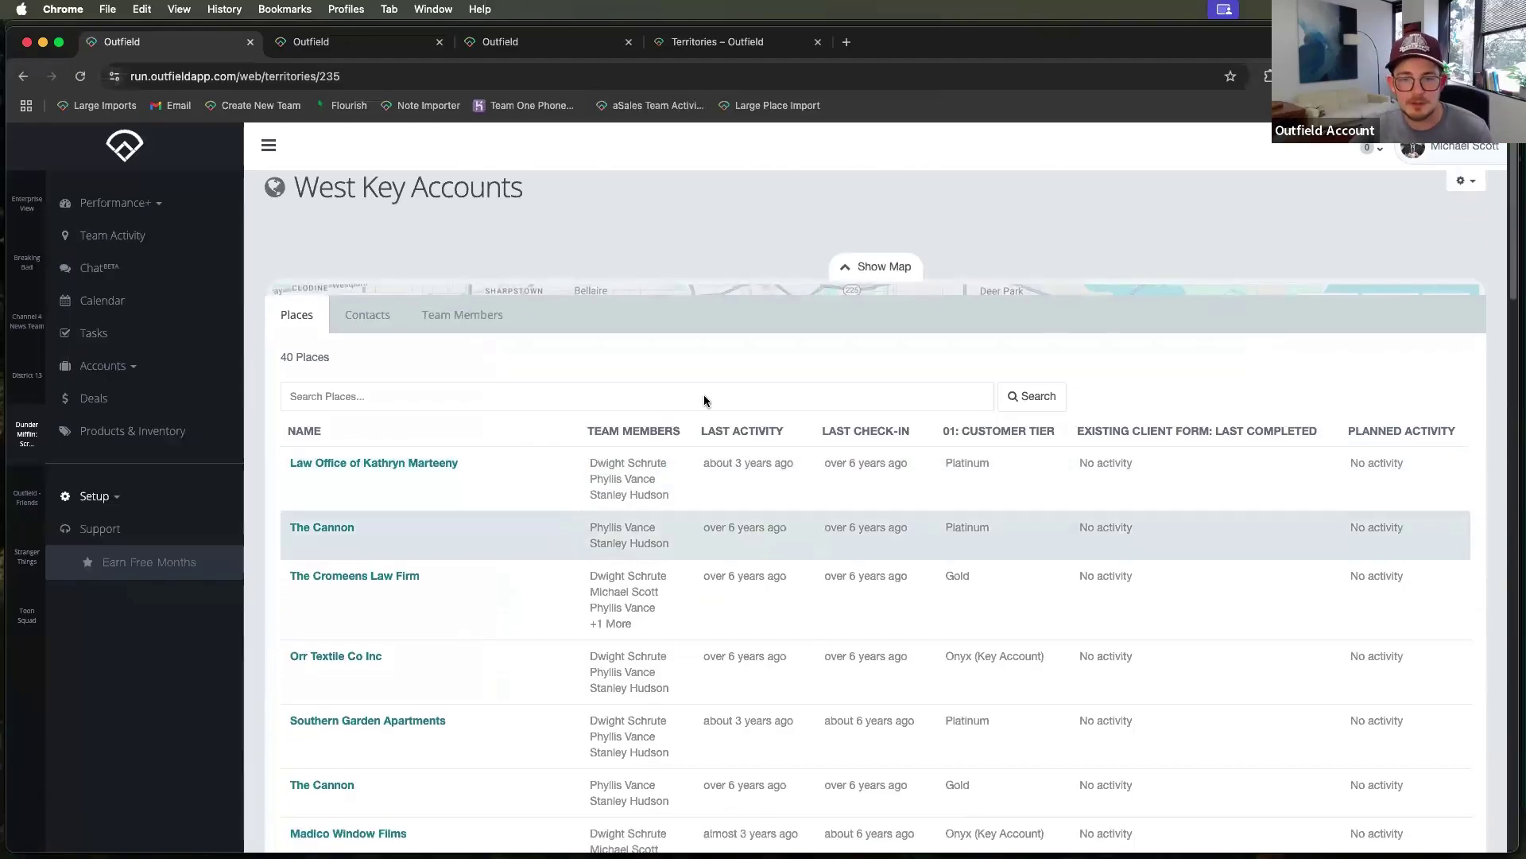
left_click(868, 264)
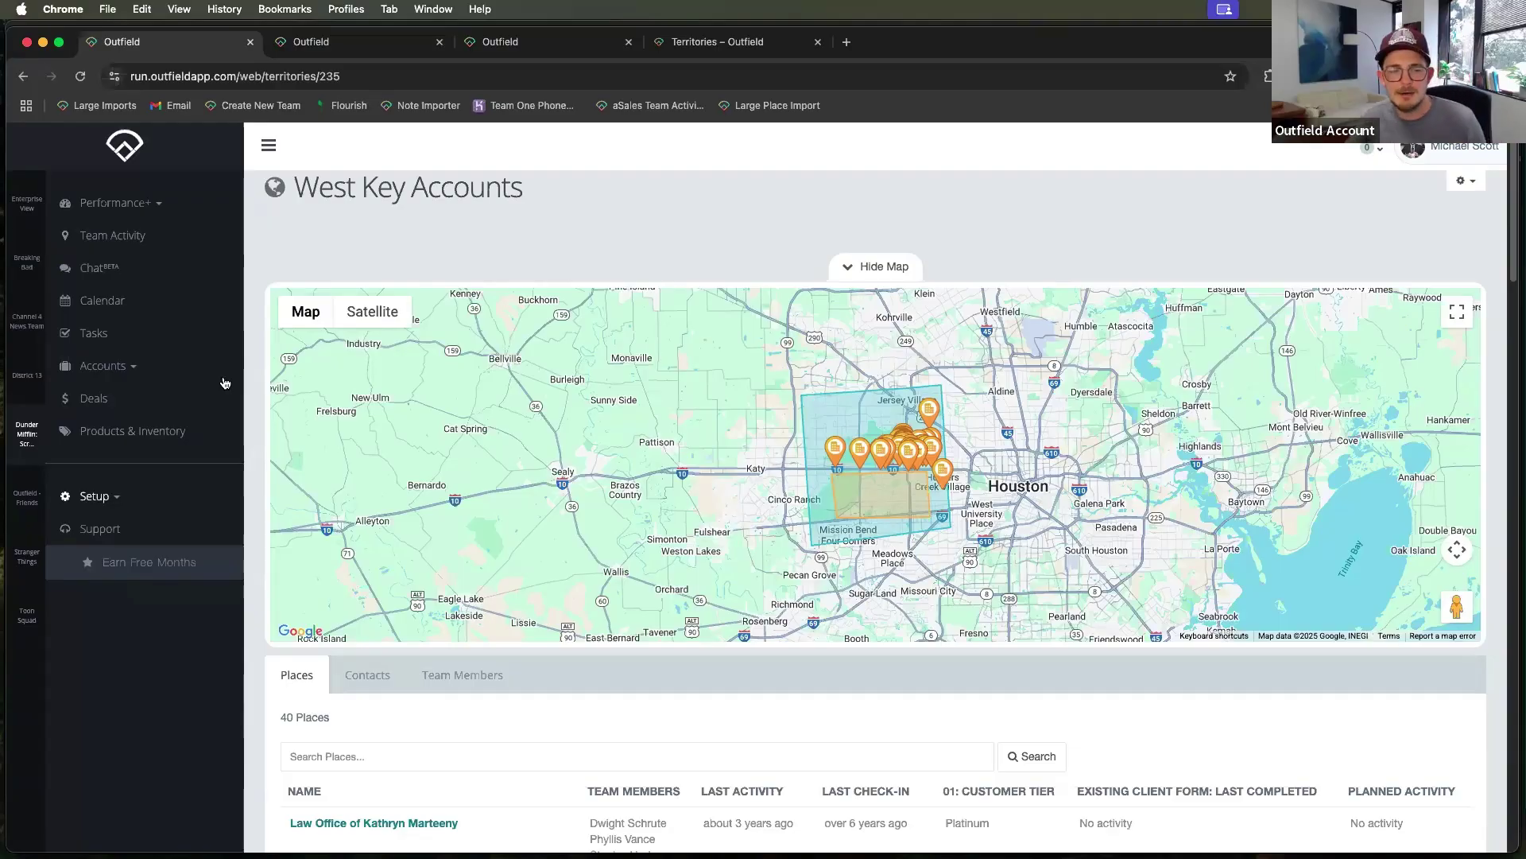
- Add another territory from the Territories list and name it South
left_click(94, 501)
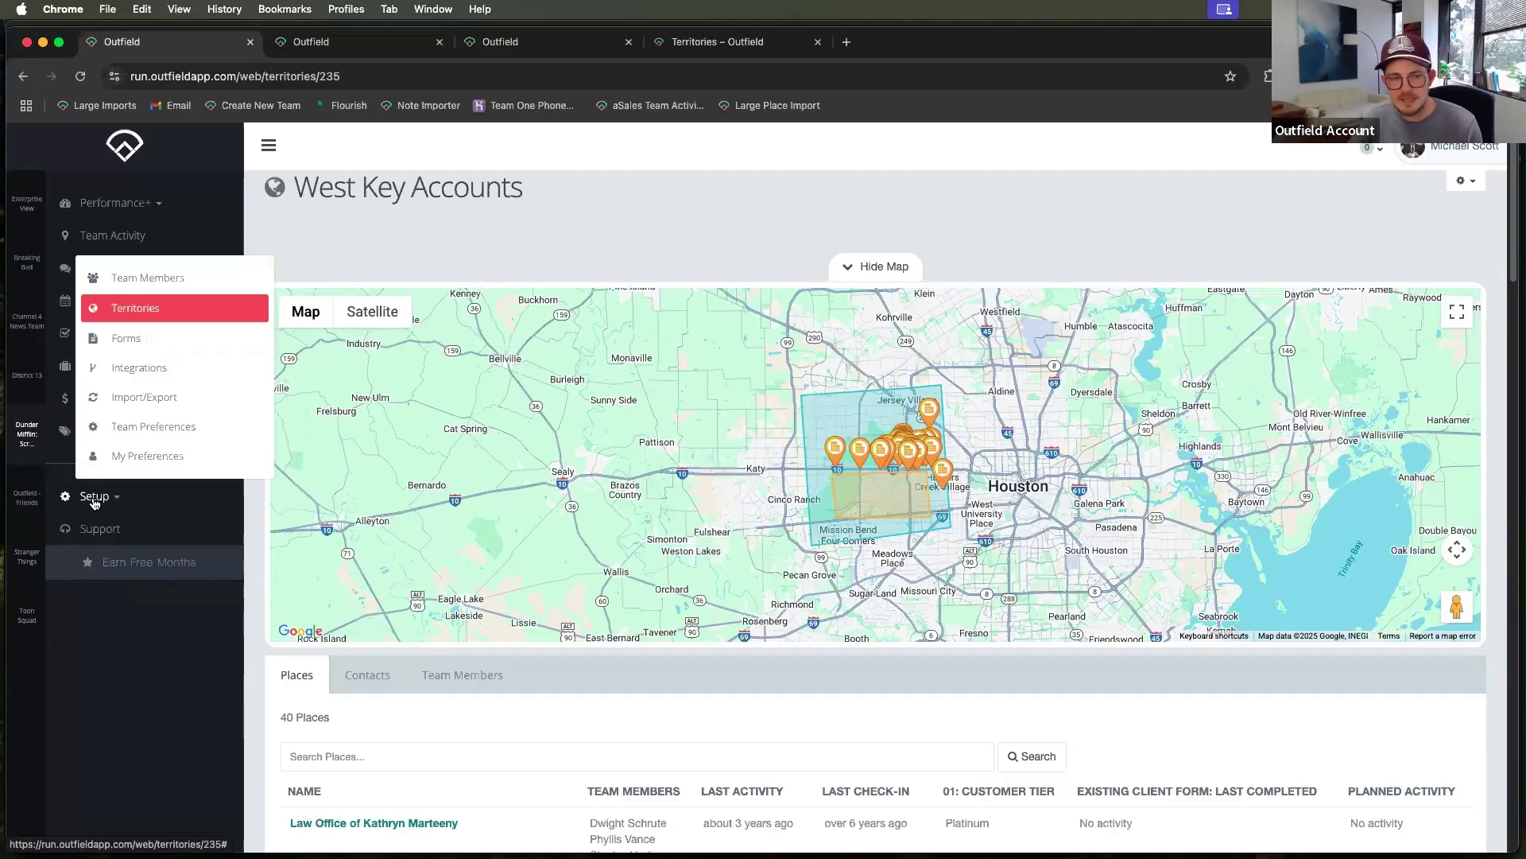
left_click(119, 310)
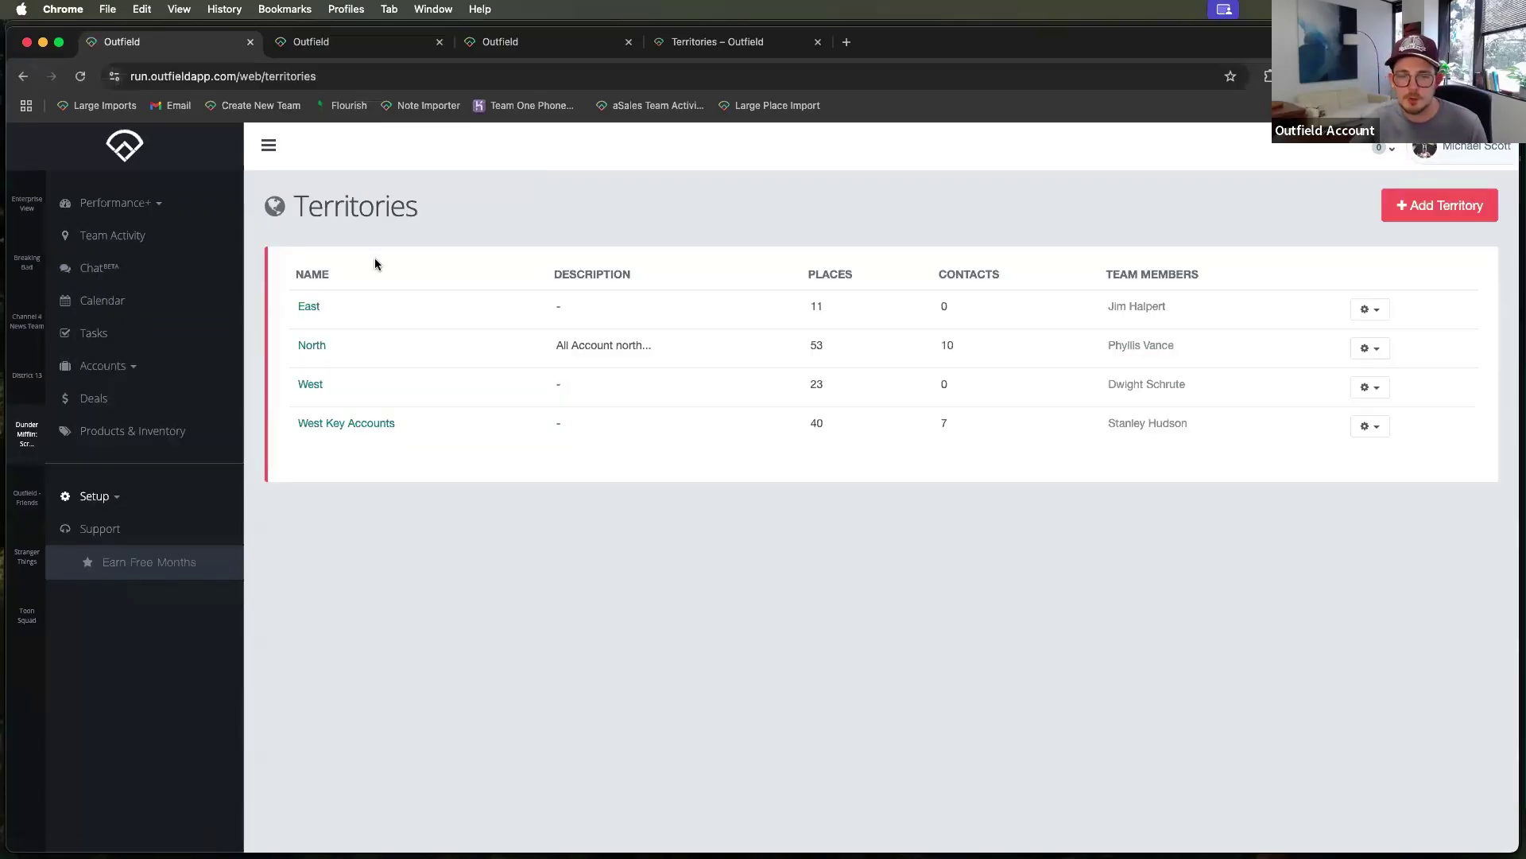
left_click(1427, 207)
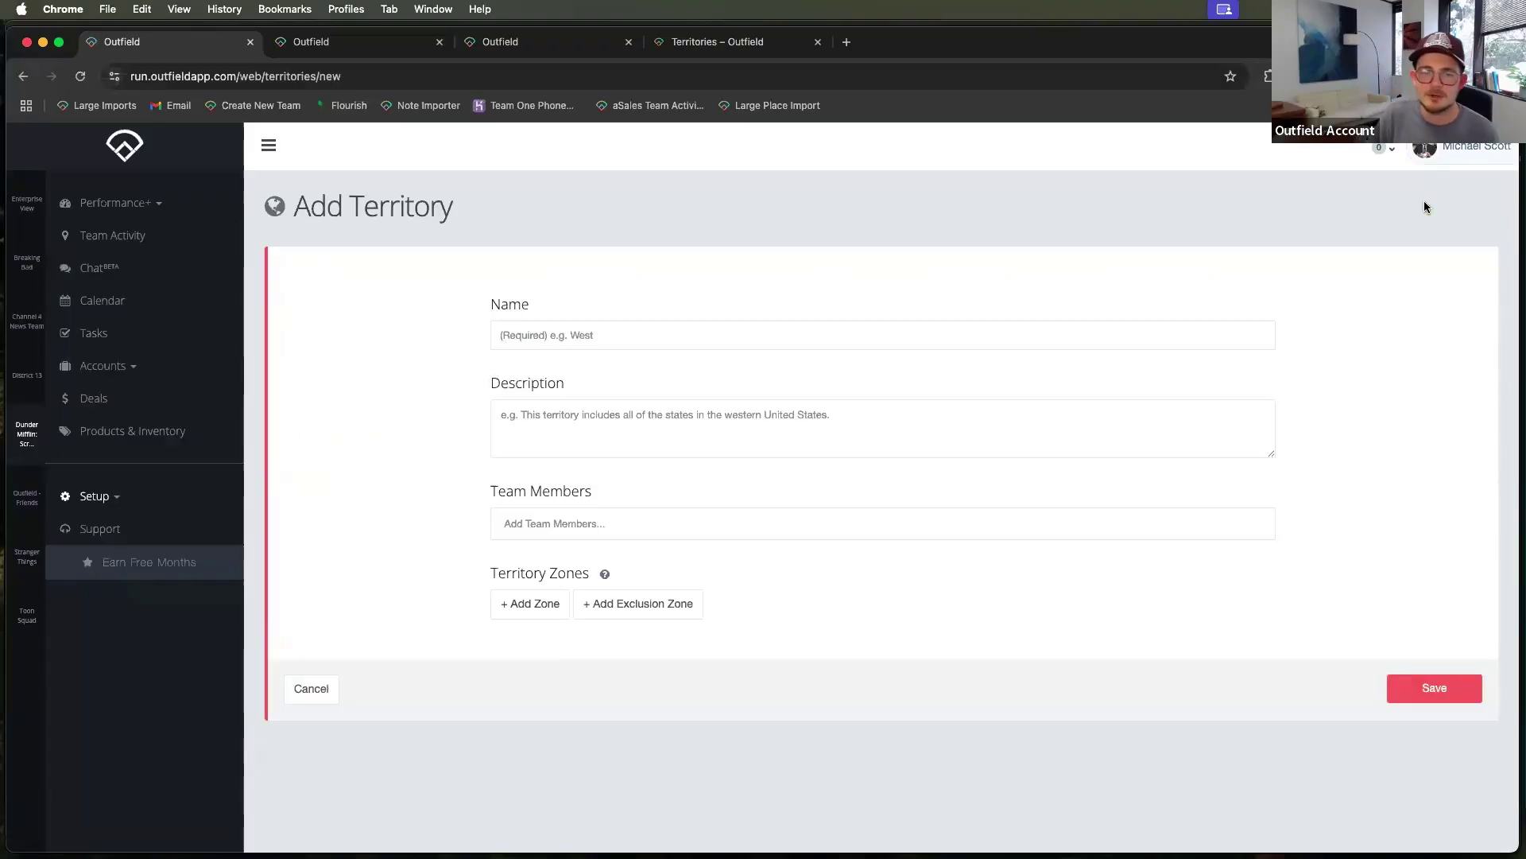
left_click(528, 337)
type("south")
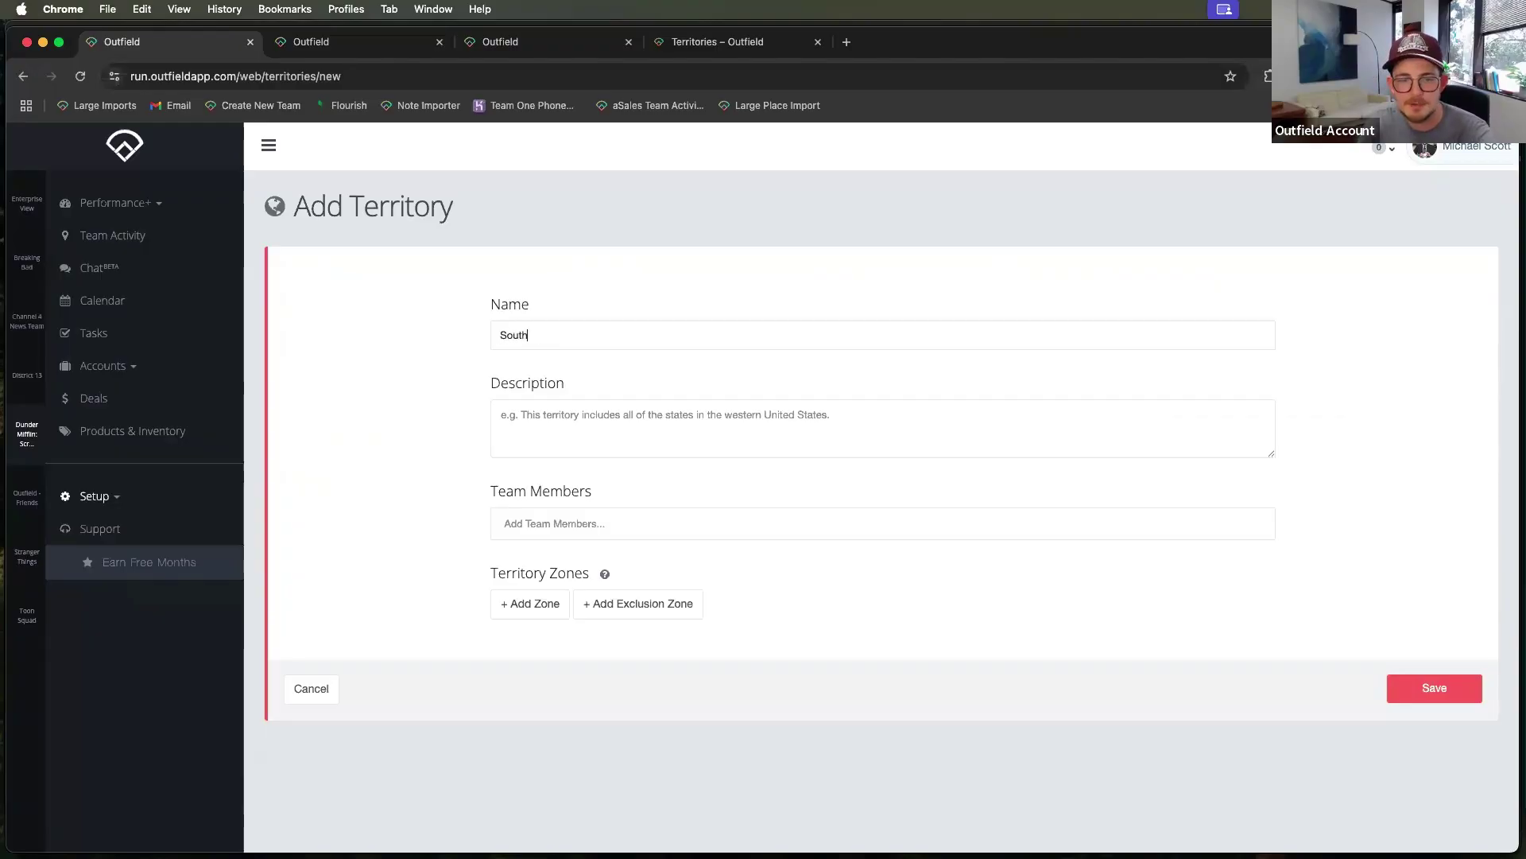
- Enter the description "Any Account Labeled in the South ZONE" for the South territory, with the spelling of "Labeled" corrected
left_click(530, 411)
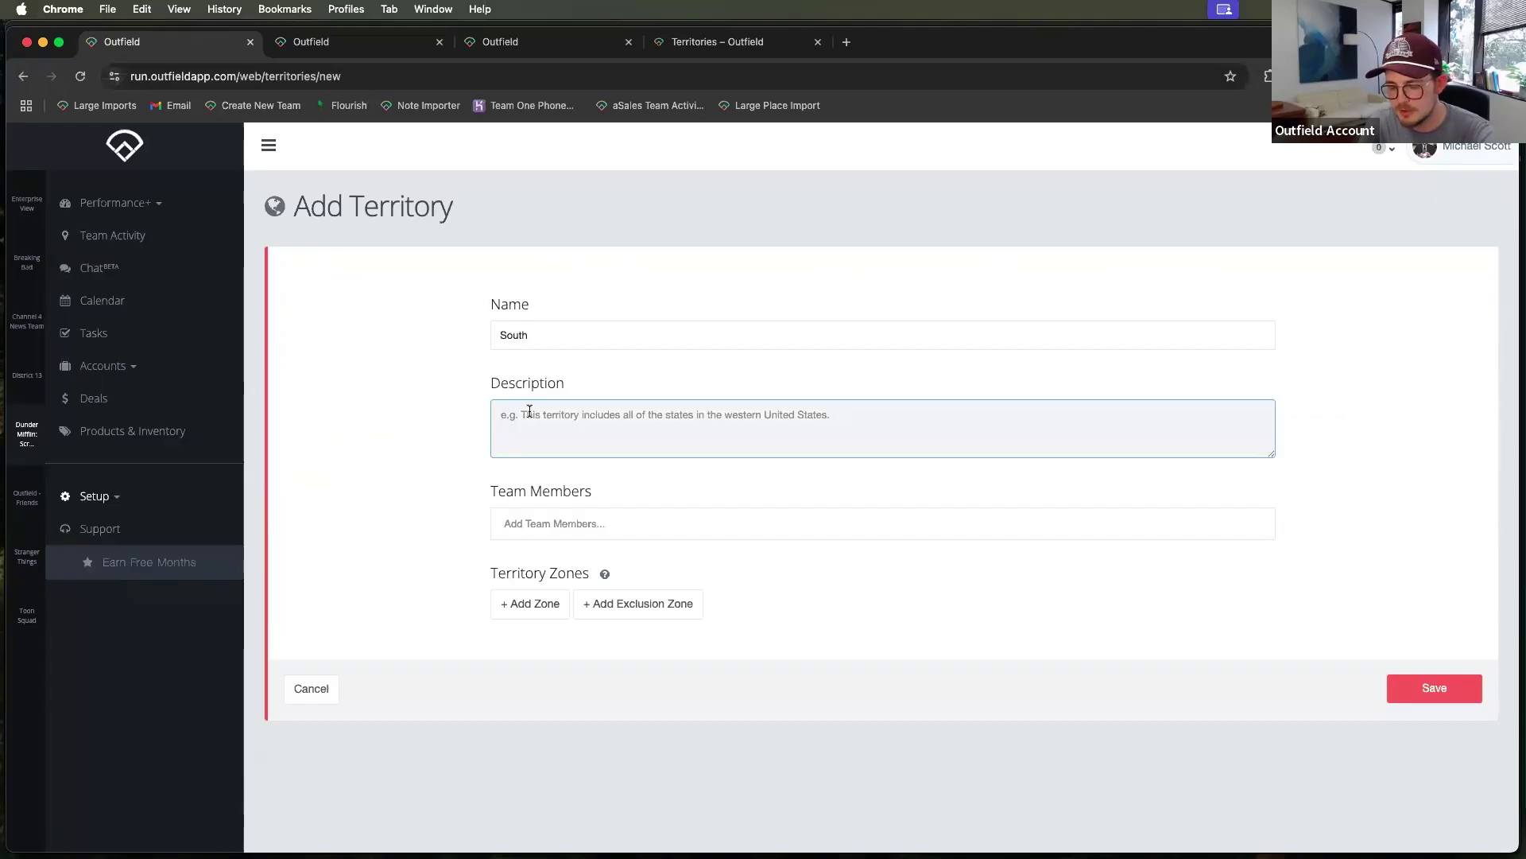
type("Any Account")
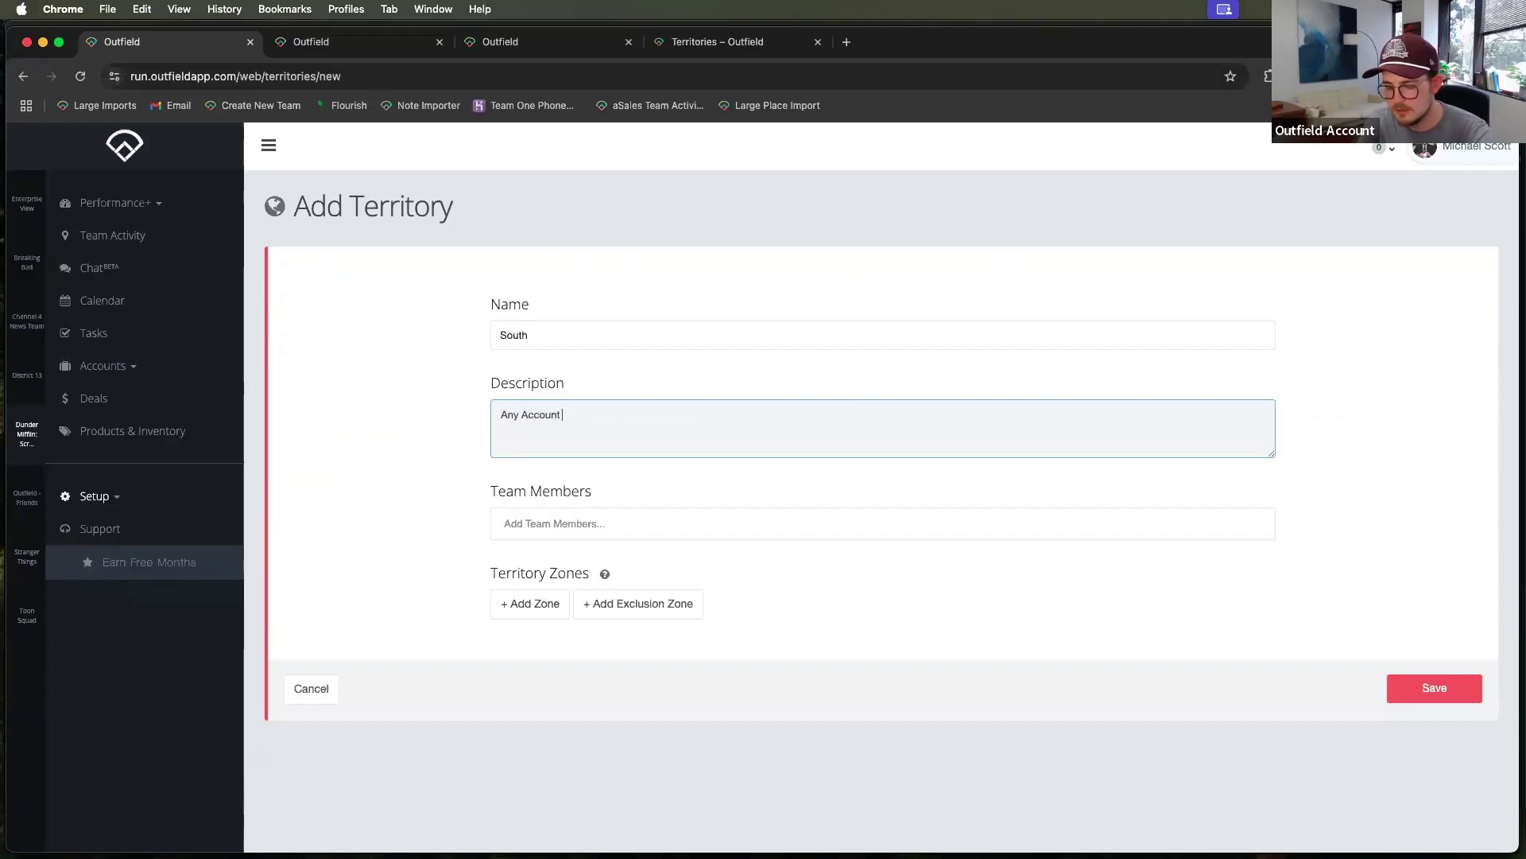
type(" Labled in the")
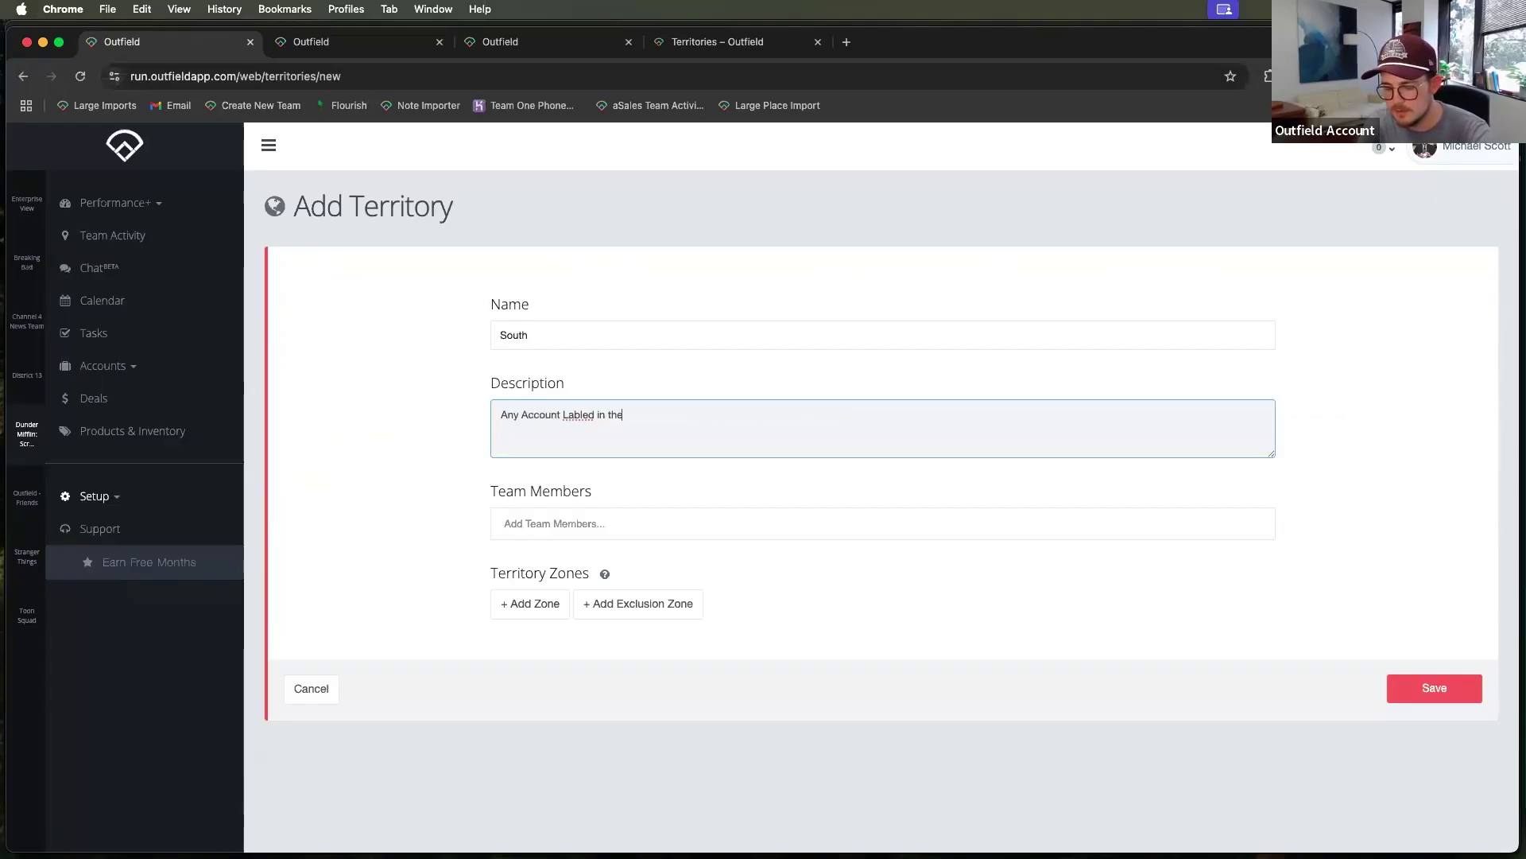
type(" South ZONE")
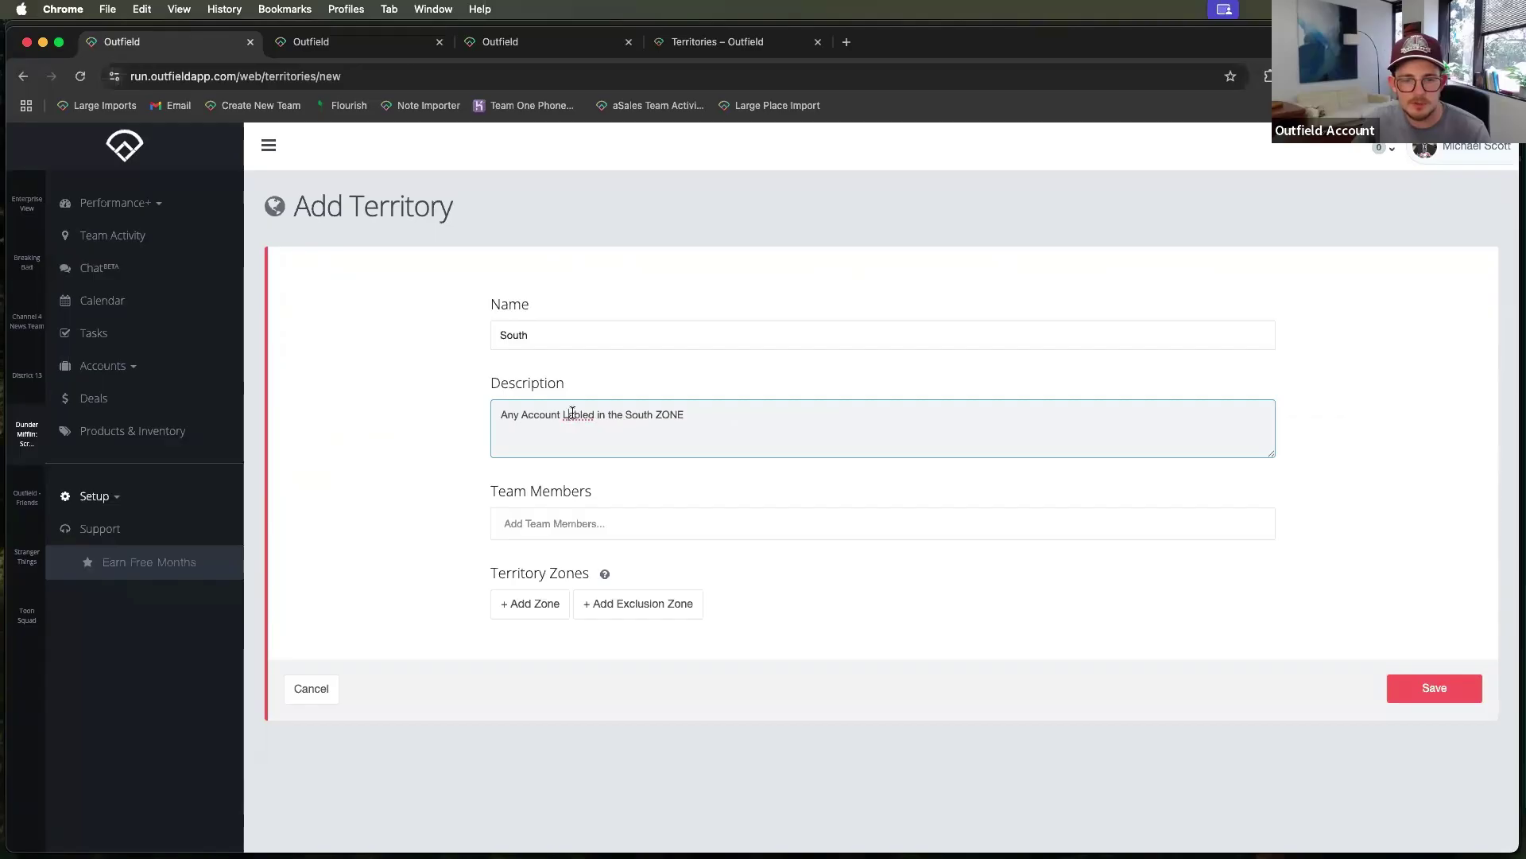
right_click(572, 414)
left_click(604, 404)
left_click(394, 450)
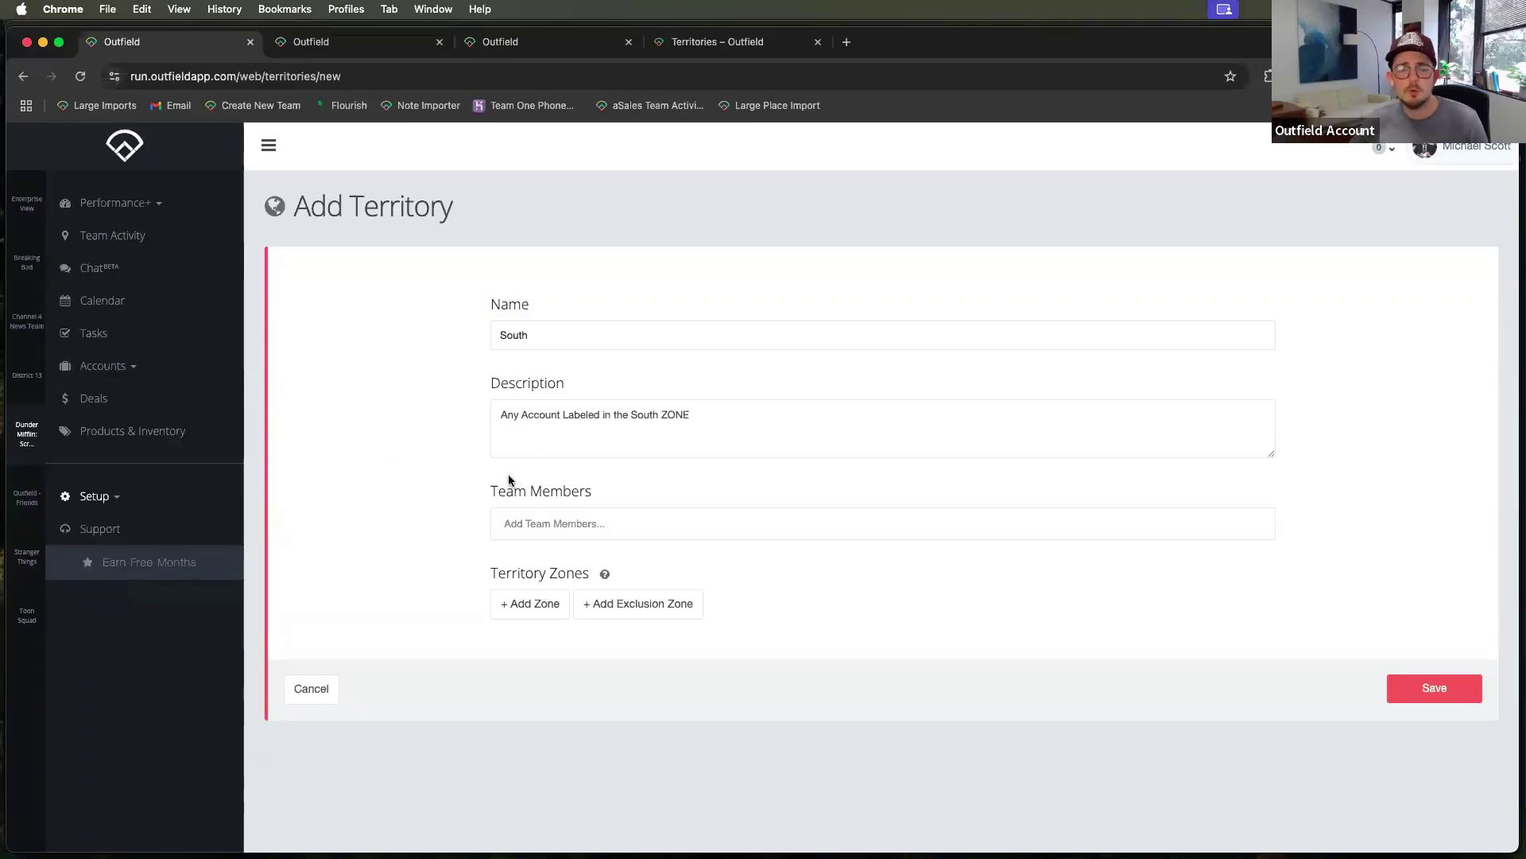
- Add a zone of the type Default fields to the South territory
left_click(505, 612)
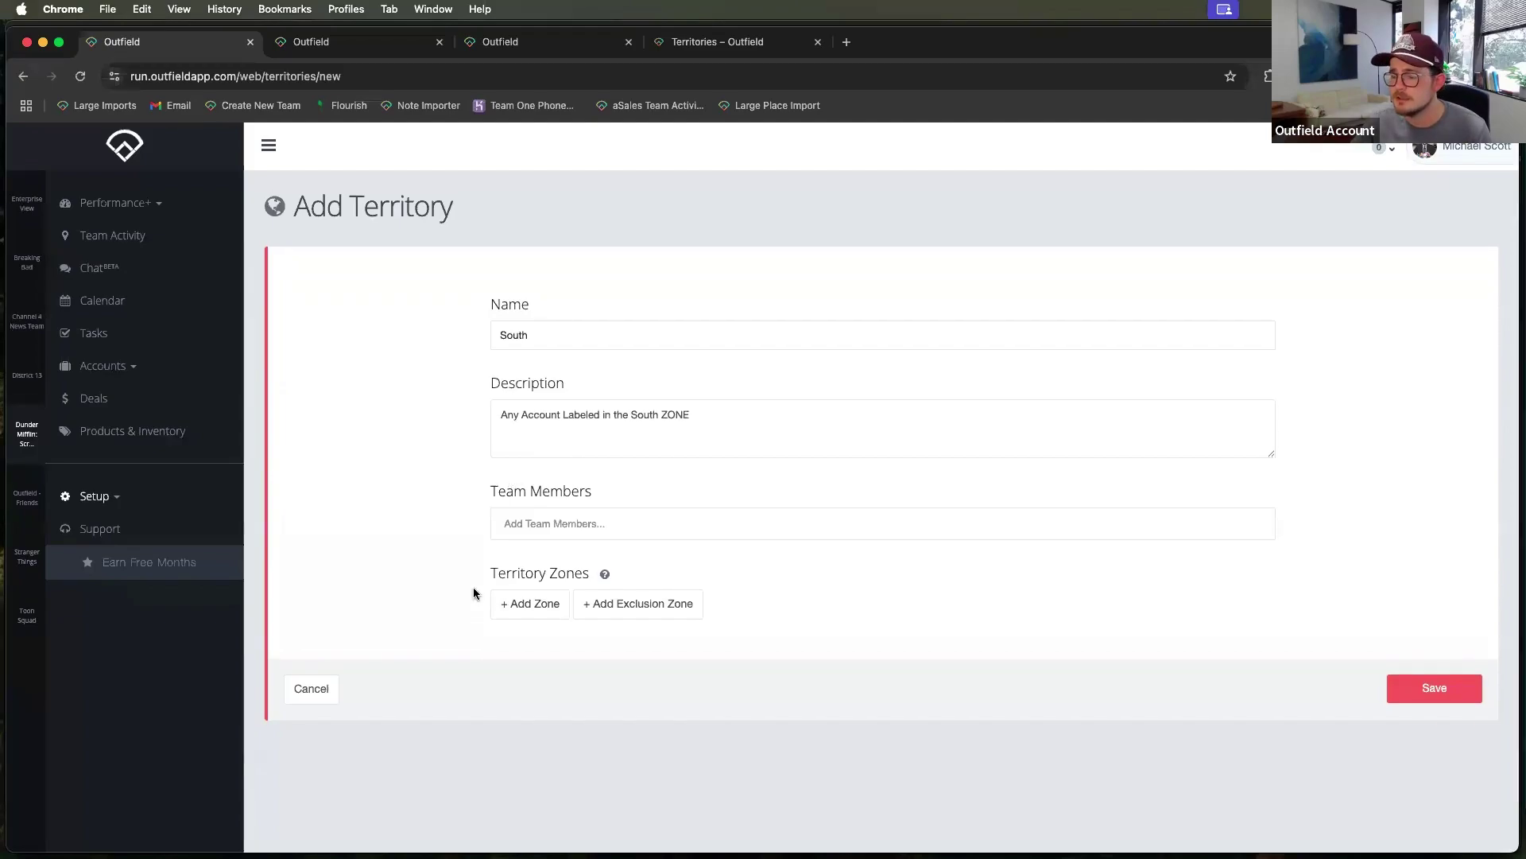
left_click(517, 610)
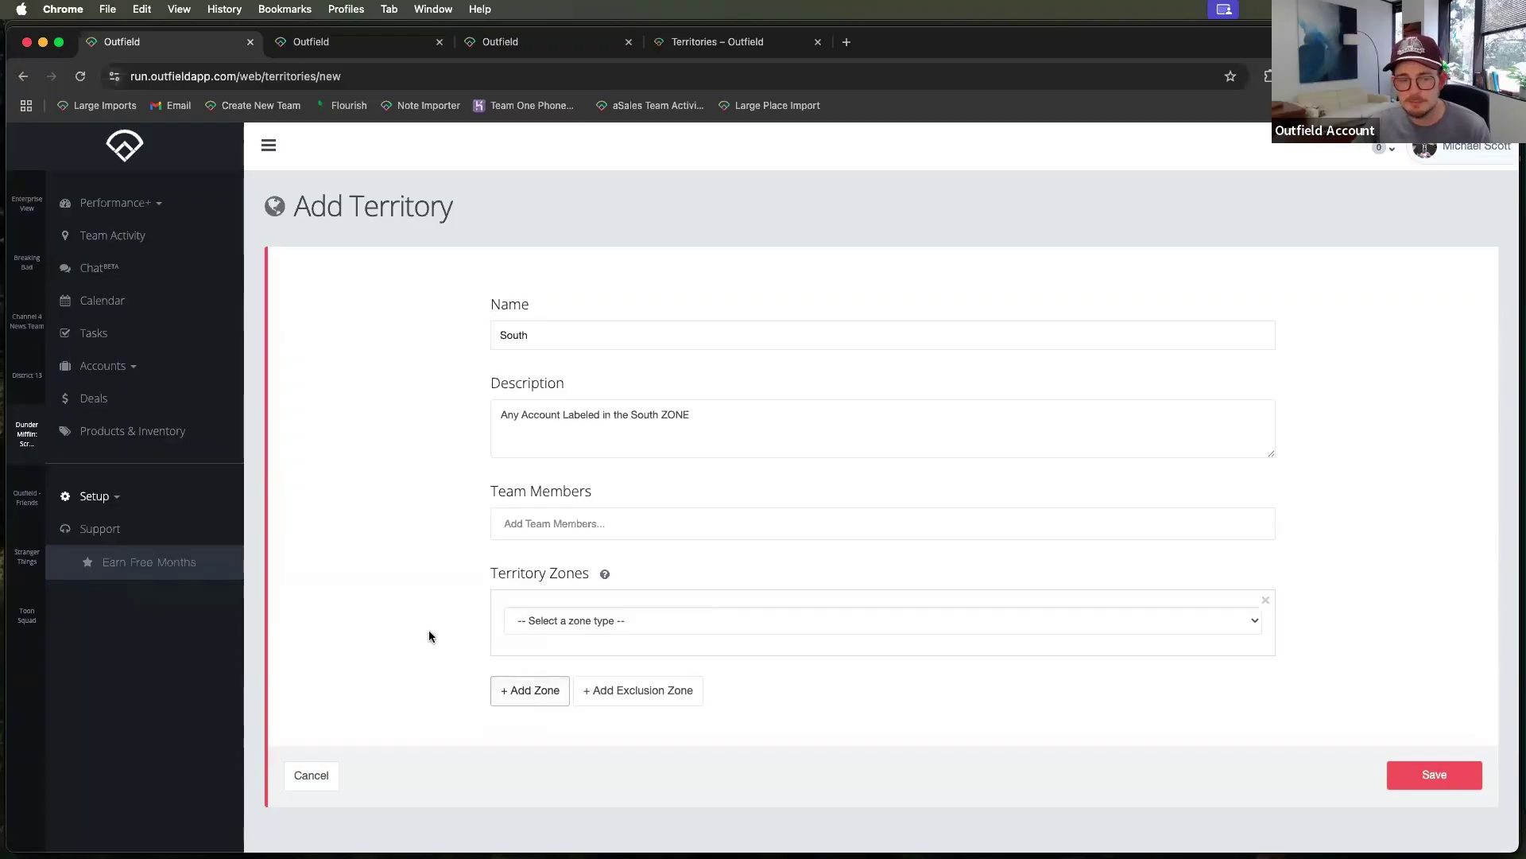
left_click(547, 624)
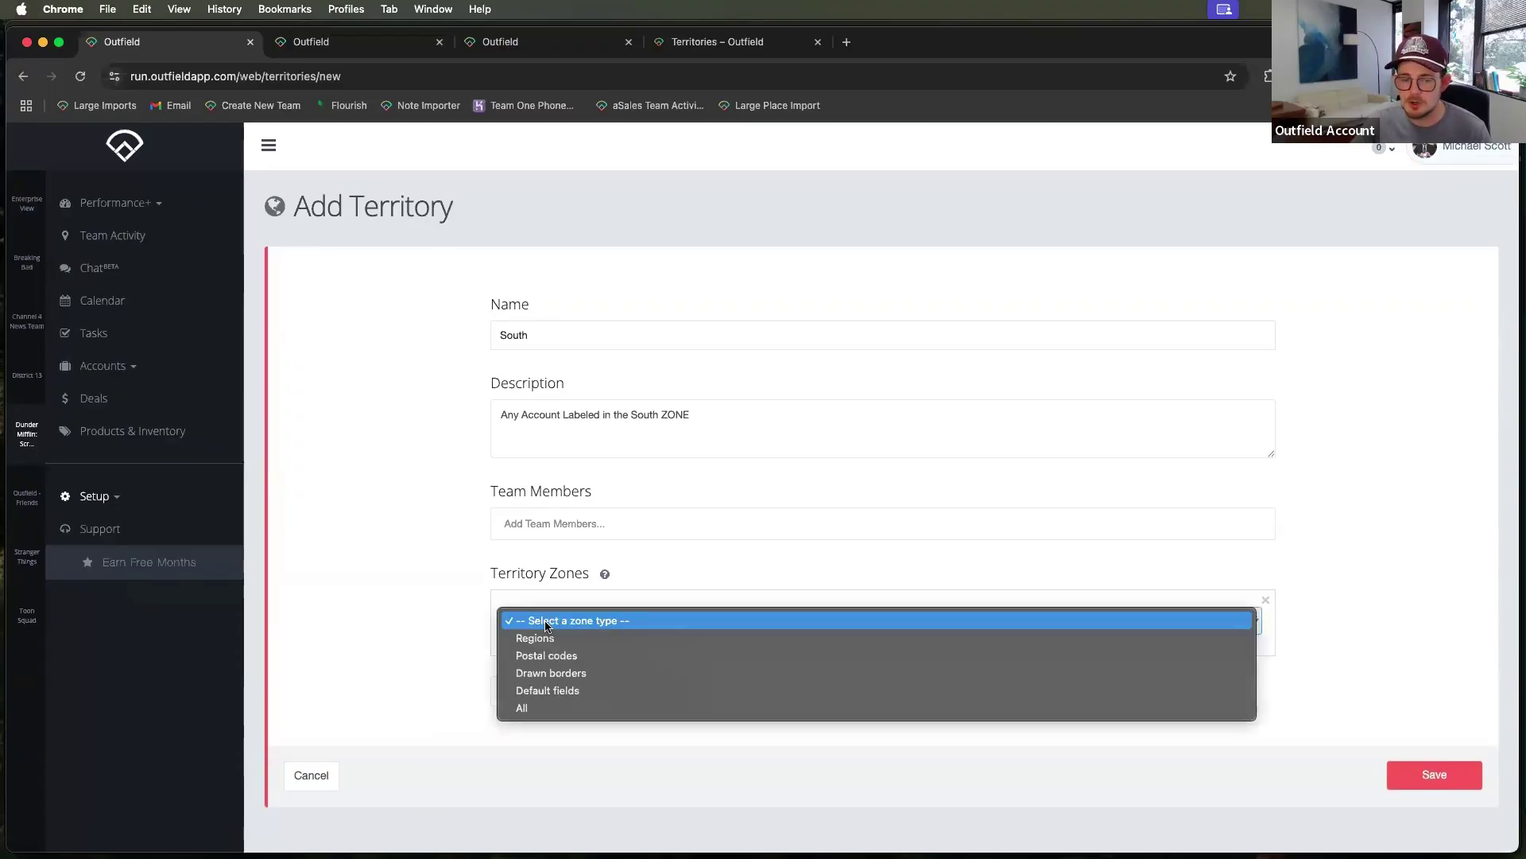
left_click(574, 690)
scroll(460, 668, "down", 1)
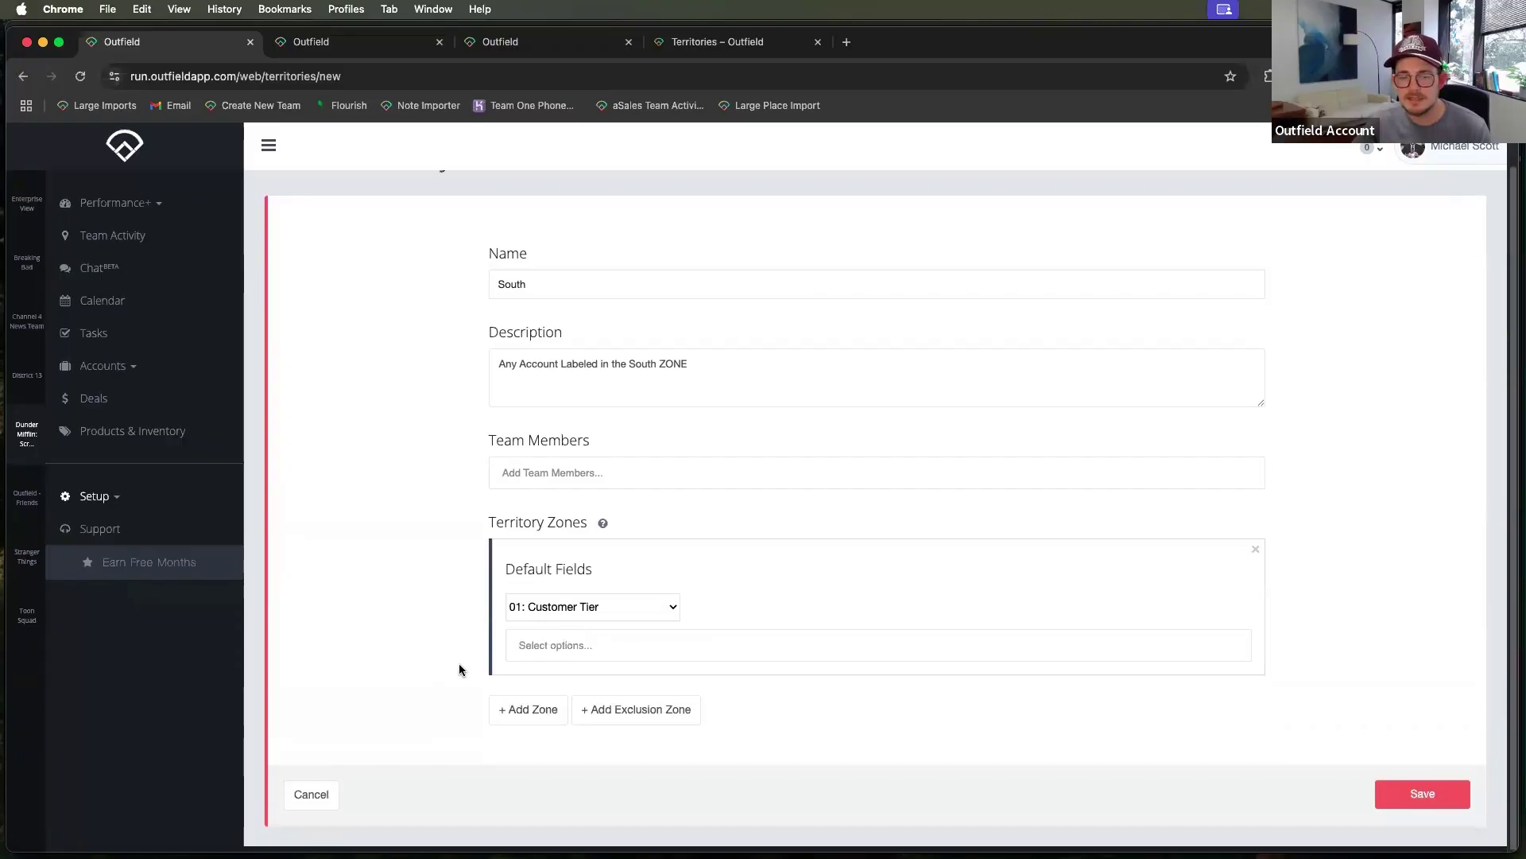
- Set the zone's default field to 03: Zone with the option South
left_click(578, 619)
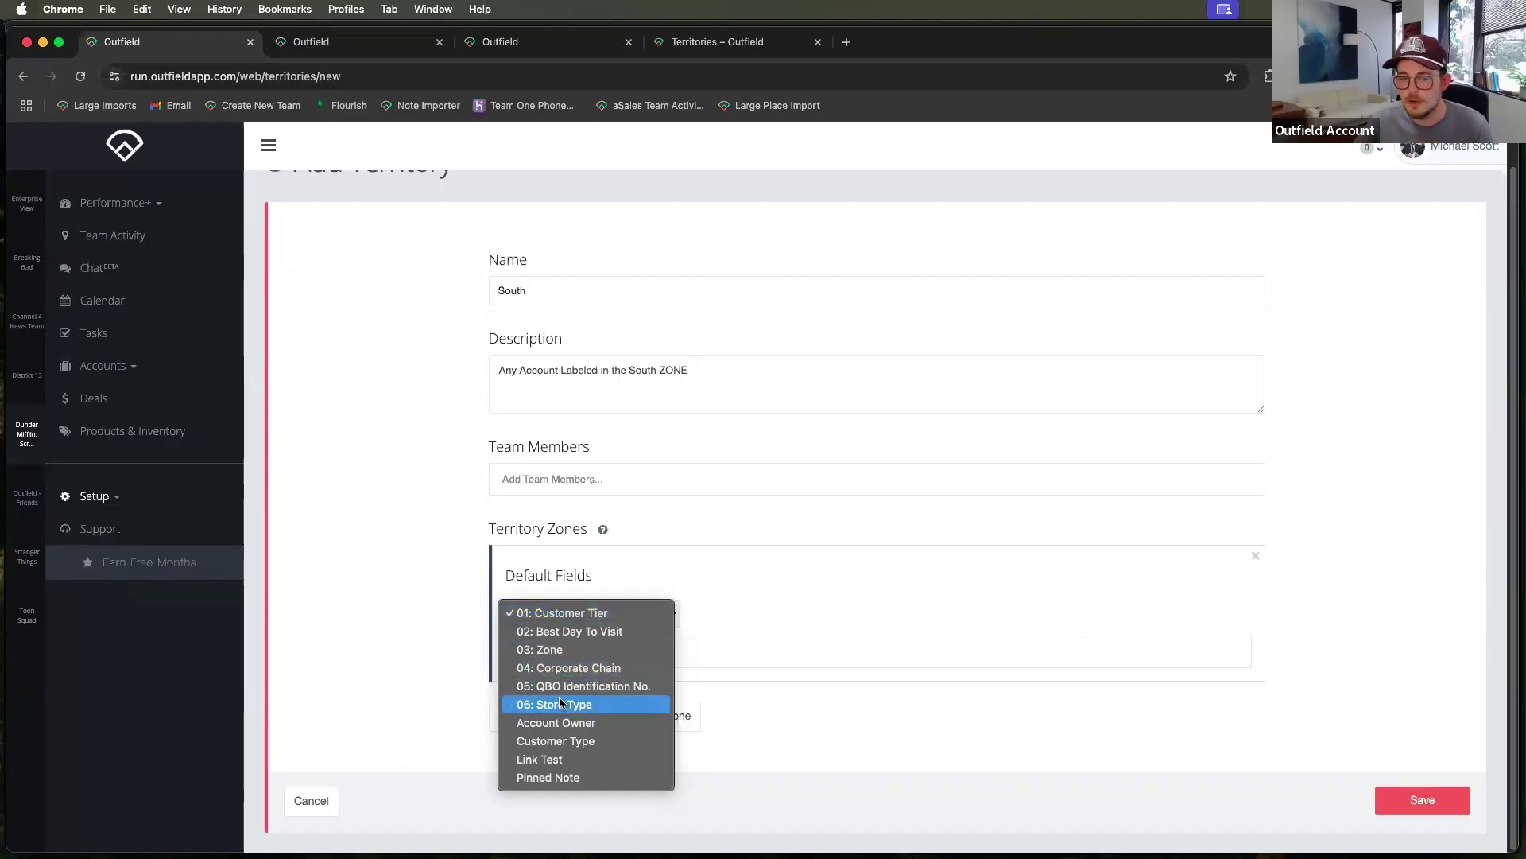
left_click(550, 651)
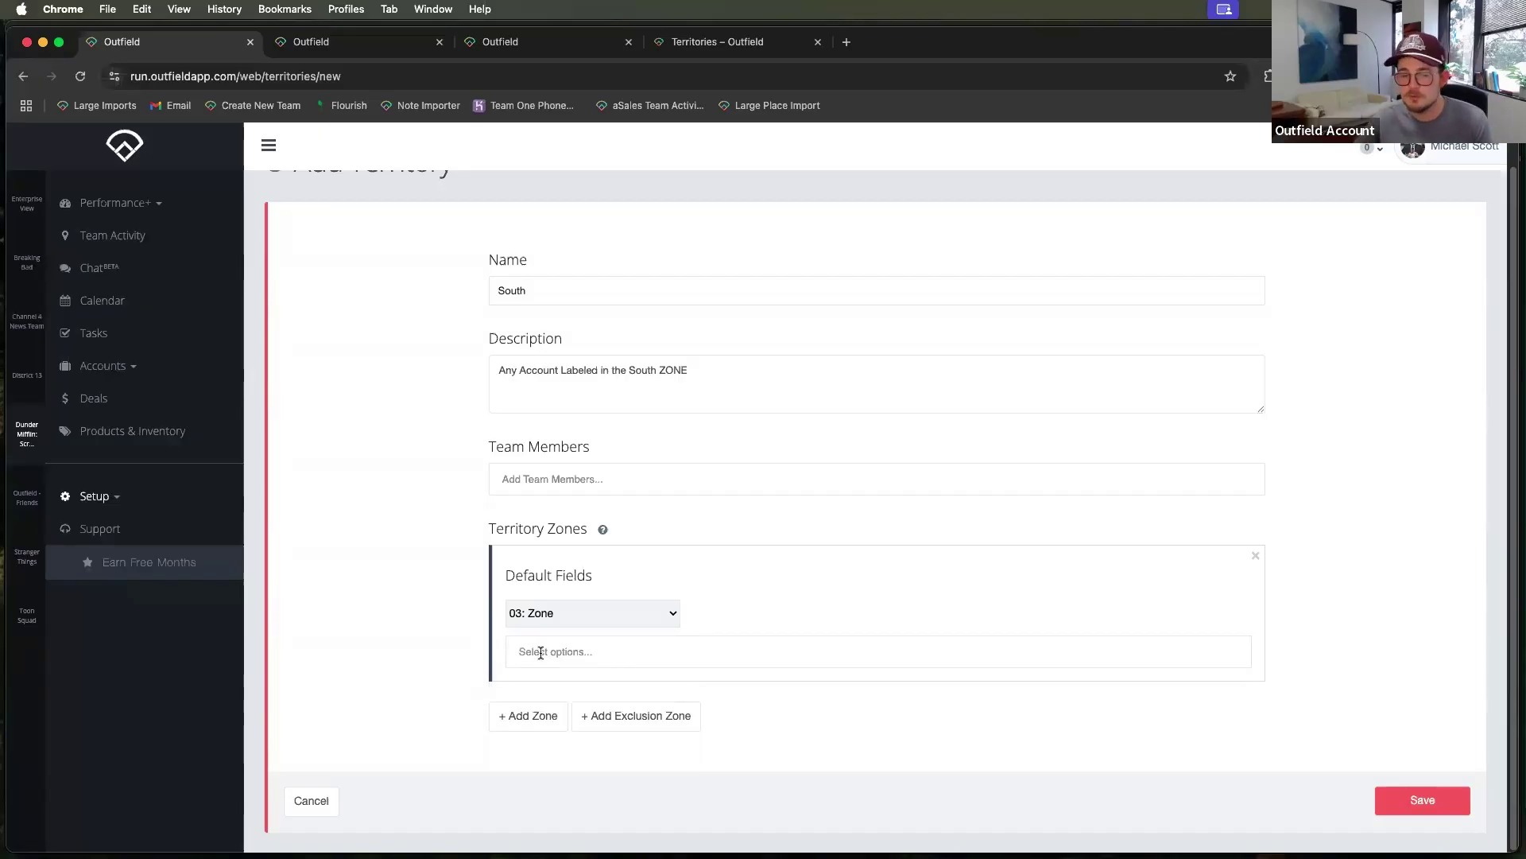
left_click(541, 653)
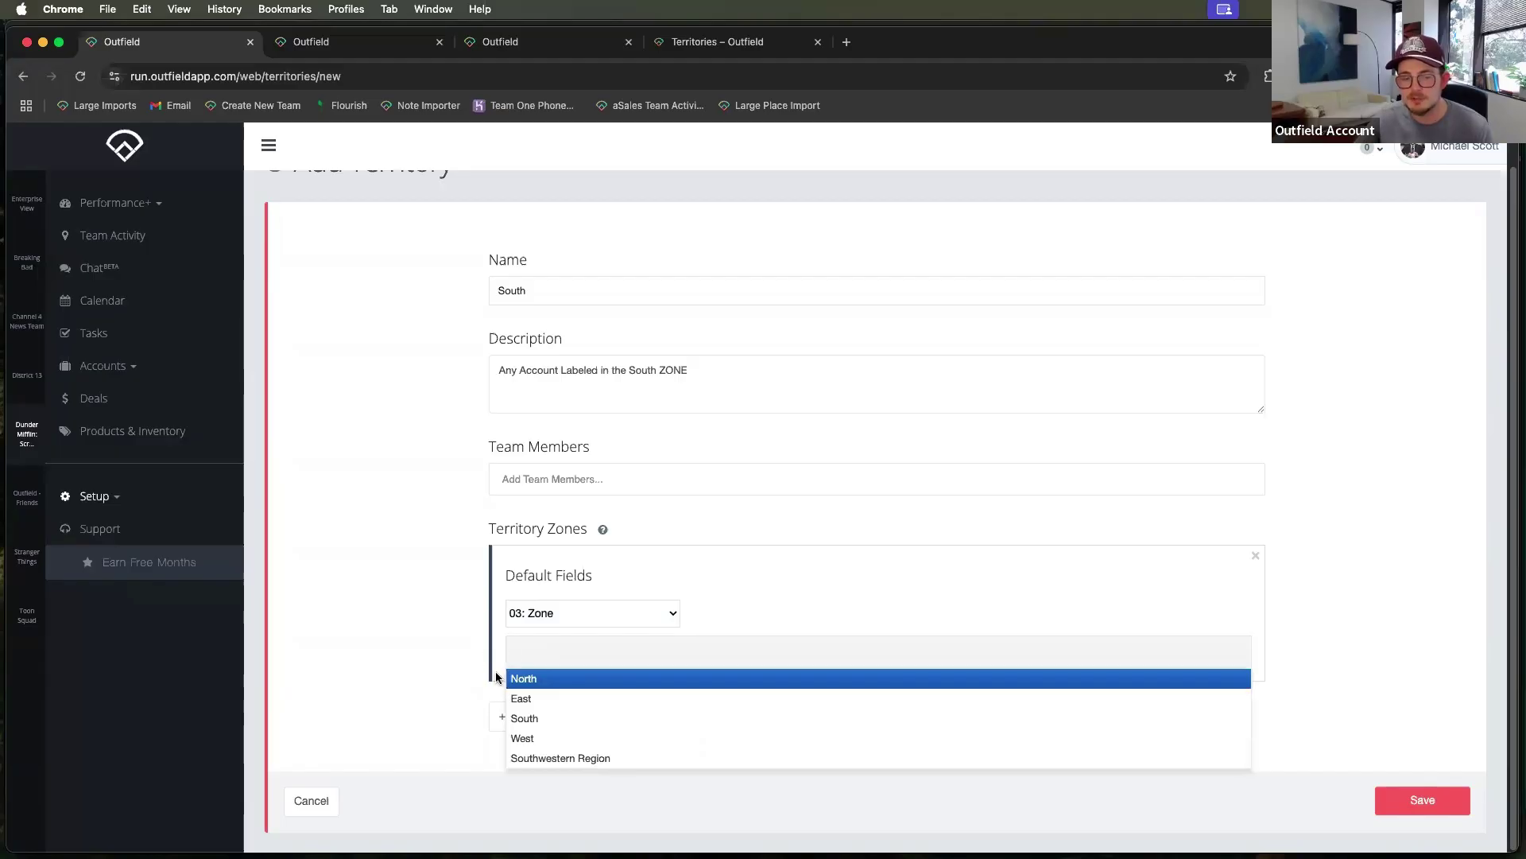
left_click(548, 720)
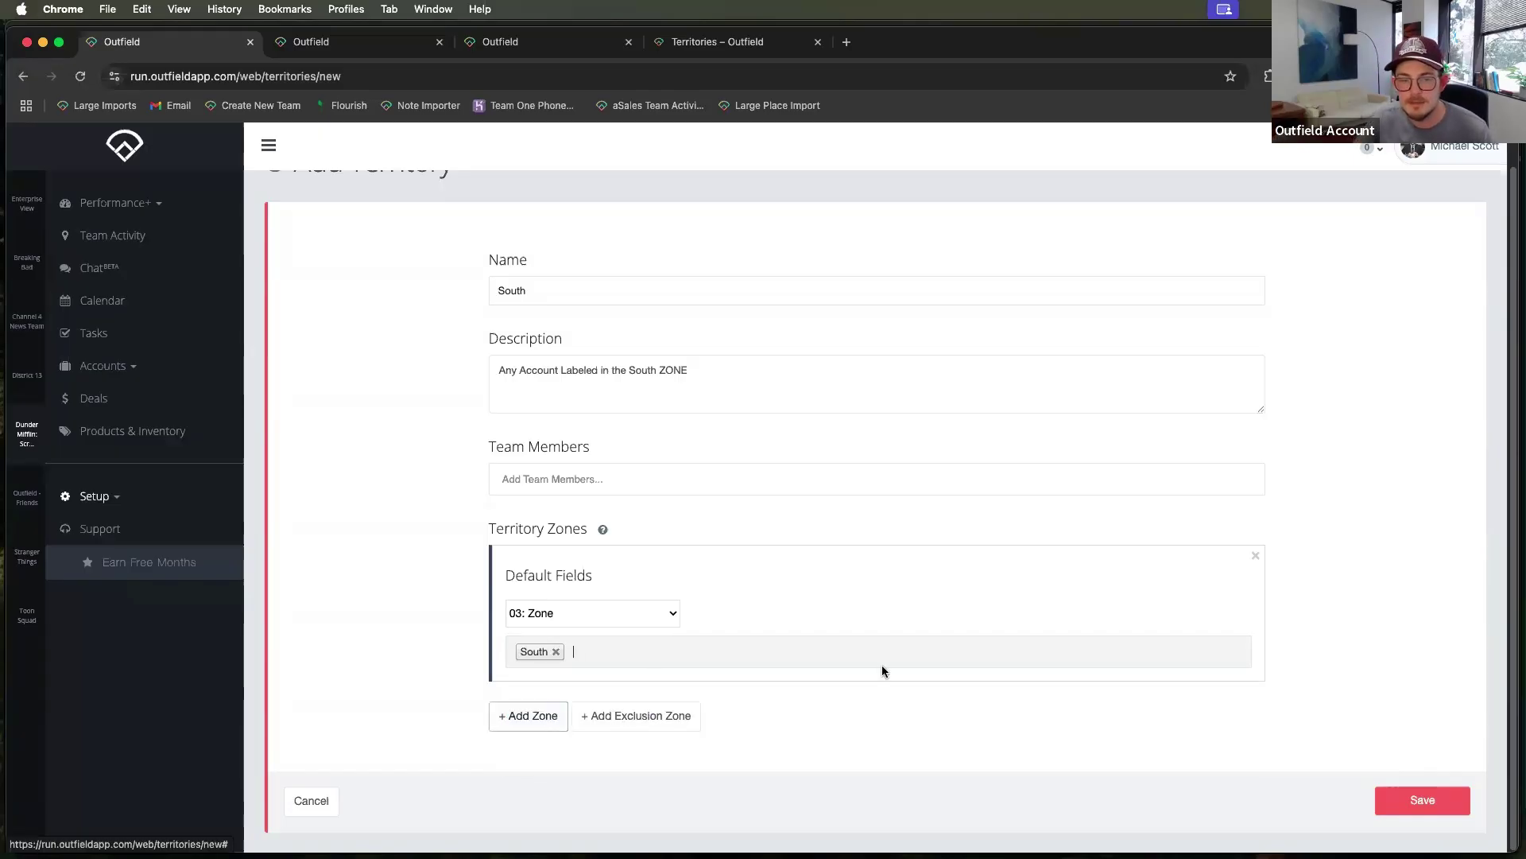
- Save the South territory, confirm the assignment, and review its map and number of places
left_click(1411, 809)
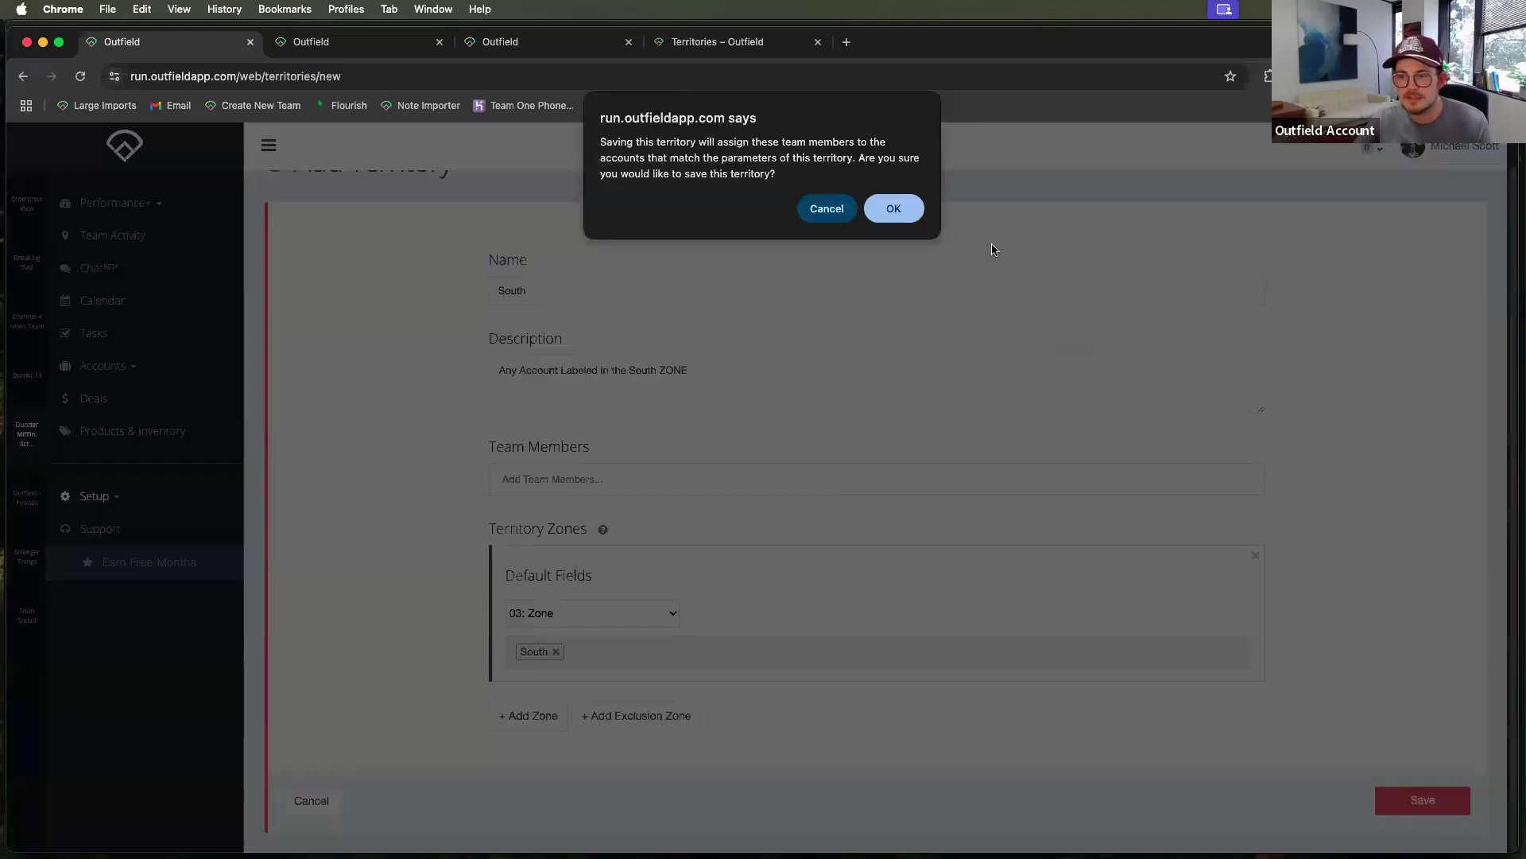
left_click(895, 209)
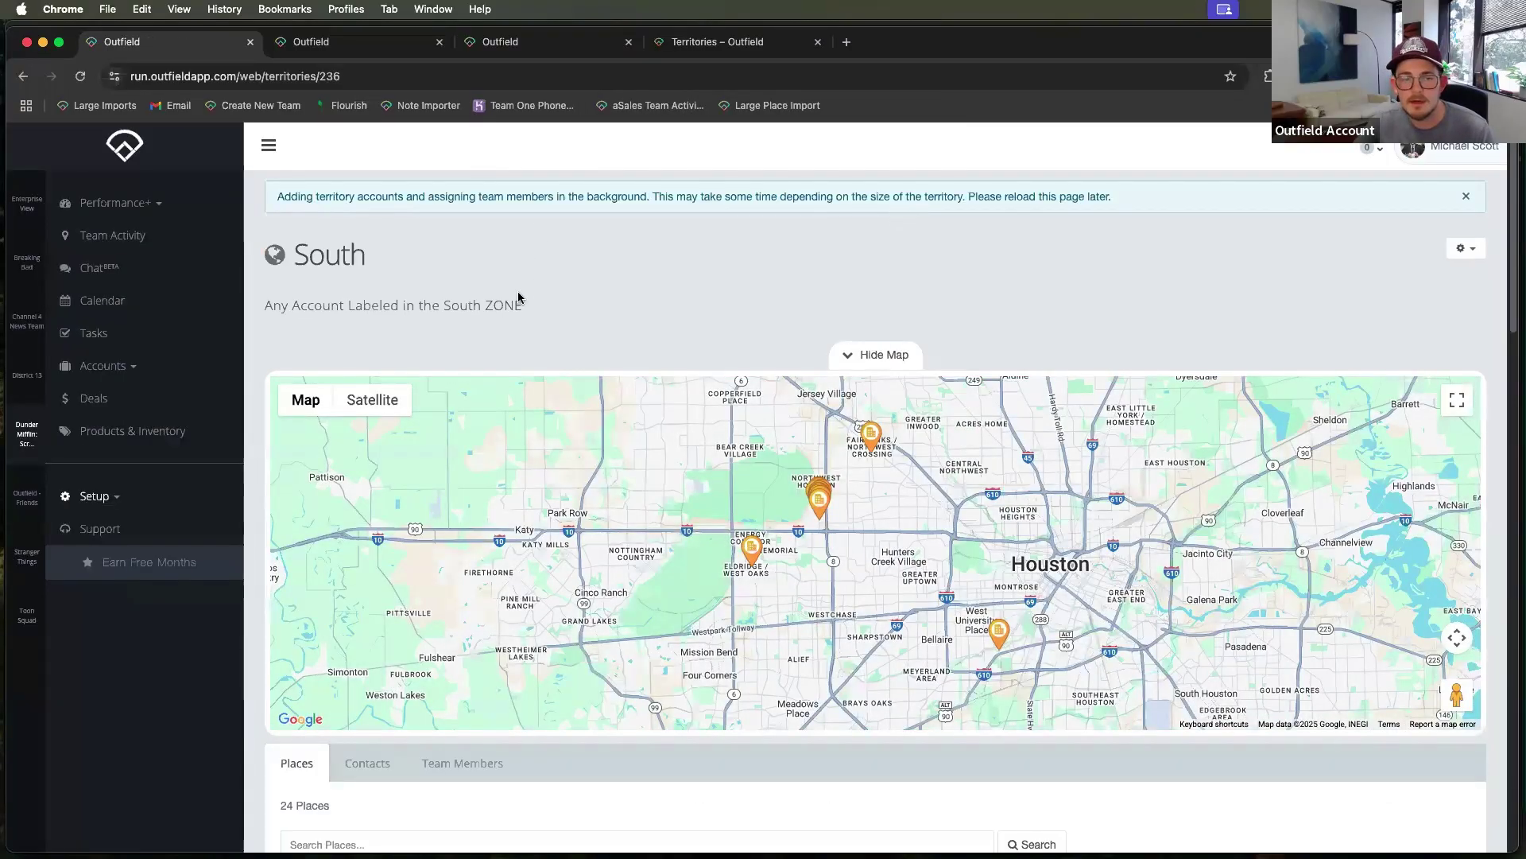
scroll(519, 298, "down", 5)
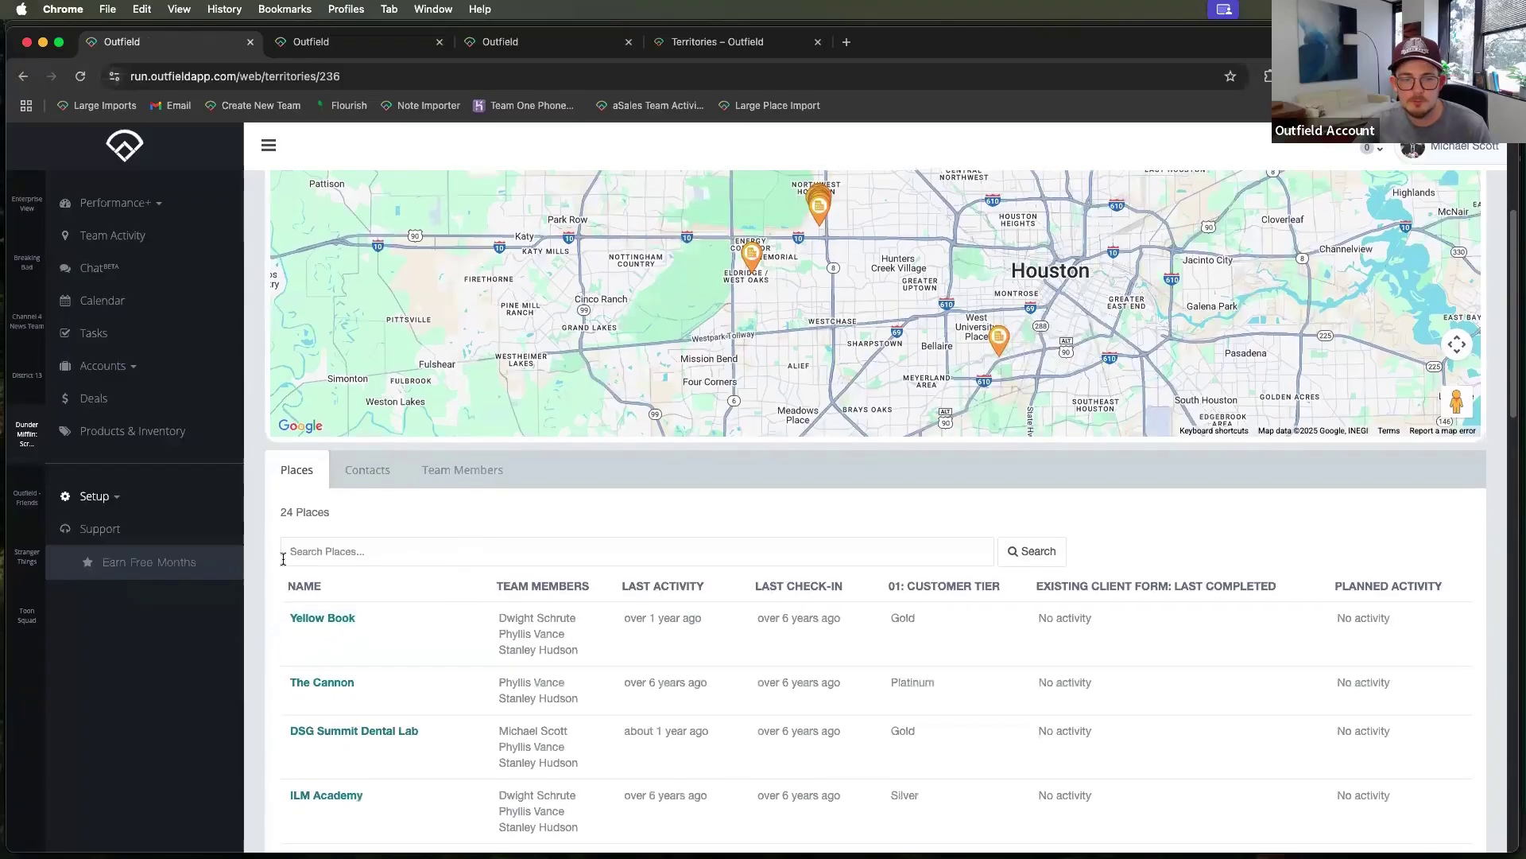
left_click_drag(280, 512, 328, 512)
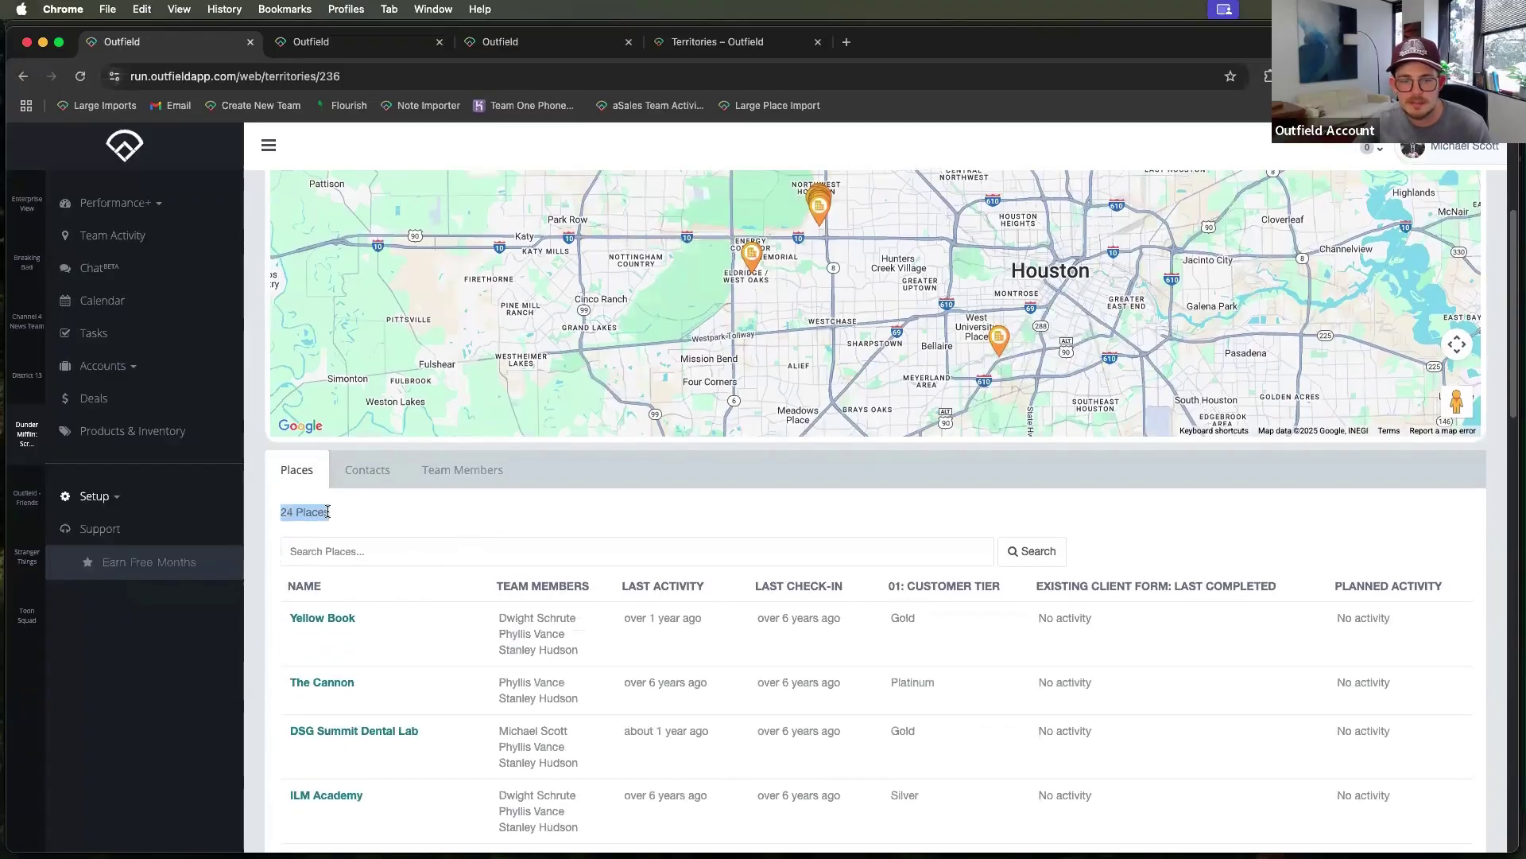
scroll(444, 534, "up", 3)
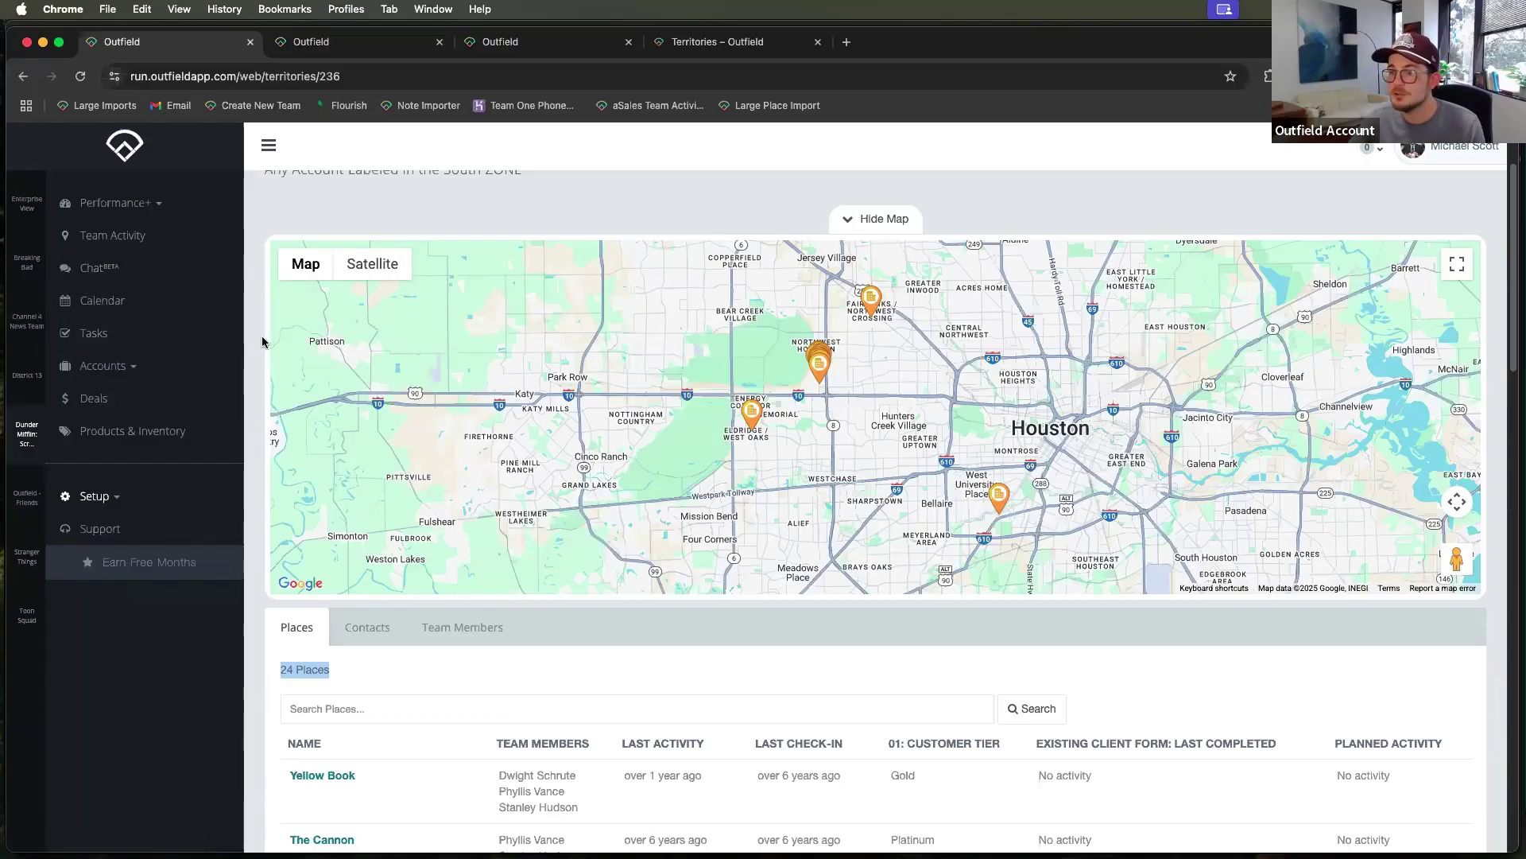
- Open the Places list in a separate browser tab and look through its accounts
left_click(111, 368)
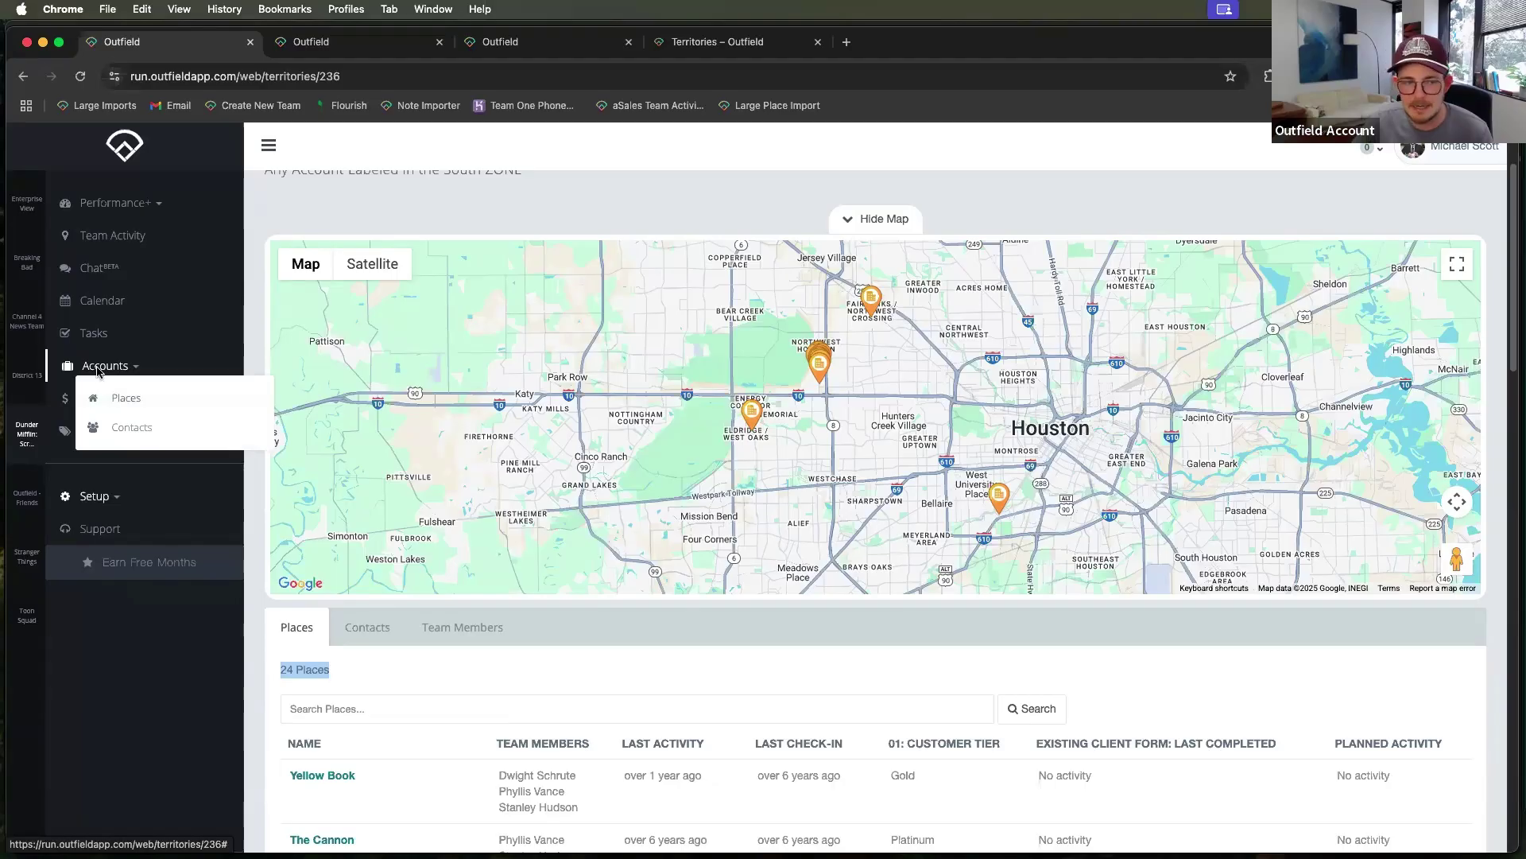
right_click(153, 399)
left_click(197, 406)
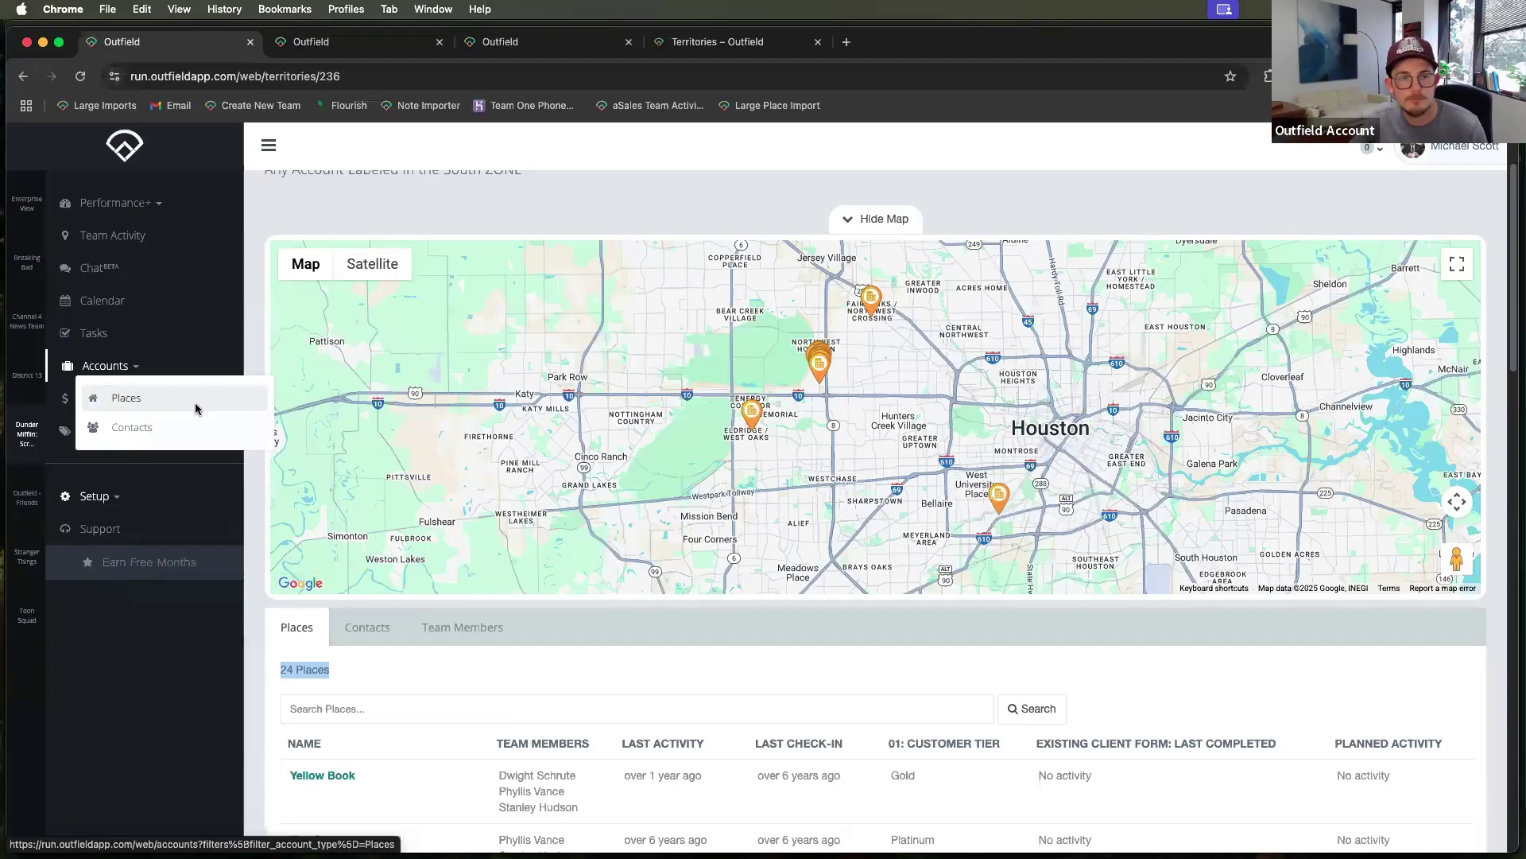
left_click(343, 43)
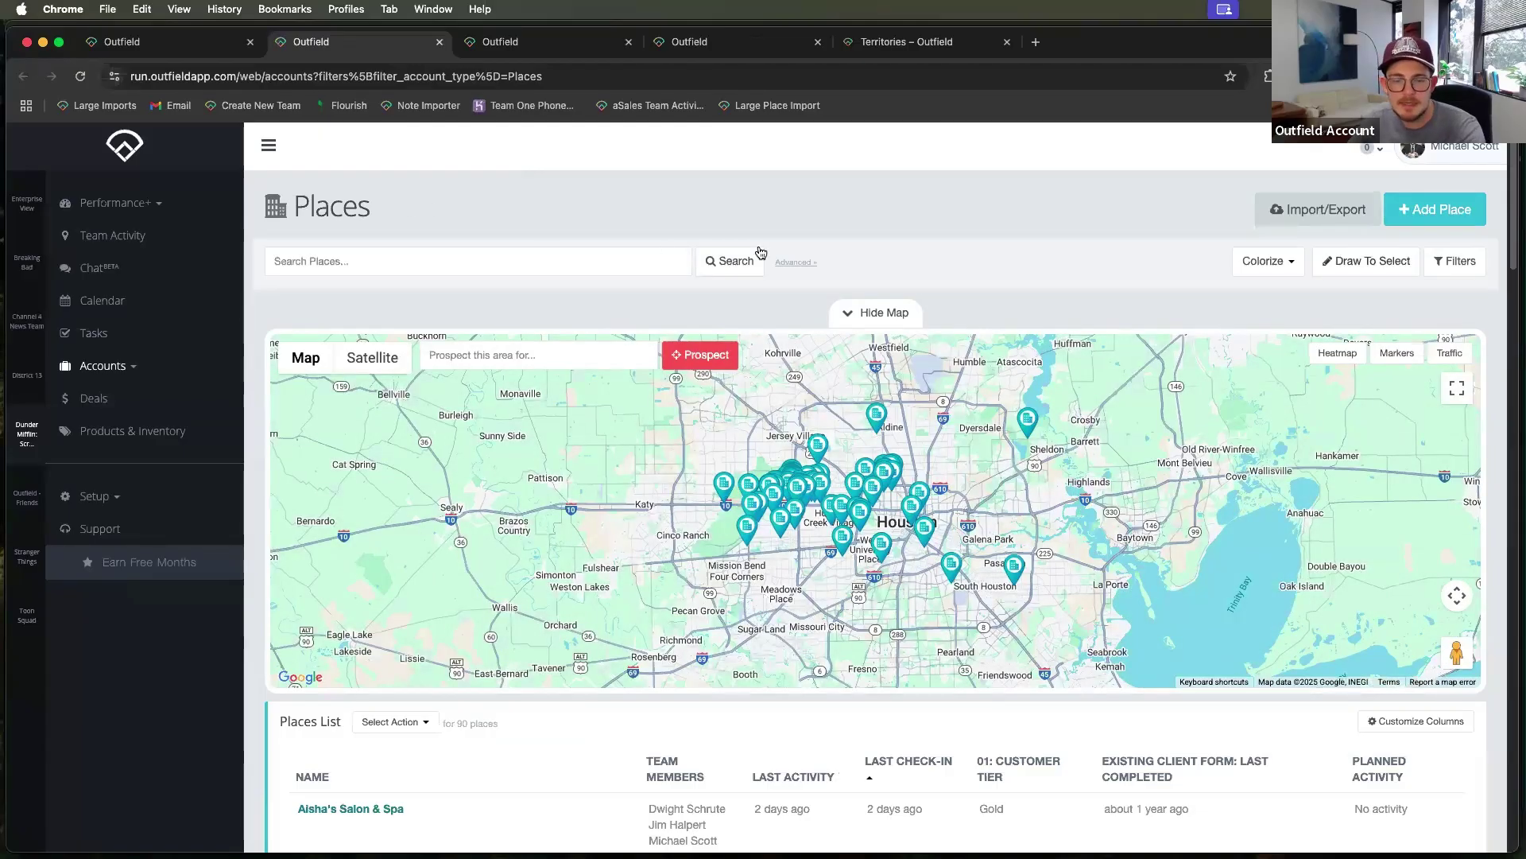
scroll(980, 214, "down", 6)
scroll(979, 215, "down", 3)
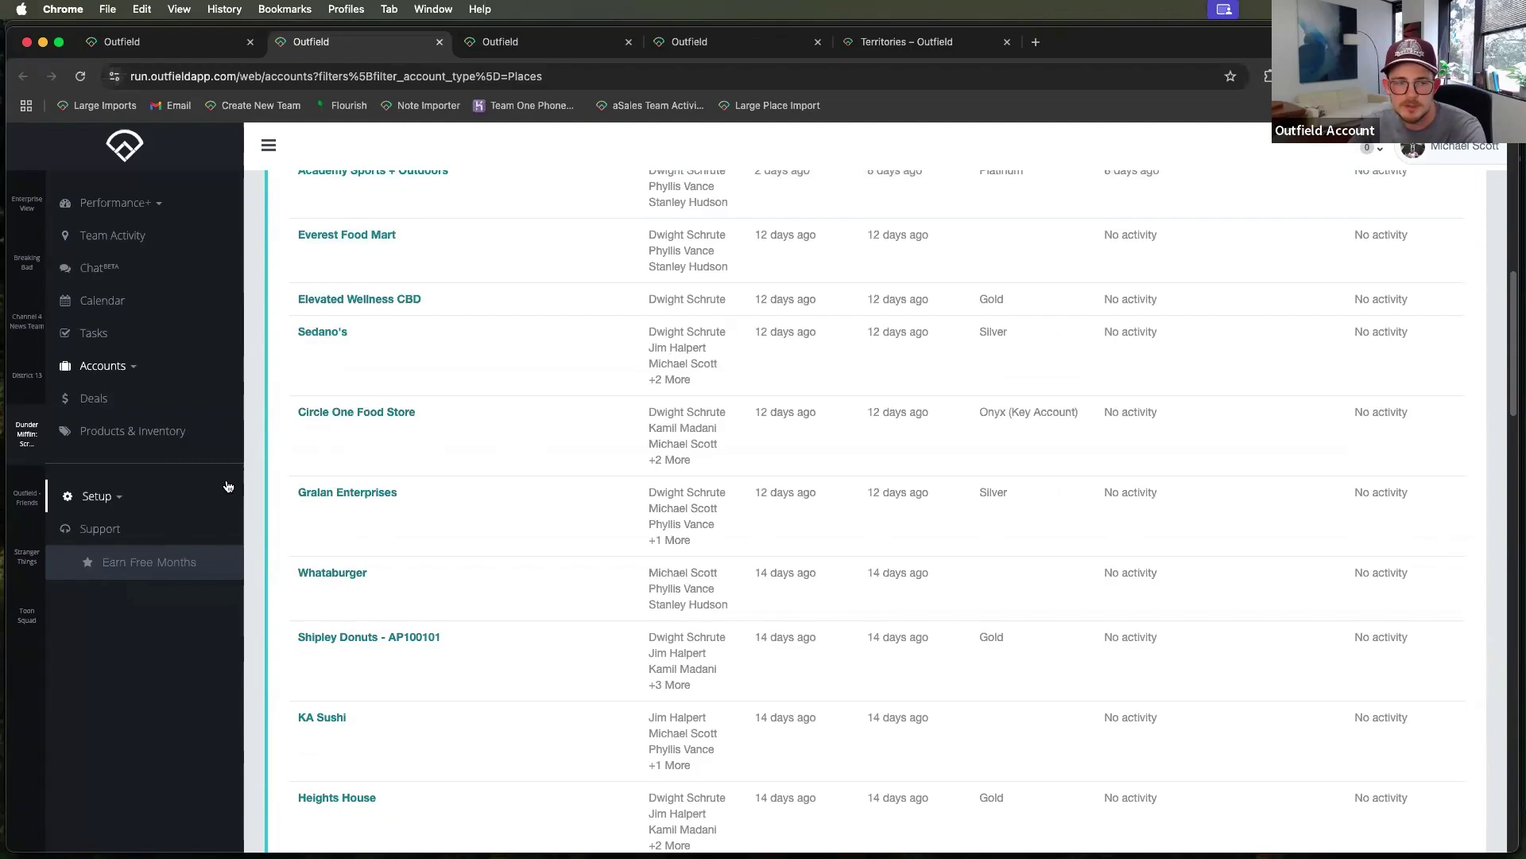
- Open the Circle One Food Store account's details and check its 03: Zone value
left_click(317, 417)
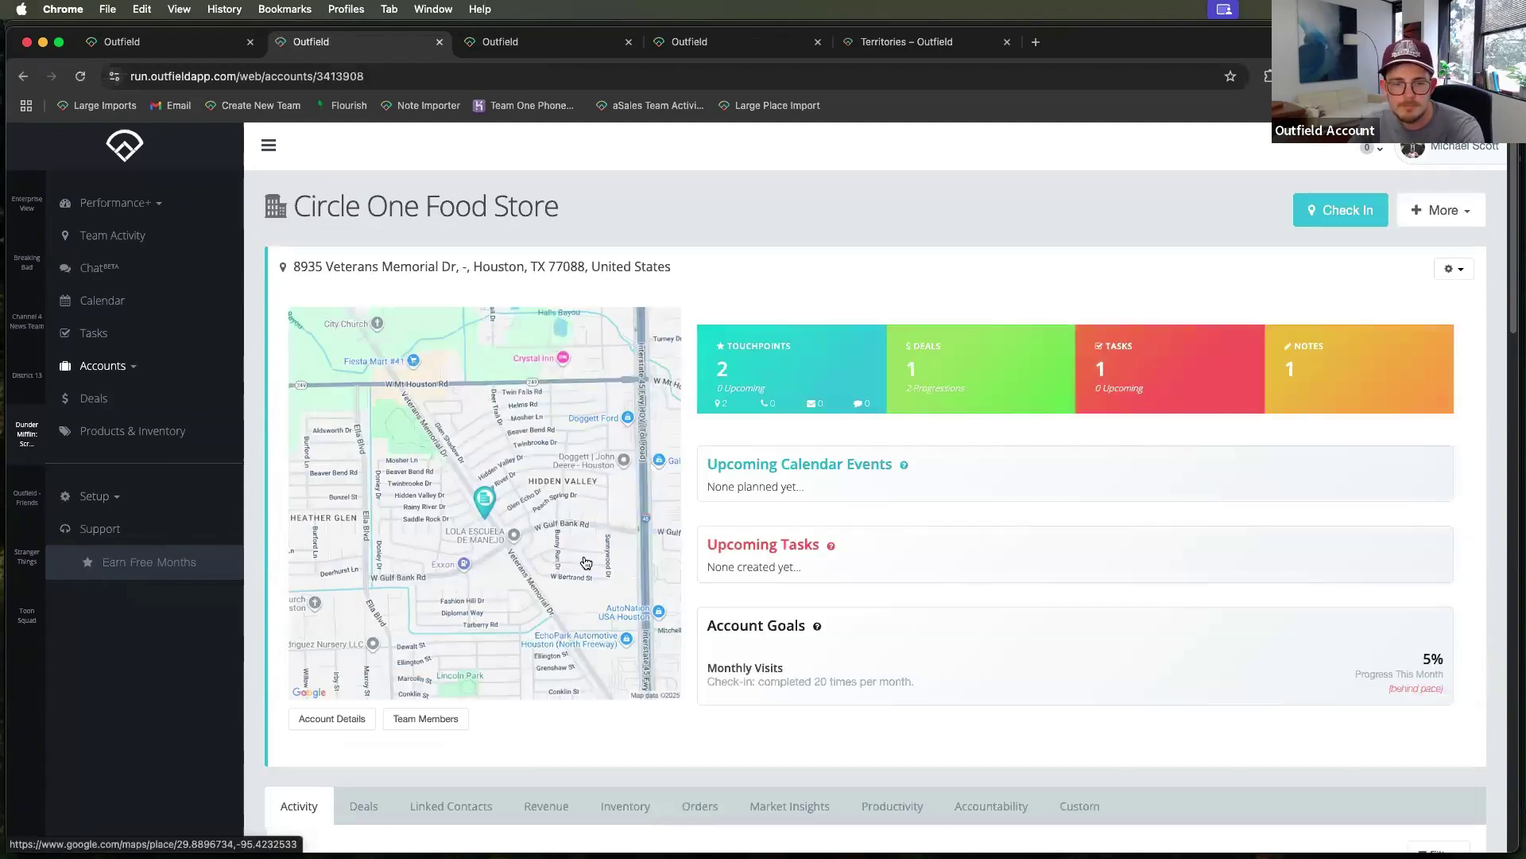
left_click(332, 720)
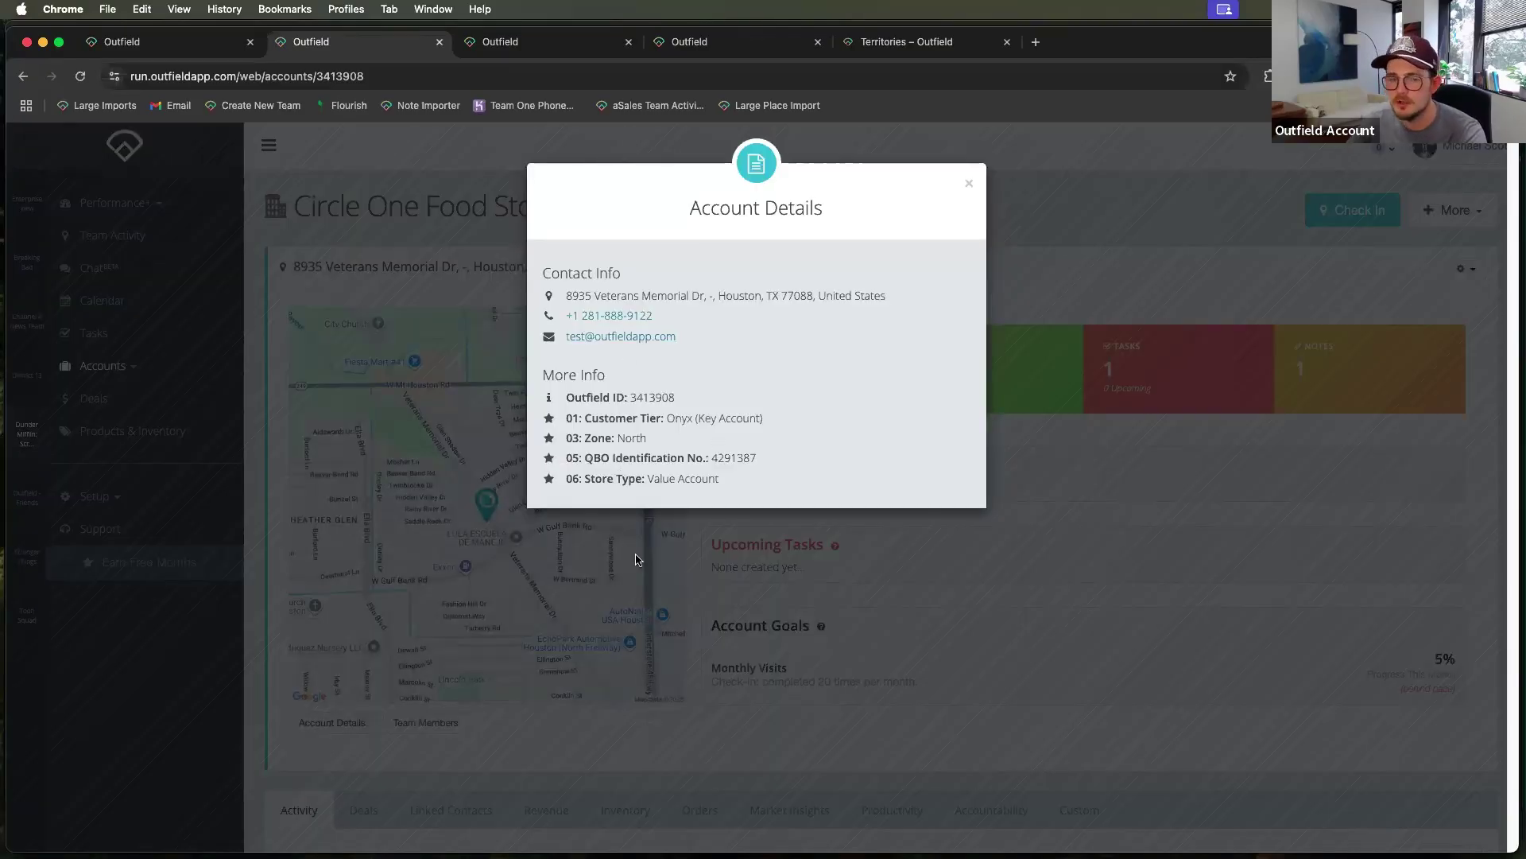
double_click(622, 438)
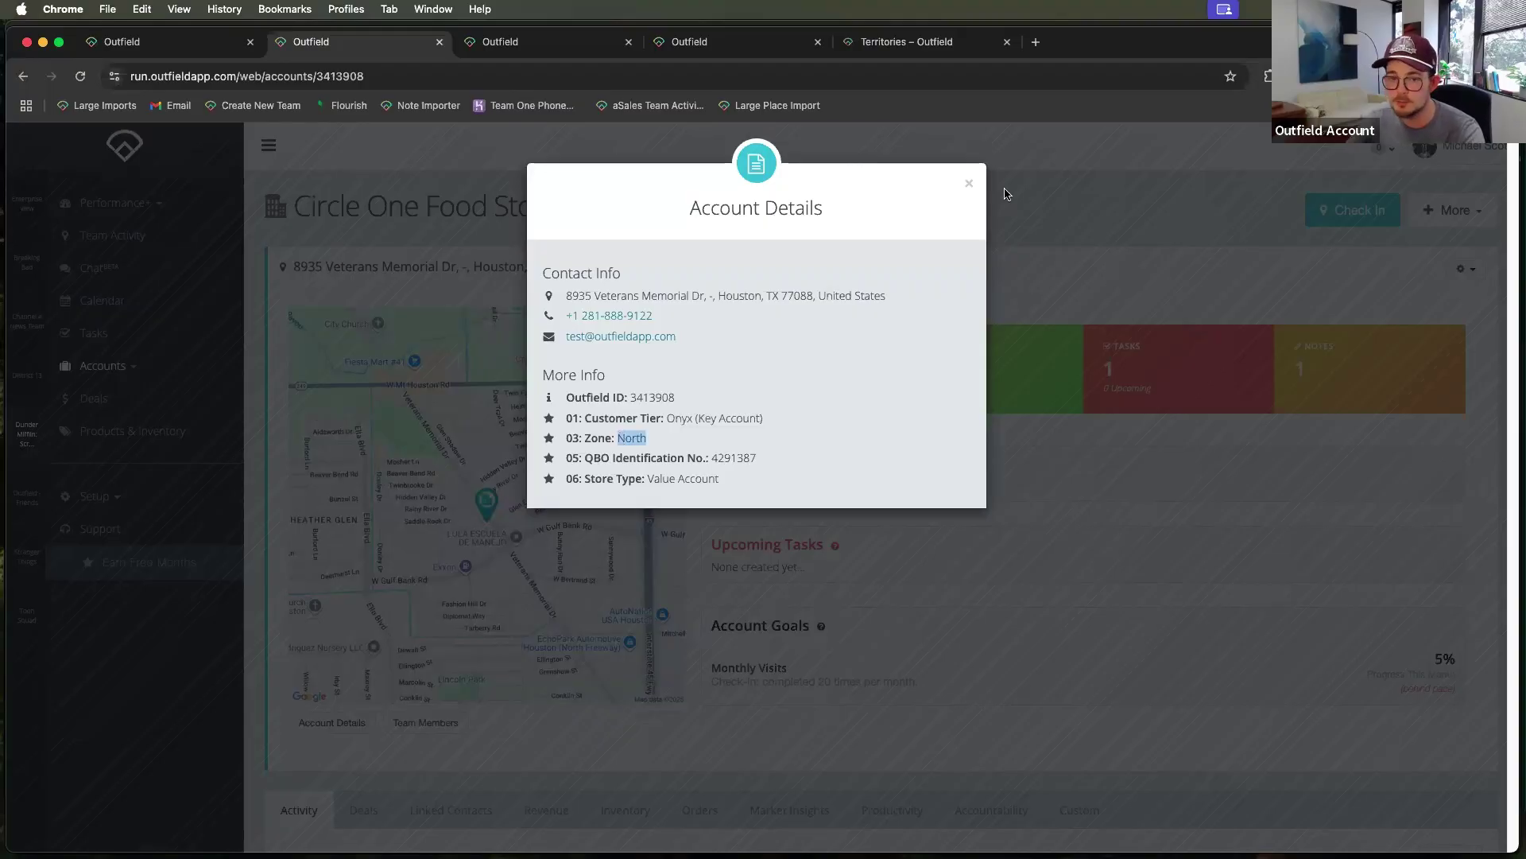
- Edit the Circle One Food Store account, set its 03: Zone to South, and save the place
left_click(969, 185)
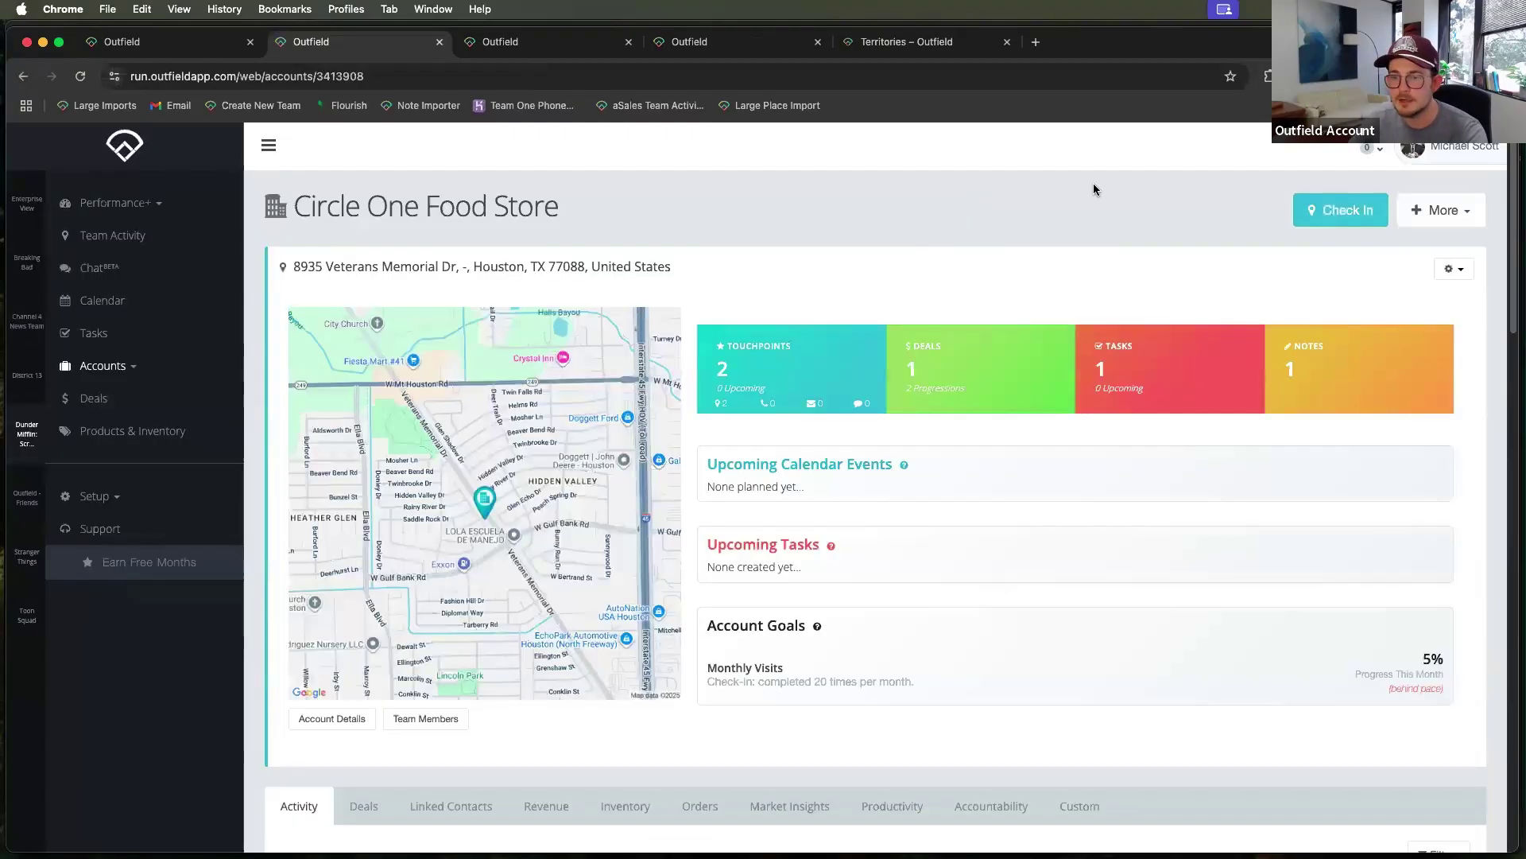
left_click(1443, 268)
left_click(1390, 310)
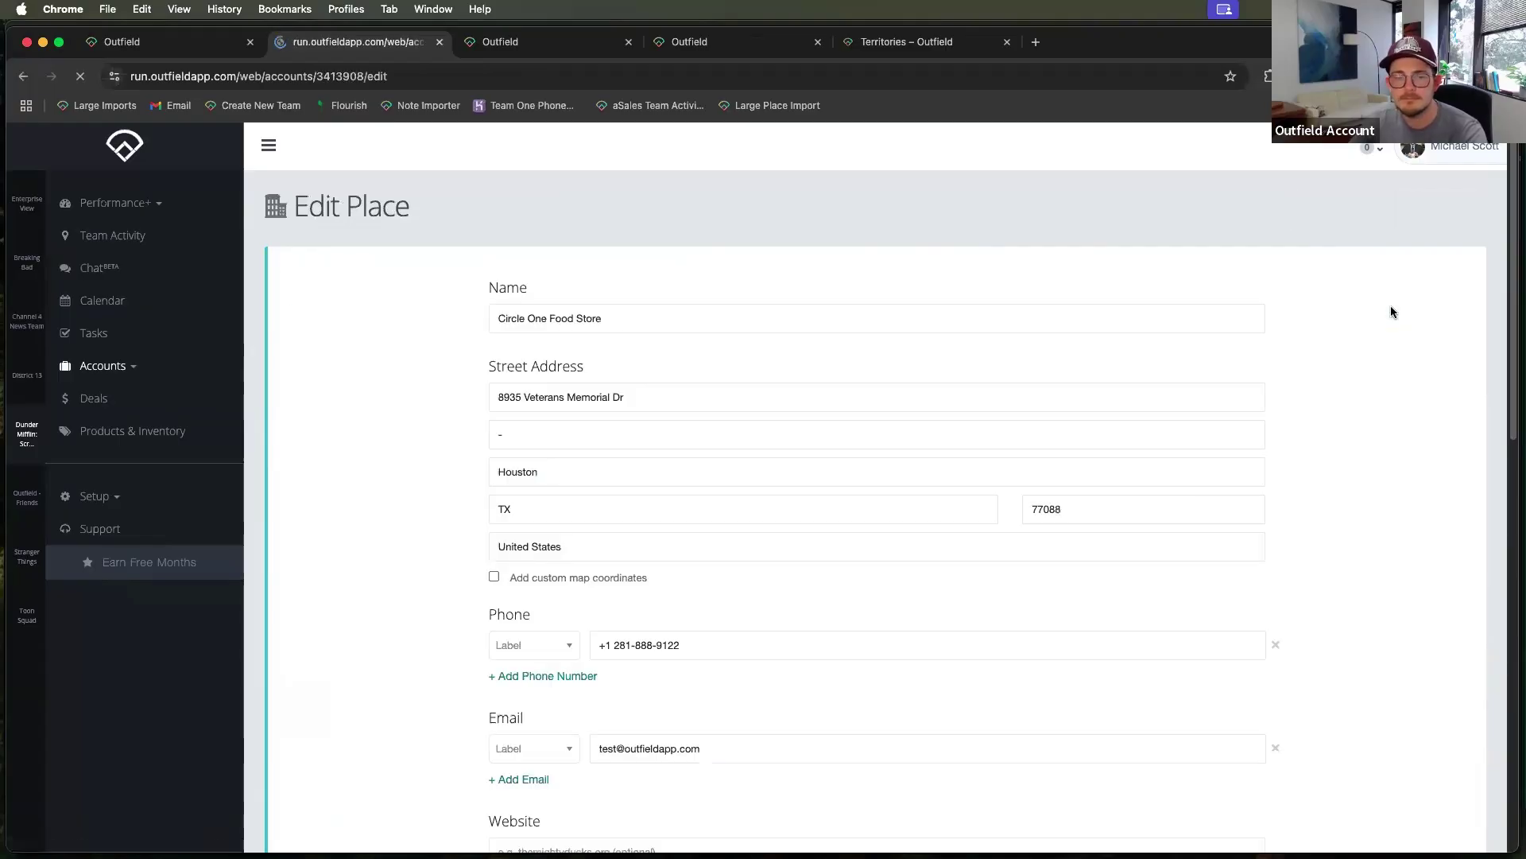
scroll(481, 572, "down", 3)
scroll(479, 570, "down", 5)
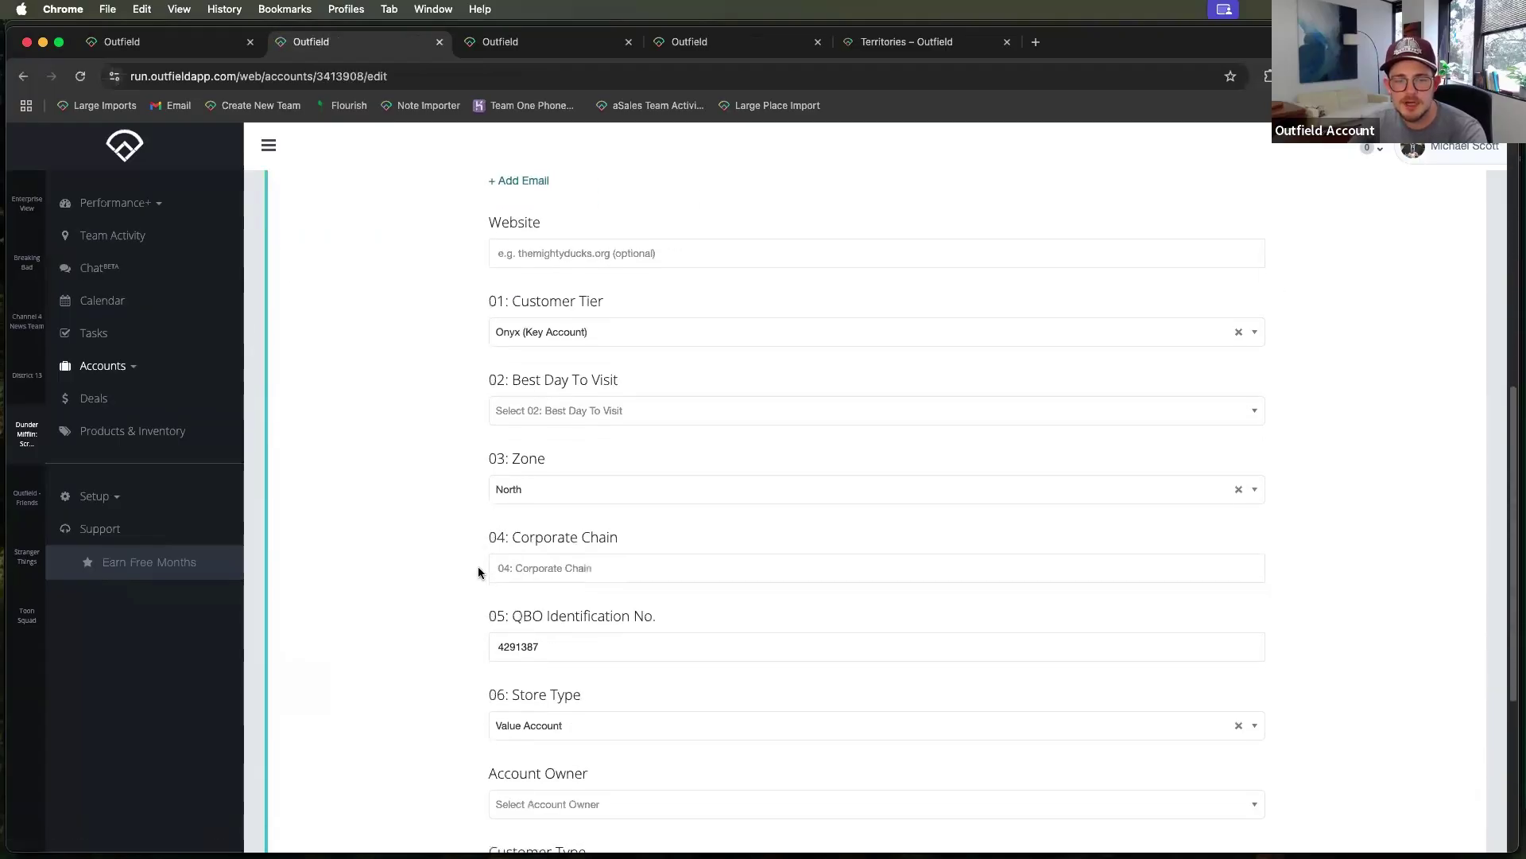
left_click(567, 448)
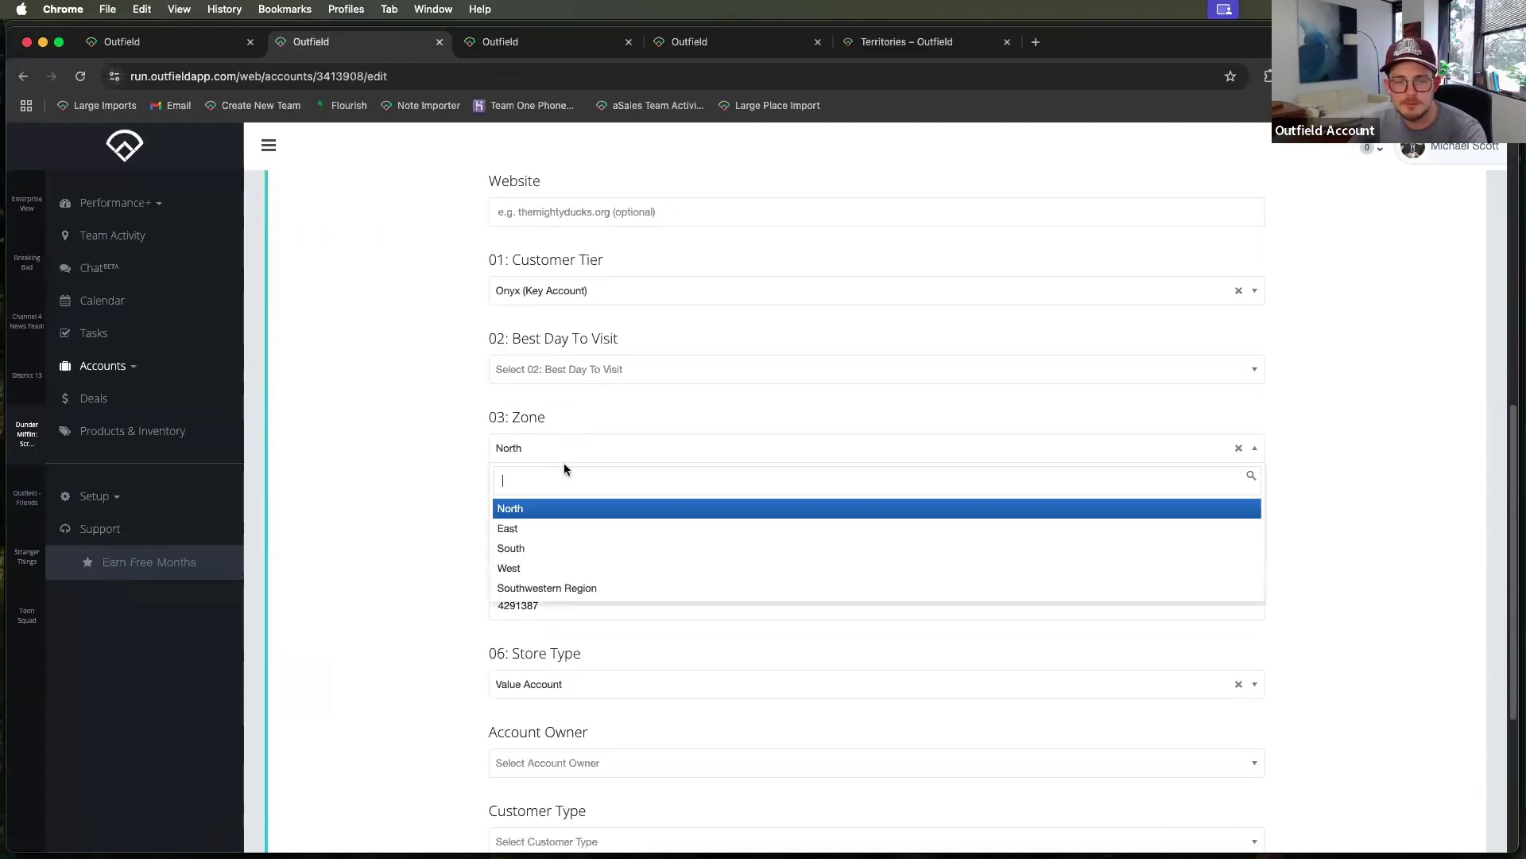
left_click(535, 548)
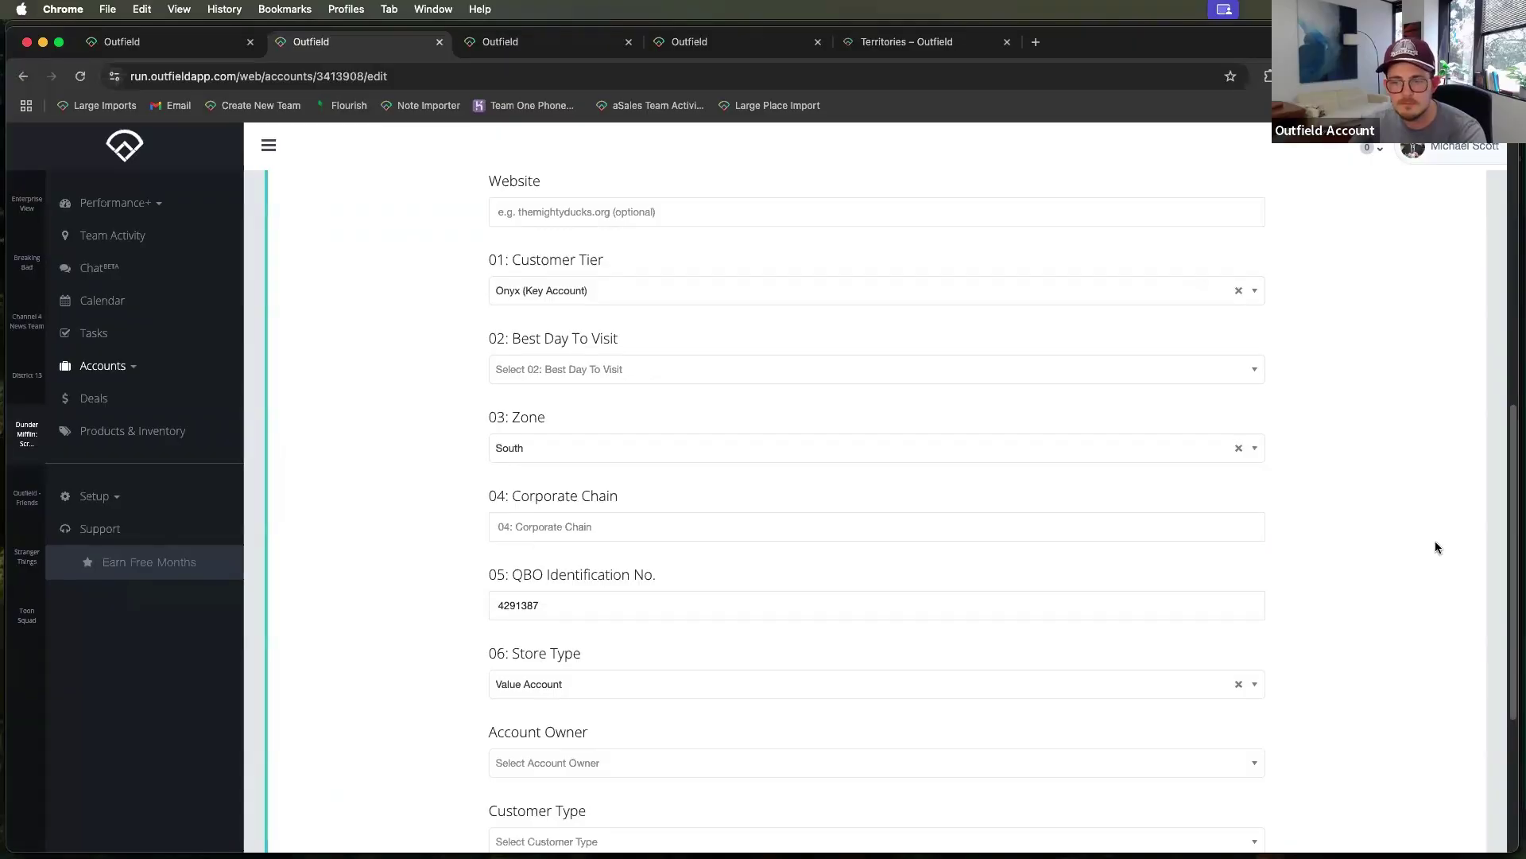
scroll(1435, 541, "down", 4)
left_click(1411, 817)
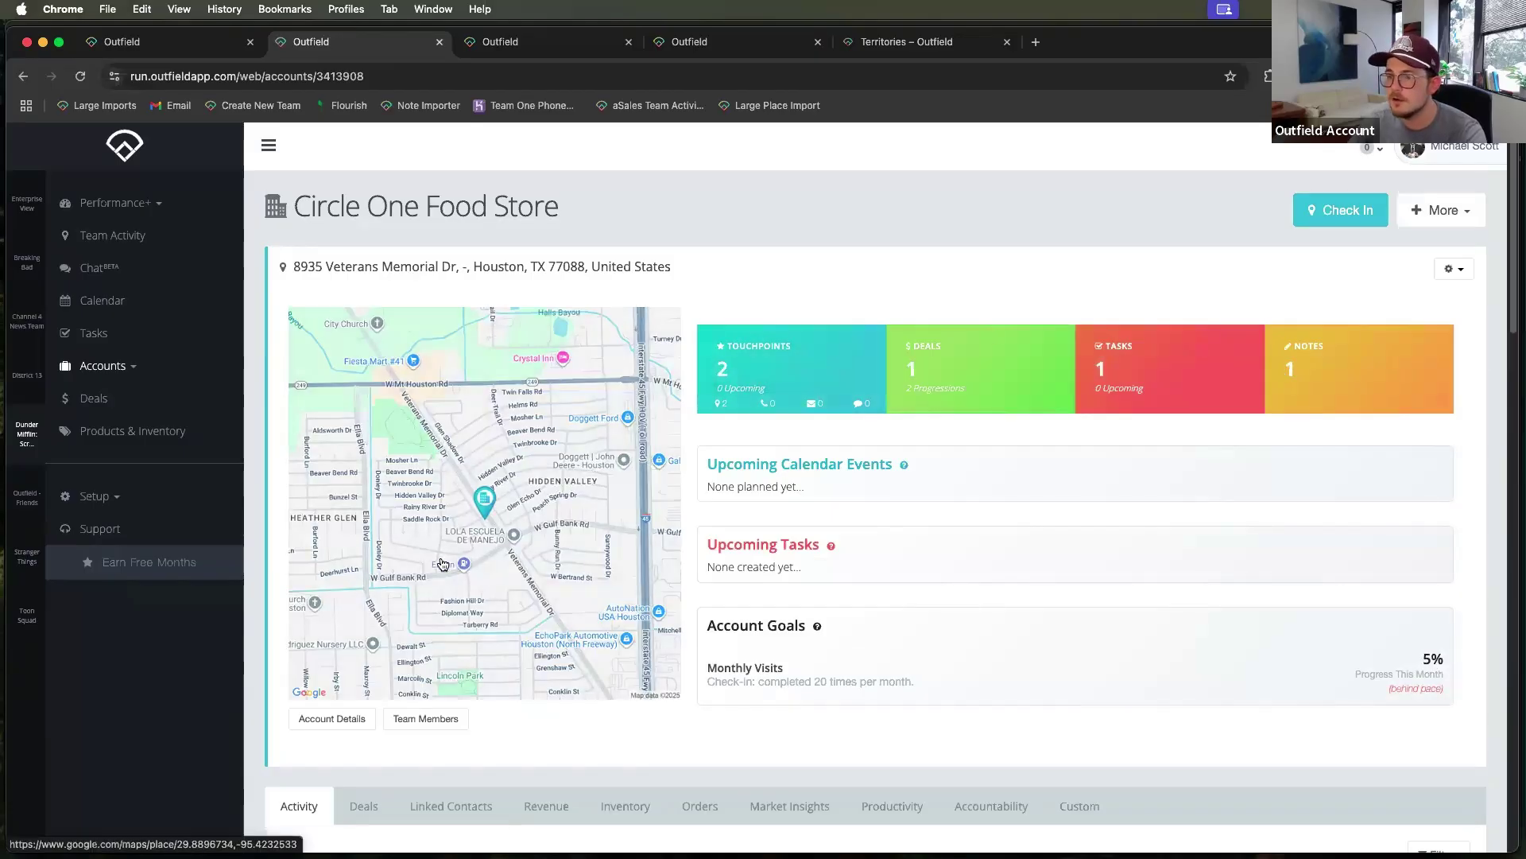
- Reload the South territory and check its number of places, map and list for Circle One Food Store
left_click(148, 43)
left_click(80, 76)
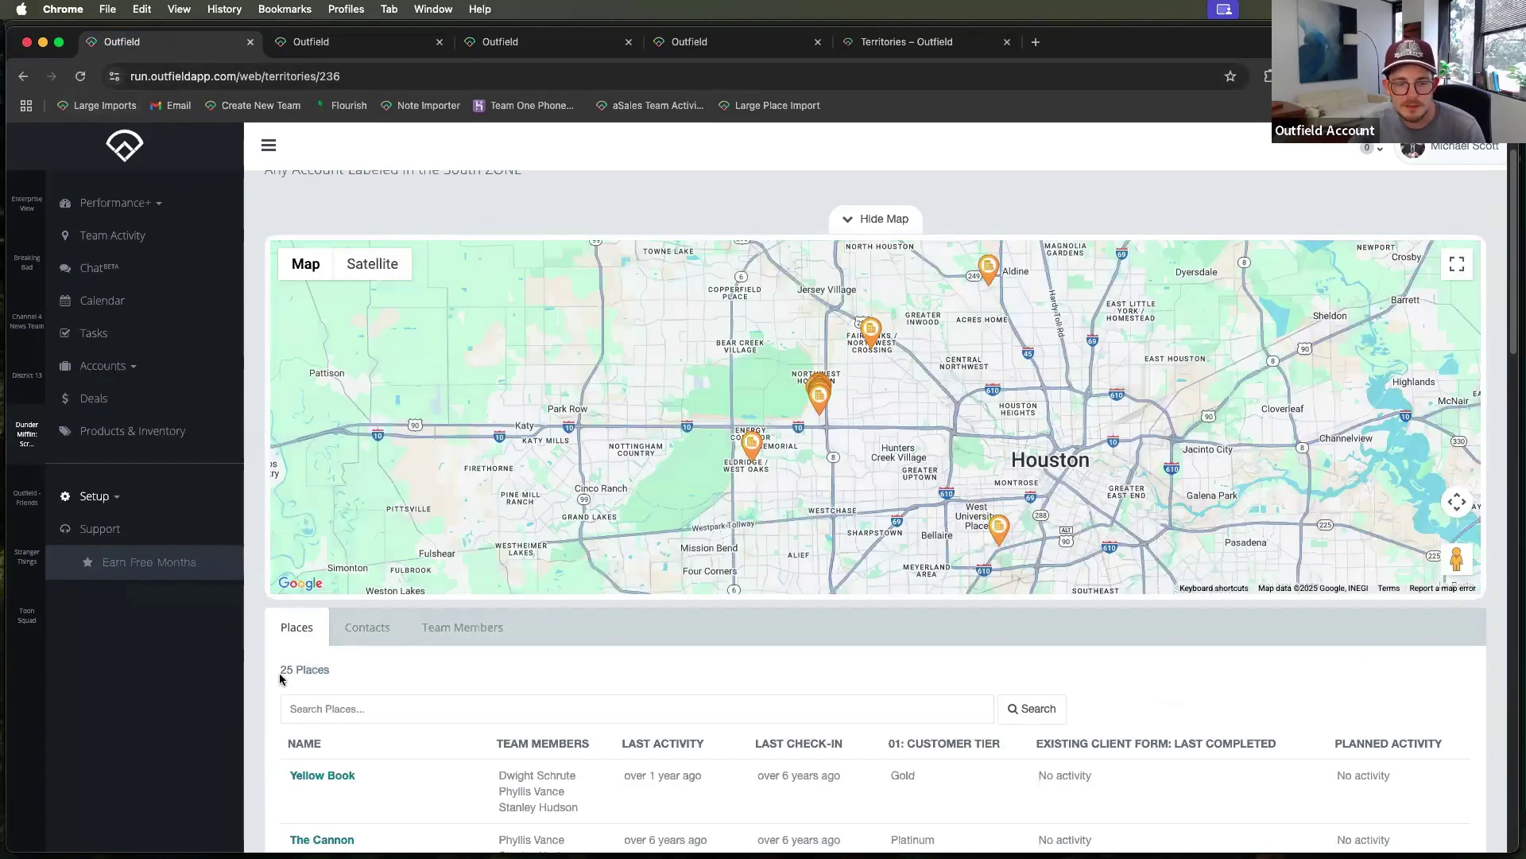
left_click_drag(283, 669, 329, 670)
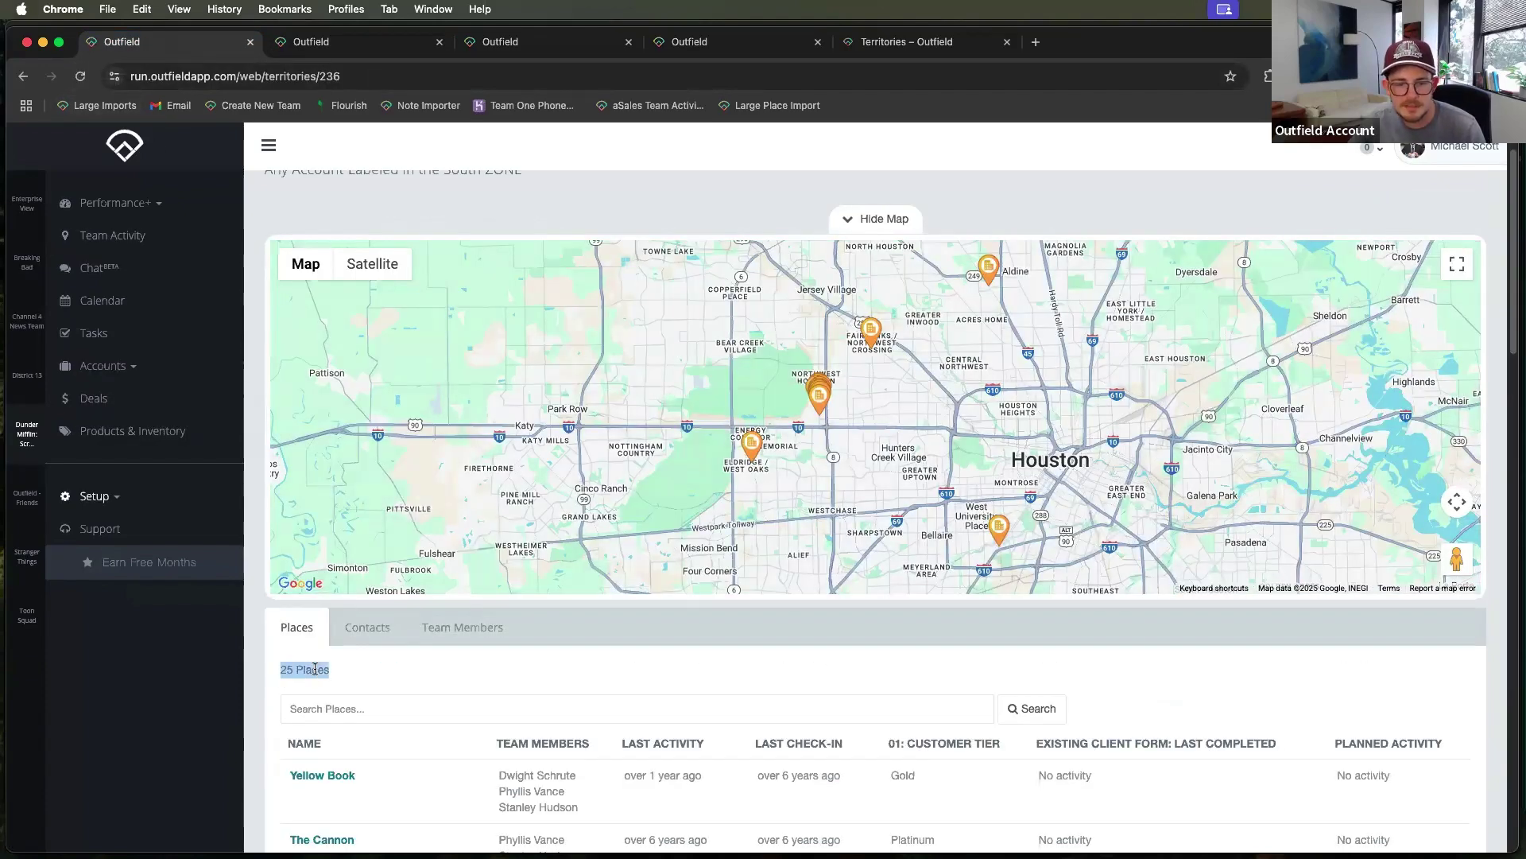
left_click(1005, 533)
left_click(1083, 448)
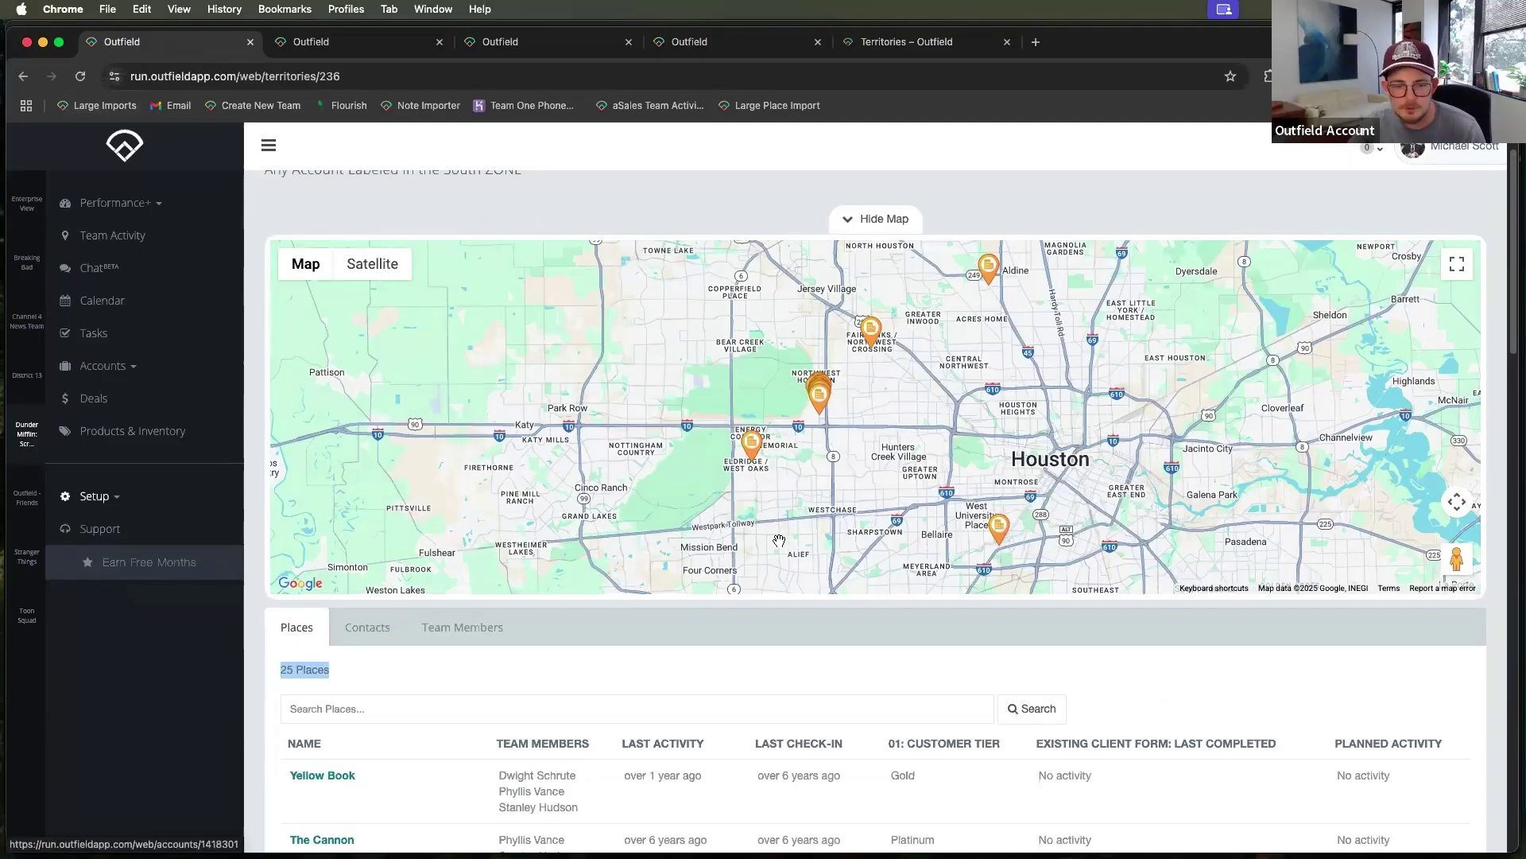
scroll(359, 729, "down", 12)
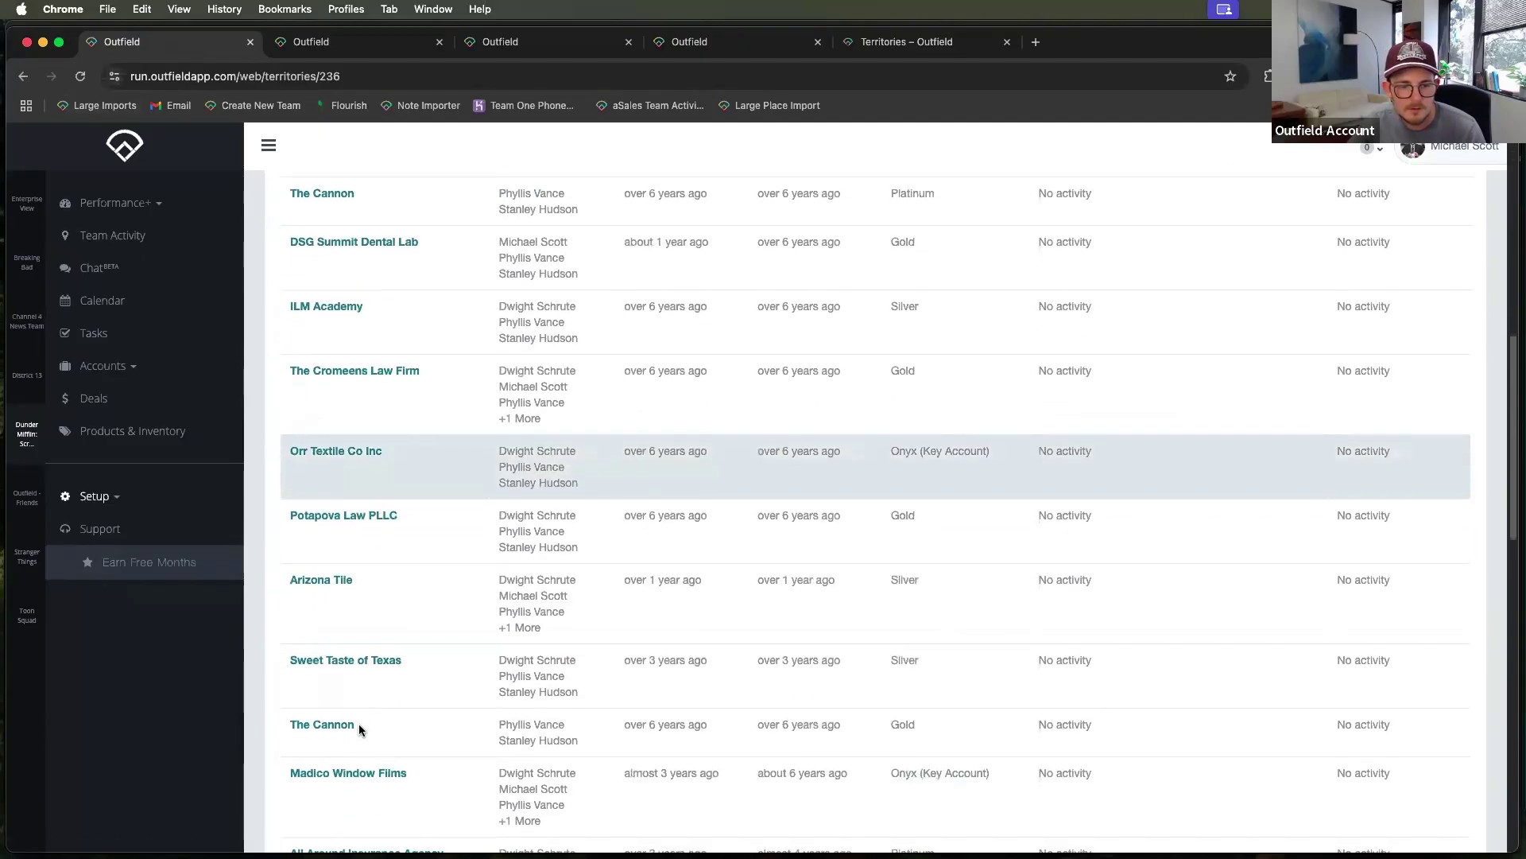
scroll(360, 730, "down", 10)
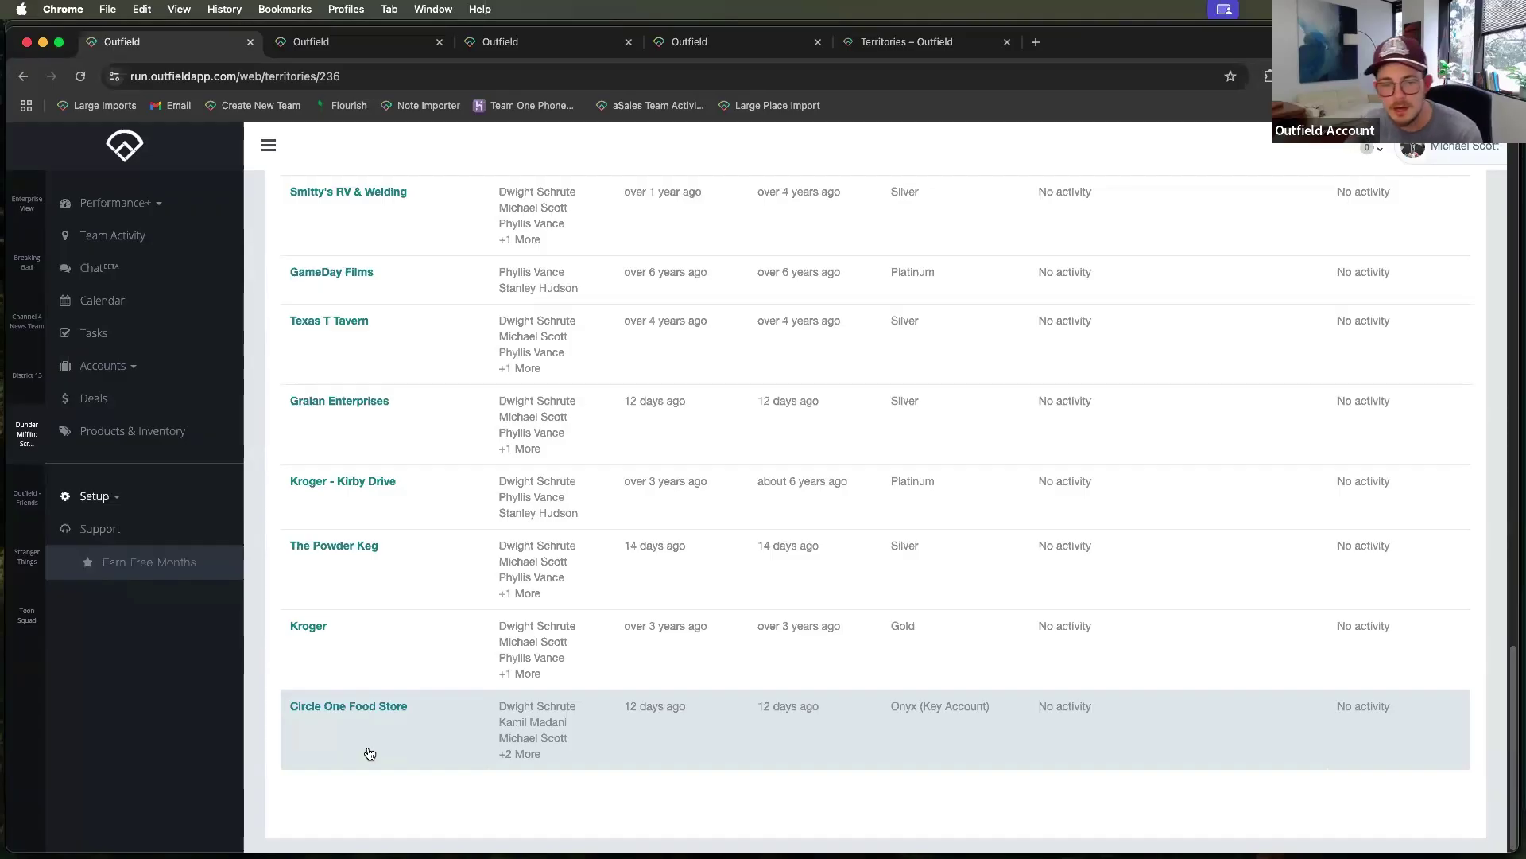
scroll(264, 386, "up", 5)
scroll(264, 386, "up", 12)
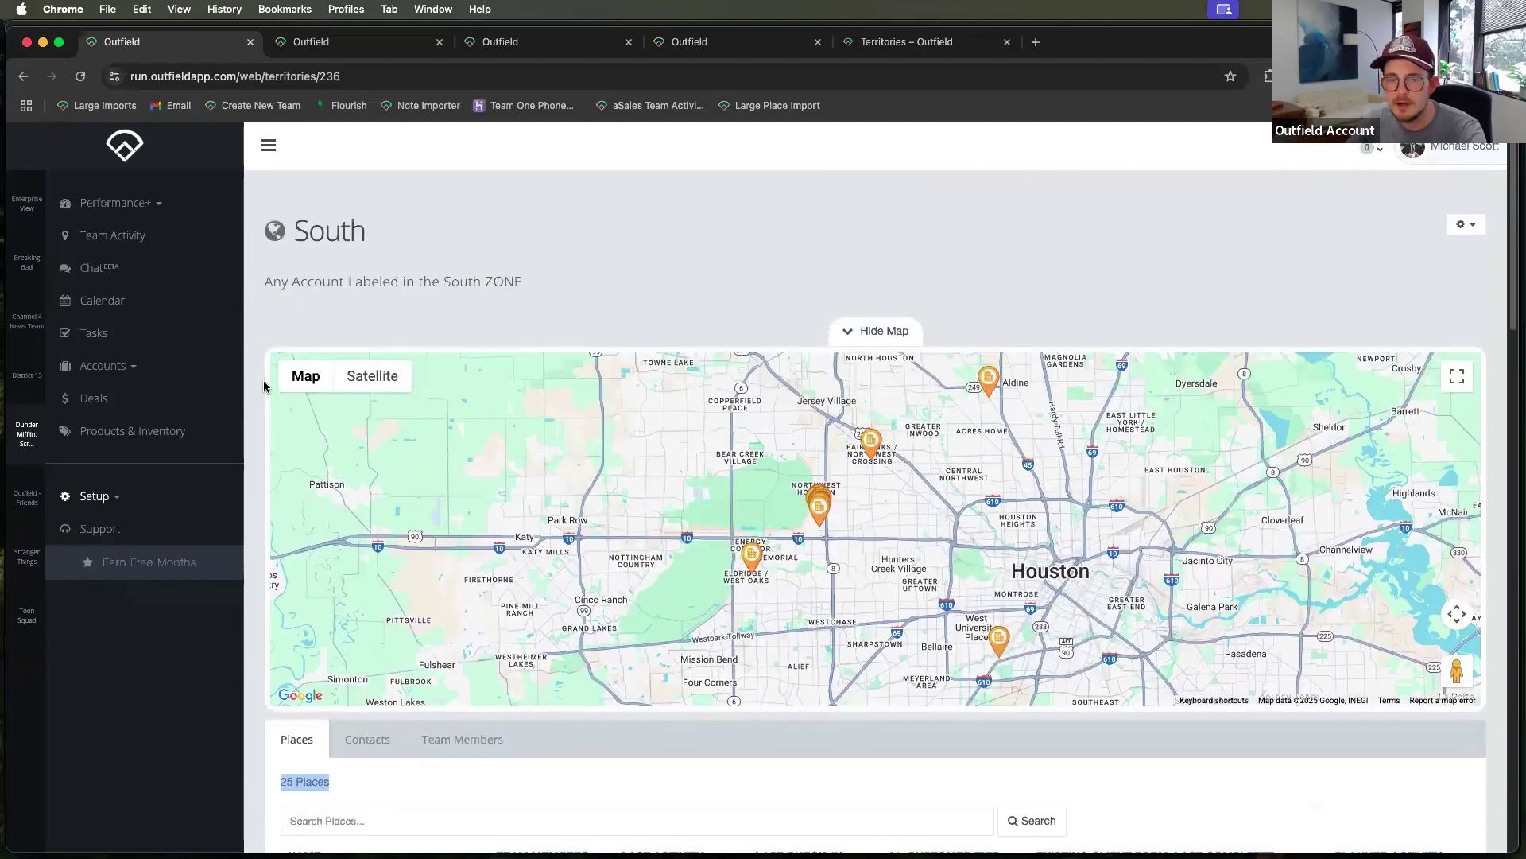
- Start a new territory named All Places with the description "Every account in Outfield"
left_click(95, 497)
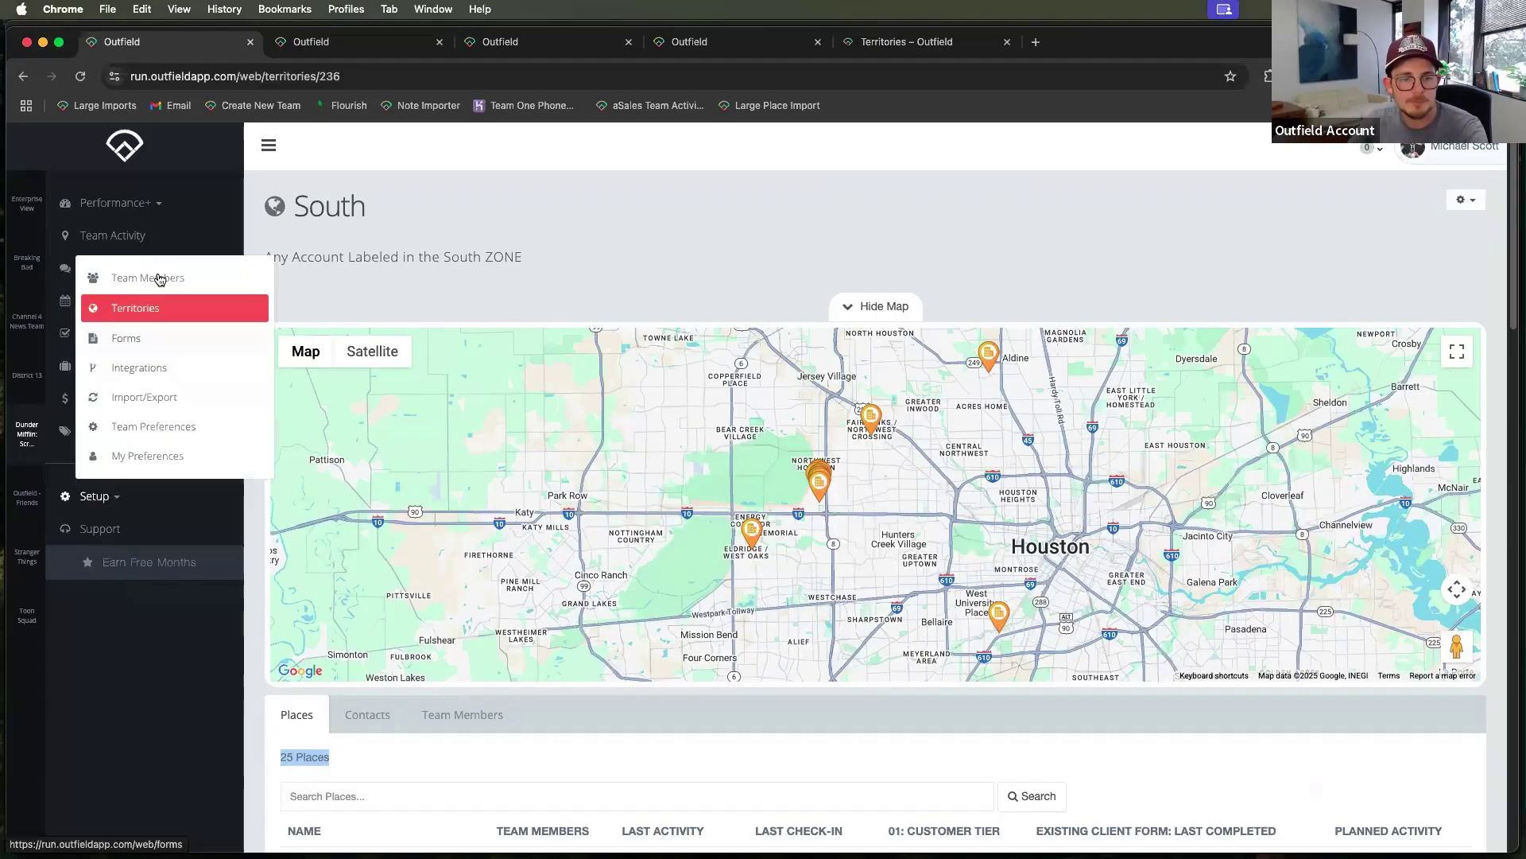
left_click(136, 316)
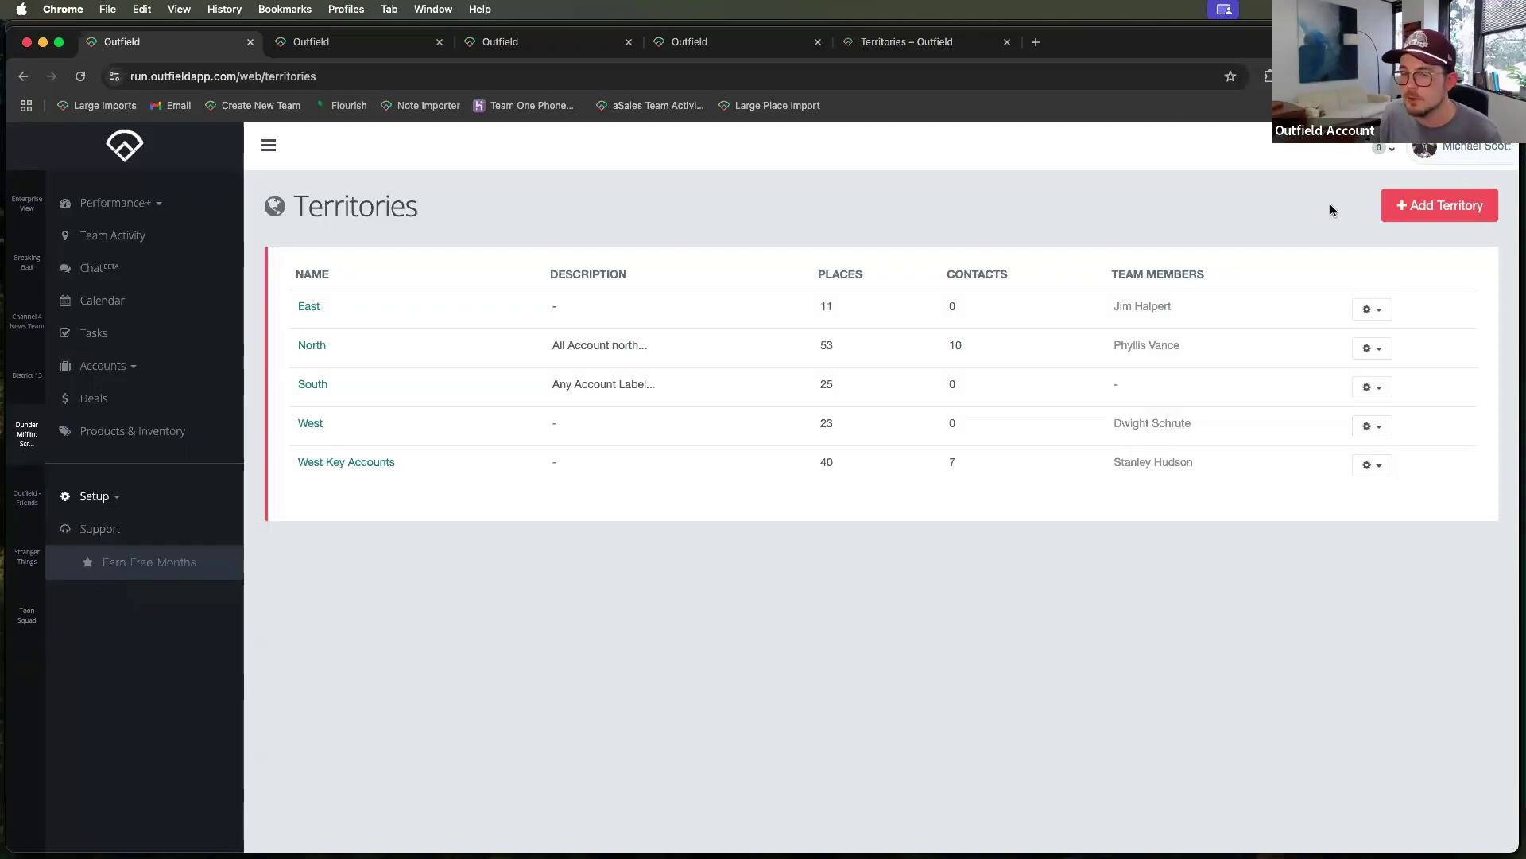
left_click(1463, 205)
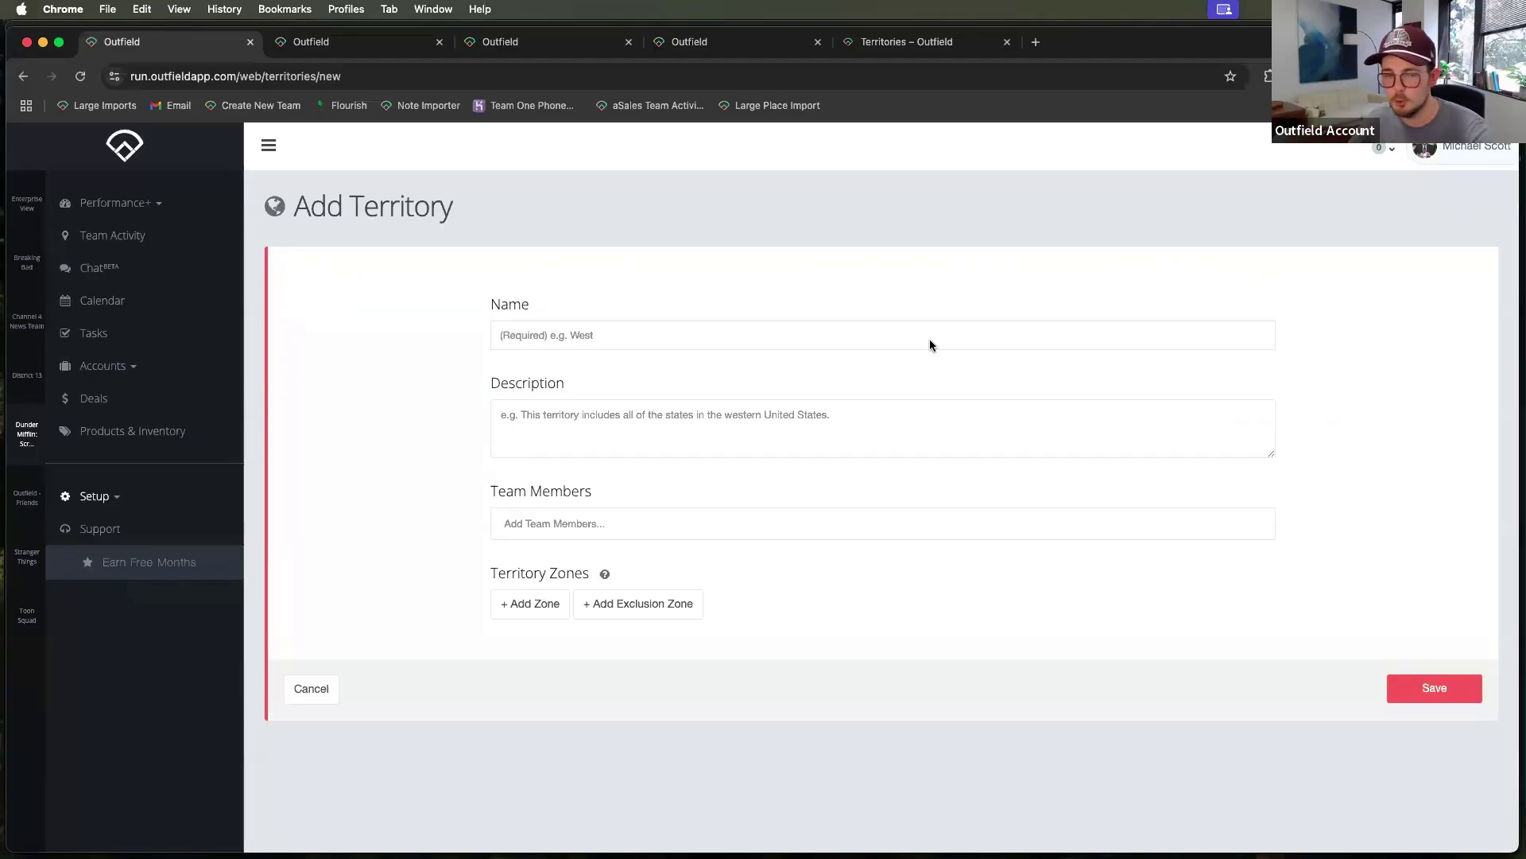
left_click(617, 335)
type("A")
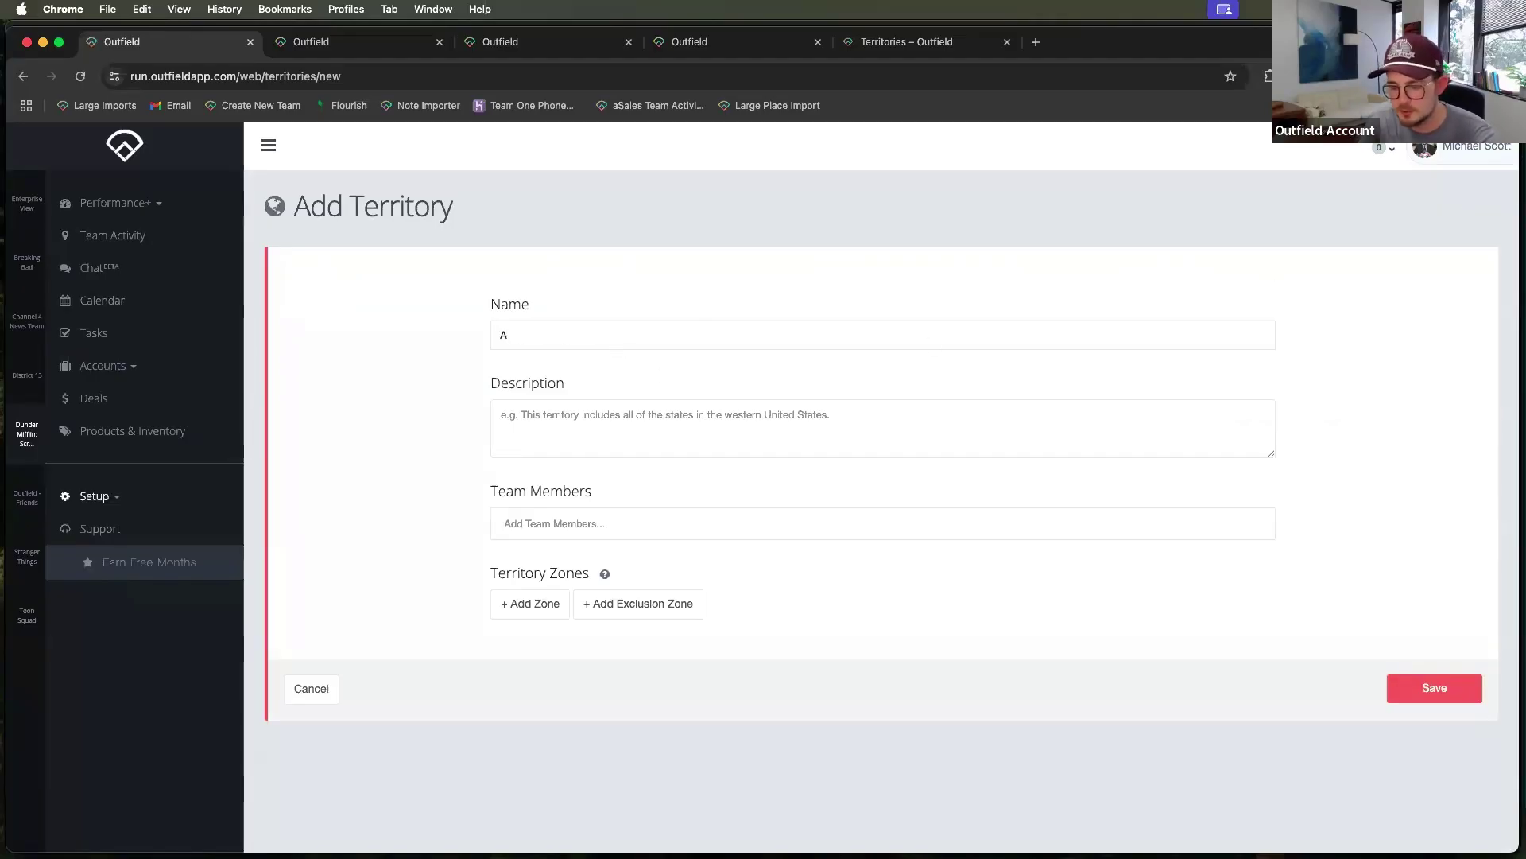
type("ll Places")
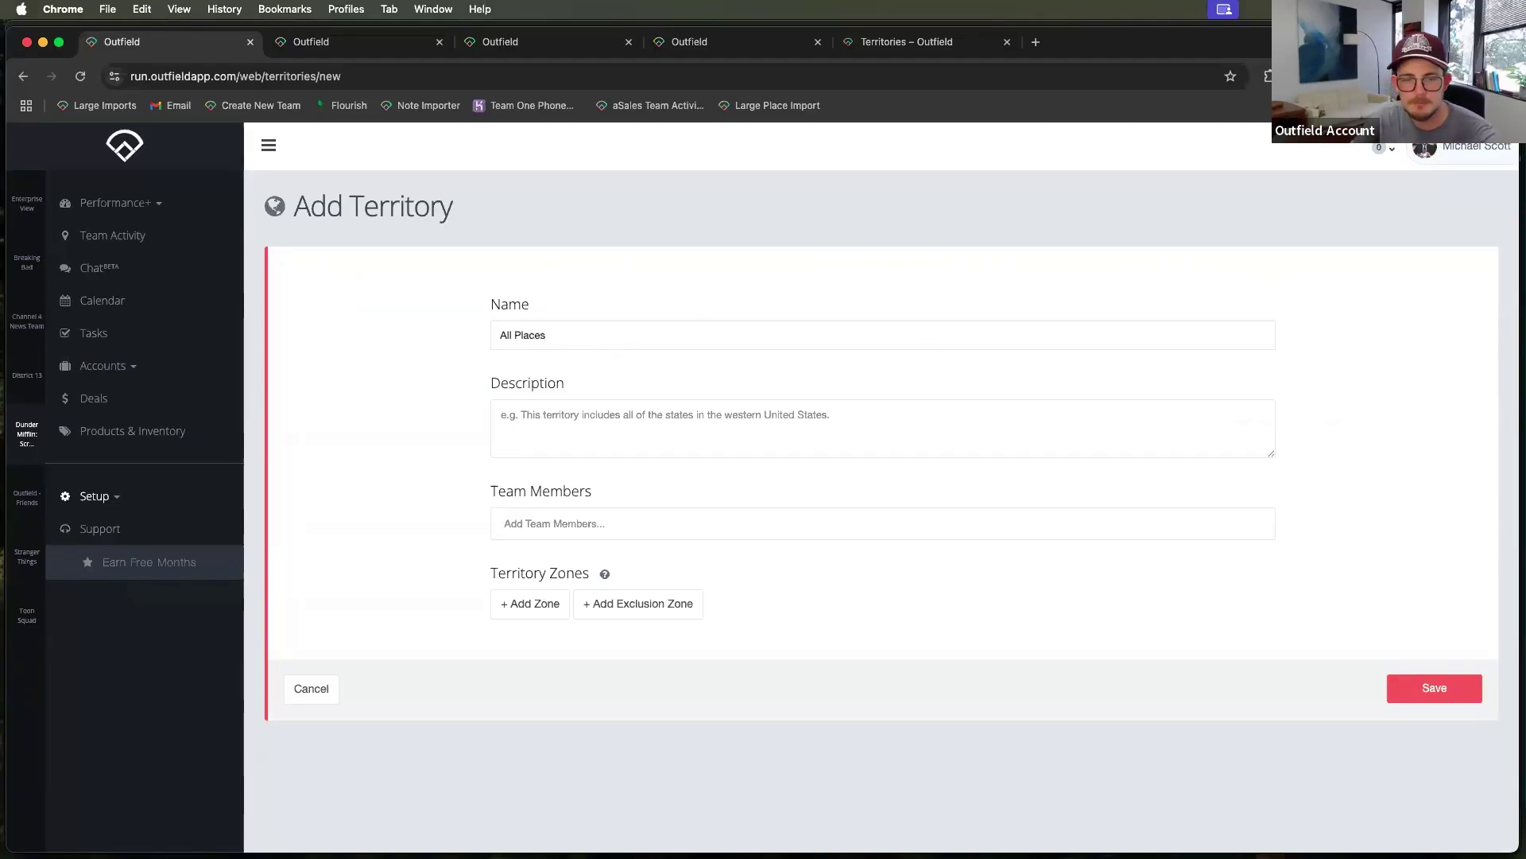
left_click(553, 400)
type("Ever")
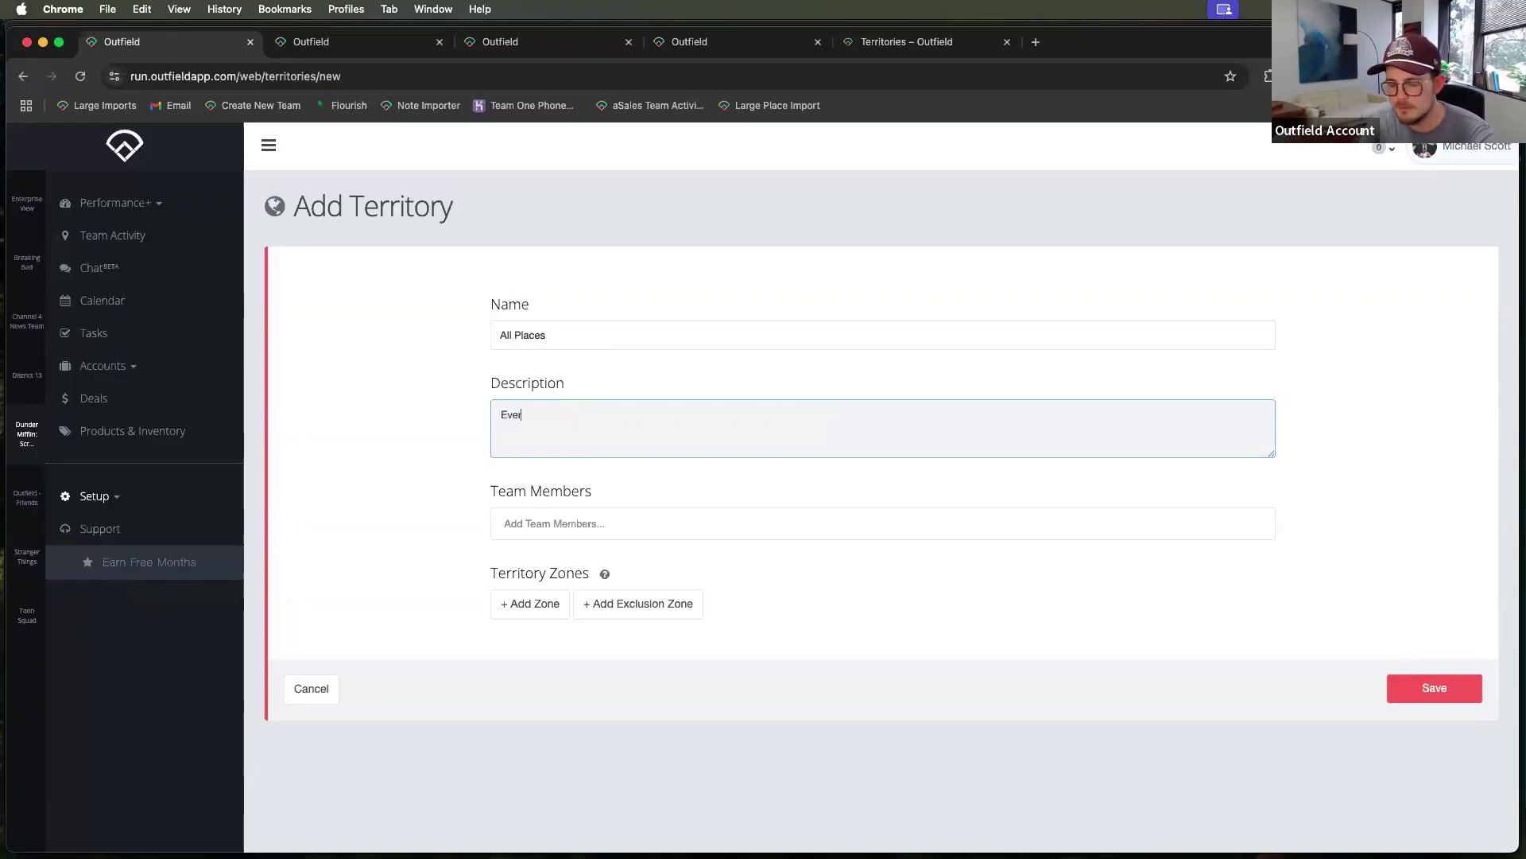
type("y account in Outfield")
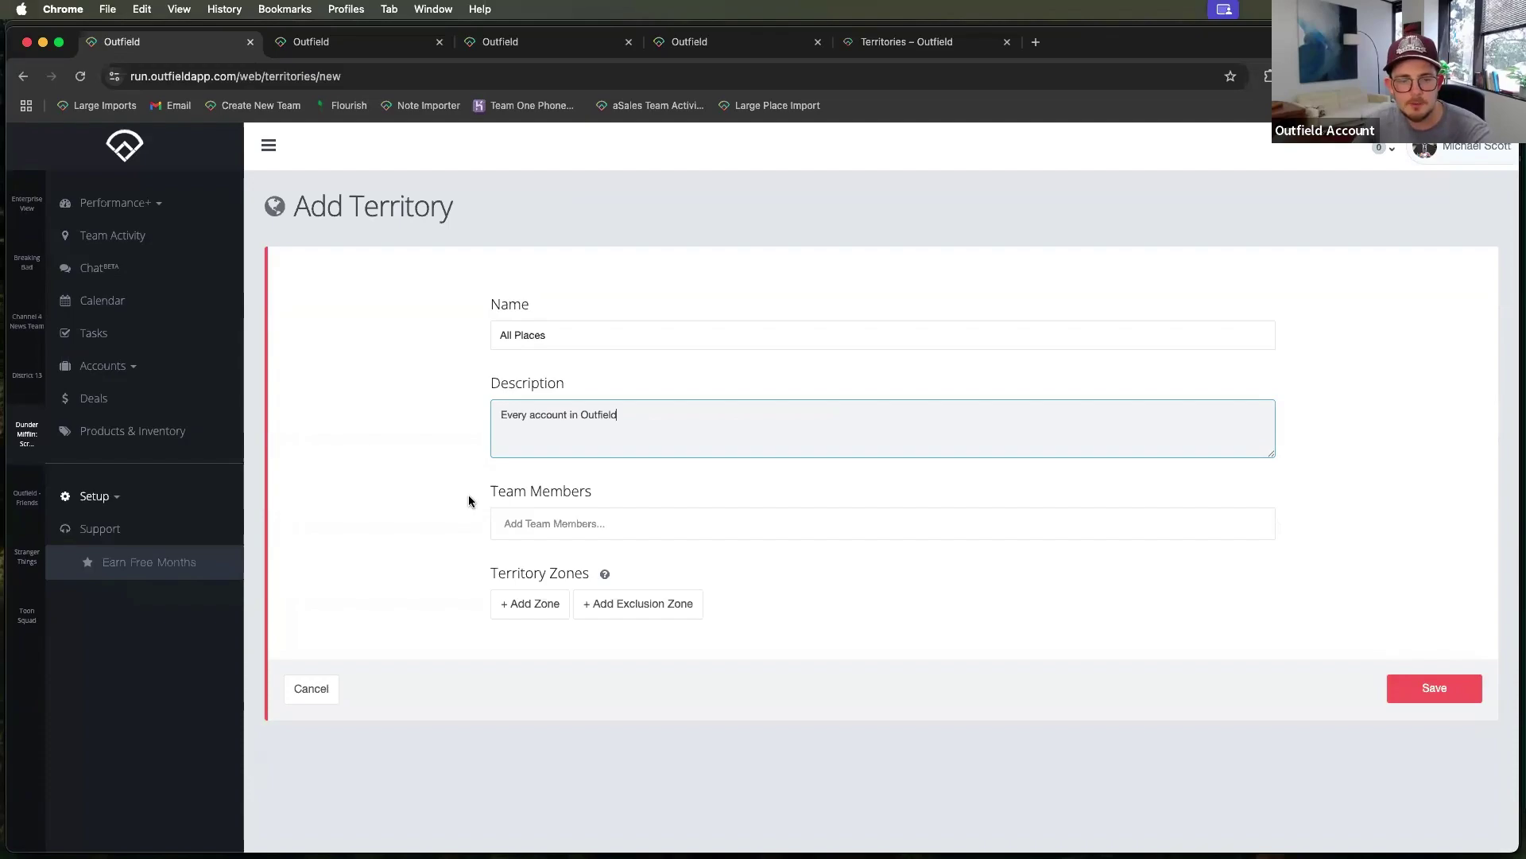
- Assign the signed-in user as team member and add a zone of type All that adds all accounts to the territory
left_click(524, 522)
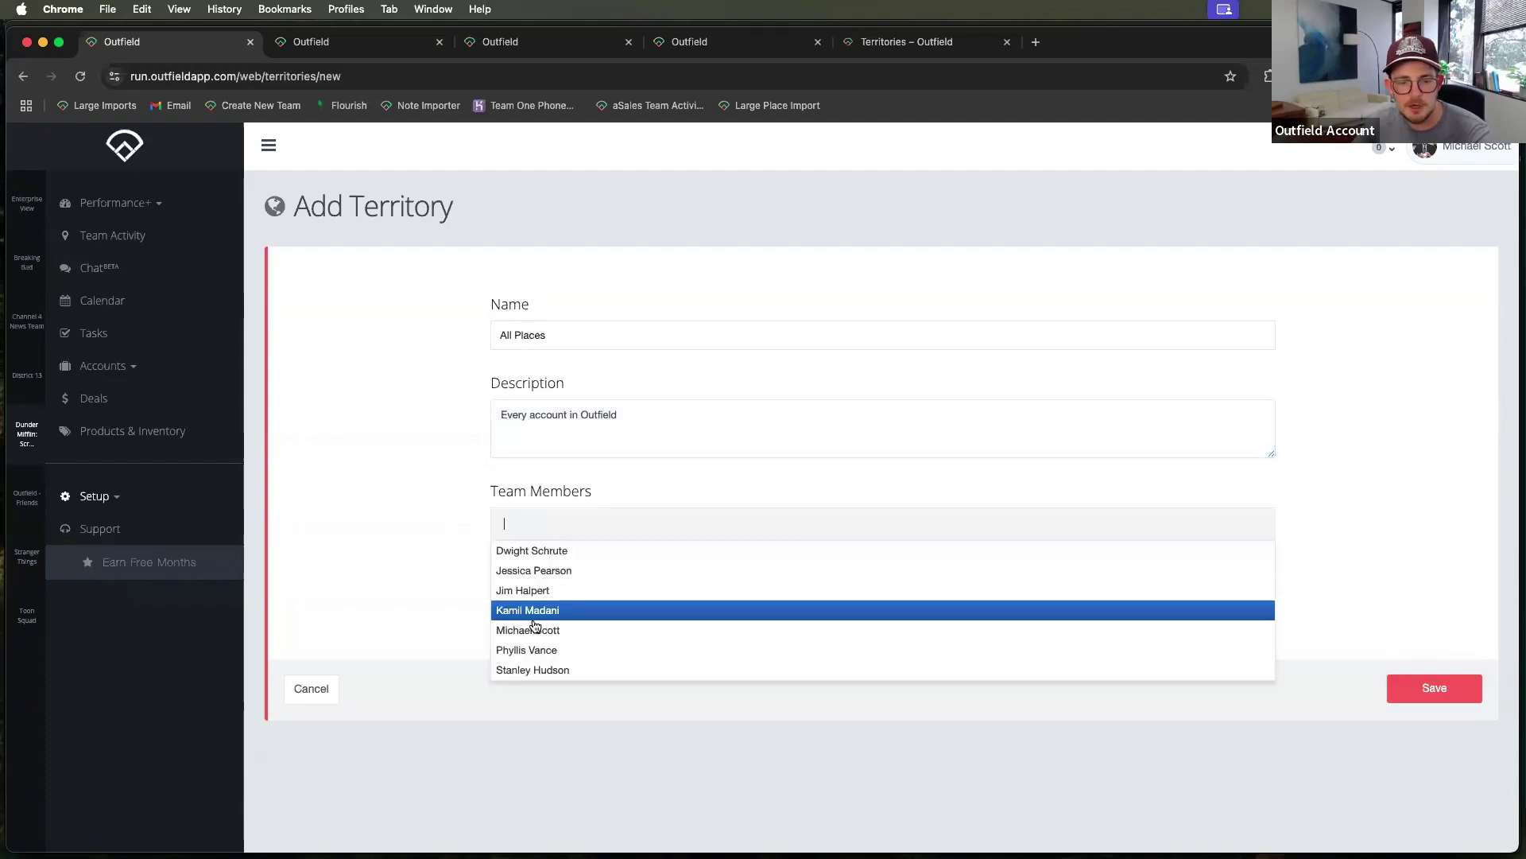
left_click(592, 631)
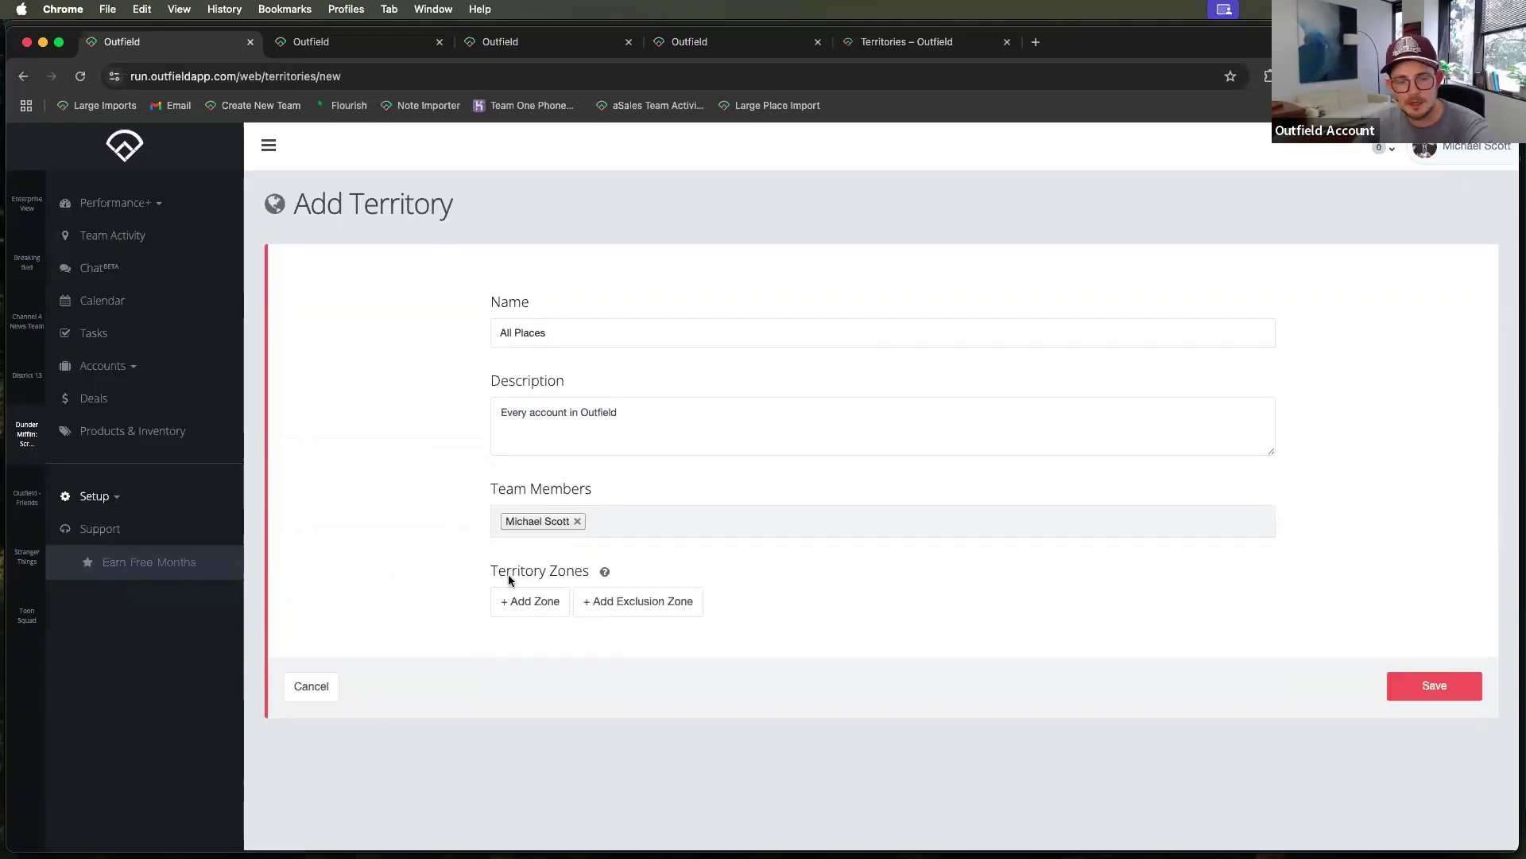
left_click(526, 605)
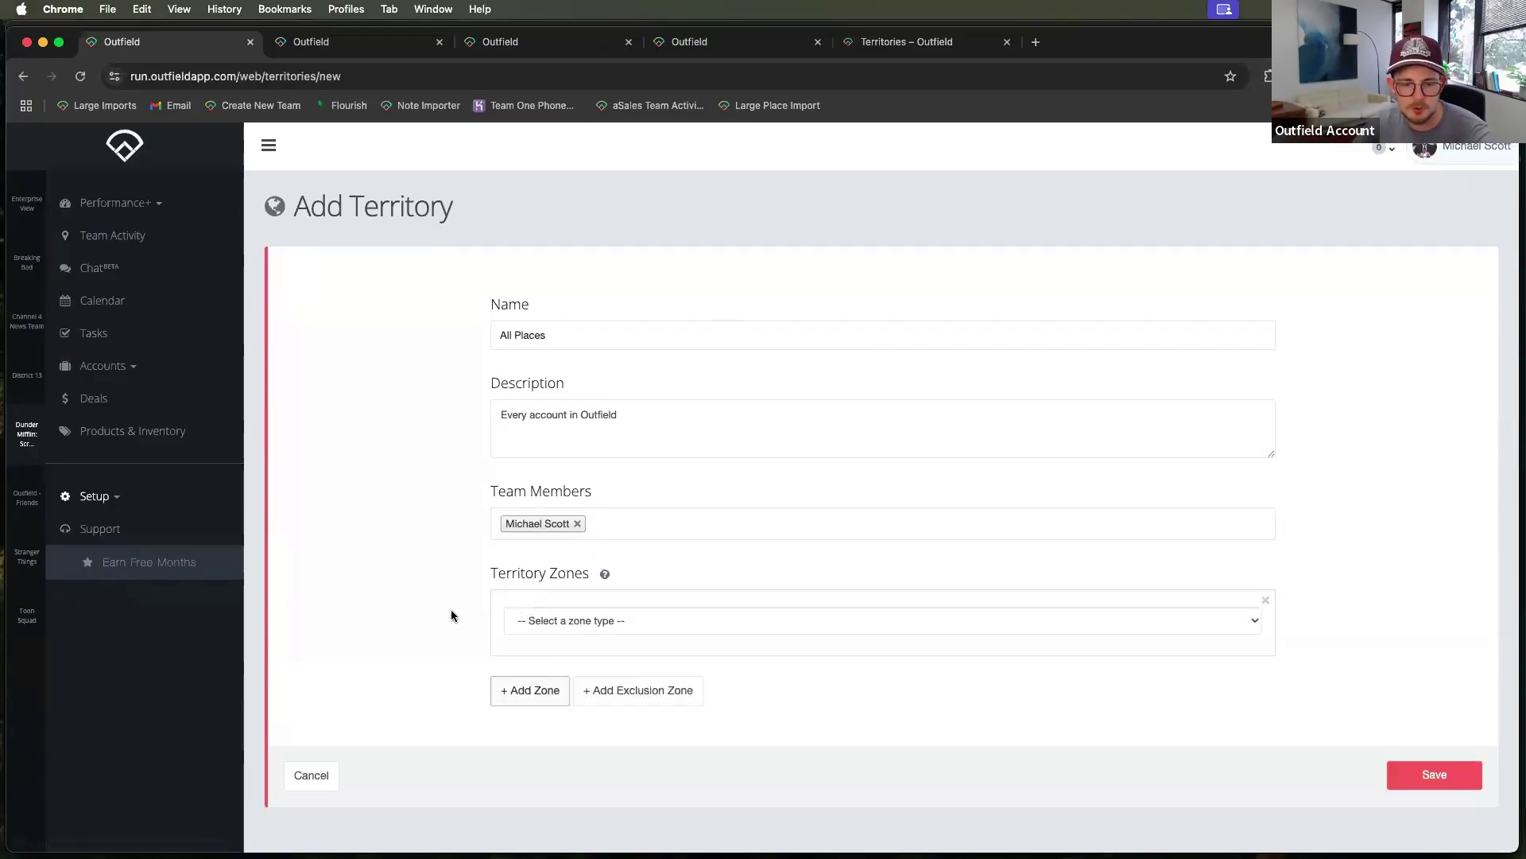
left_click(532, 624)
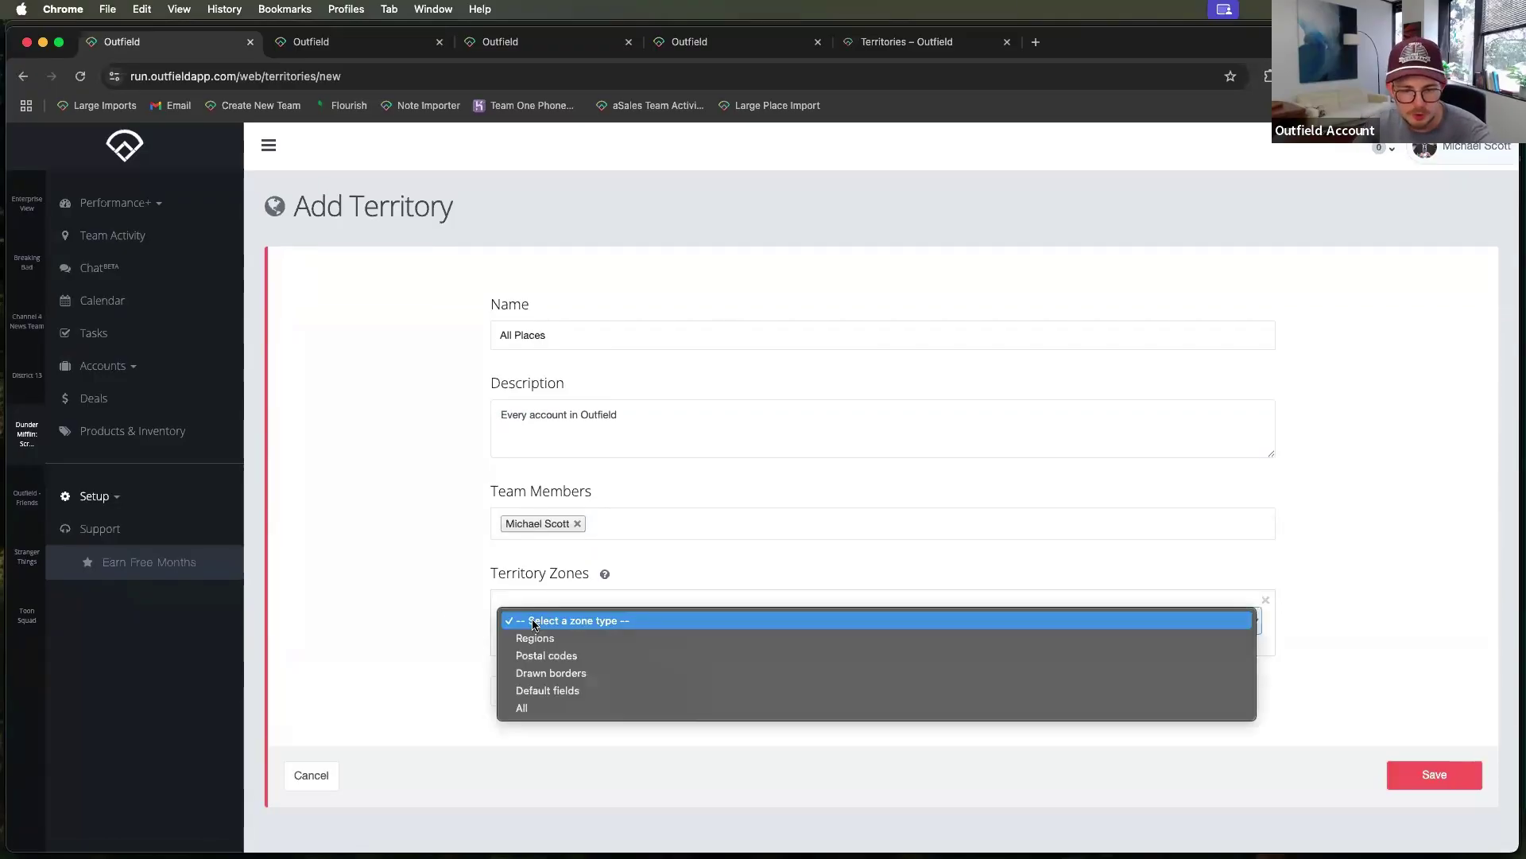
left_click(535, 709)
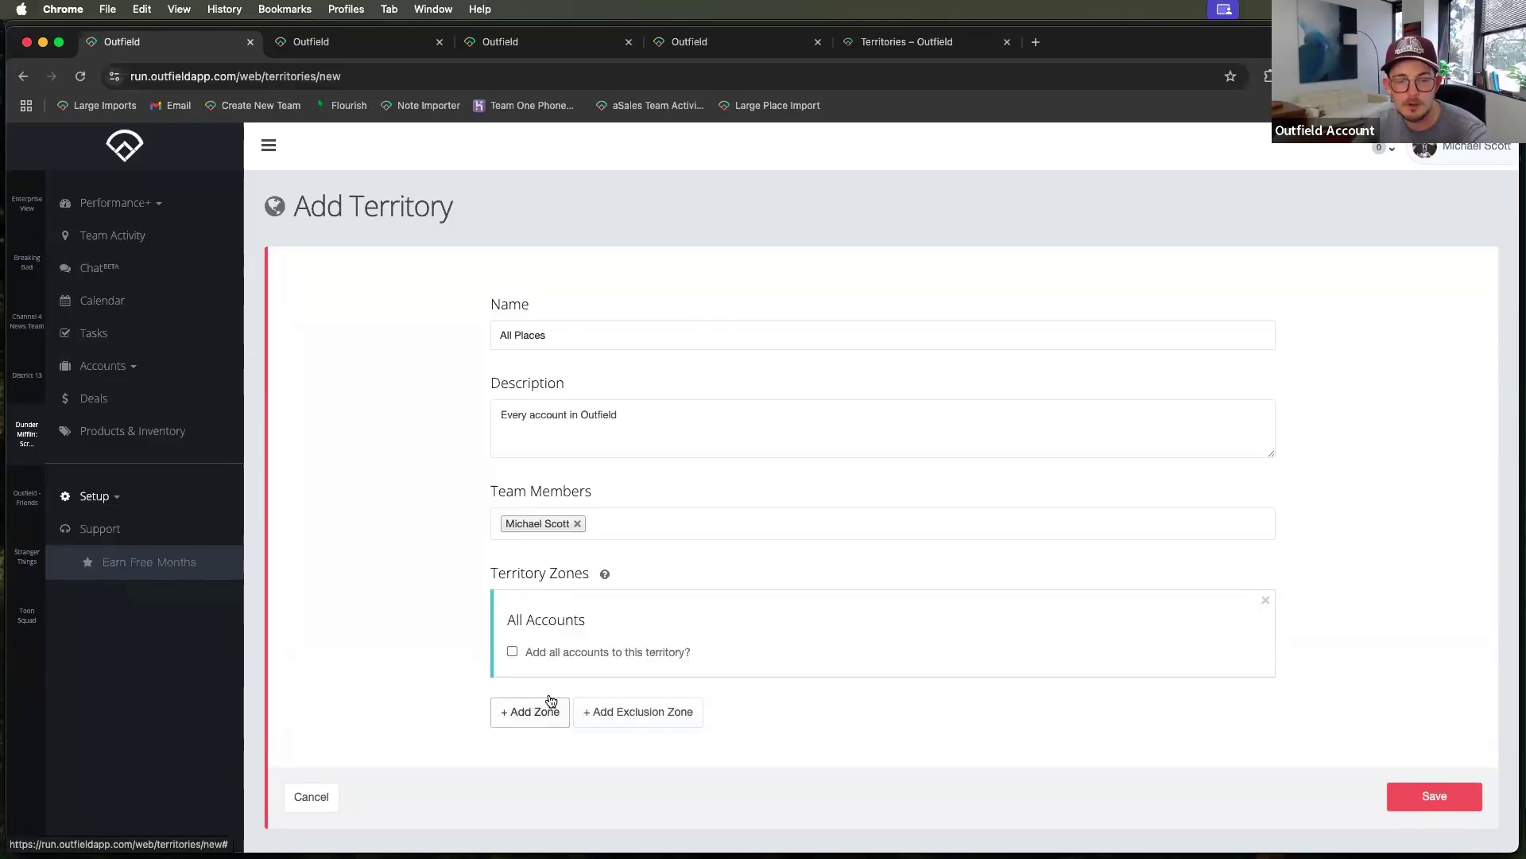
left_click(513, 653)
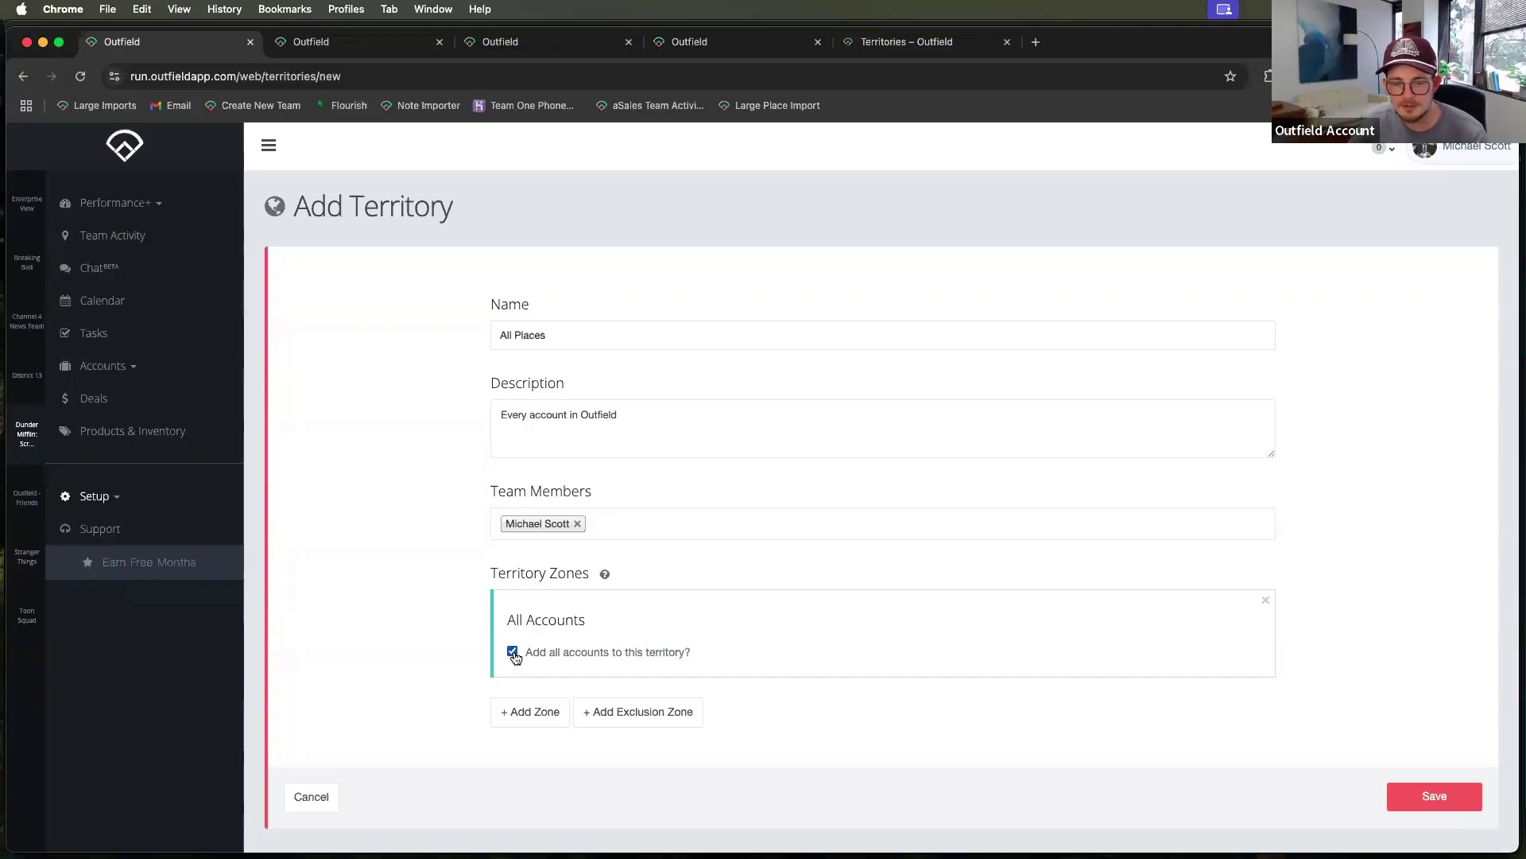
- Save the All Places territory, confirm the team member assignment, and review its map and number of places
left_click(1435, 803)
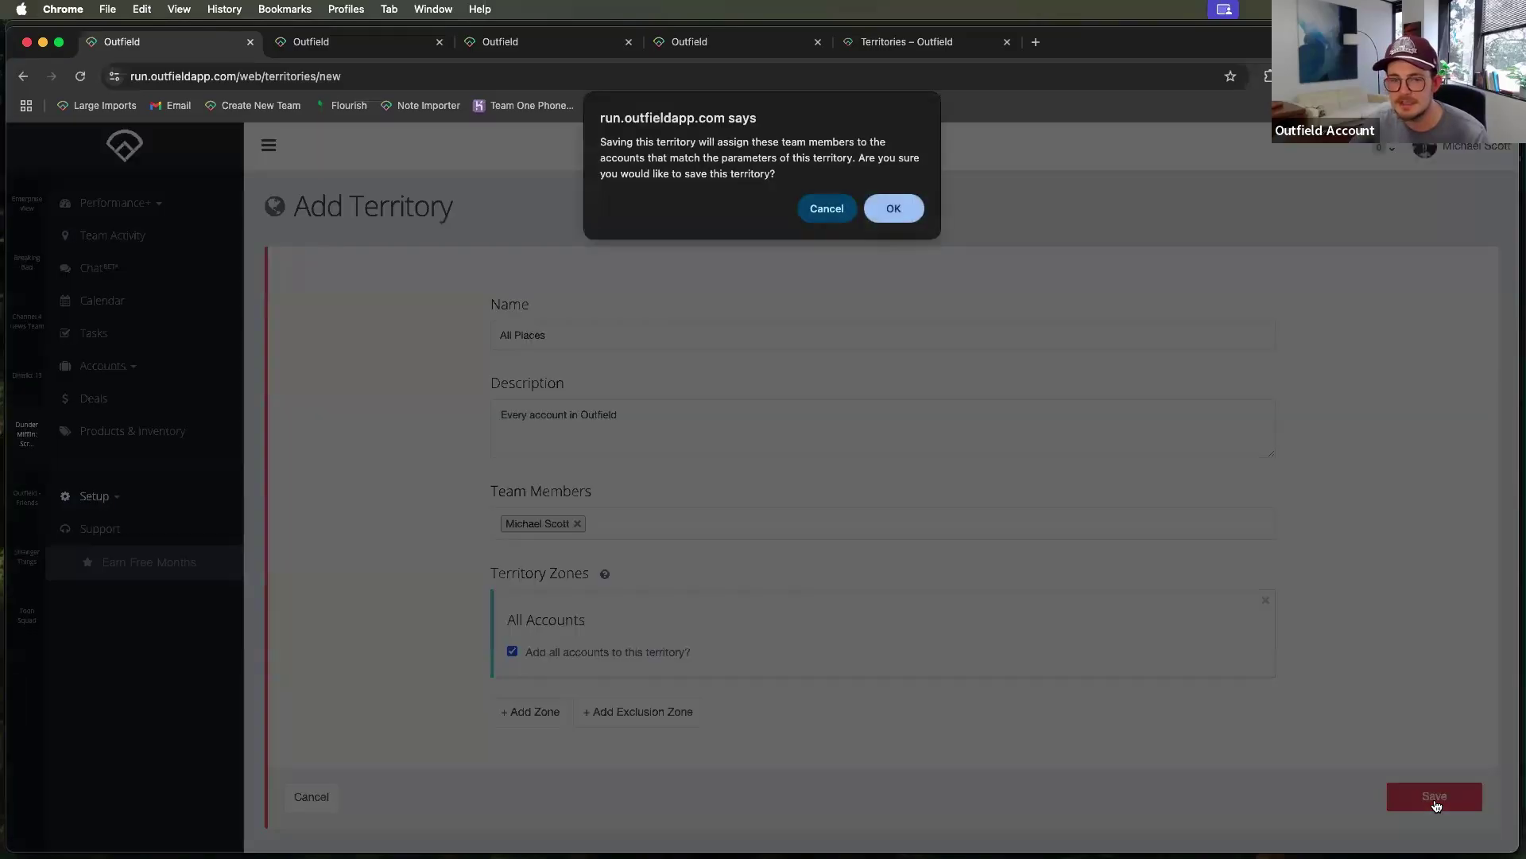
left_click(890, 208)
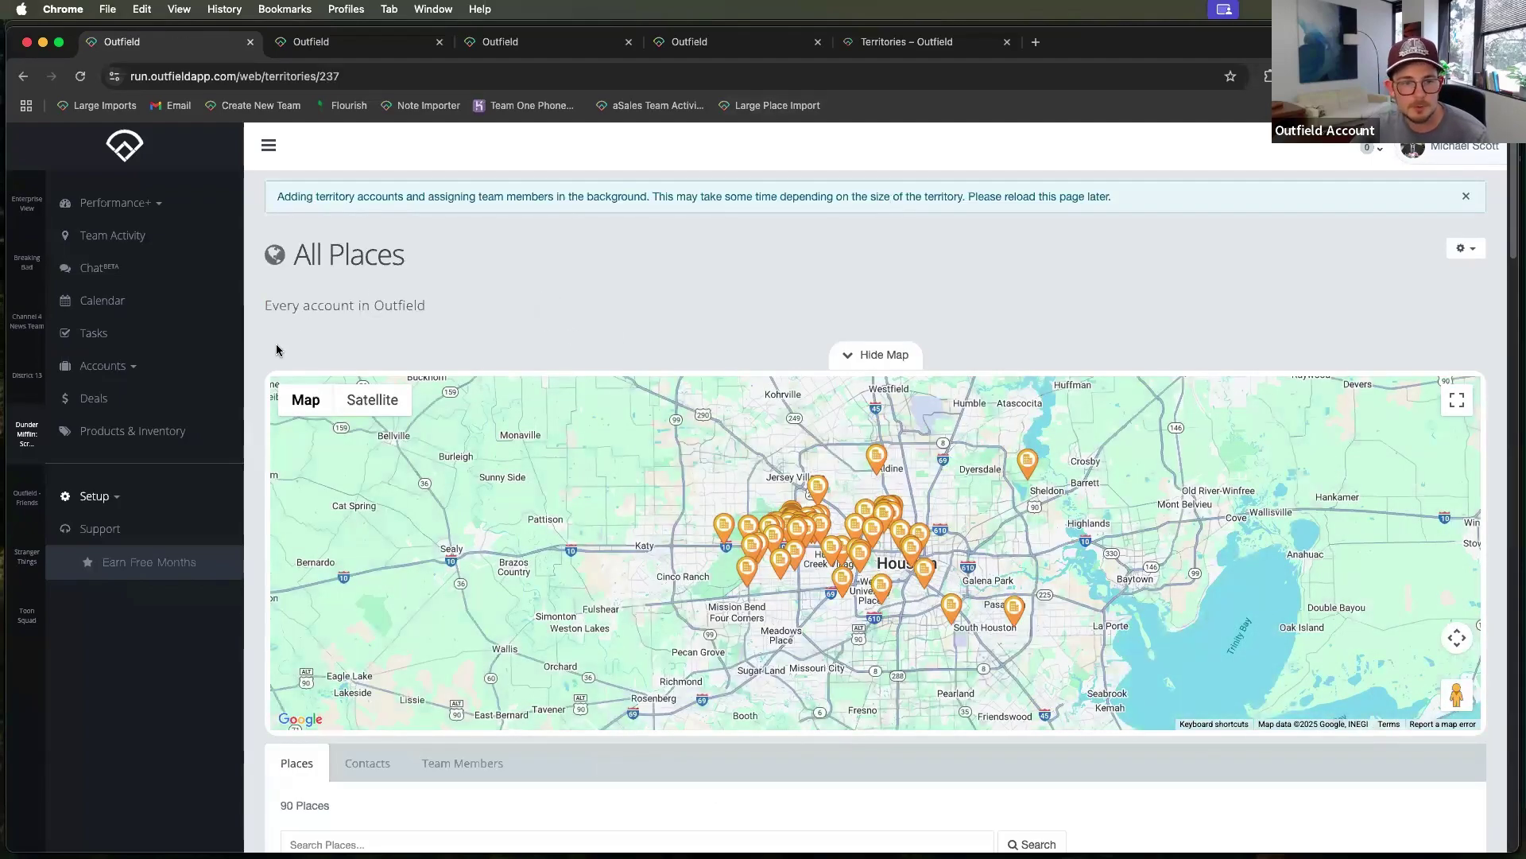
scroll(277, 350, "down", 1)
scroll(277, 350, "down", 5)
double_click(286, 504)
left_click_drag(286, 510, 322, 512)
left_click(321, 509)
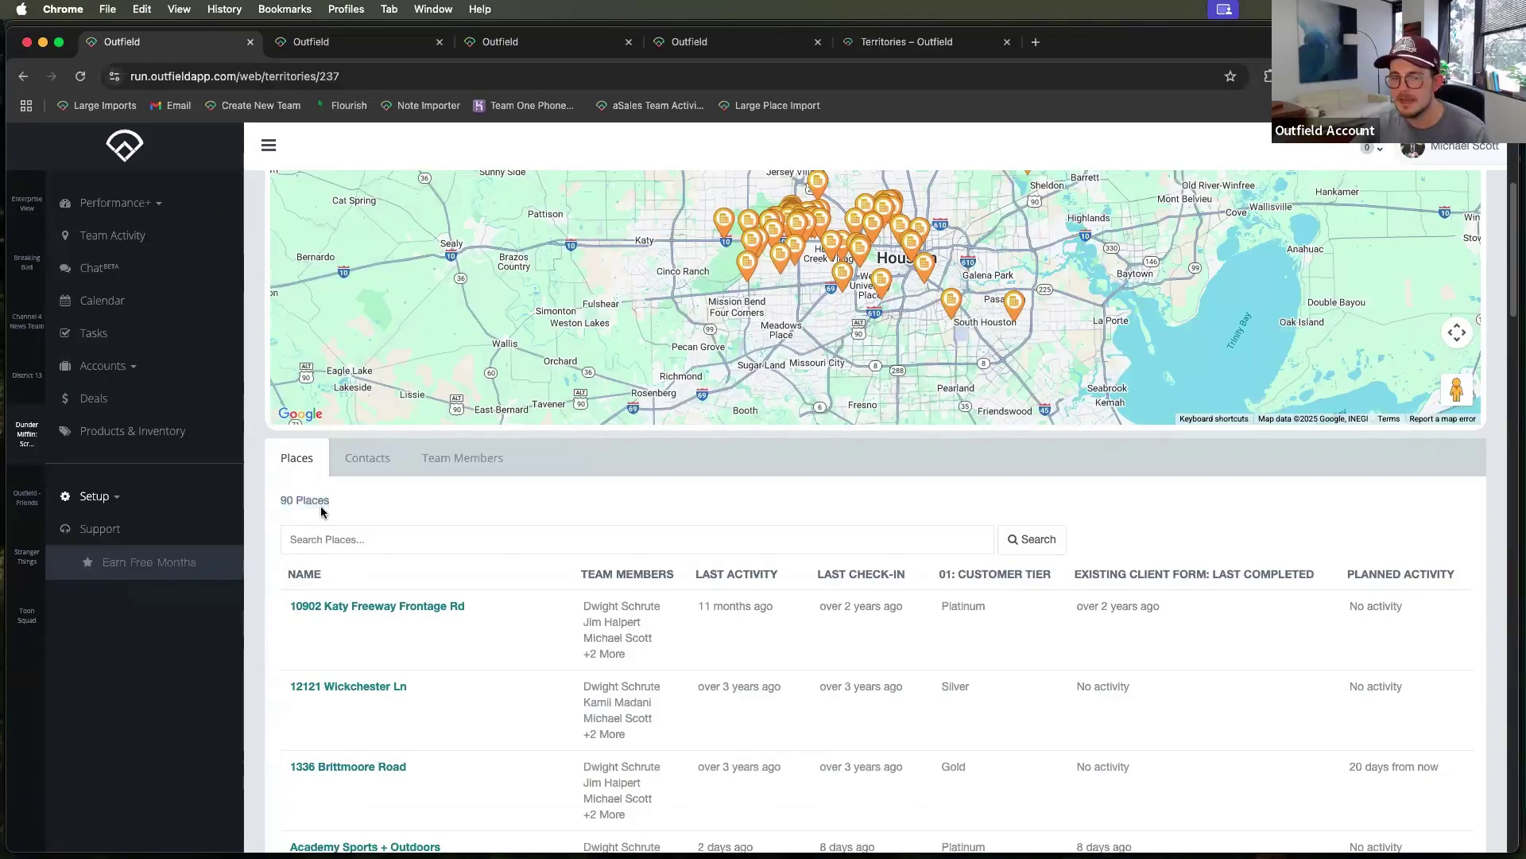
scroll(295, 558, "down", 3)
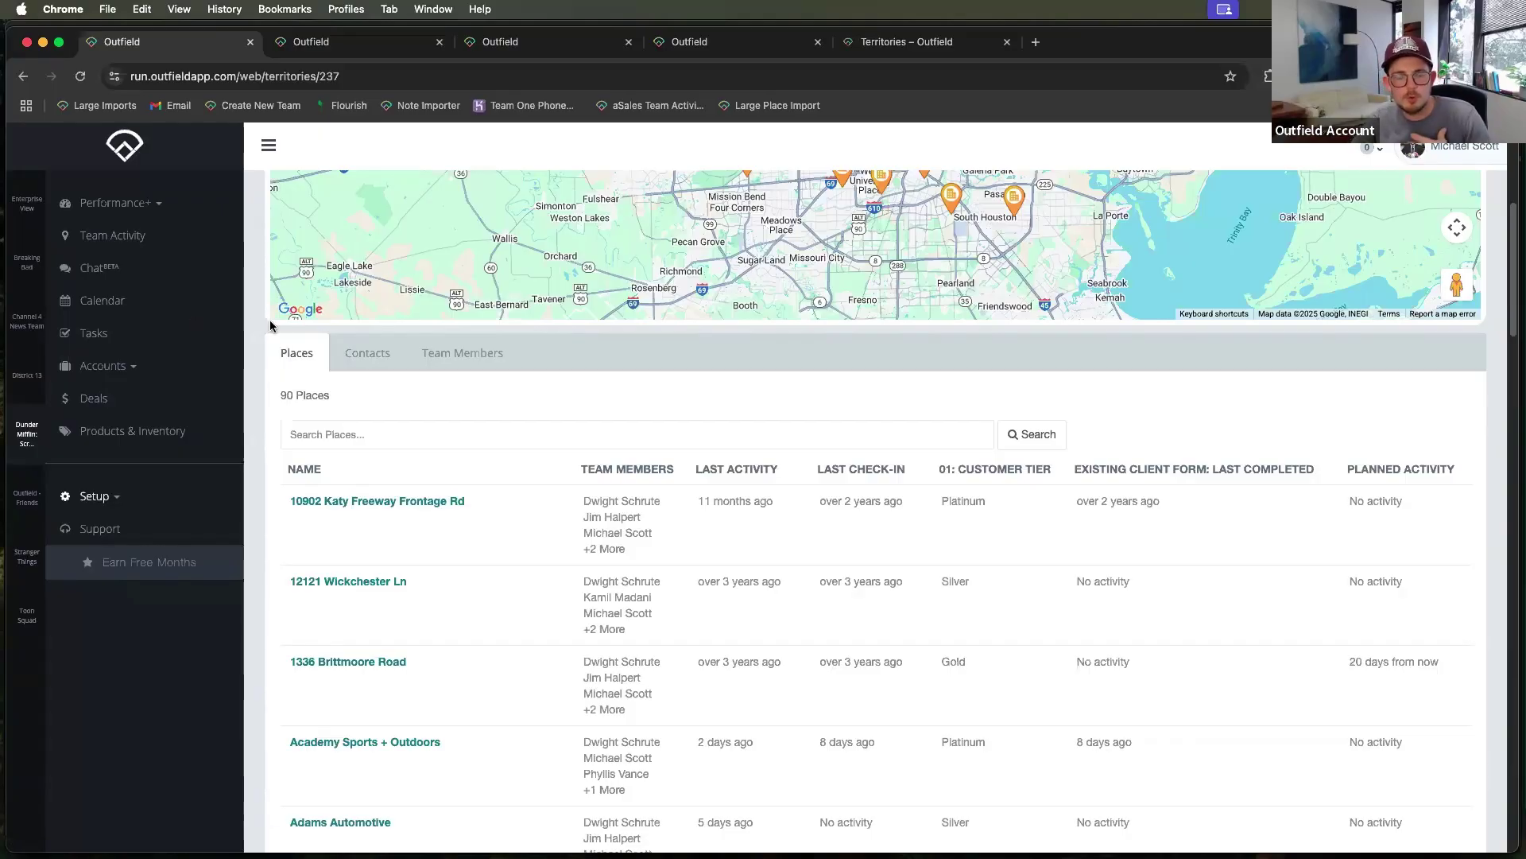
- Review the territories list and look over the zone types available for a new territory
left_click(87, 493)
left_click(146, 308)
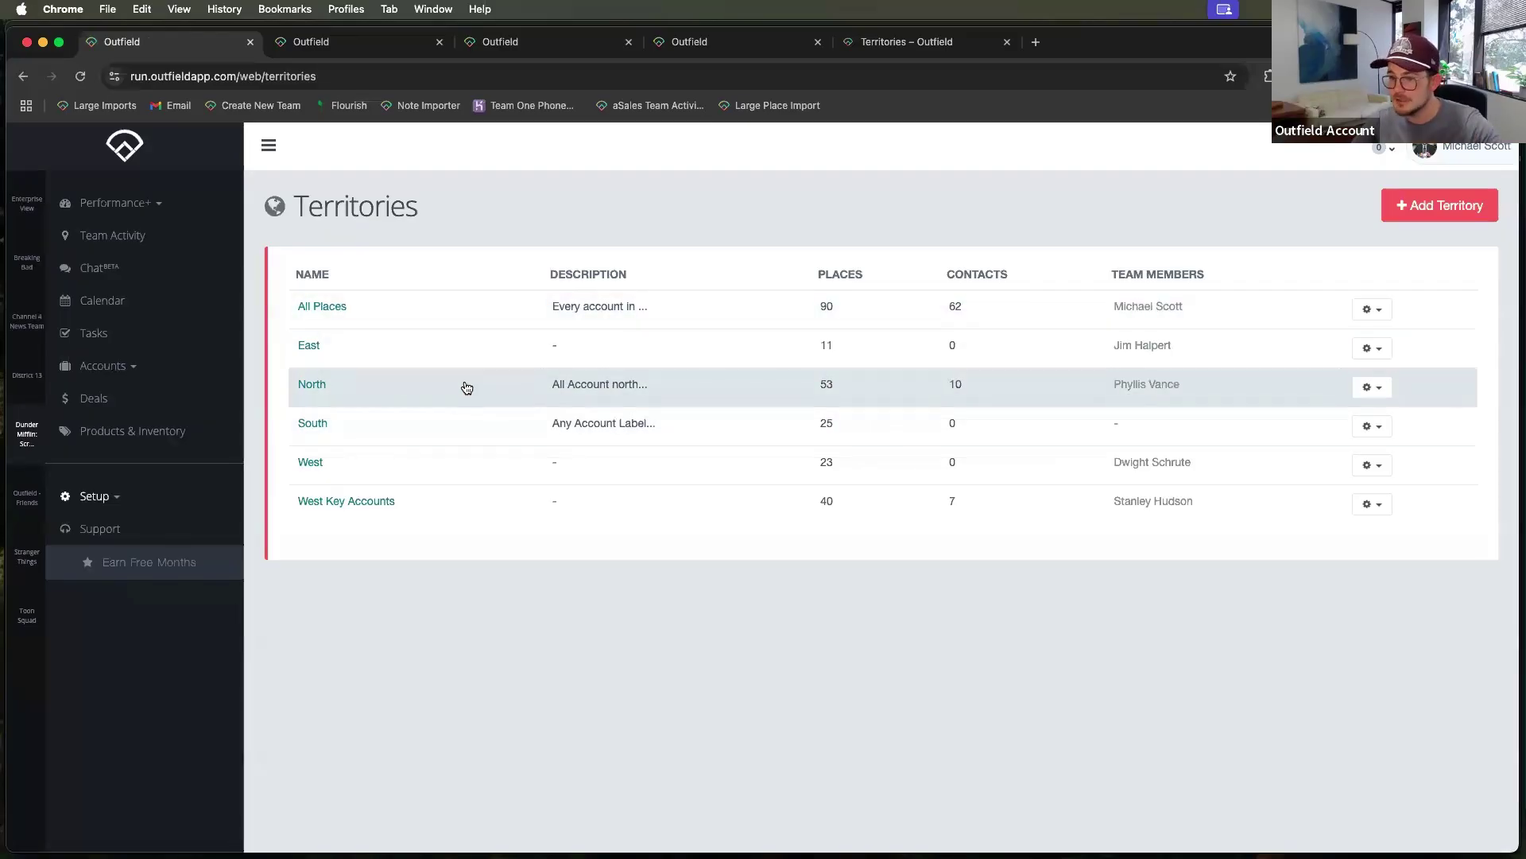
left_click(1423, 205)
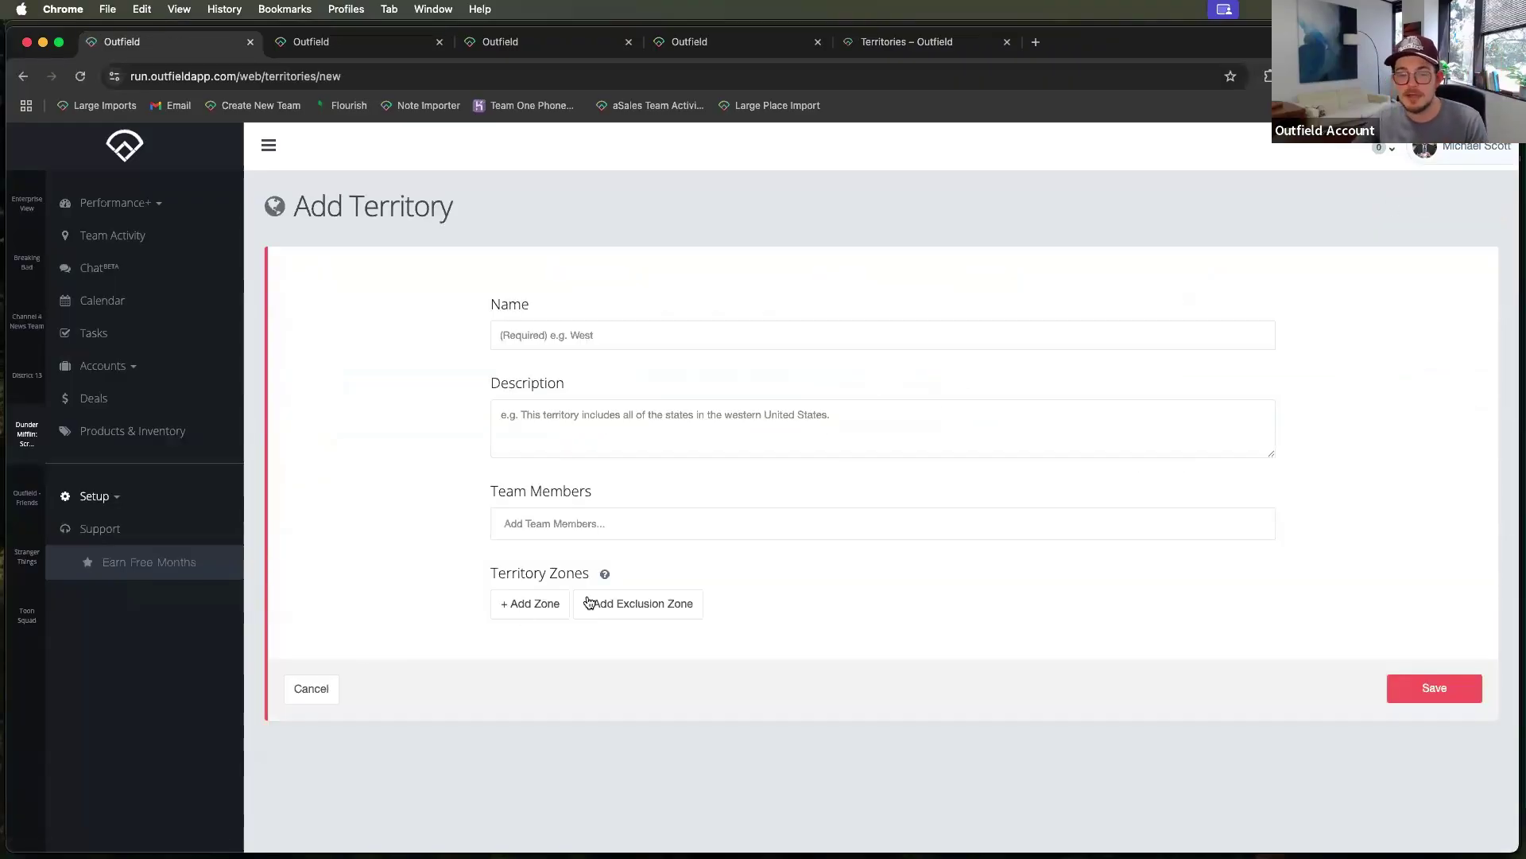
left_click(521, 606)
left_click(561, 617)
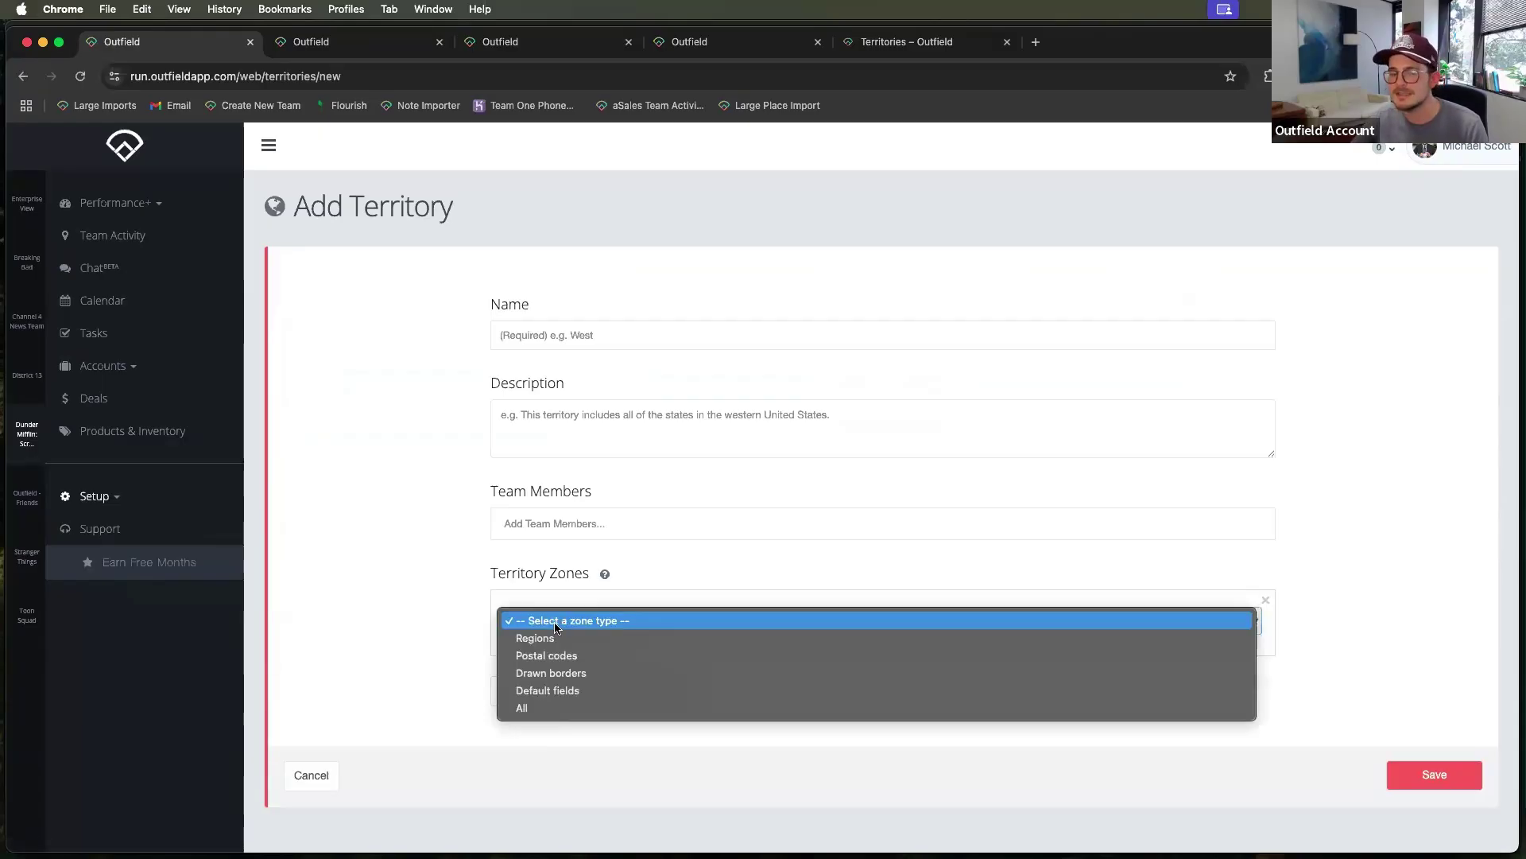
left_click(426, 653)
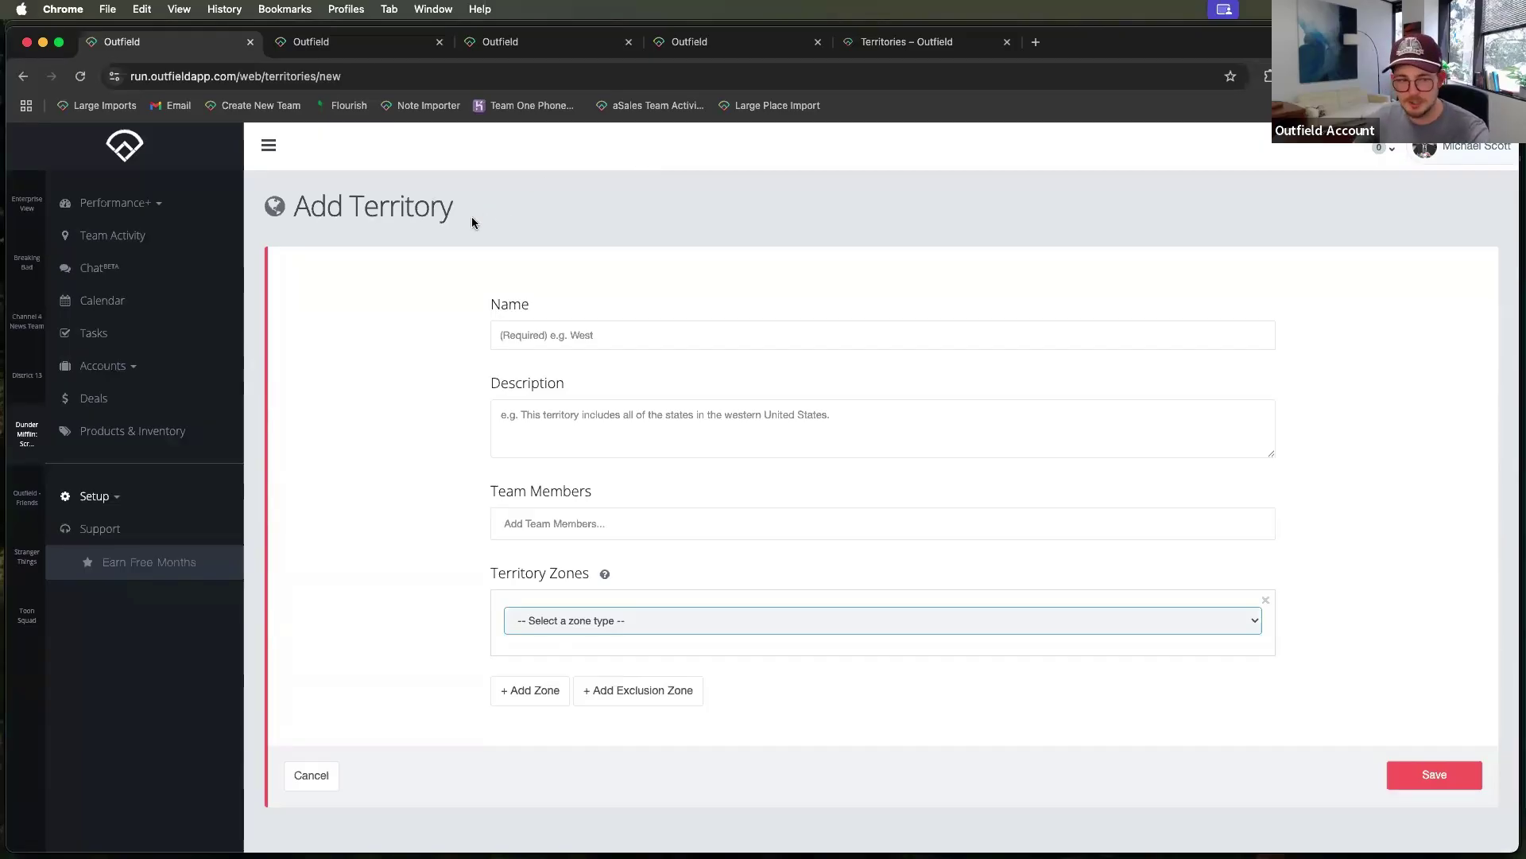
- Leave the new territory form and open the Places list of accounts
left_click(122, 368)
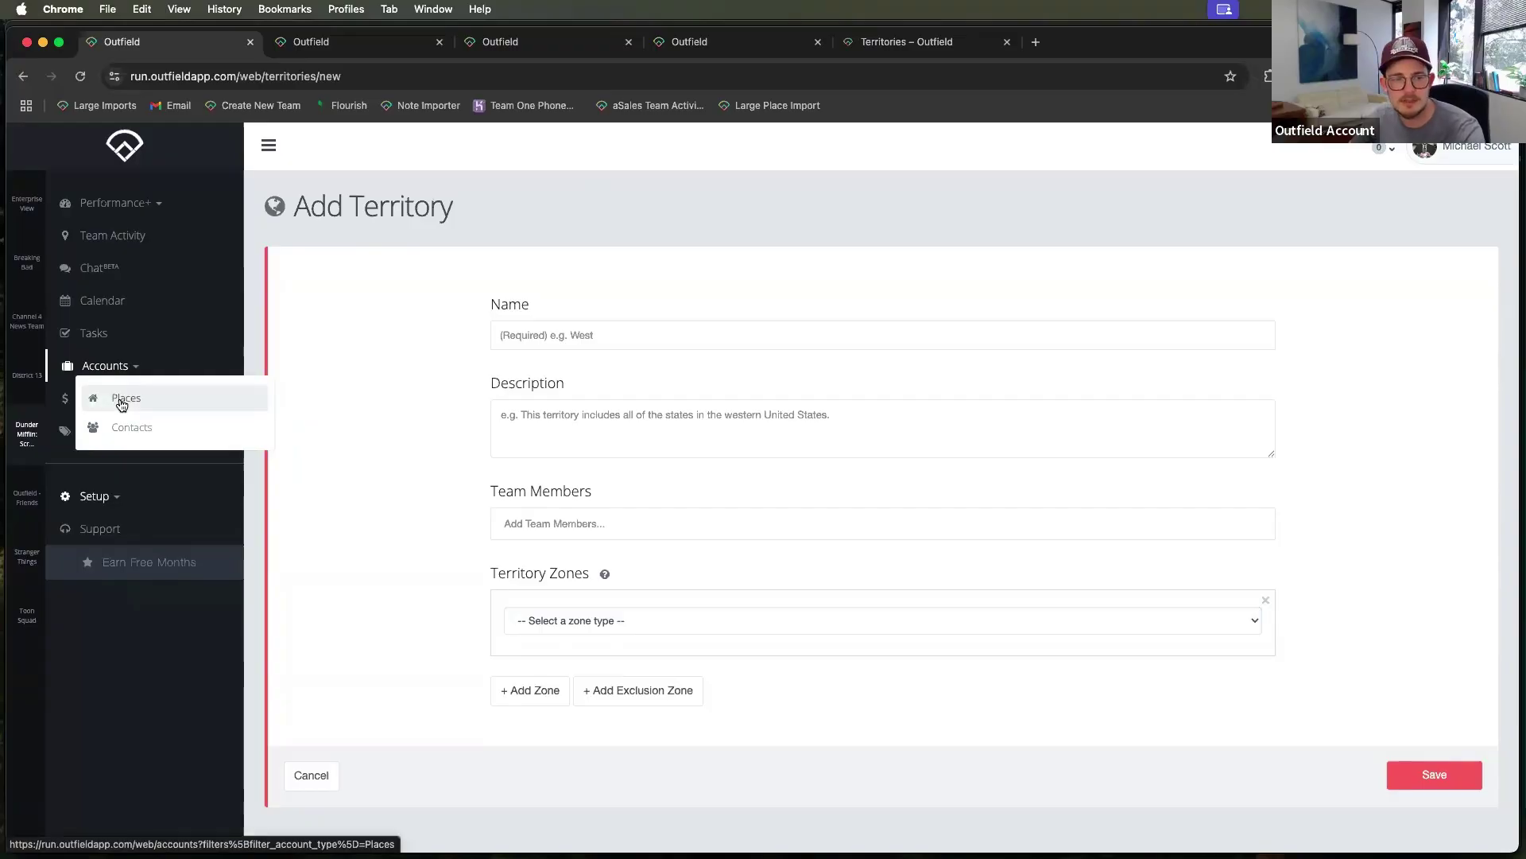
left_click(122, 401)
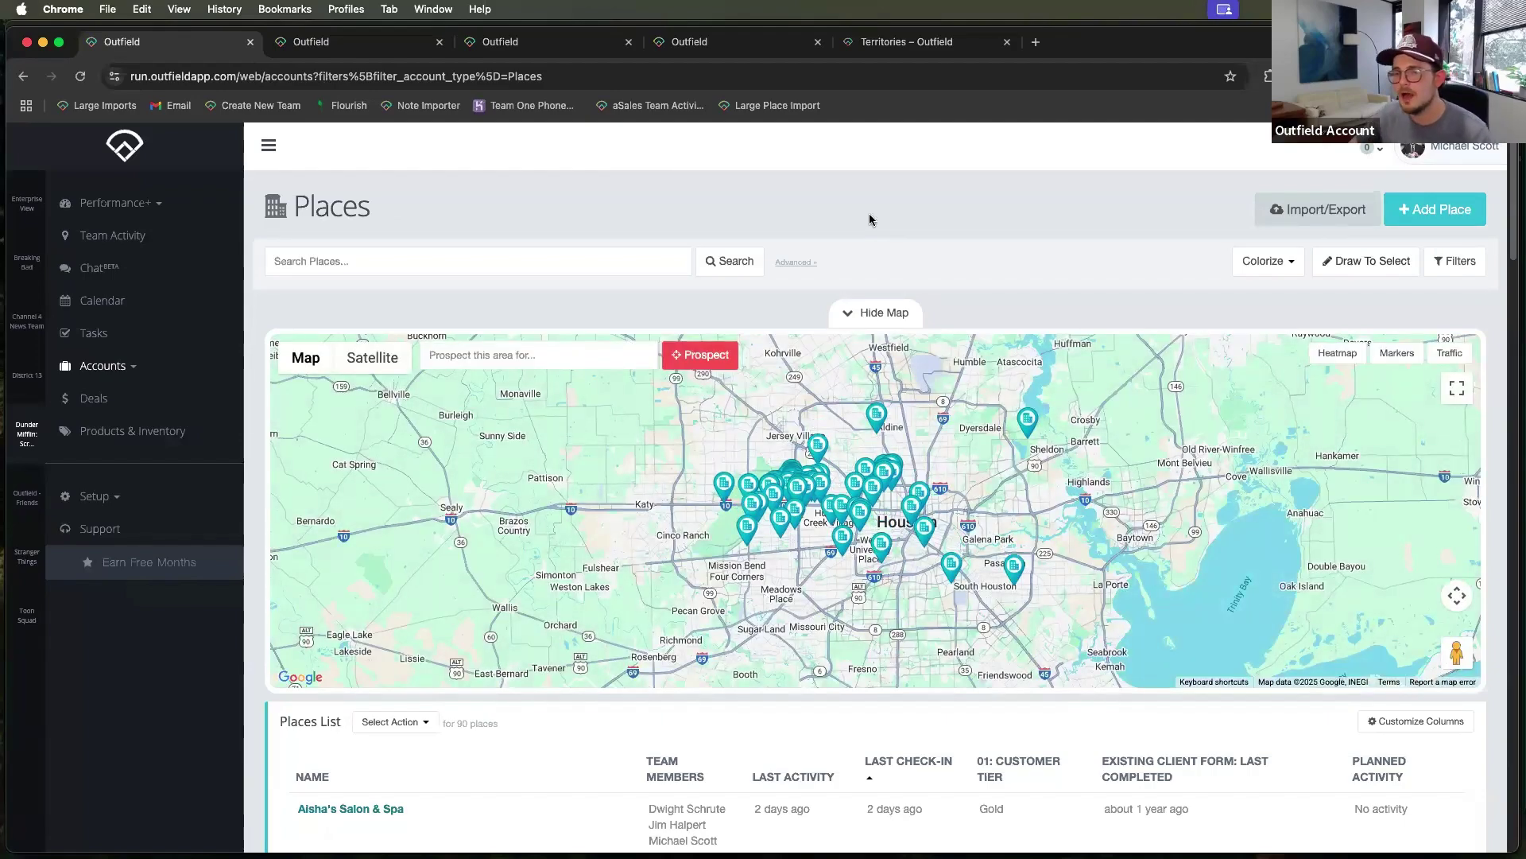
- Filter the Places list to show only accounts in the North territory
left_click(1472, 272)
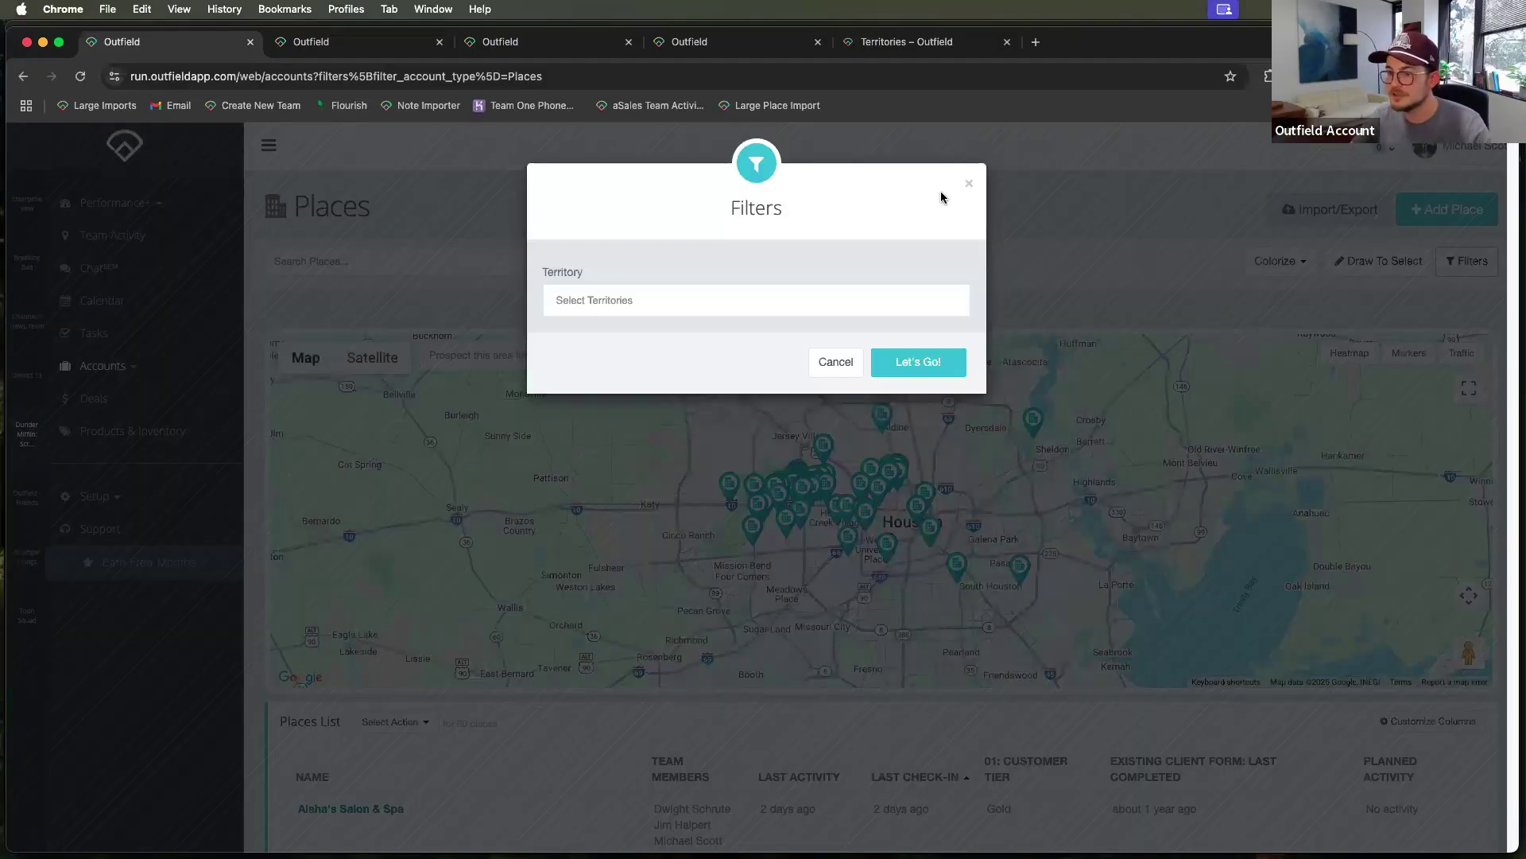
left_click(631, 306)
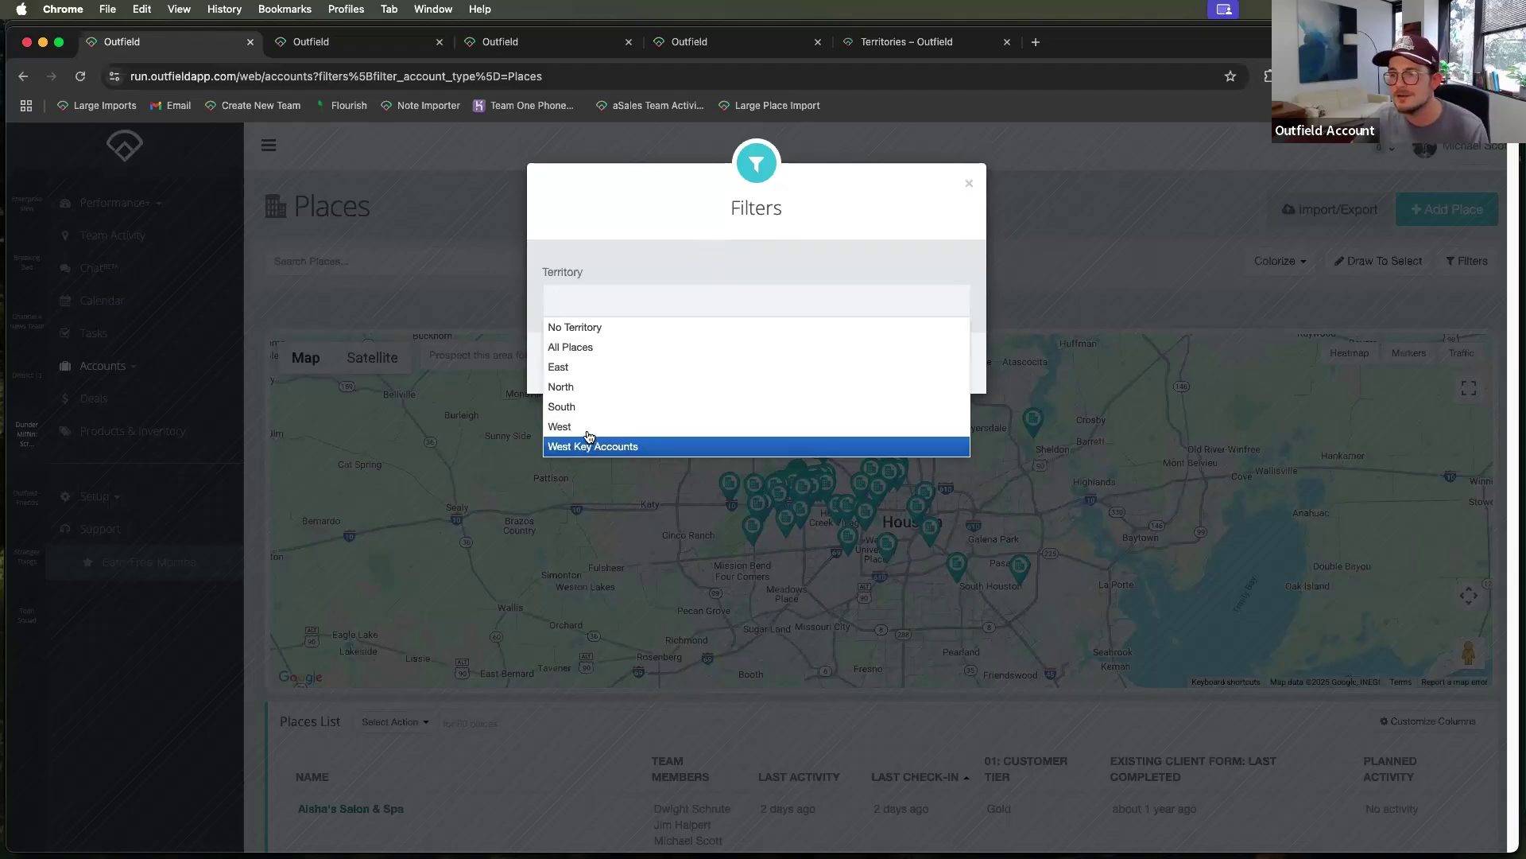
left_click(561, 389)
left_click(906, 359)
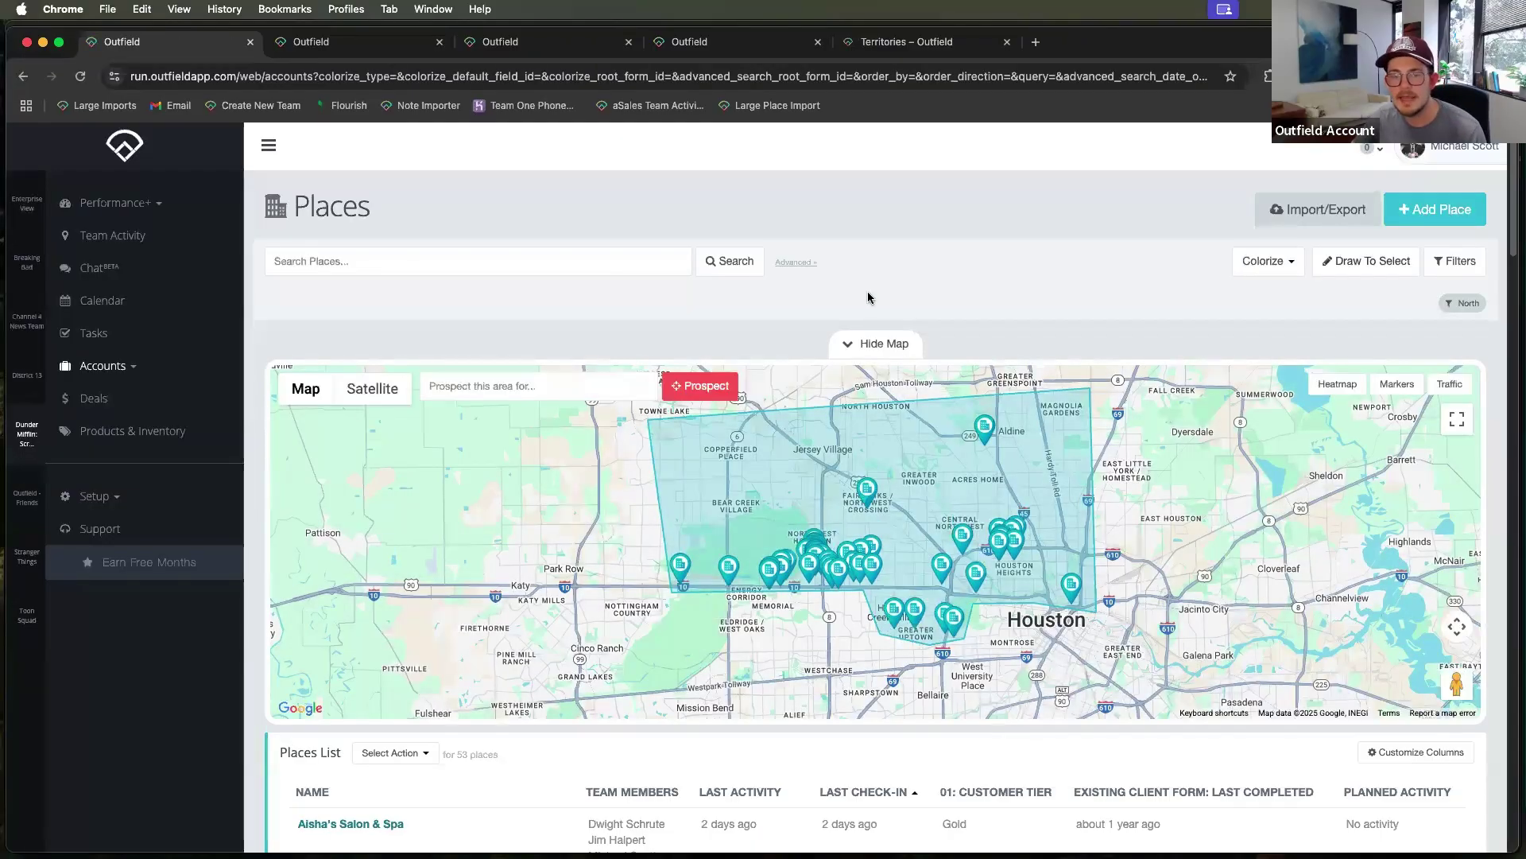
- Review the bulk actions available for the places in the filtered list
scroll(866, 270, "down", 2)
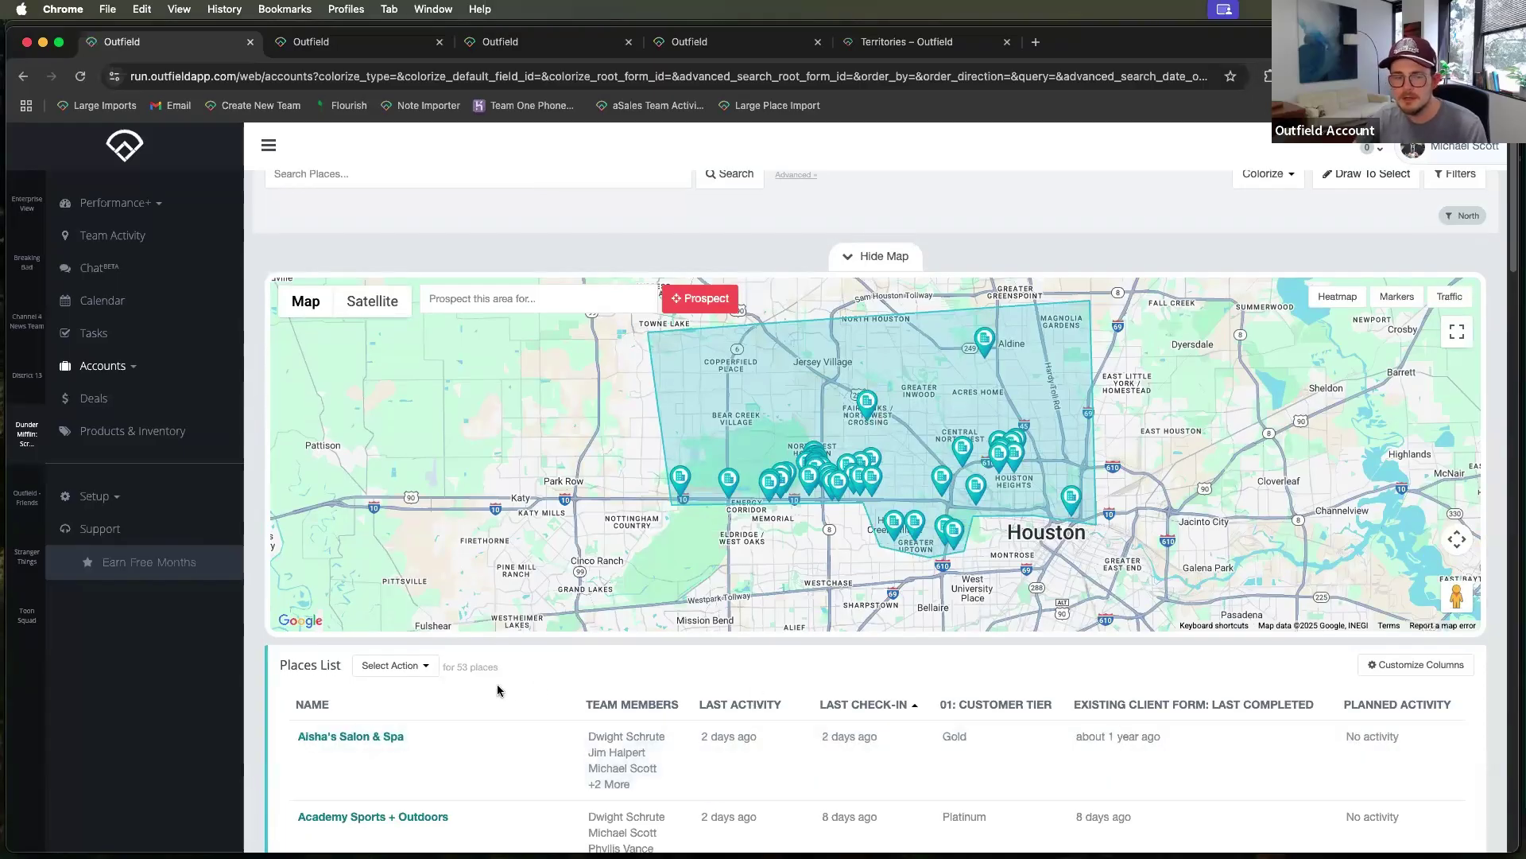
left_click(419, 667)
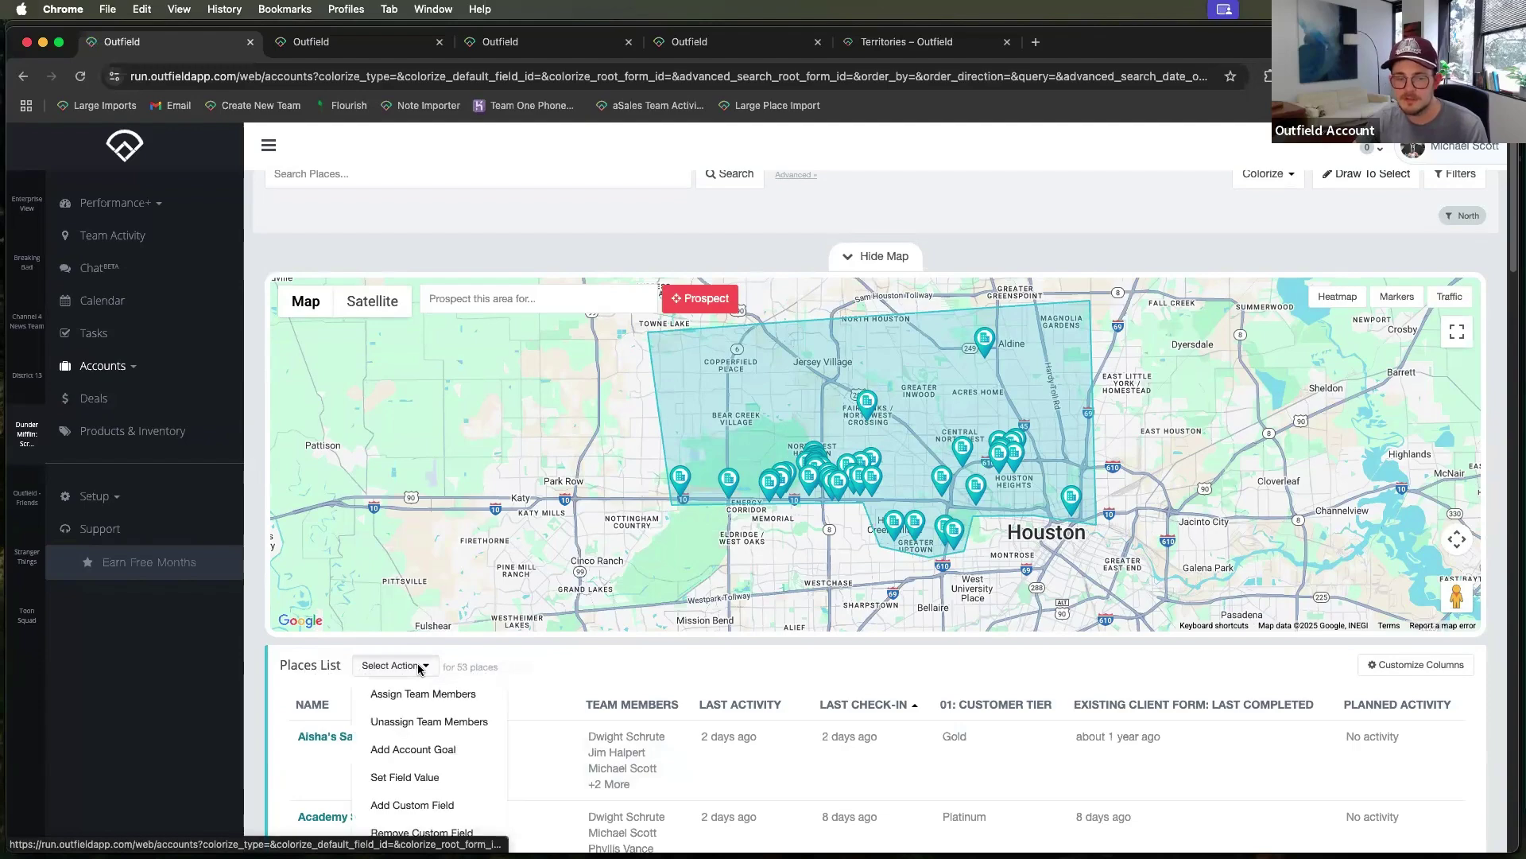
scroll(413, 636, "down", 5)
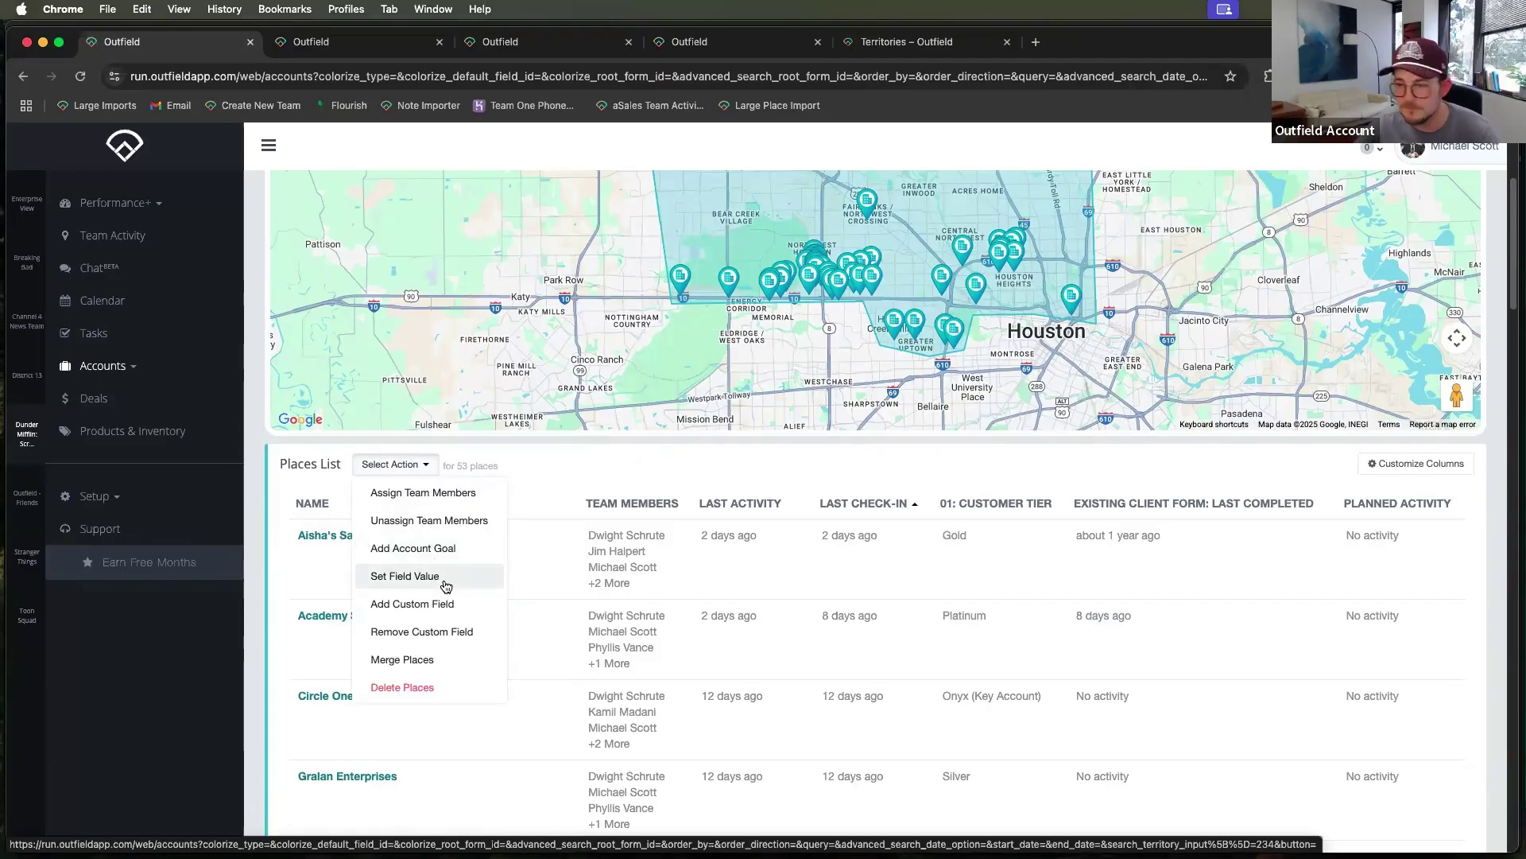
left_click(618, 472)
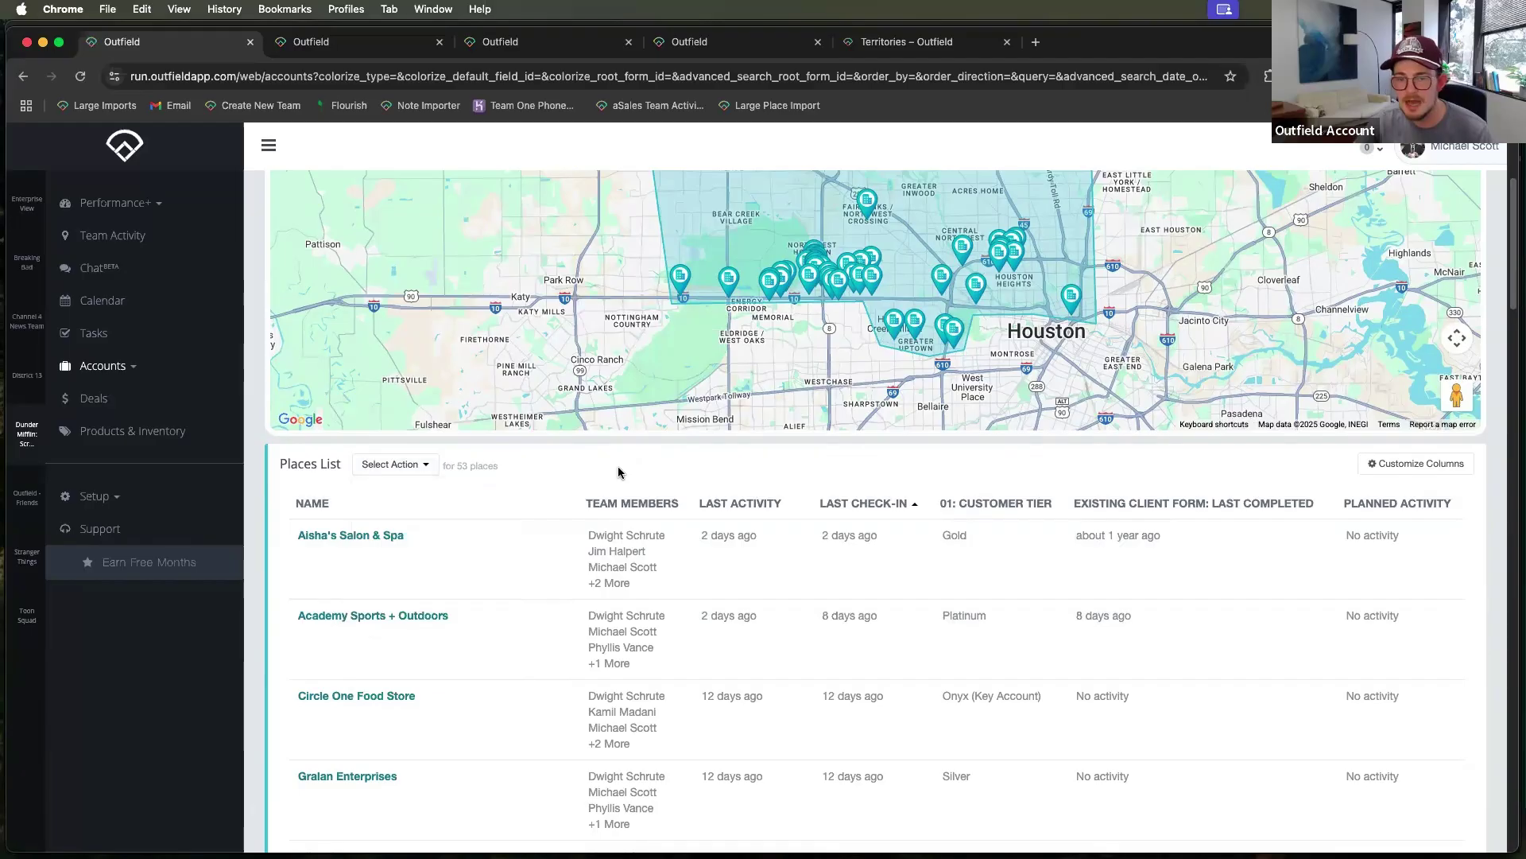
- Unassign one team member from all places in the North-filtered list and confirm the bulk change
scroll(619, 472, "up", 4)
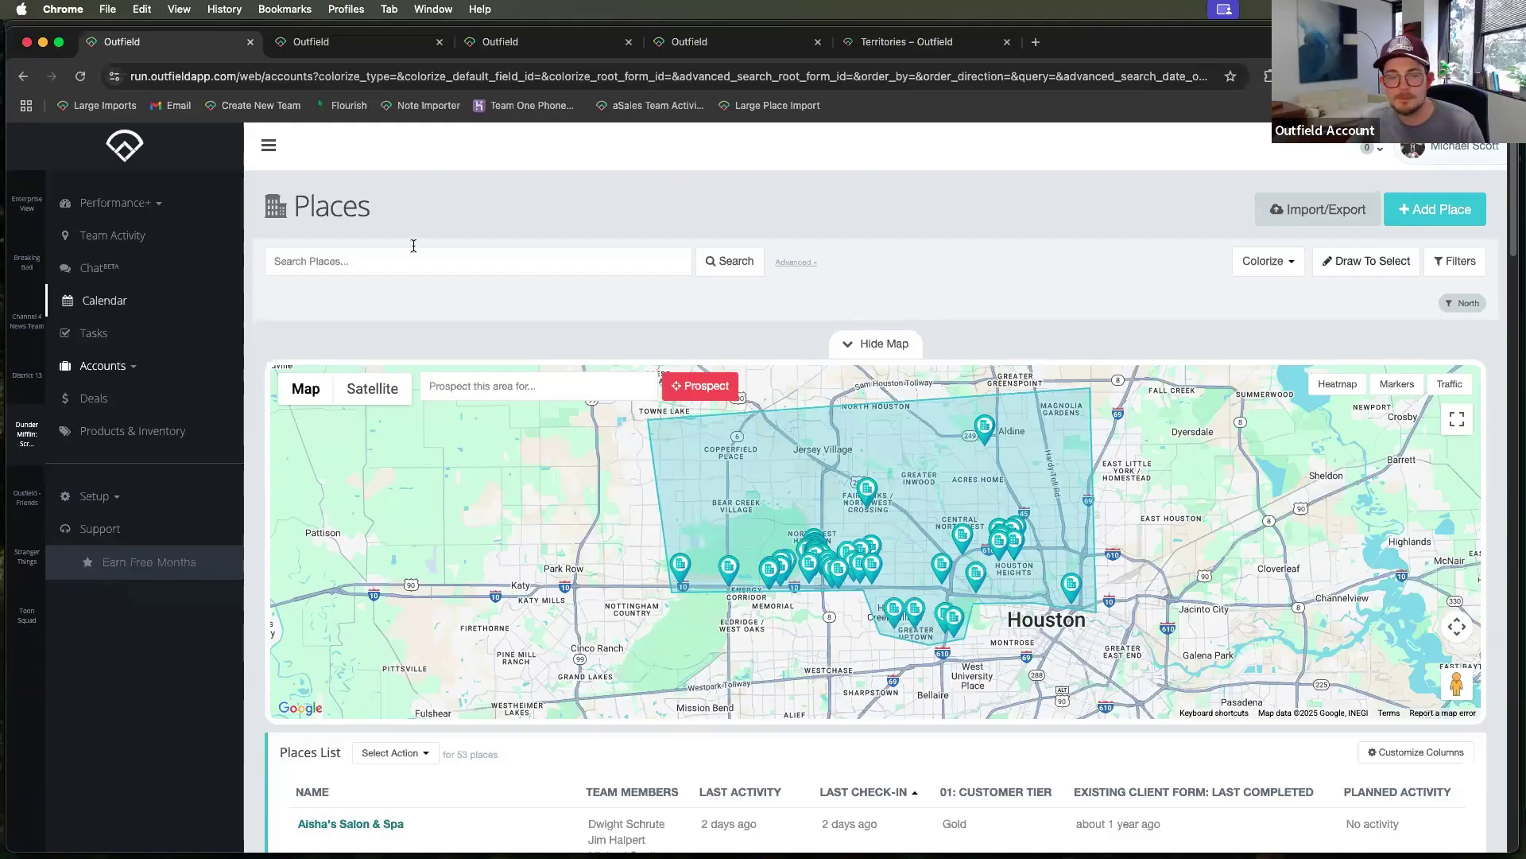
scroll(260, 339, "down", 3)
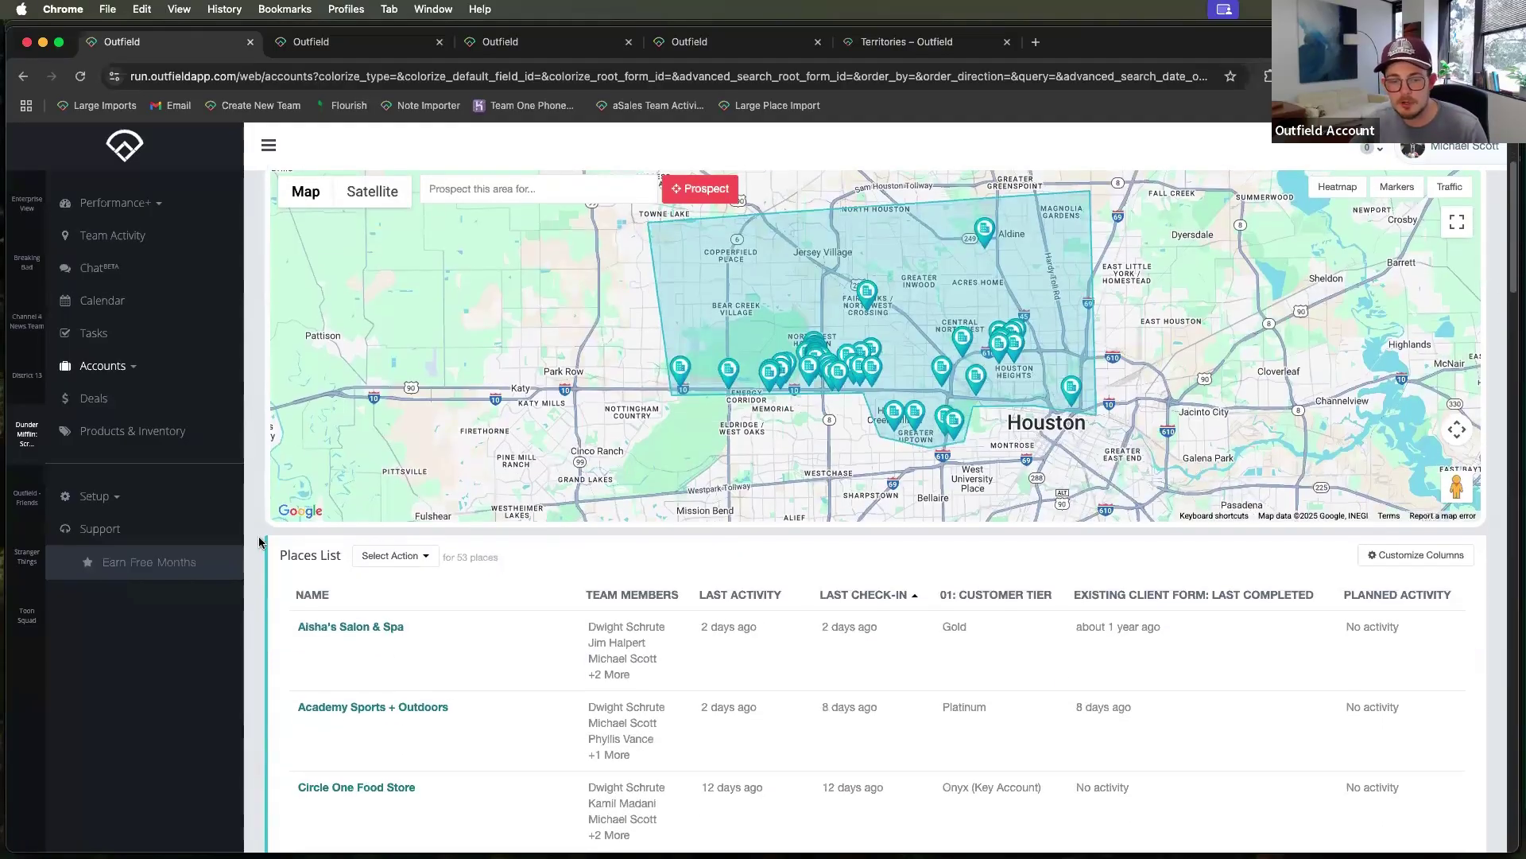
scroll(271, 563, "down", 2)
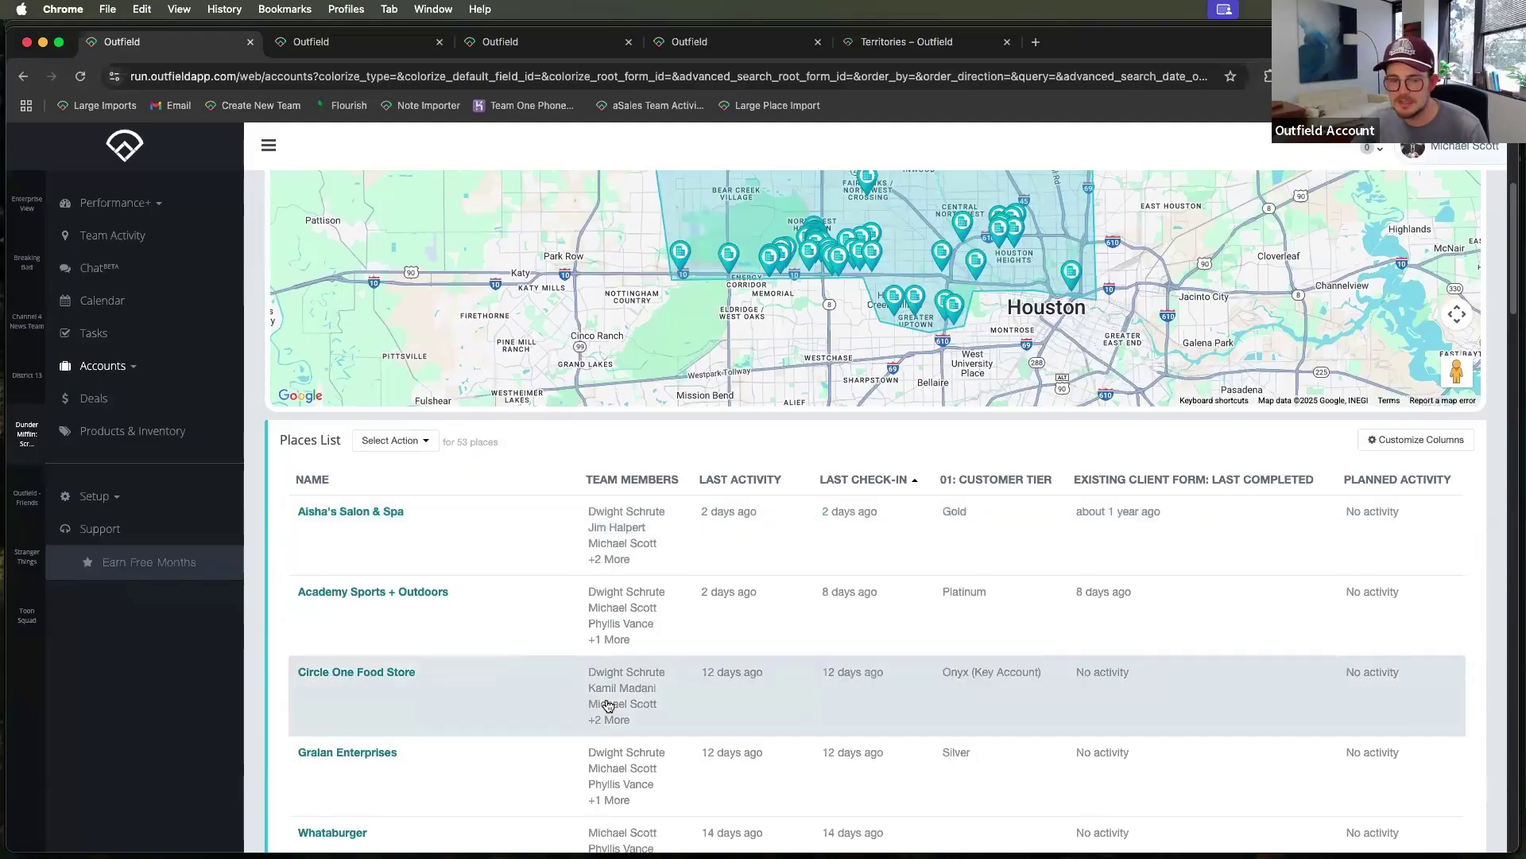
scroll(264, 454, "up", 2)
scroll(264, 454, "up", 1)
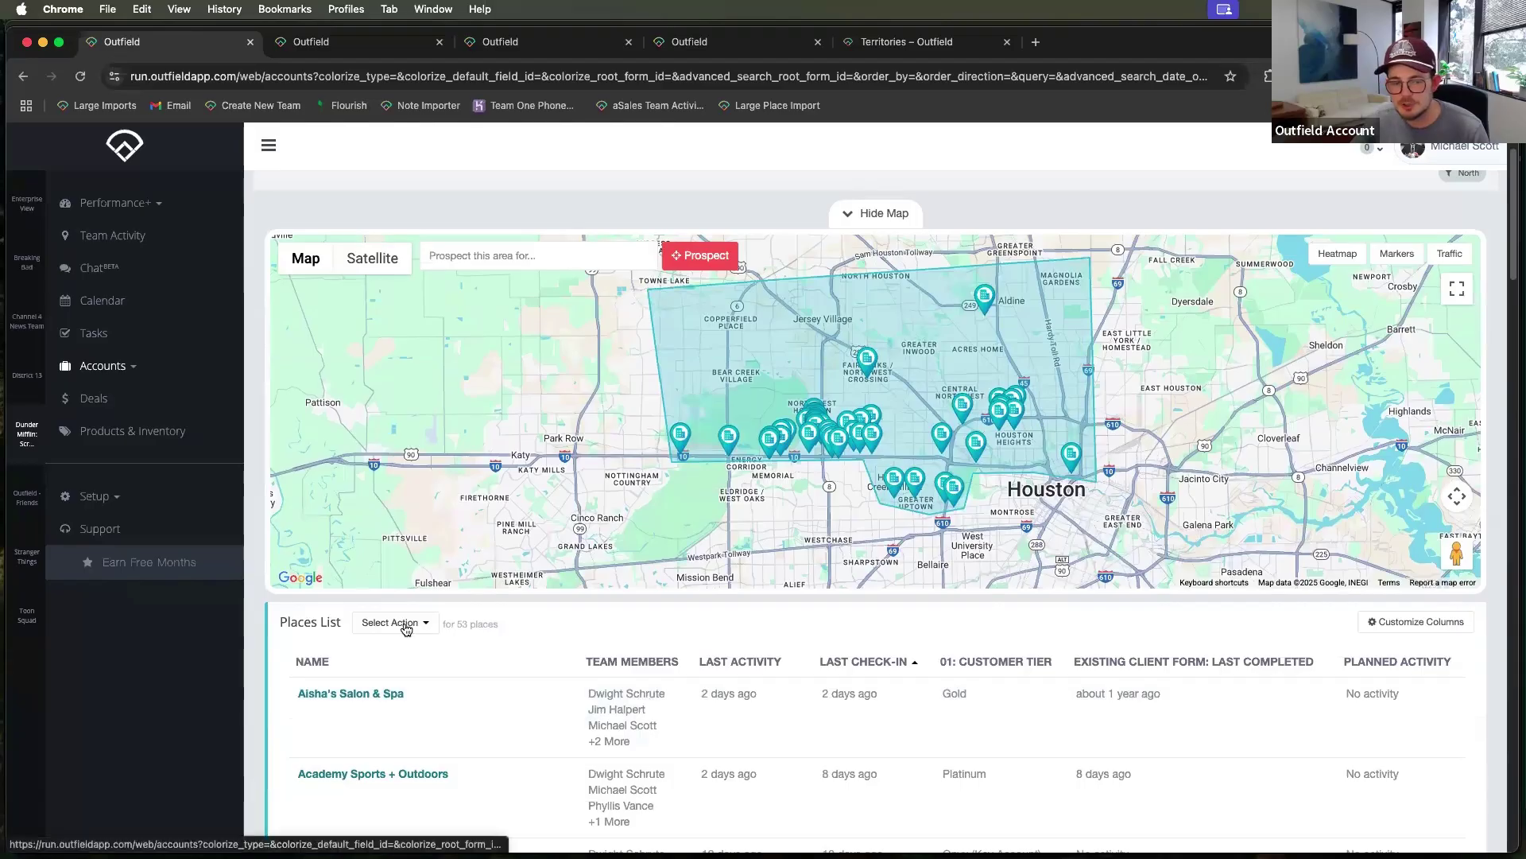
left_click(406, 624)
left_click(424, 679)
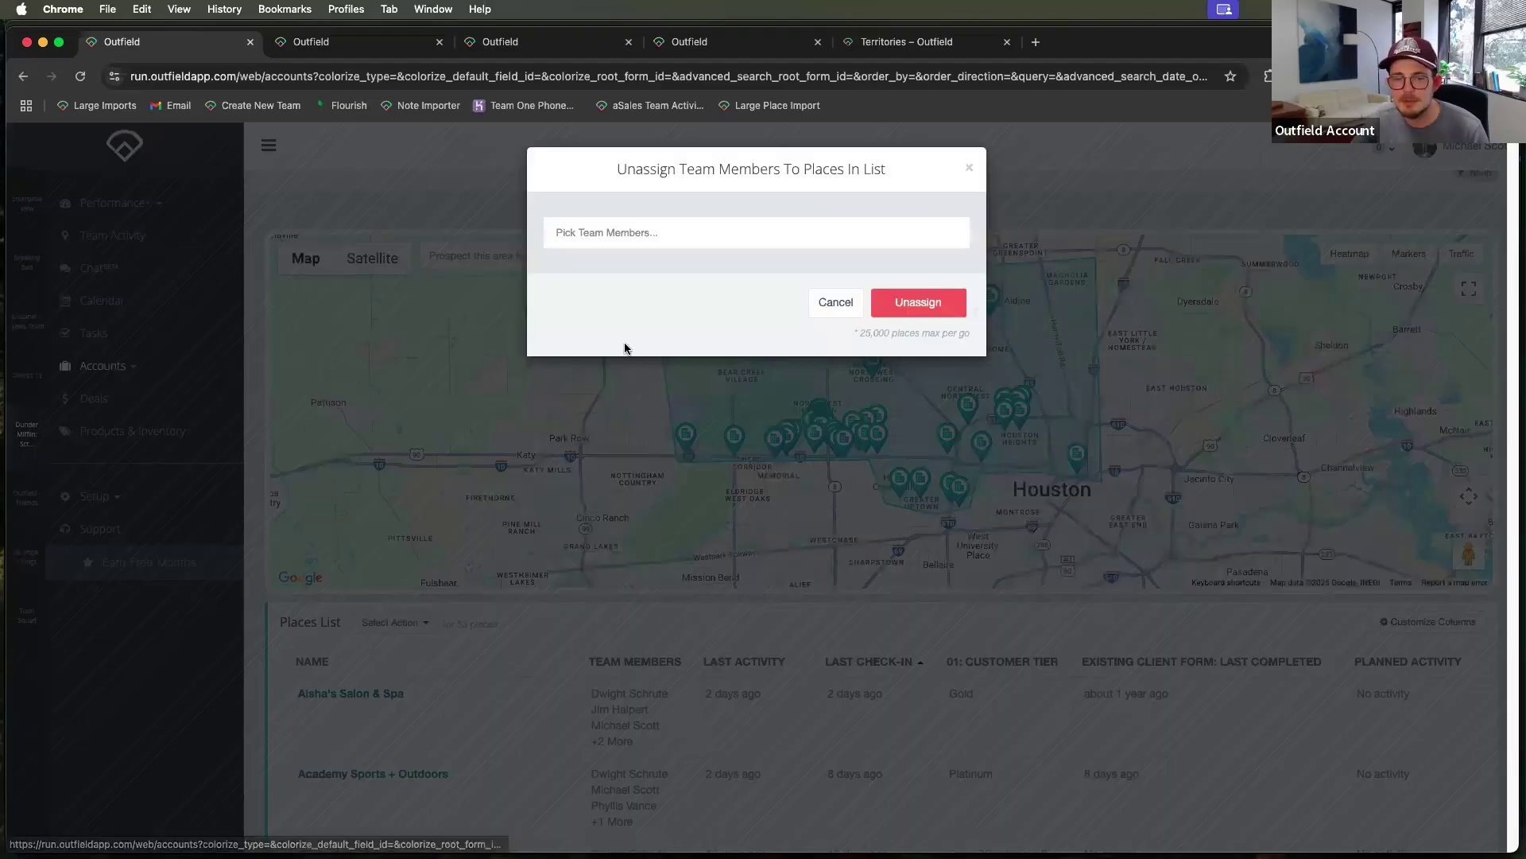
left_click(604, 236)
type("jim")
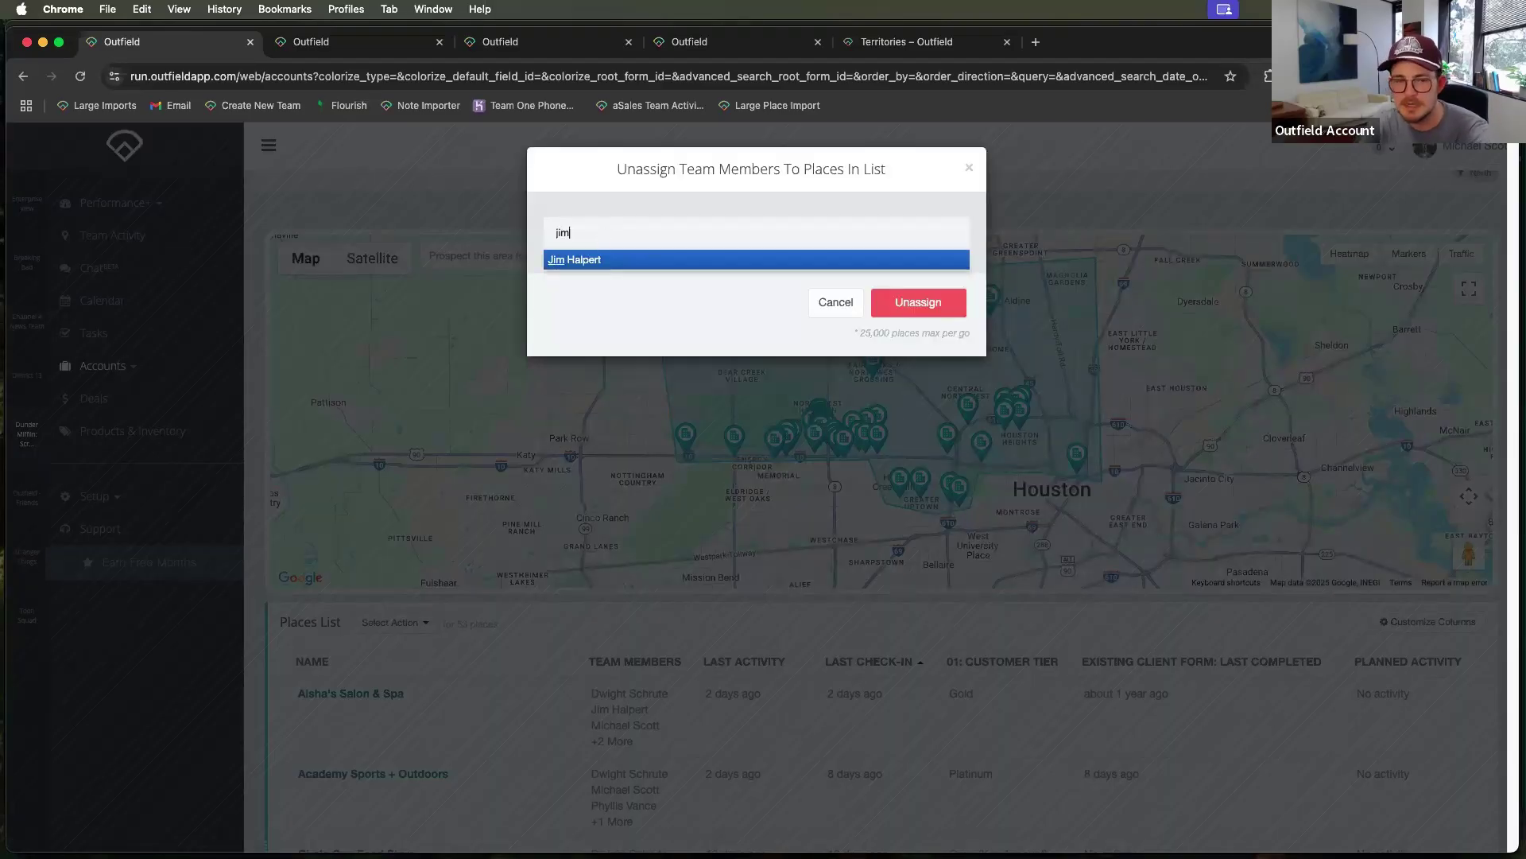
left_click(595, 260)
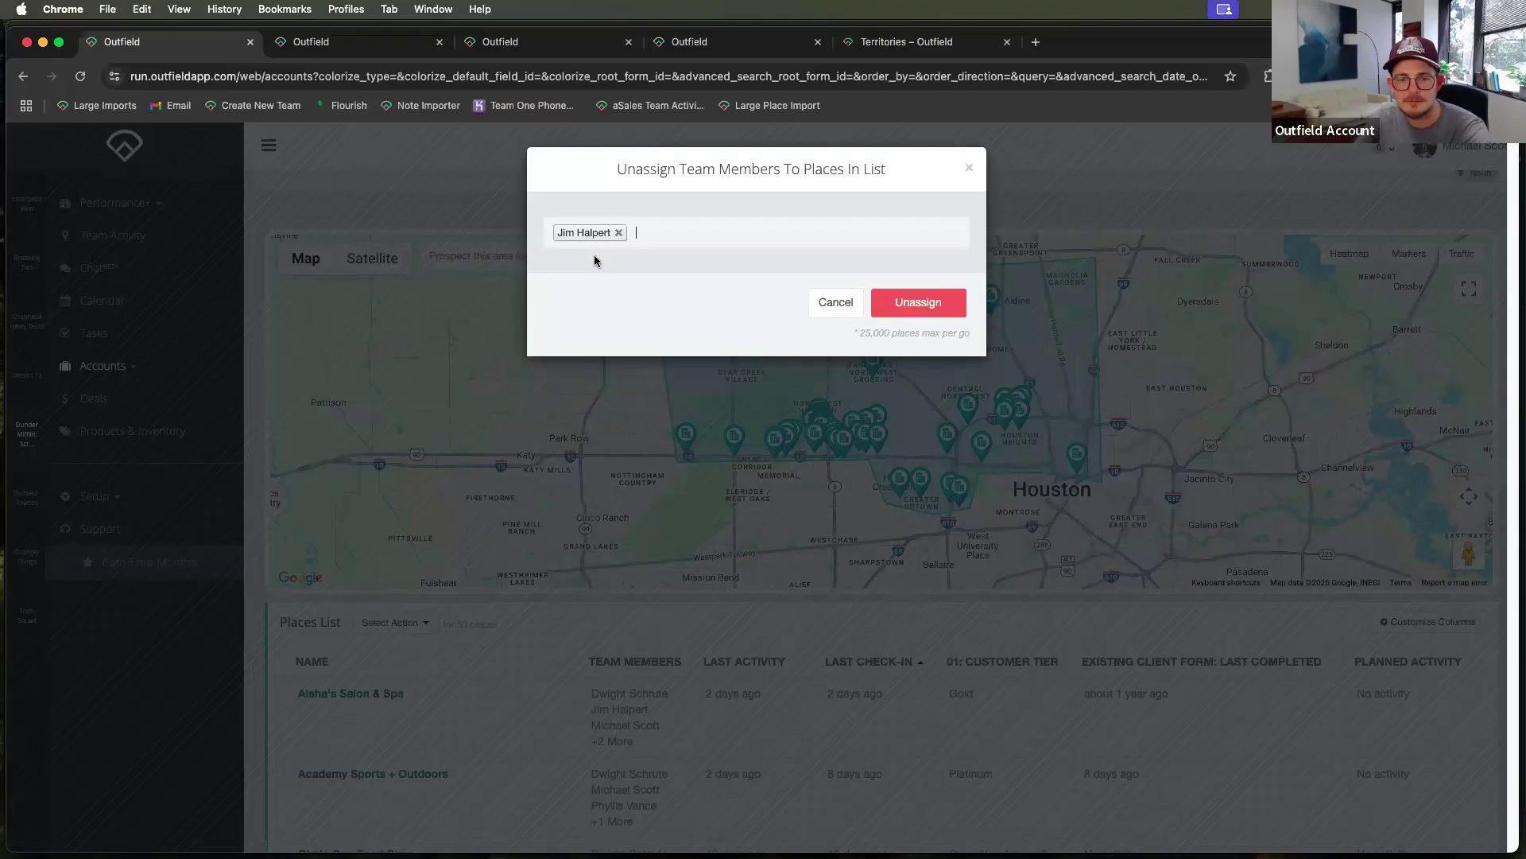
left_click(909, 304)
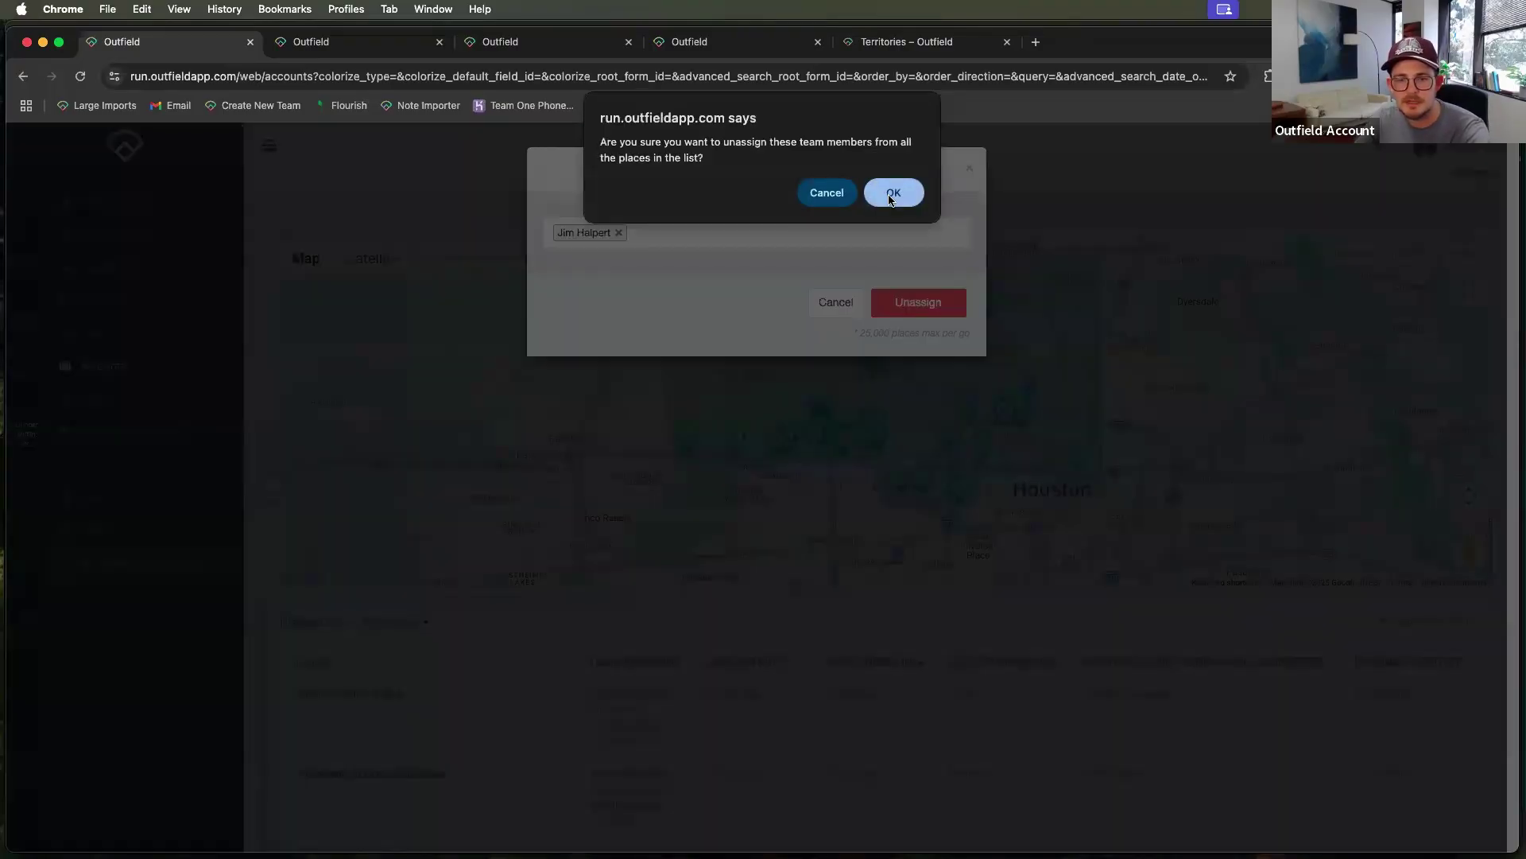
left_click(891, 190)
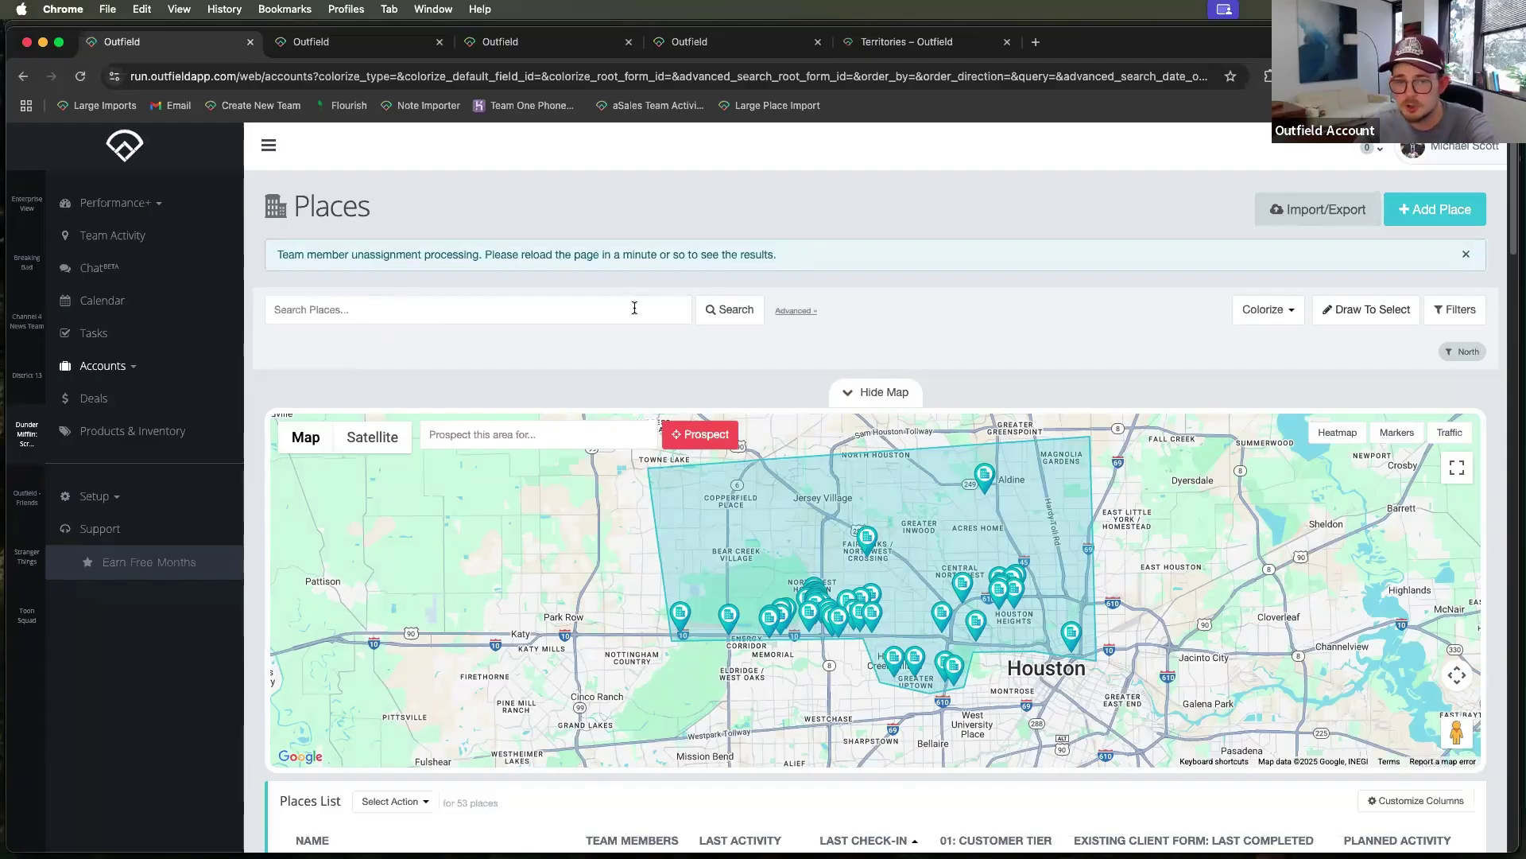
- Search the North places by Assigned Team Member using the unassigned team member's full name, and check the map and list
left_click(796, 311)
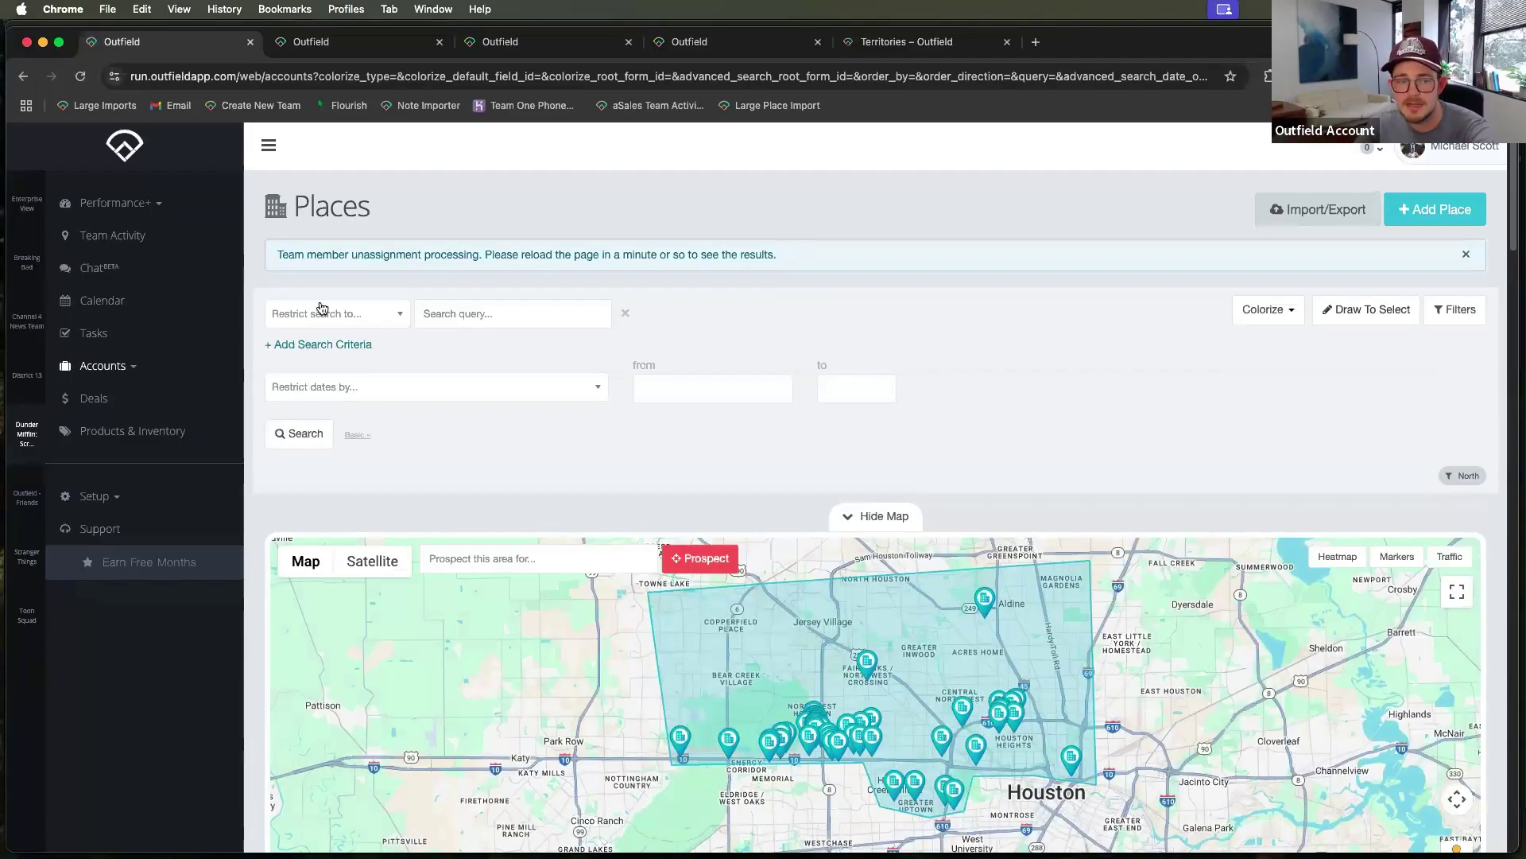
left_click(299, 313)
scroll(322, 455, "down", 3)
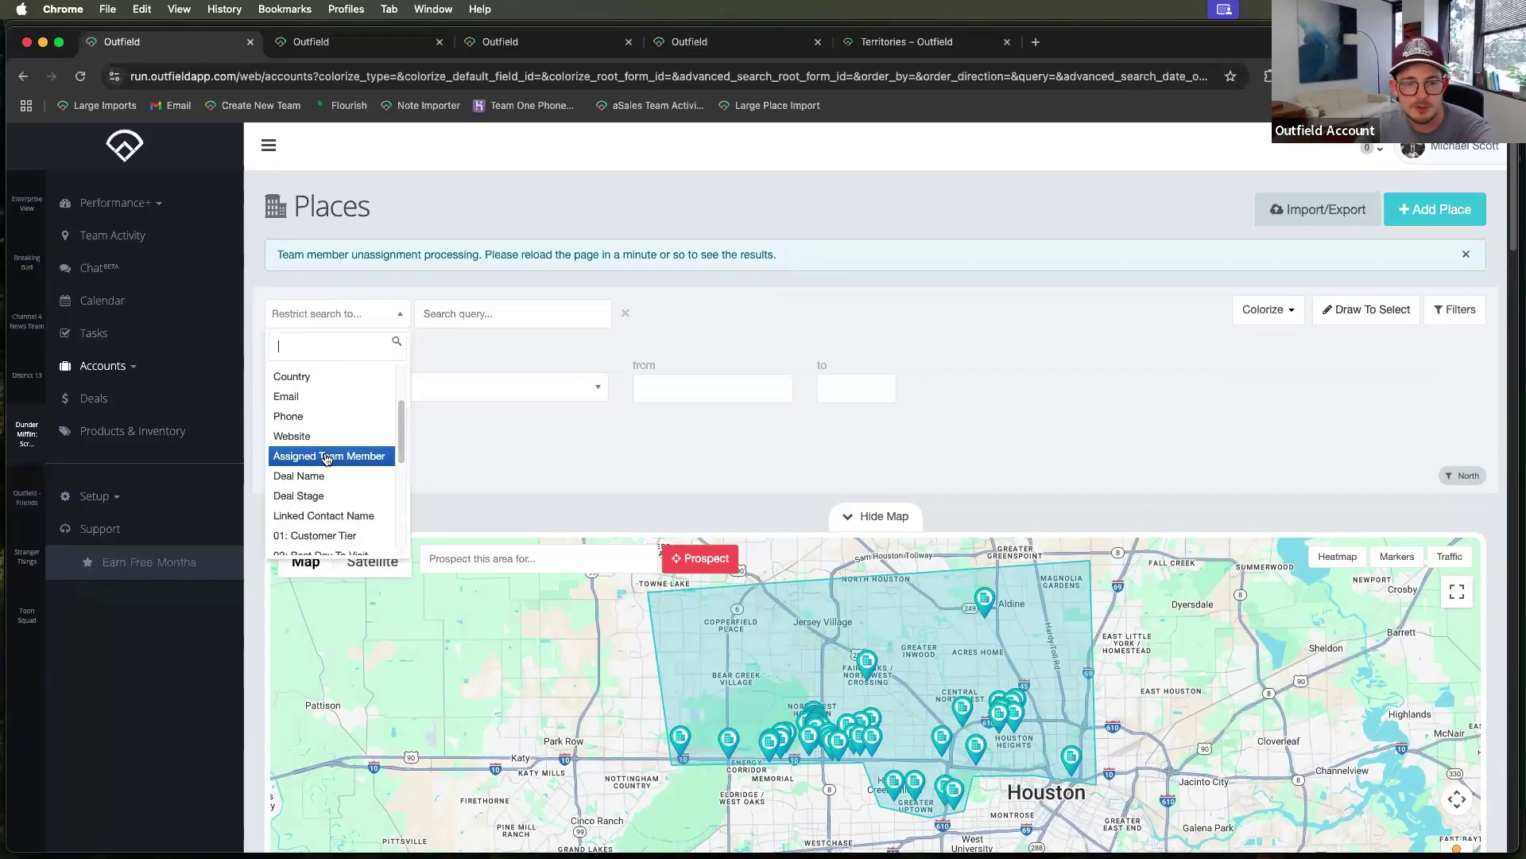
left_click(295, 442)
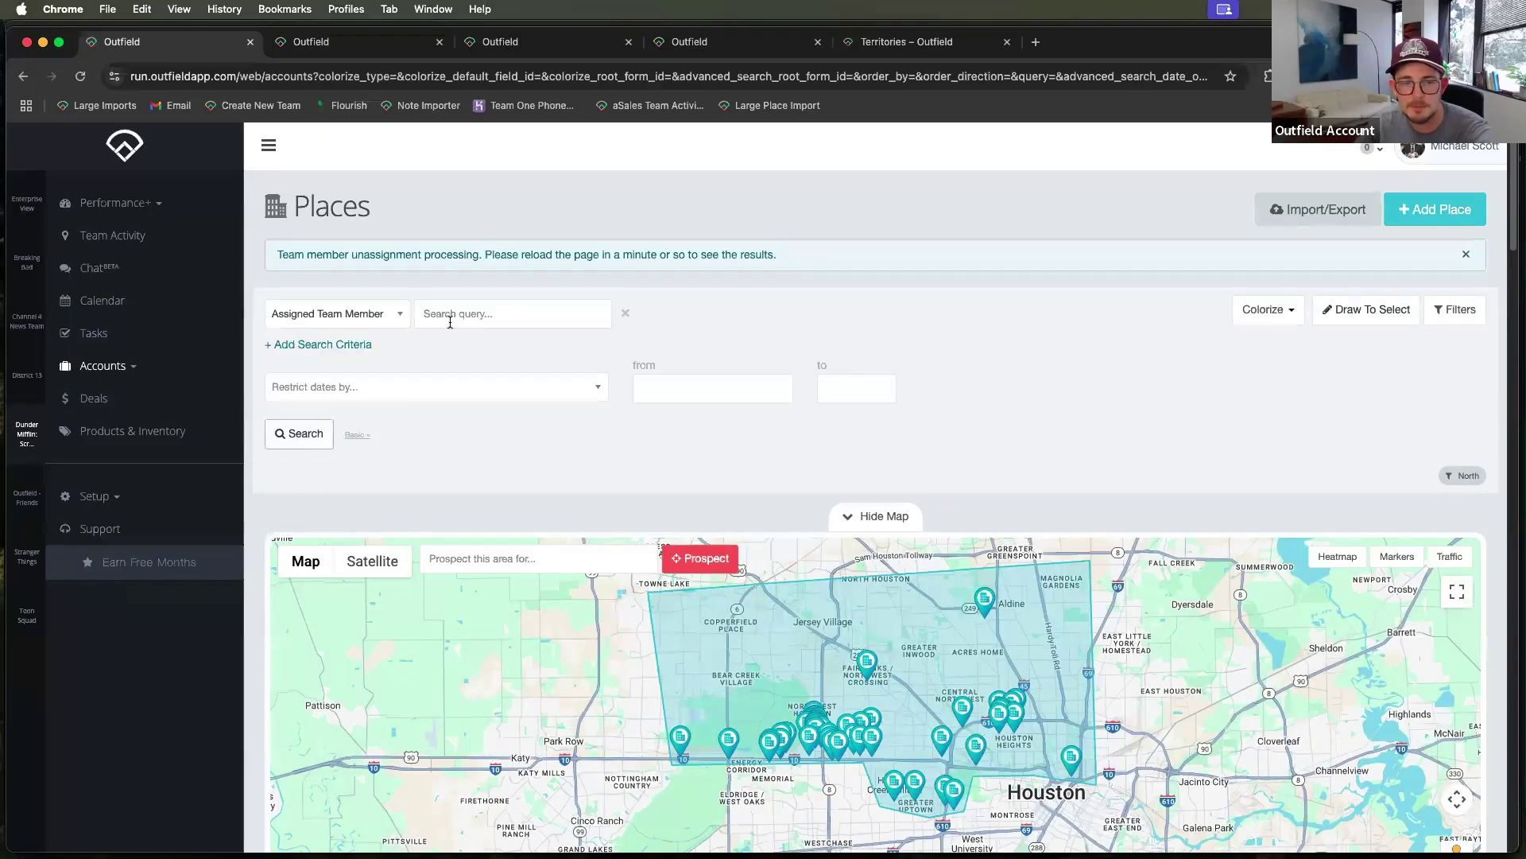
left_click(450, 317)
type("Jim ")
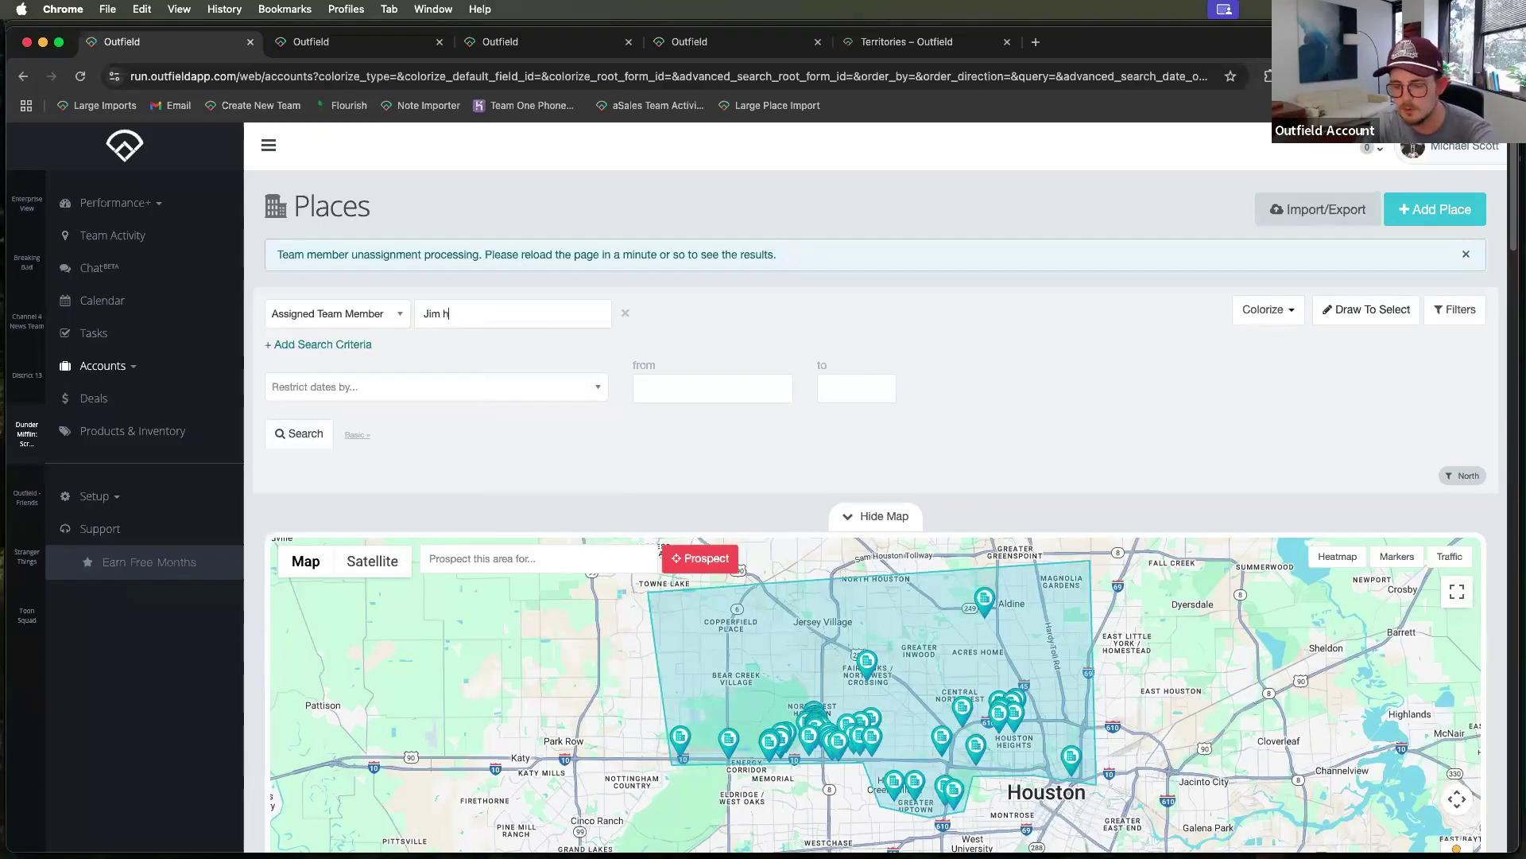
type("halpert")
left_click(301, 432)
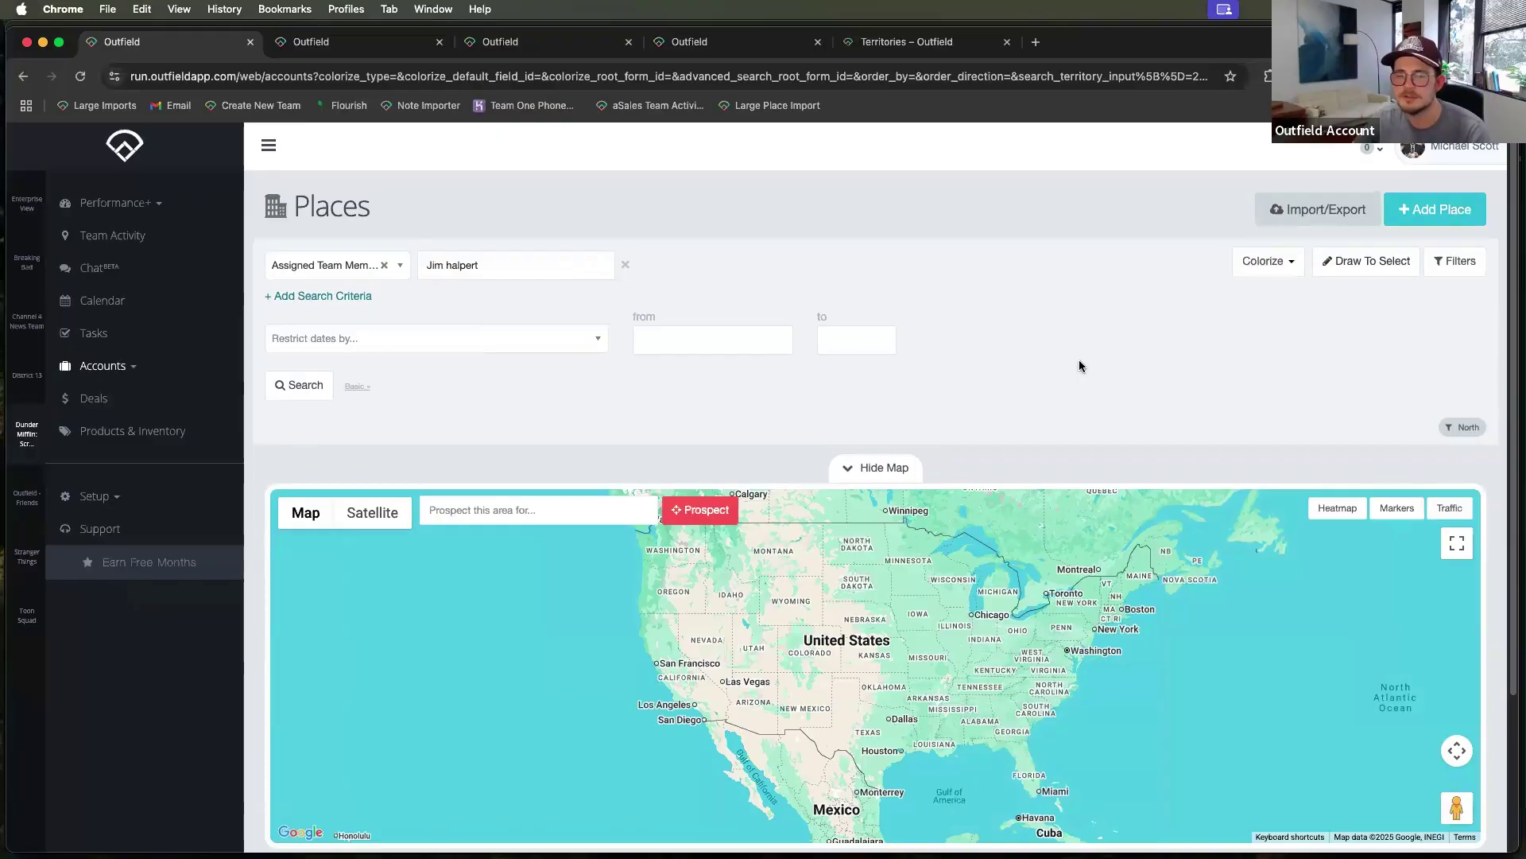
scroll(1080, 366, "down", 3)
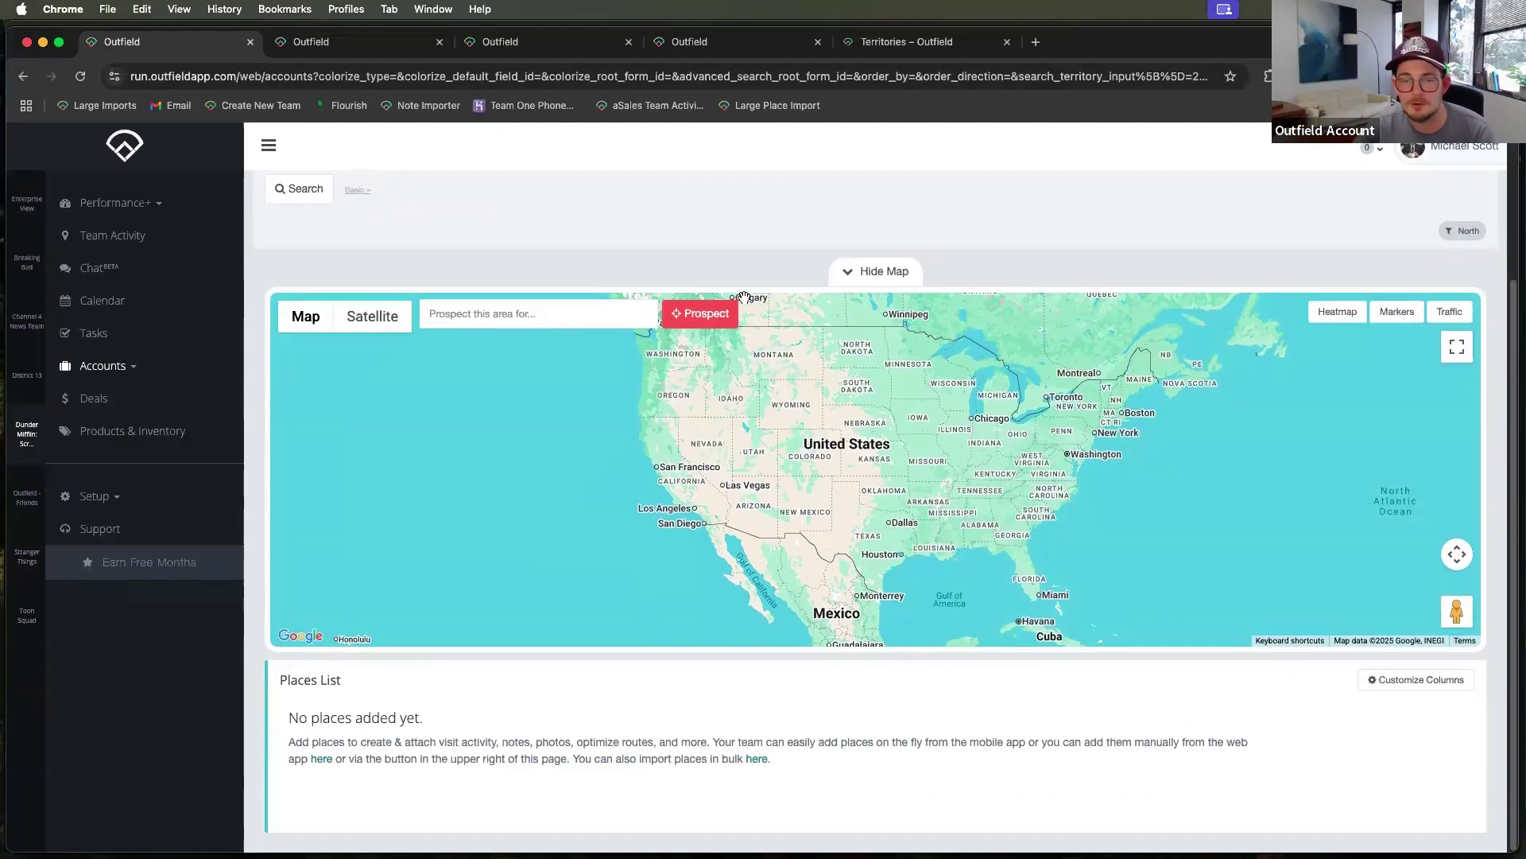
scroll(695, 259, "up", 3)
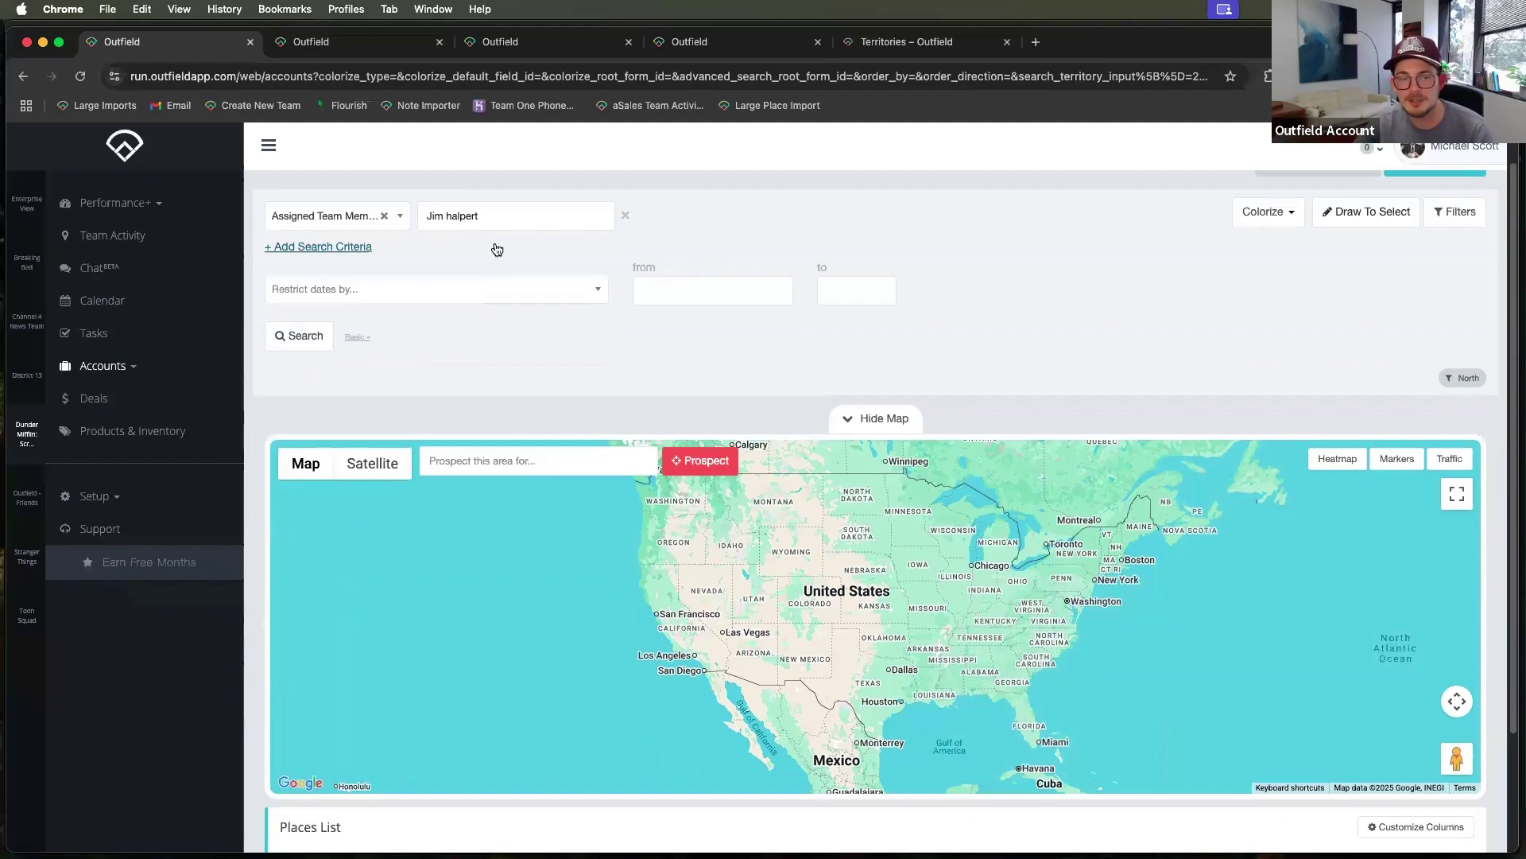
- Repeat the Assigned Team Member search with another team member's first name and review the matching places
triple_click(445, 258)
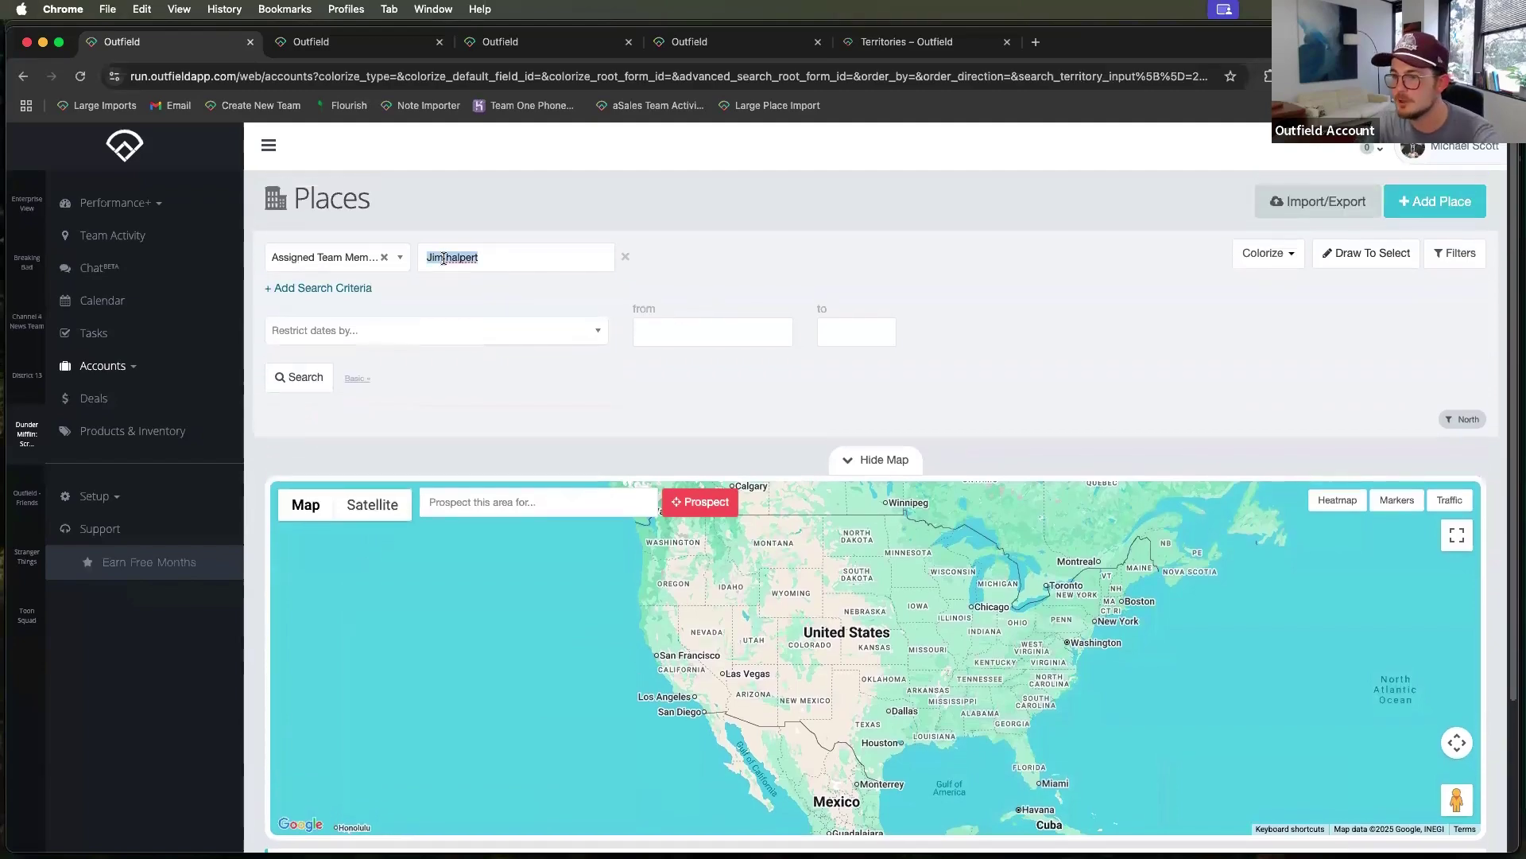
type("Dwifh")
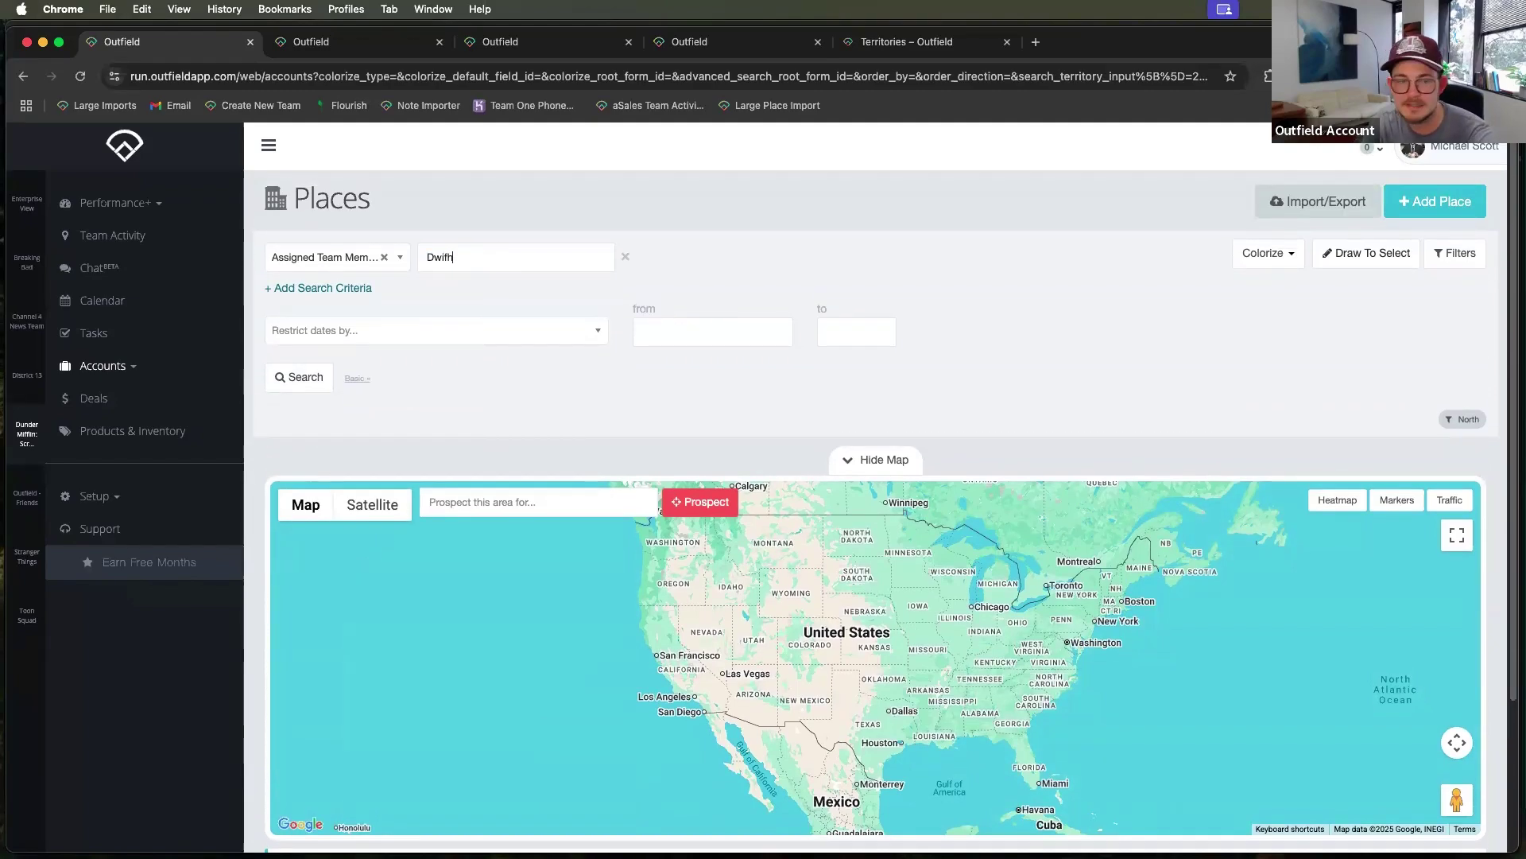
key("BackSpace")
key("BackSpace")
type("ght")
key("Return")
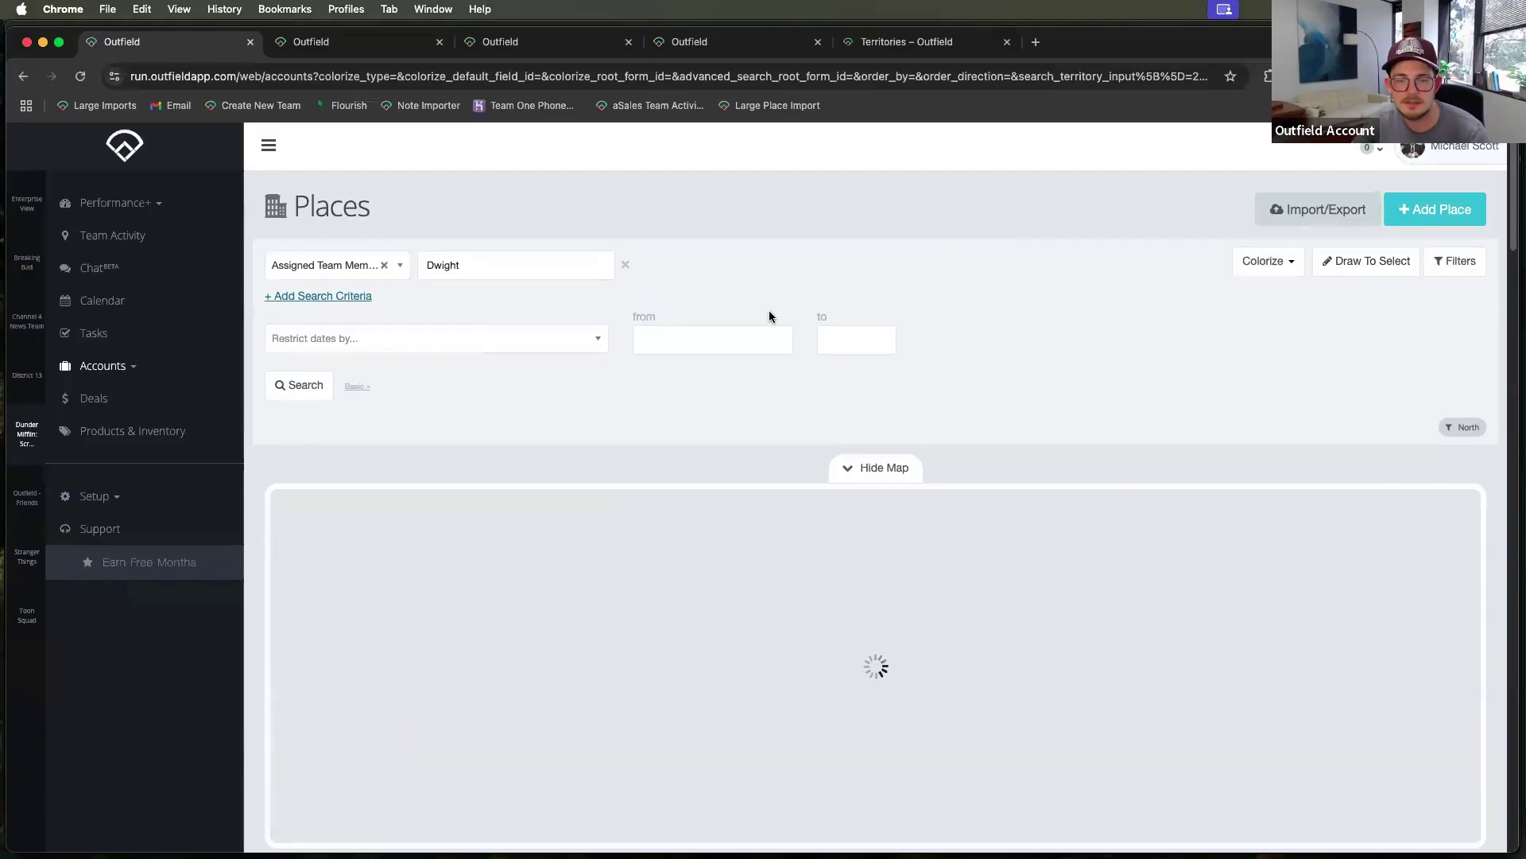
scroll(1032, 402, "down", 5)
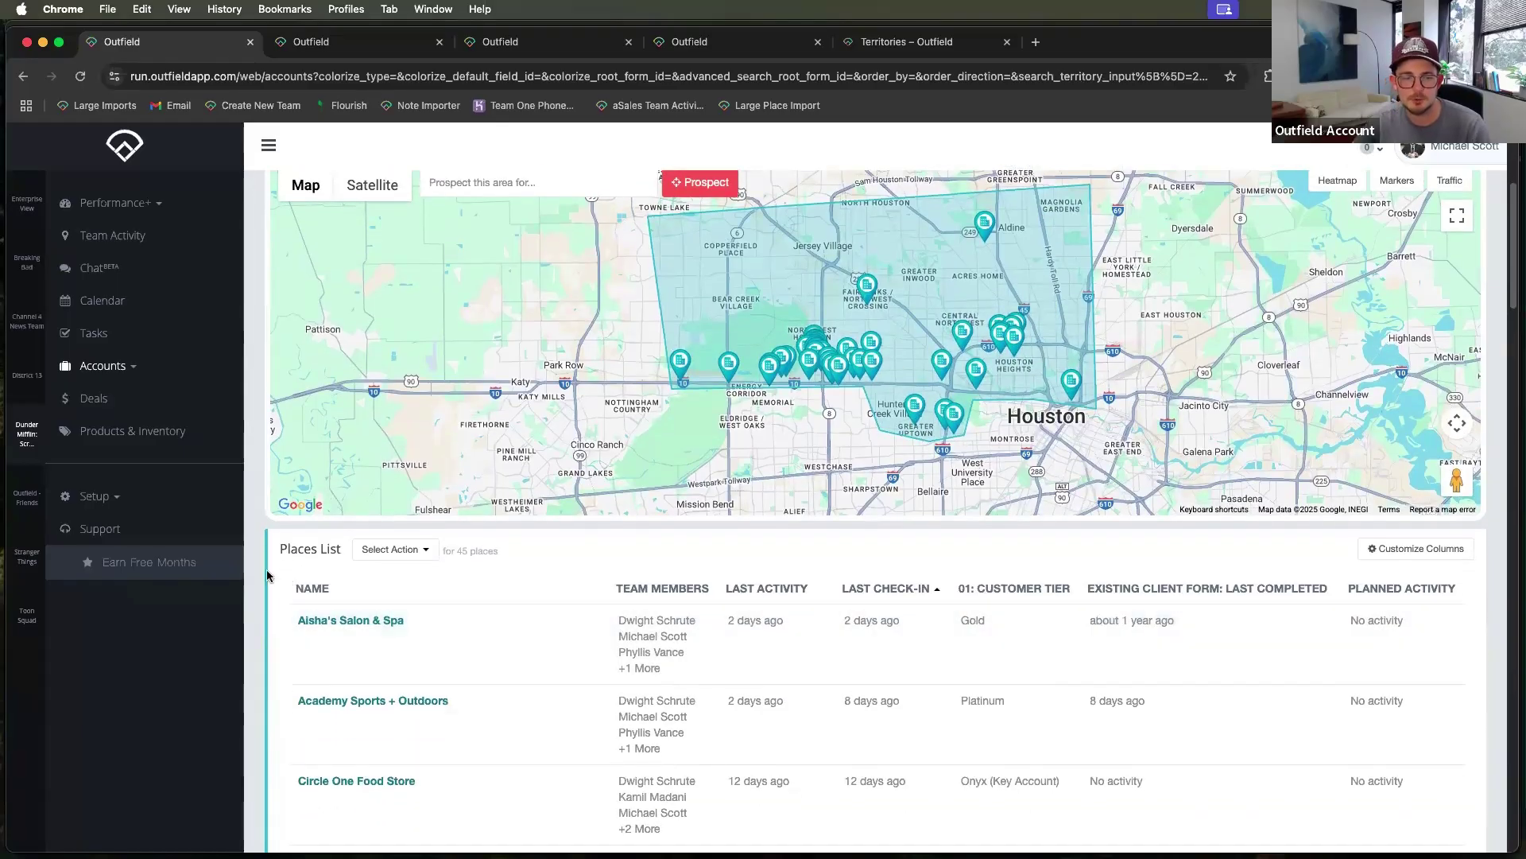
scroll(262, 547, "up", 5)
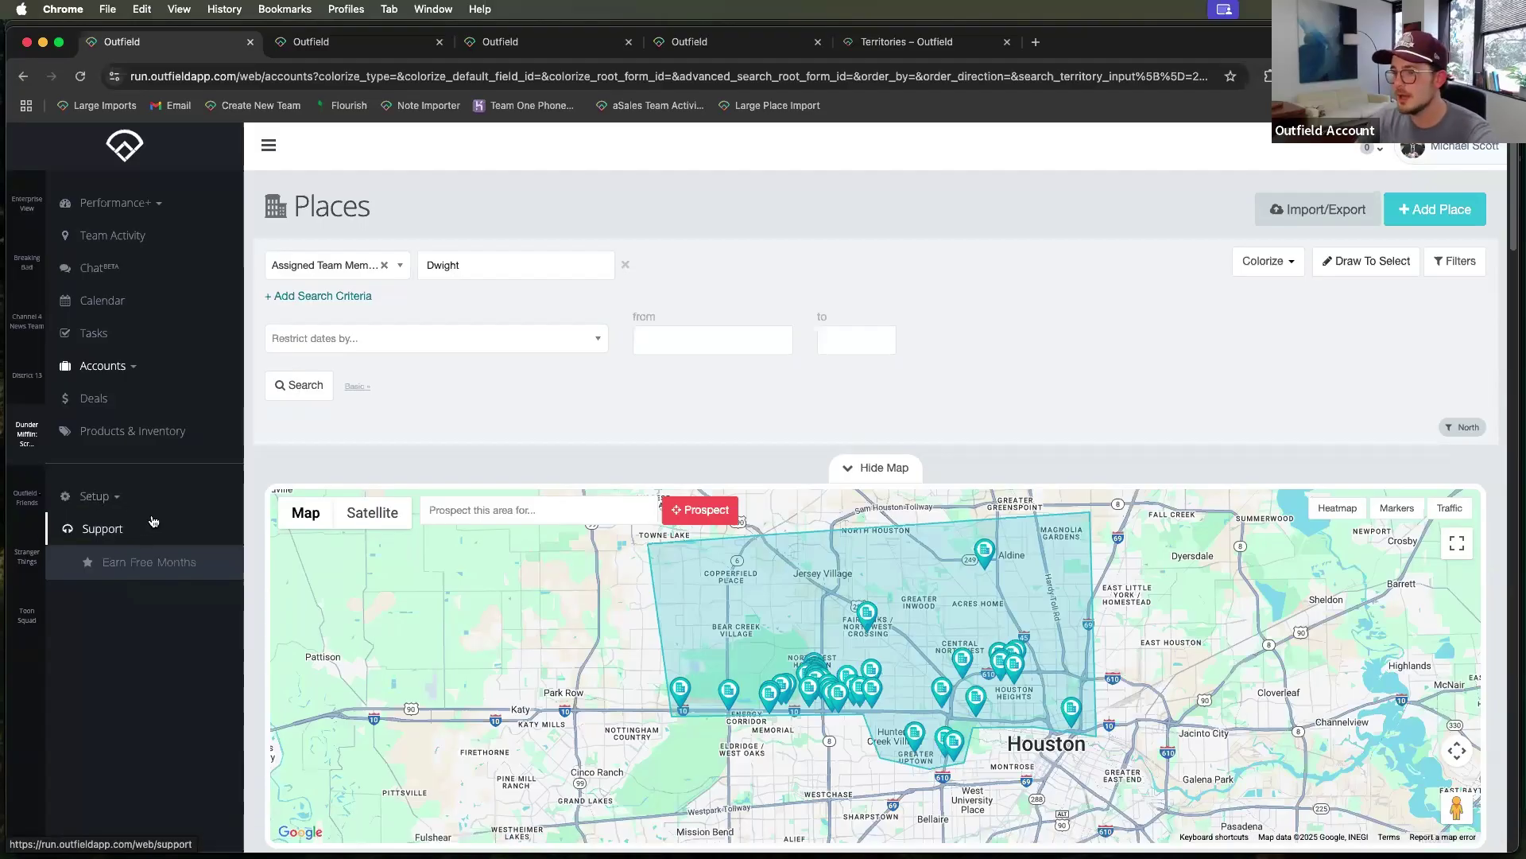
- Start an account data export covering All Accounts with the default set of data fields
left_click(94, 501)
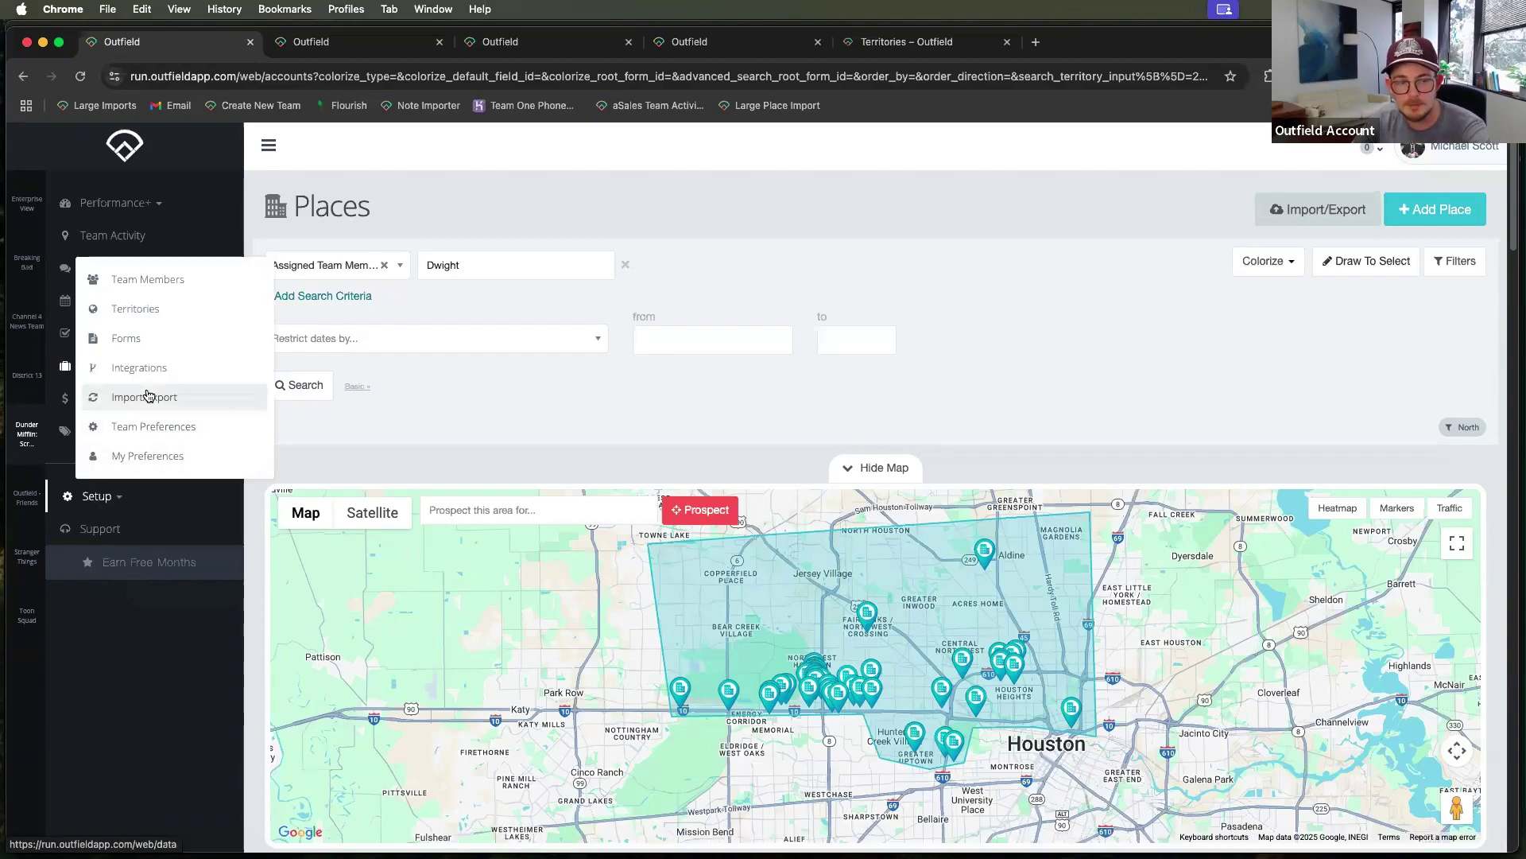
left_click(147, 396)
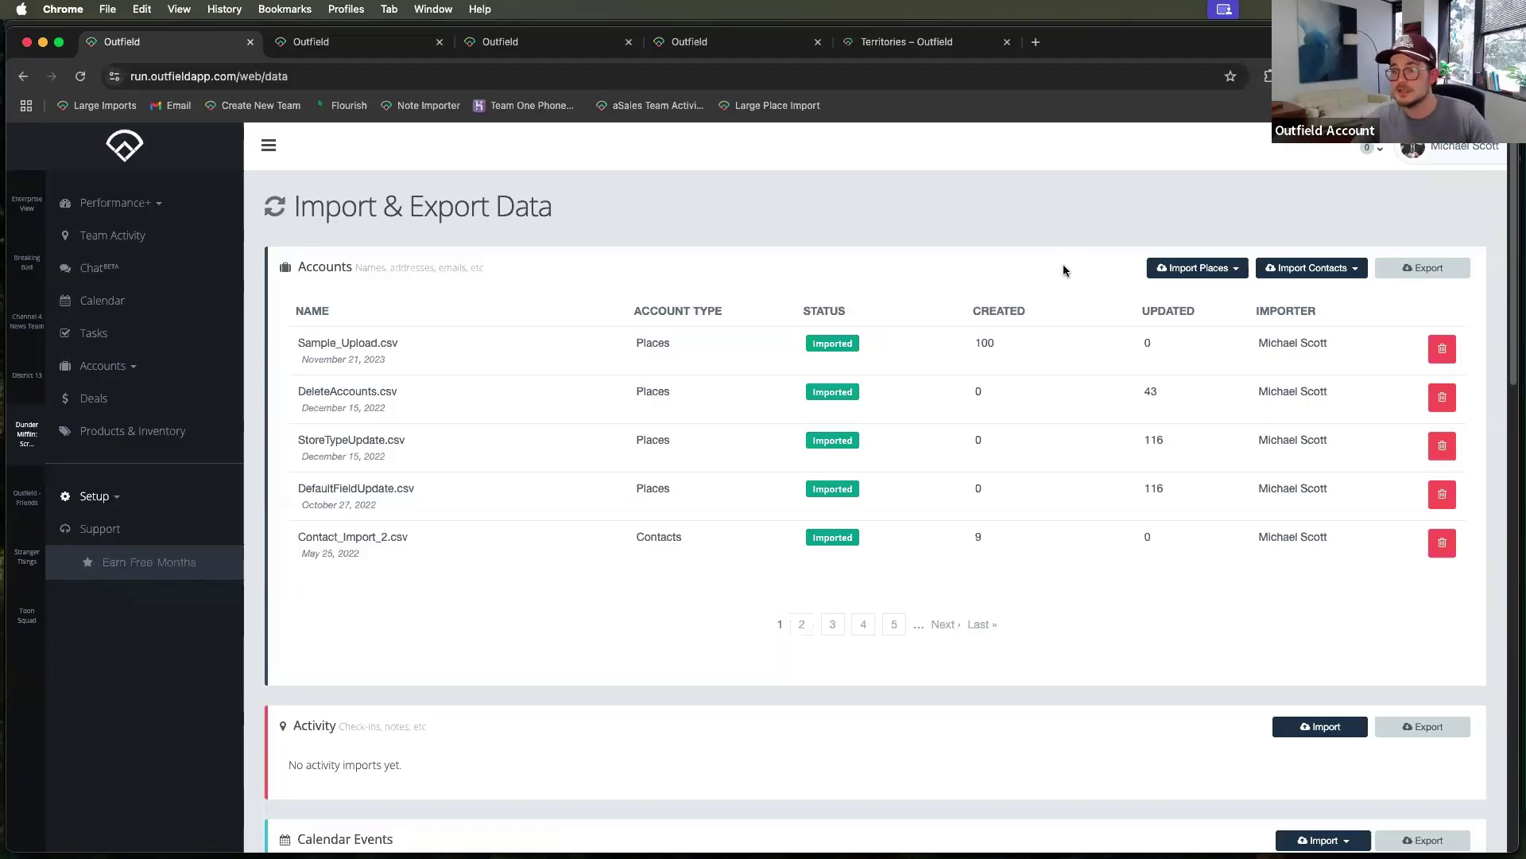
left_click(1421, 268)
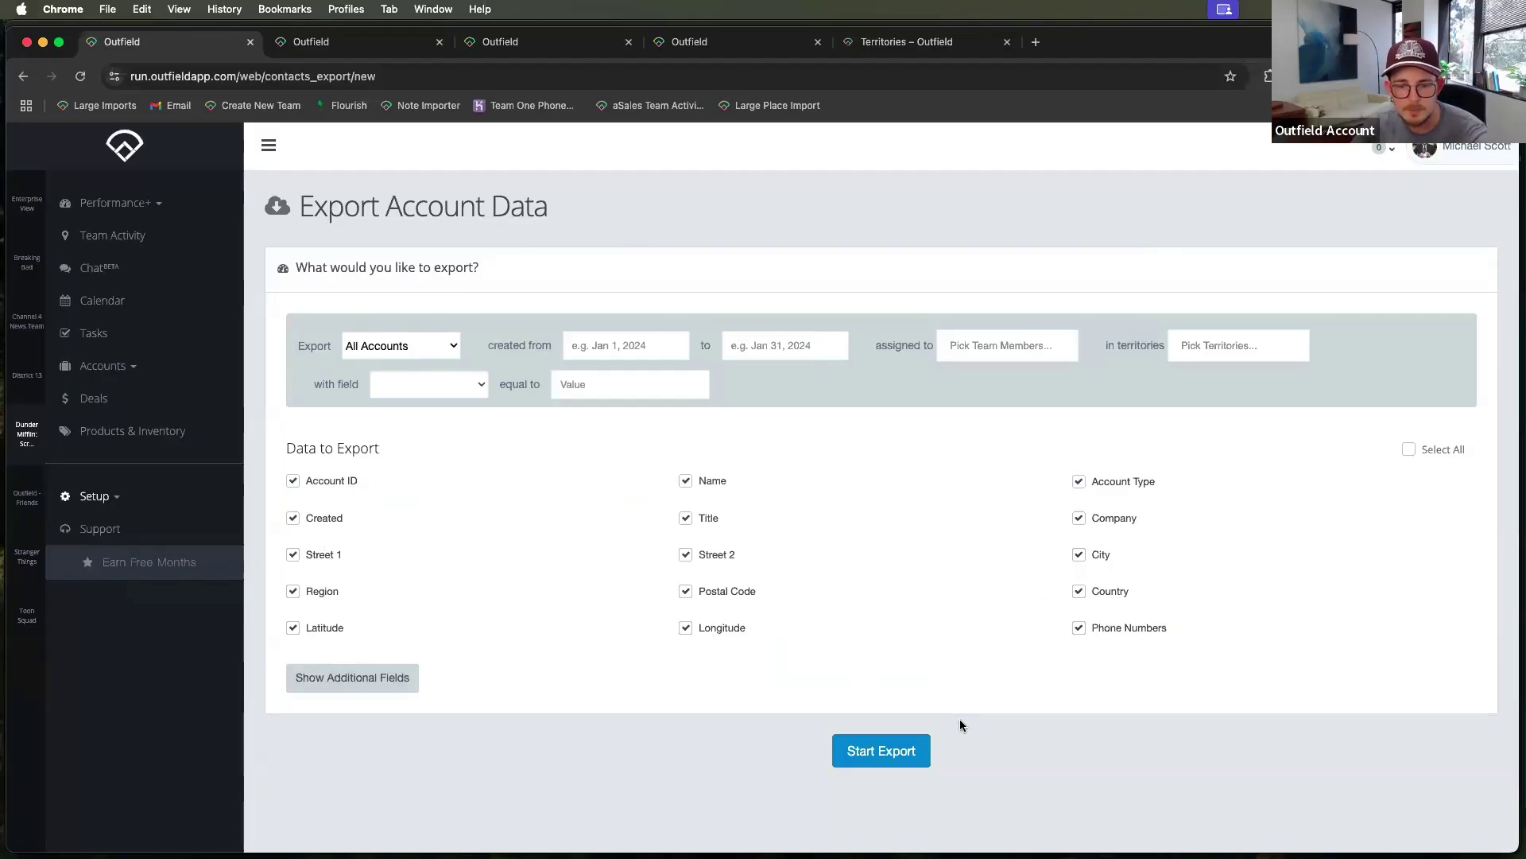
left_click(877, 752)
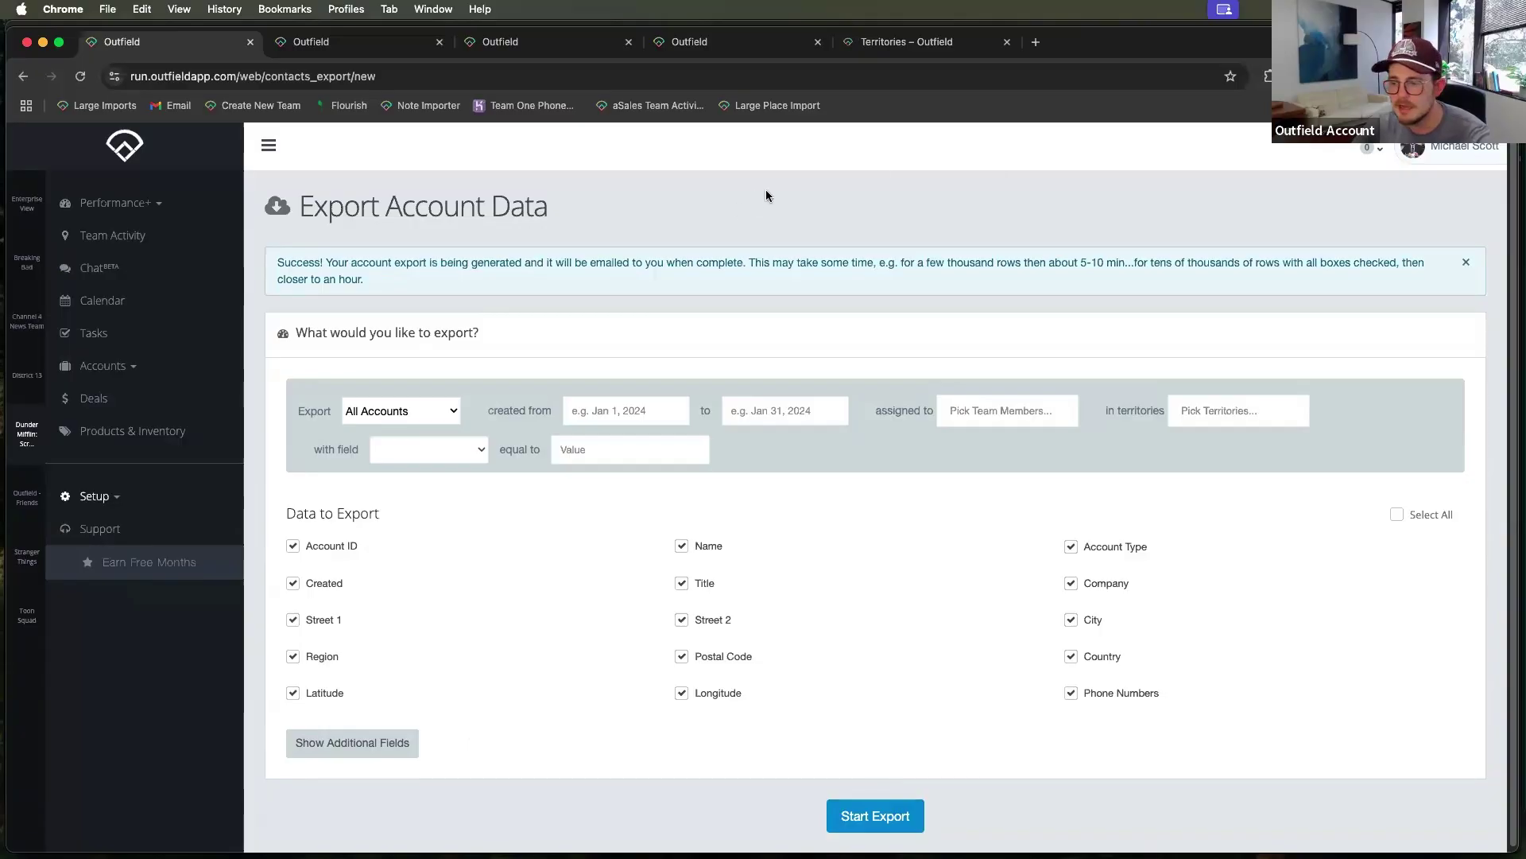
- Switch to Excel and bring the exported Outfield_Accounts-100 file into view over the browser
key("super+Tab")
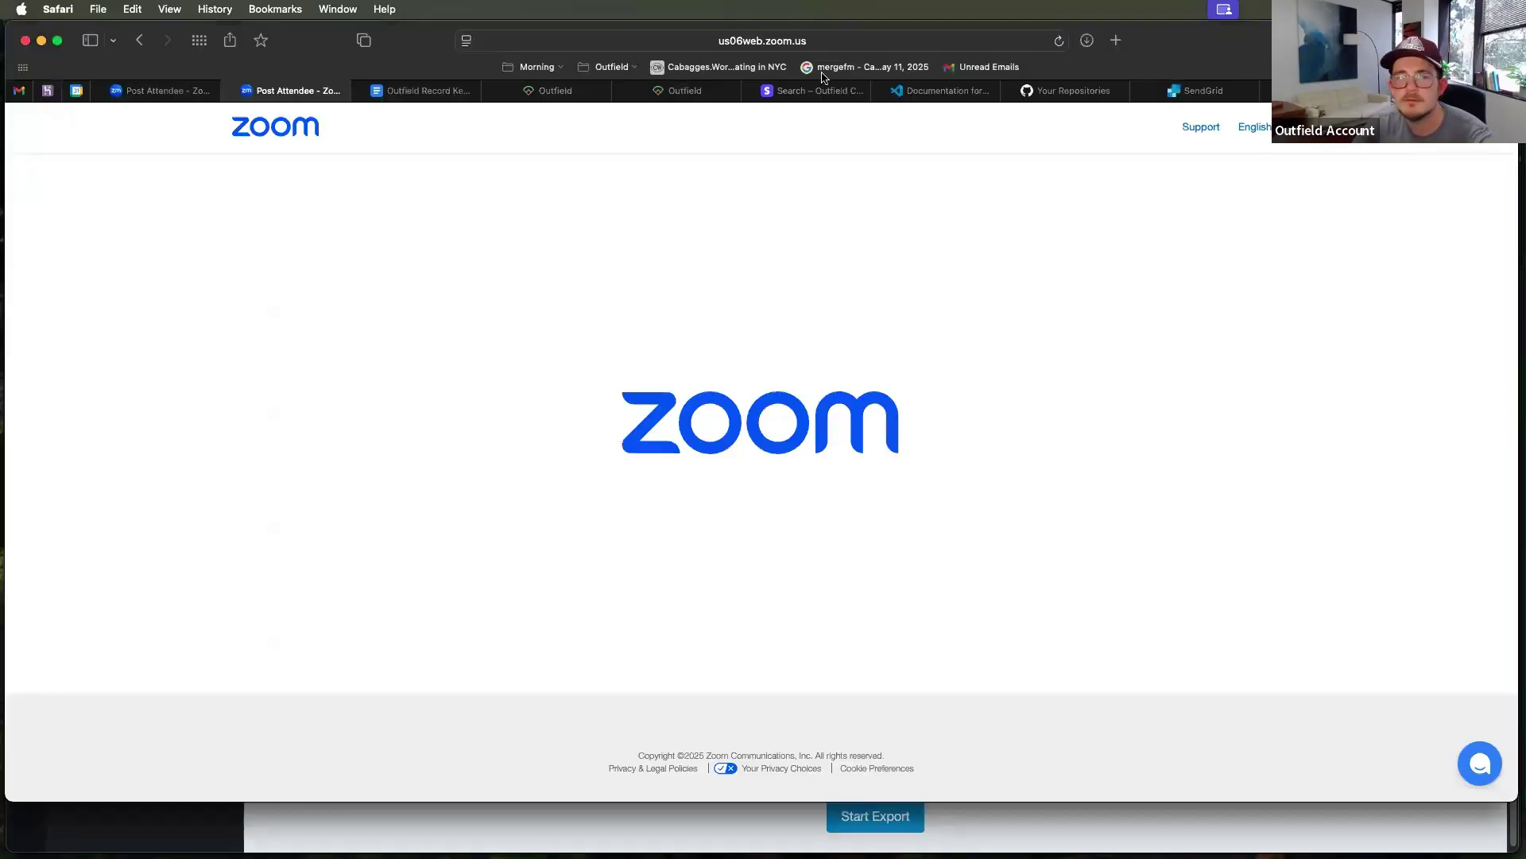
double_click(315, 56)
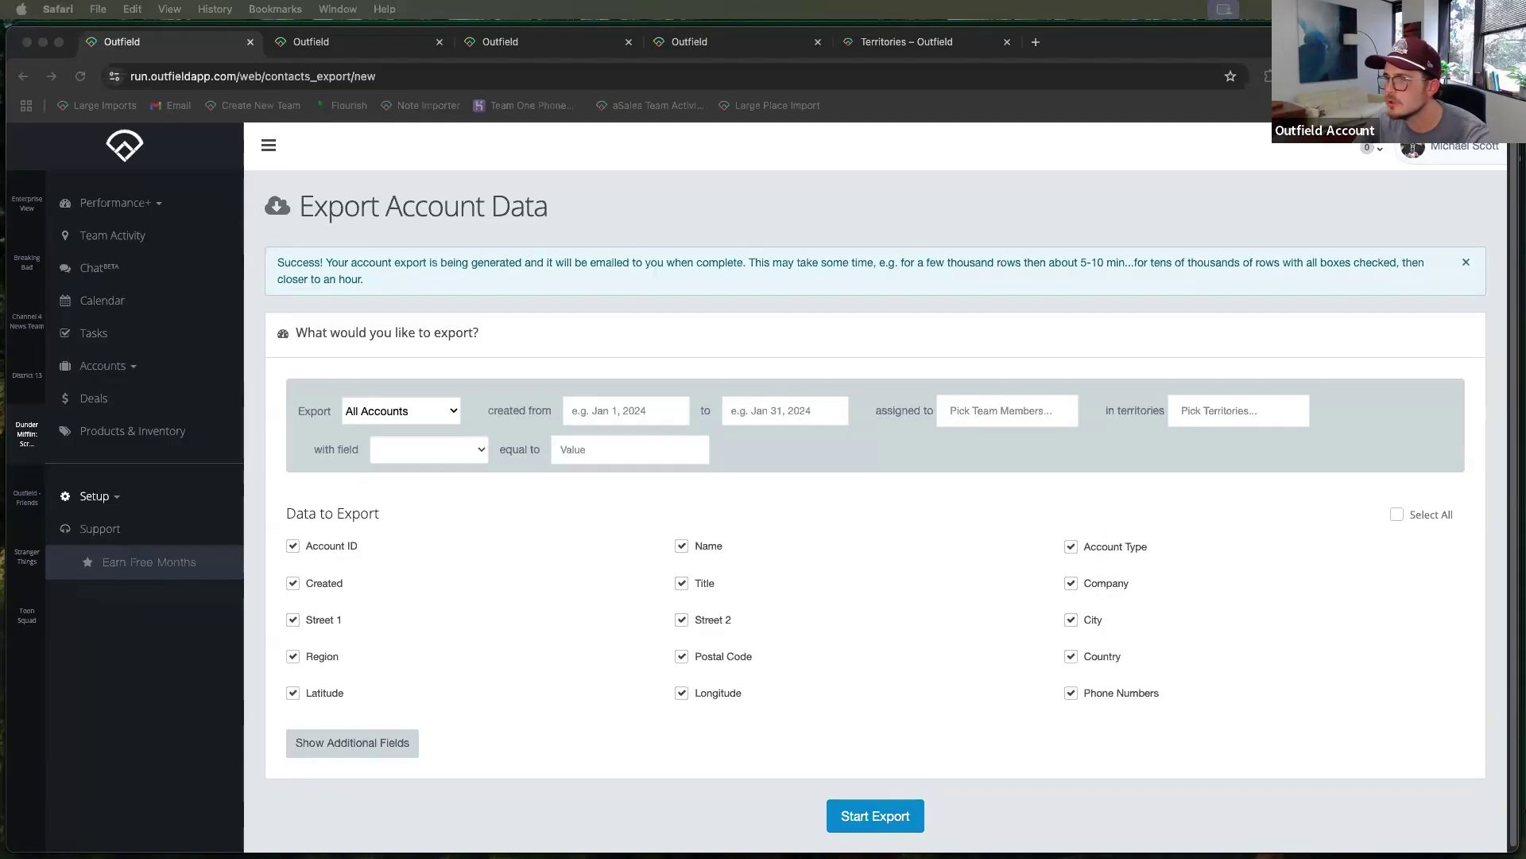
left_click_drag(1525, 135, 754, 57)
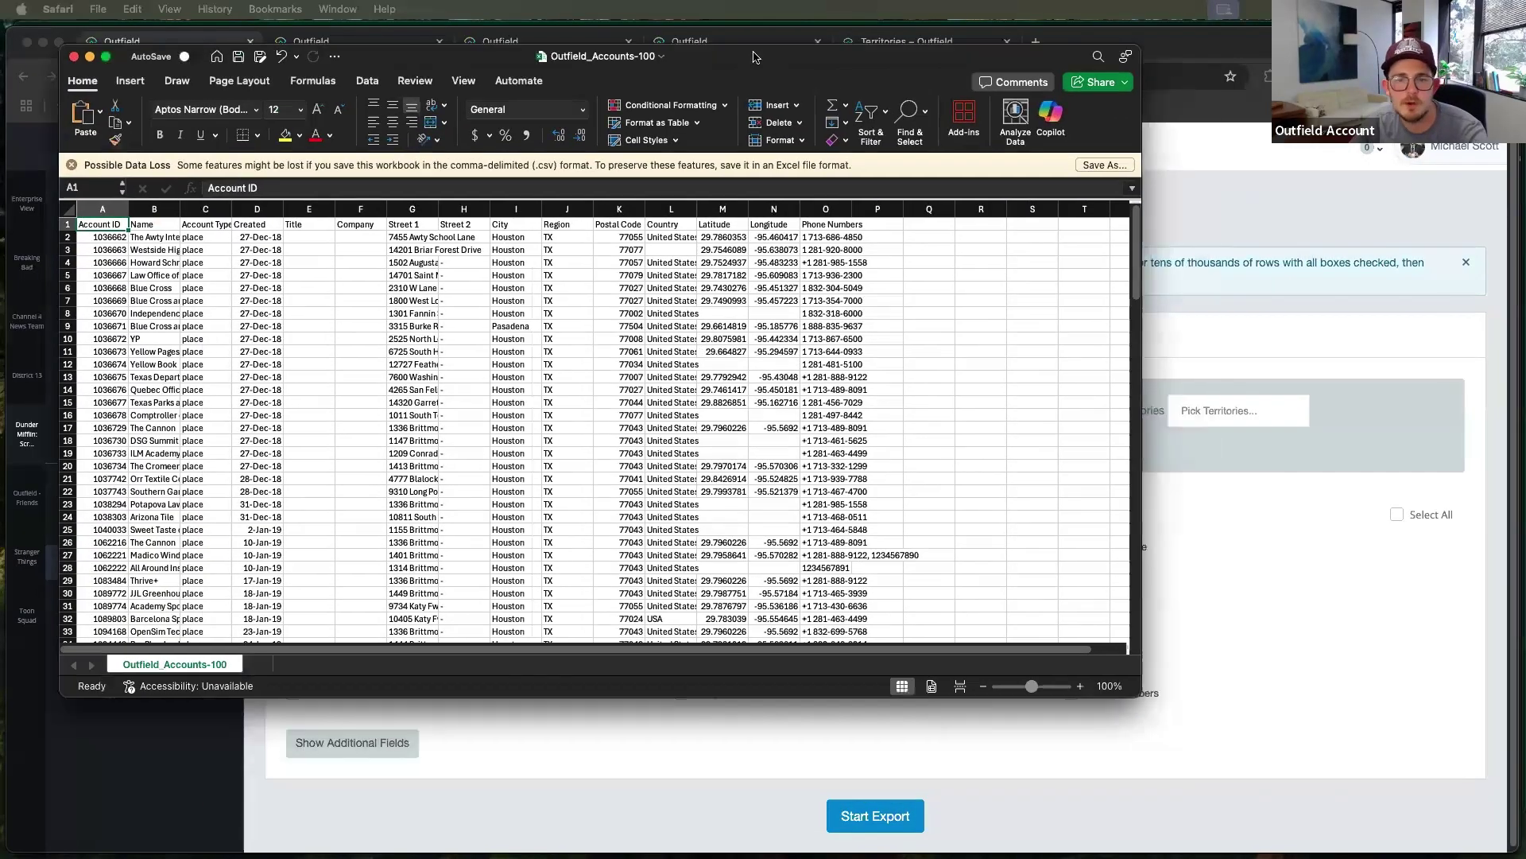
- Enlarge the workbook window and add filters to all data columns from Account ID through Phone Numbers
left_click_drag(1138, 695, 1445, 855)
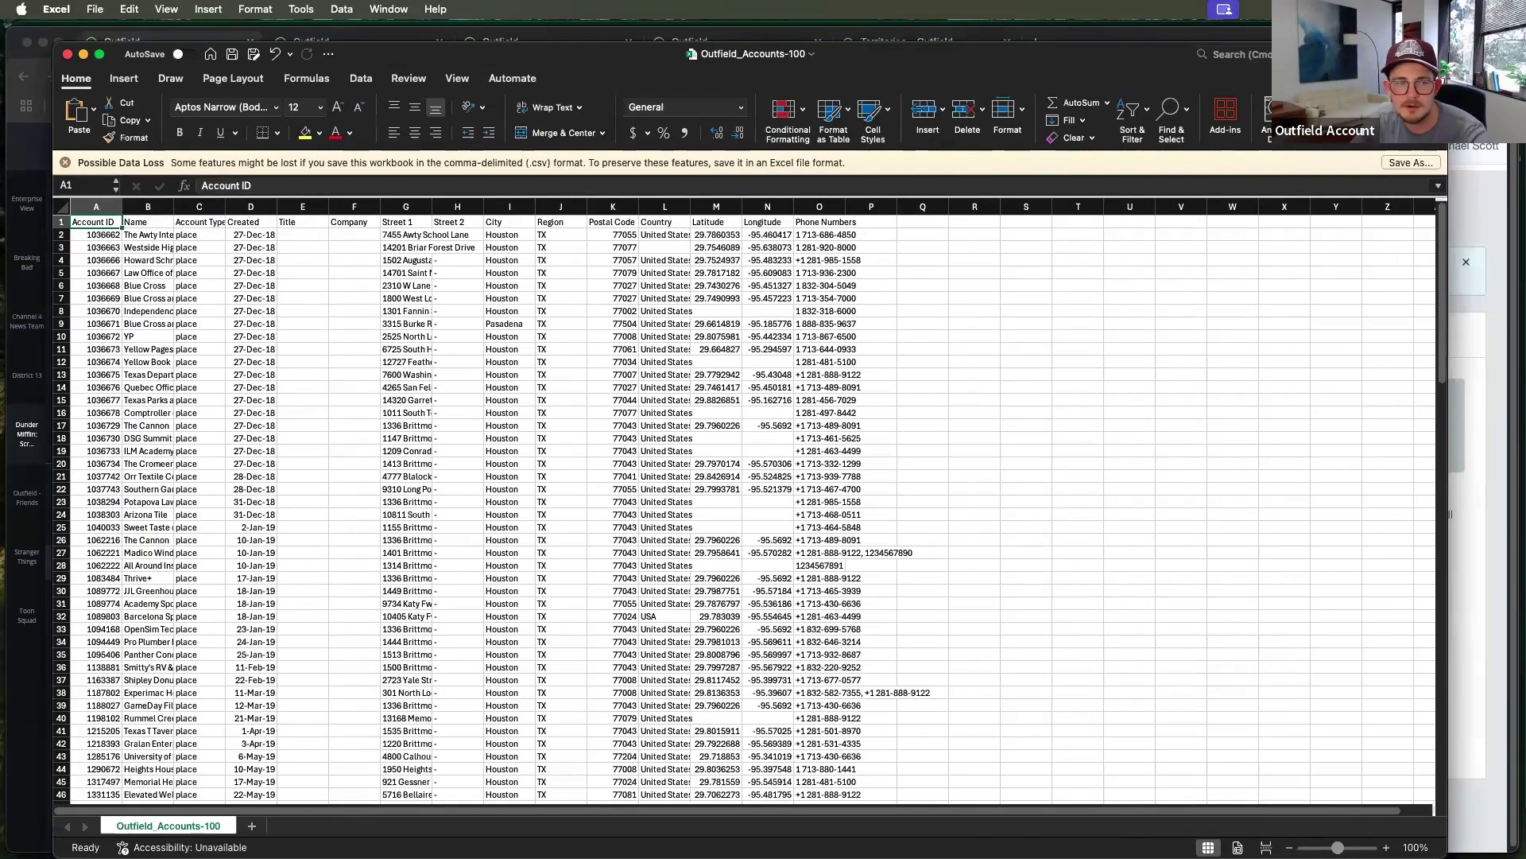
left_click(103, 205)
left_click(145, 204)
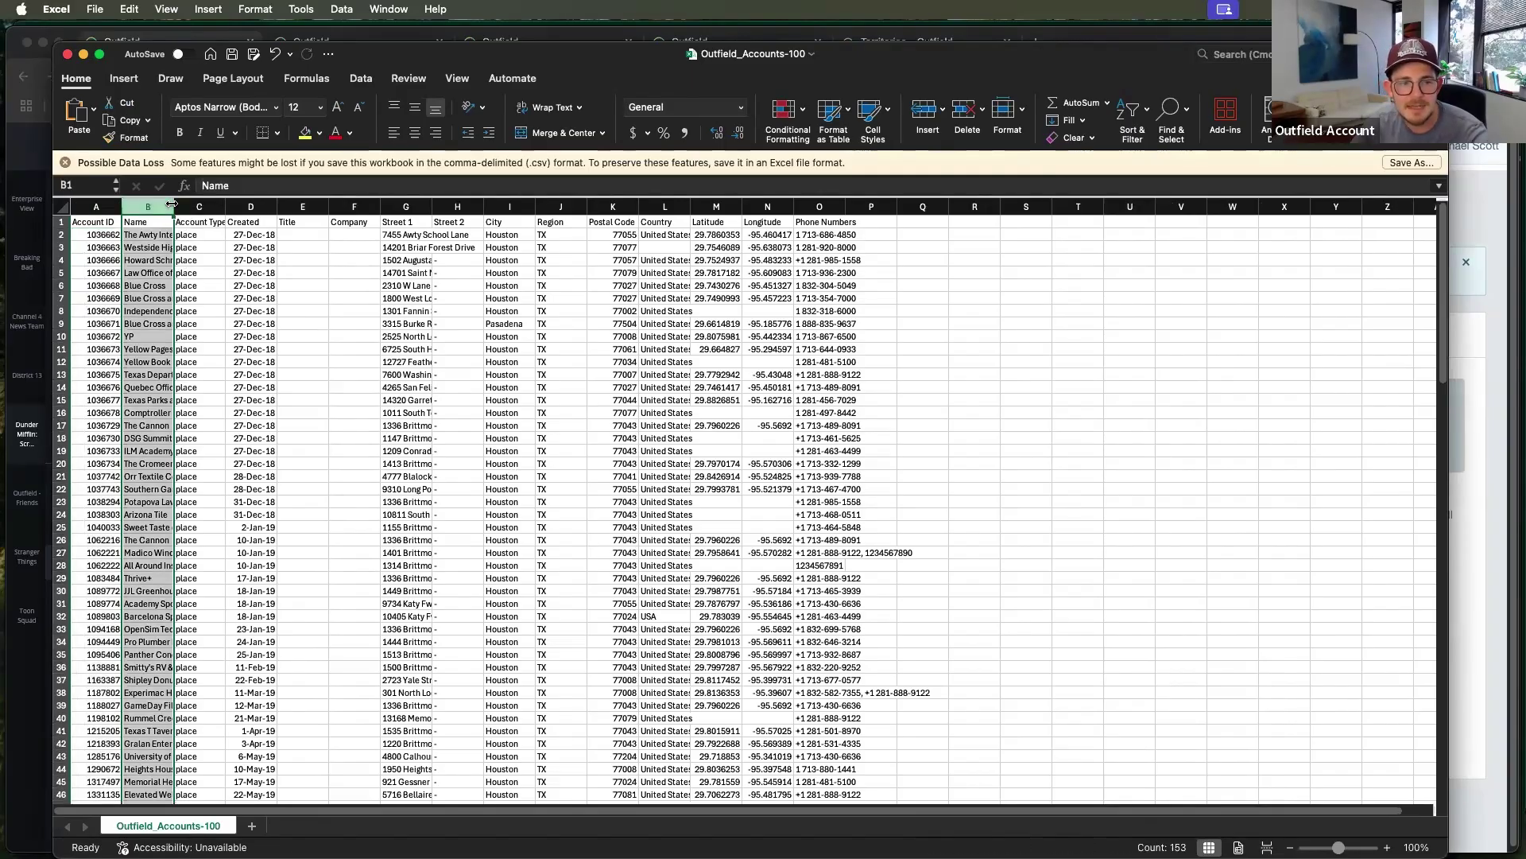
left_click(199, 206)
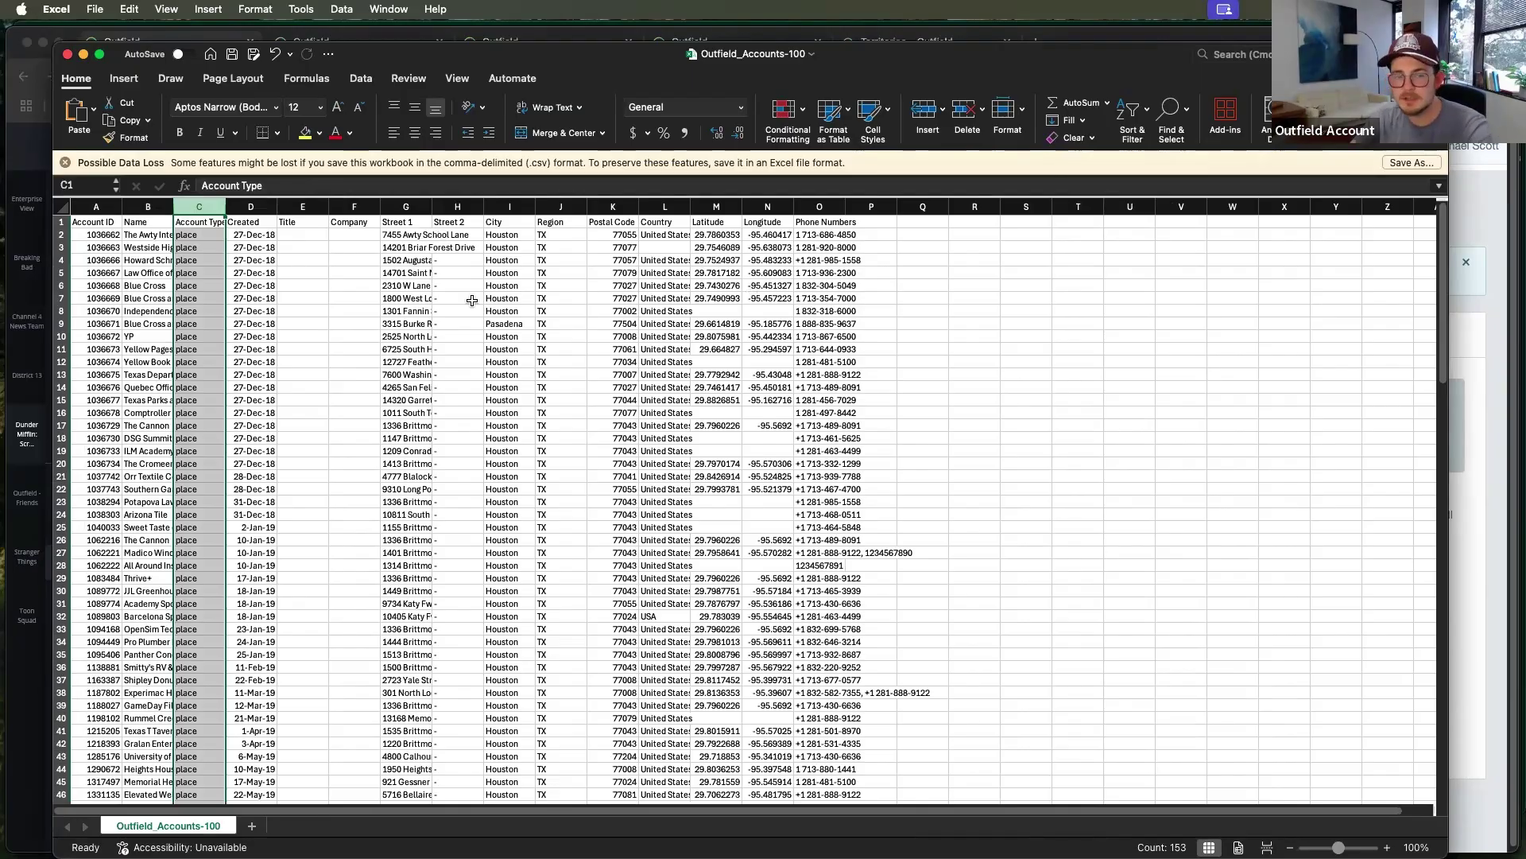
left_click_drag(88, 207, 835, 249)
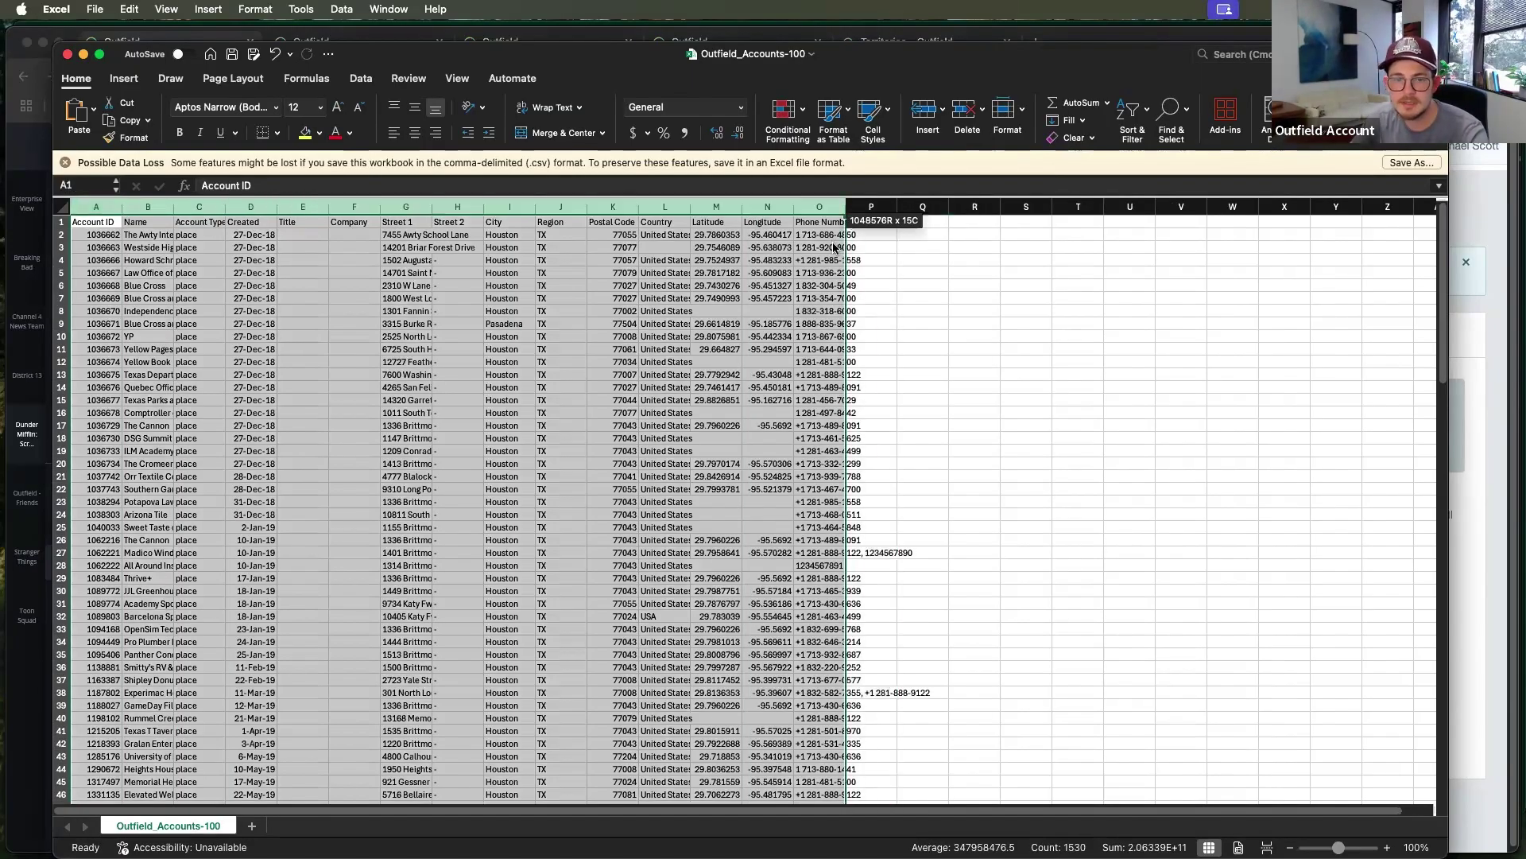
left_click(1132, 113)
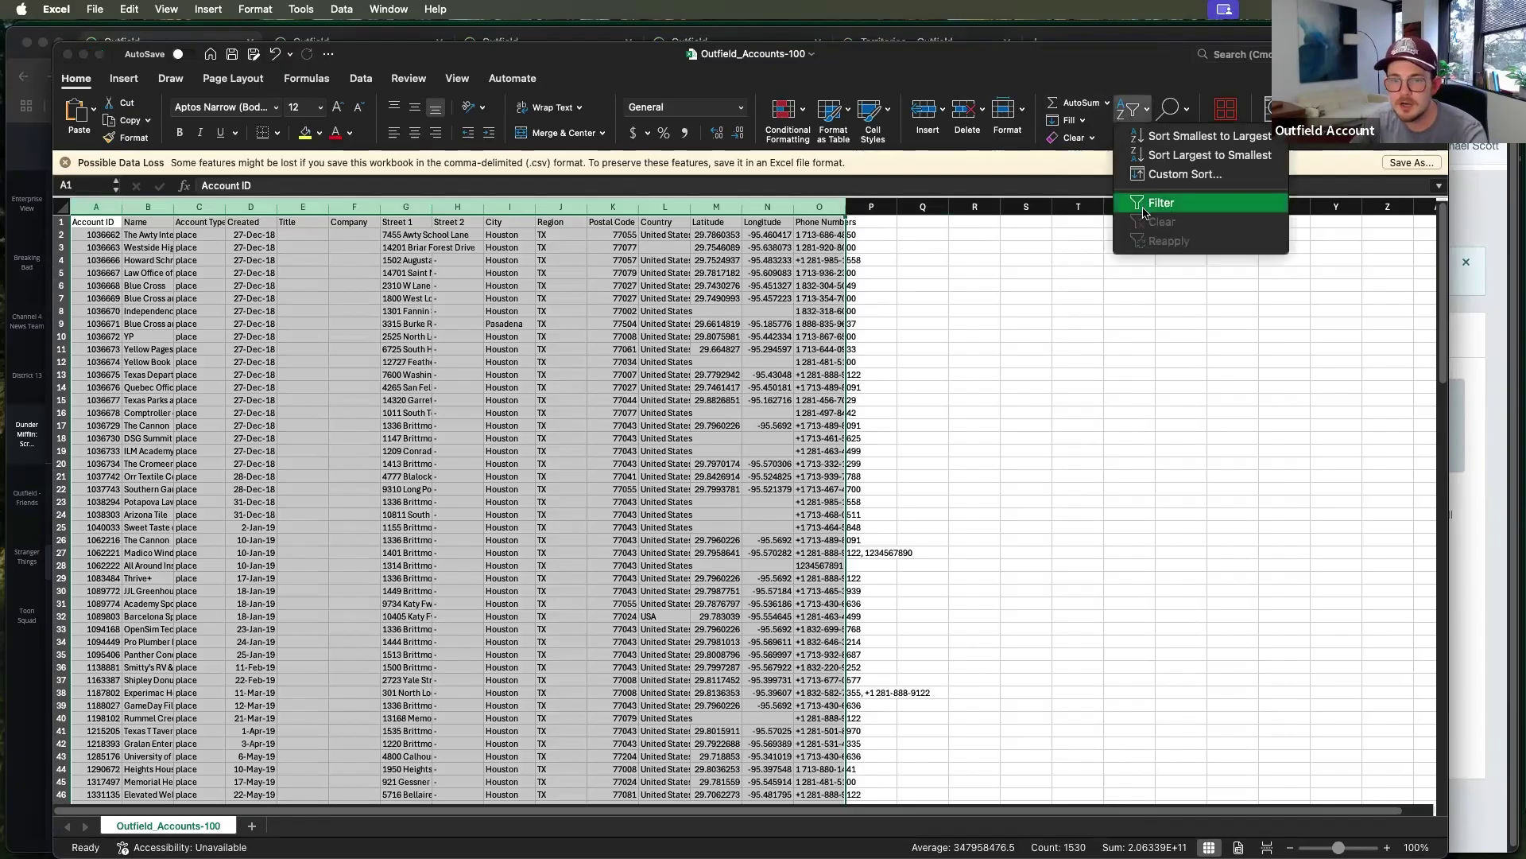
left_click(1145, 211)
- Sort the account rows by Postal Code in ascending order and look through the sorted list
left_click(557, 260)
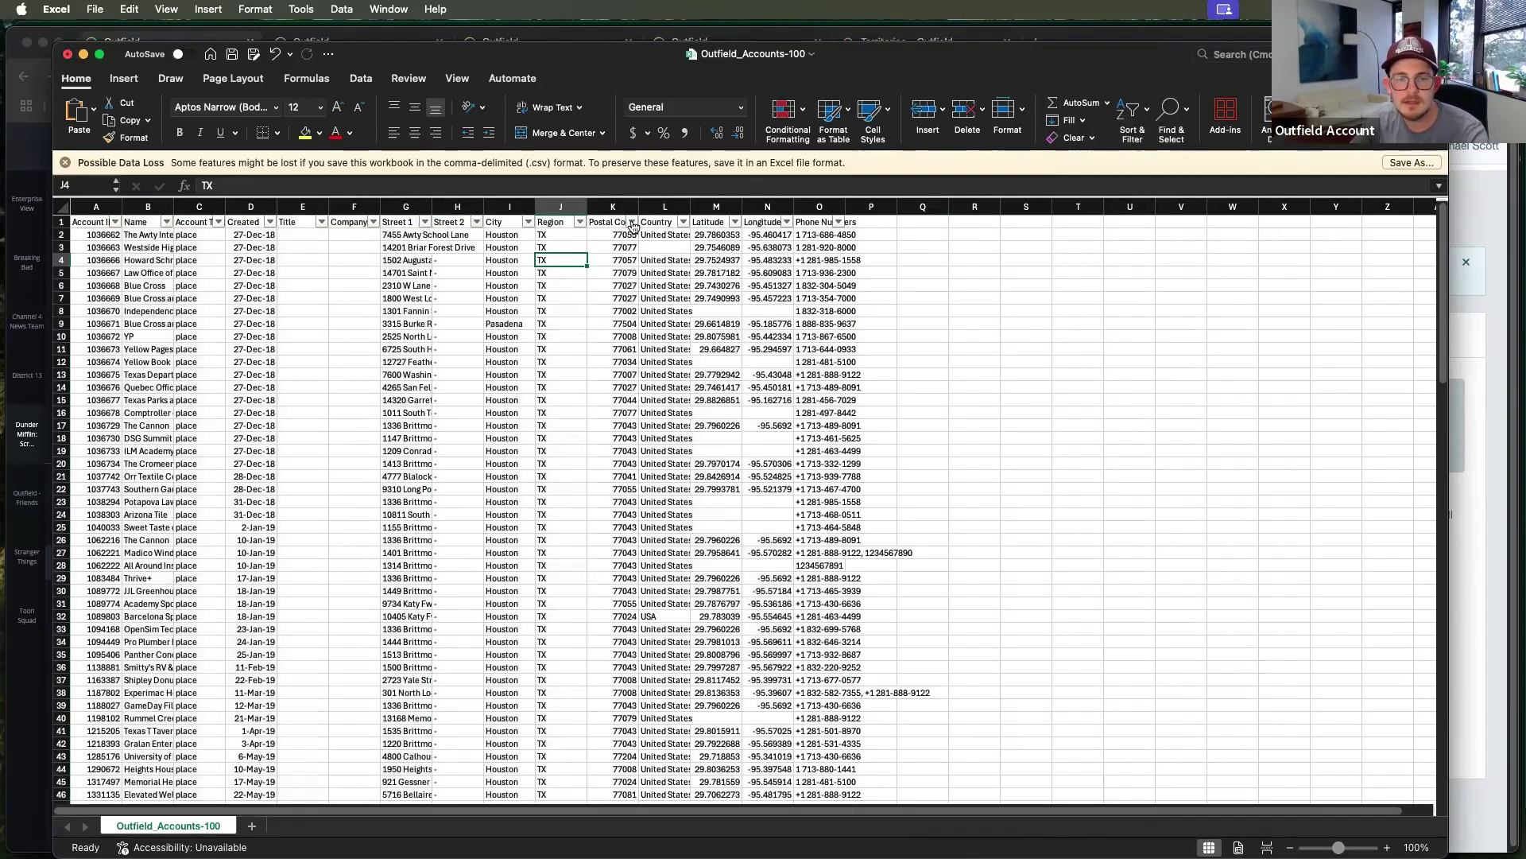
left_click(633, 222)
left_click(699, 274)
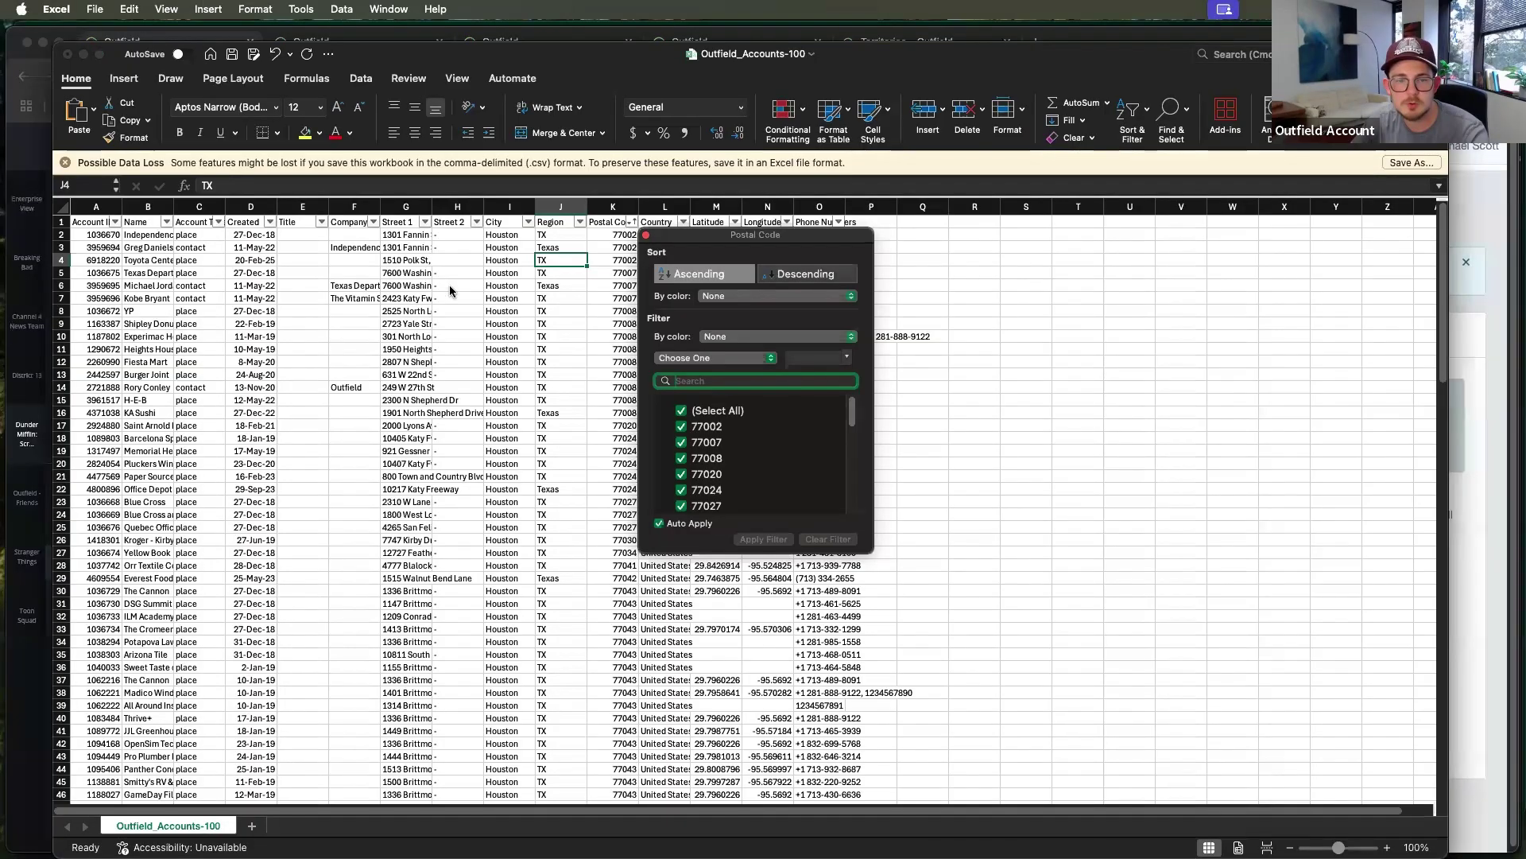
left_click(450, 291)
scroll(617, 437, "down", 4)
scroll(617, 437, "up", 4)
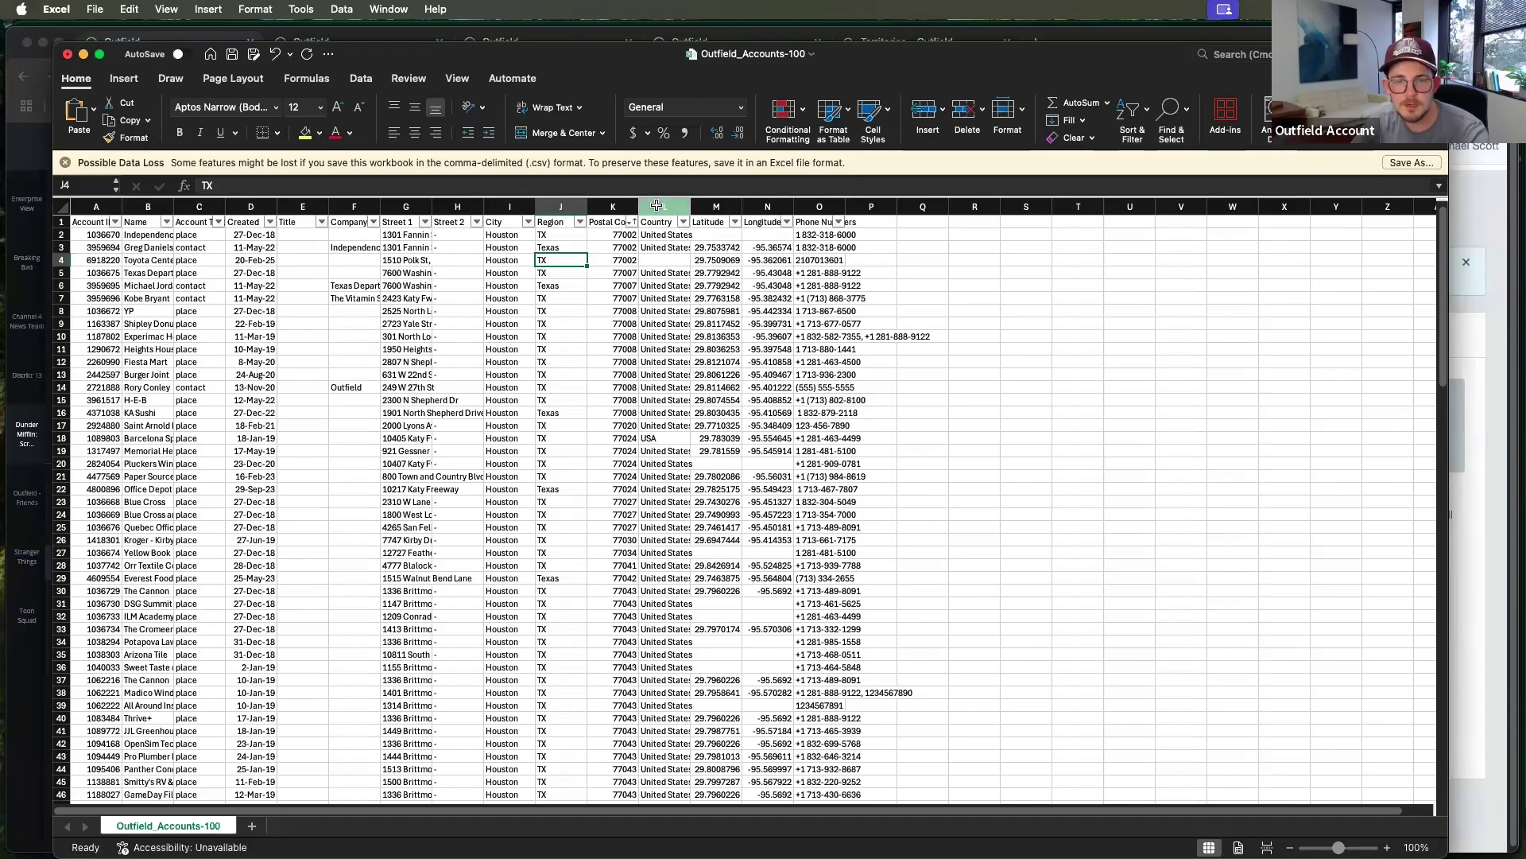
- Insert a new column between Postal Code and Country and give it the header Territory Zone
left_click(656, 206)
right_click(658, 208)
left_click(705, 304)
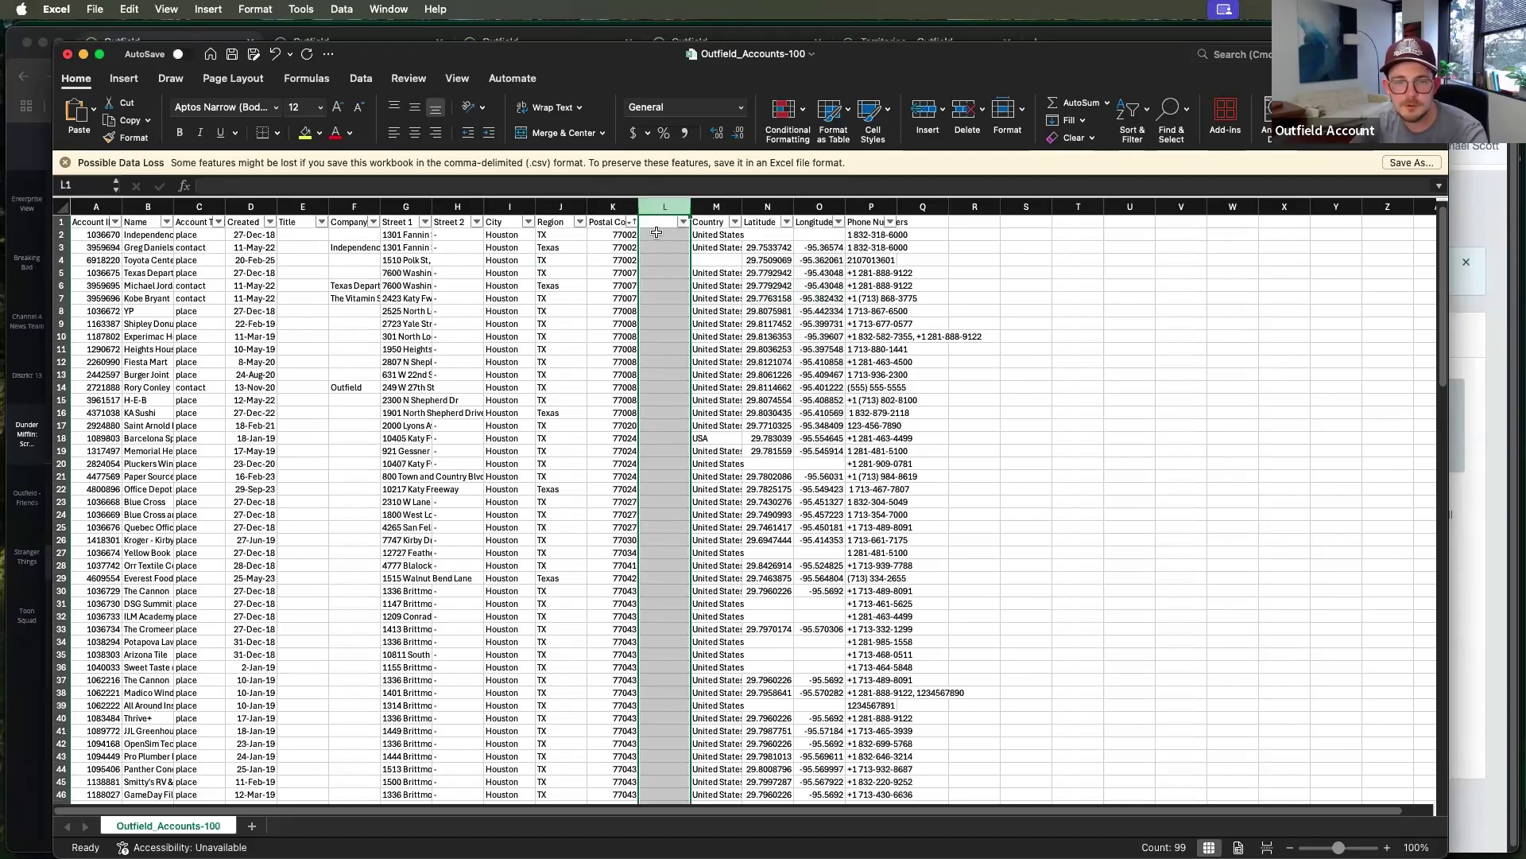
left_click(657, 221)
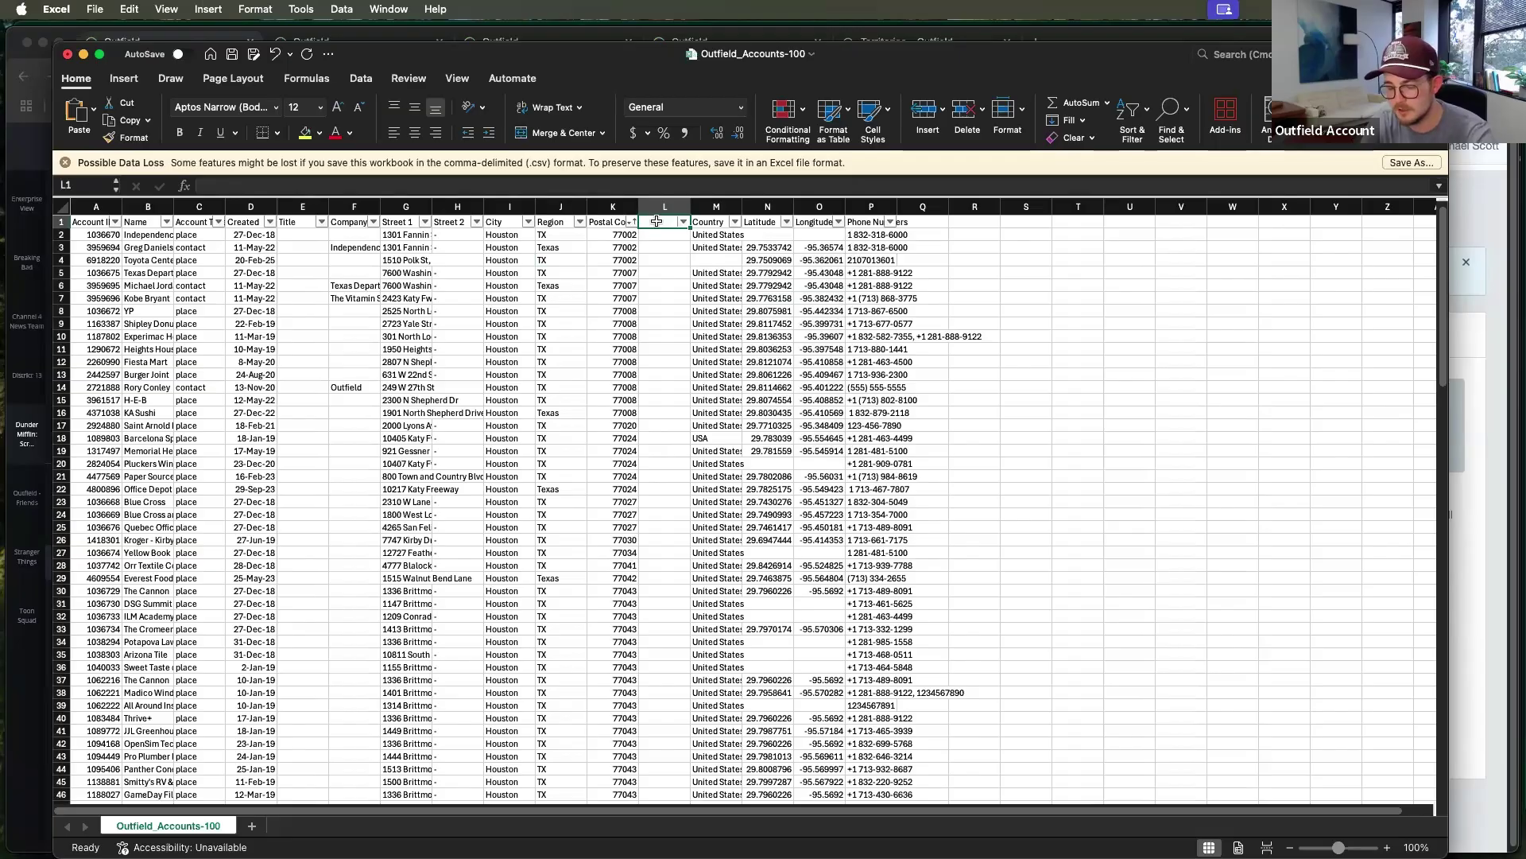
type("Terr")
type("itory Name")
key("Return")
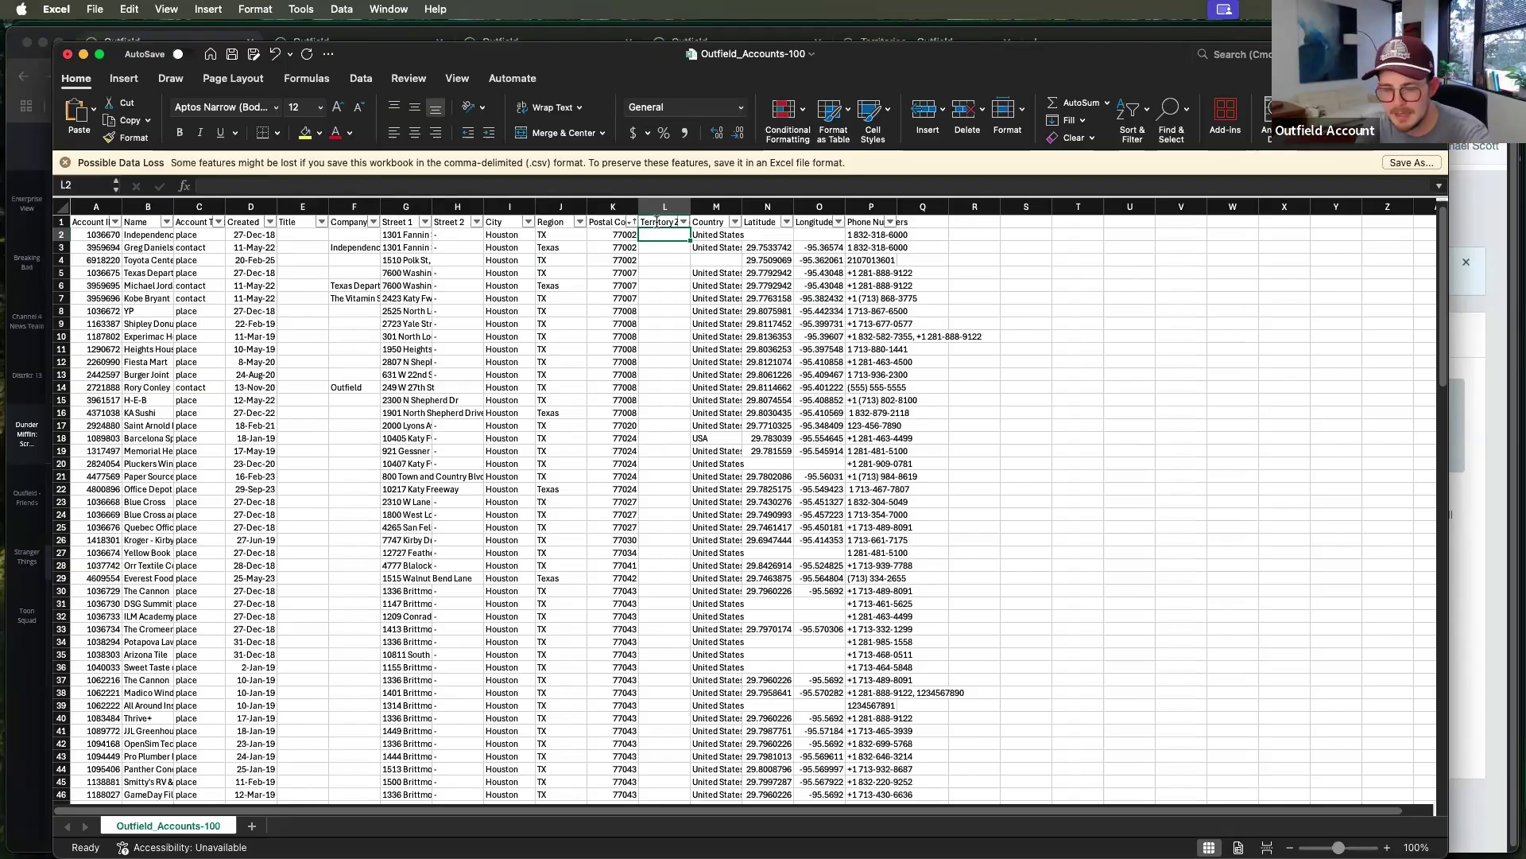
- Enter North as the first Territory Zone value in L2 and fill it down through row 18
type("Norht")
key("Return")
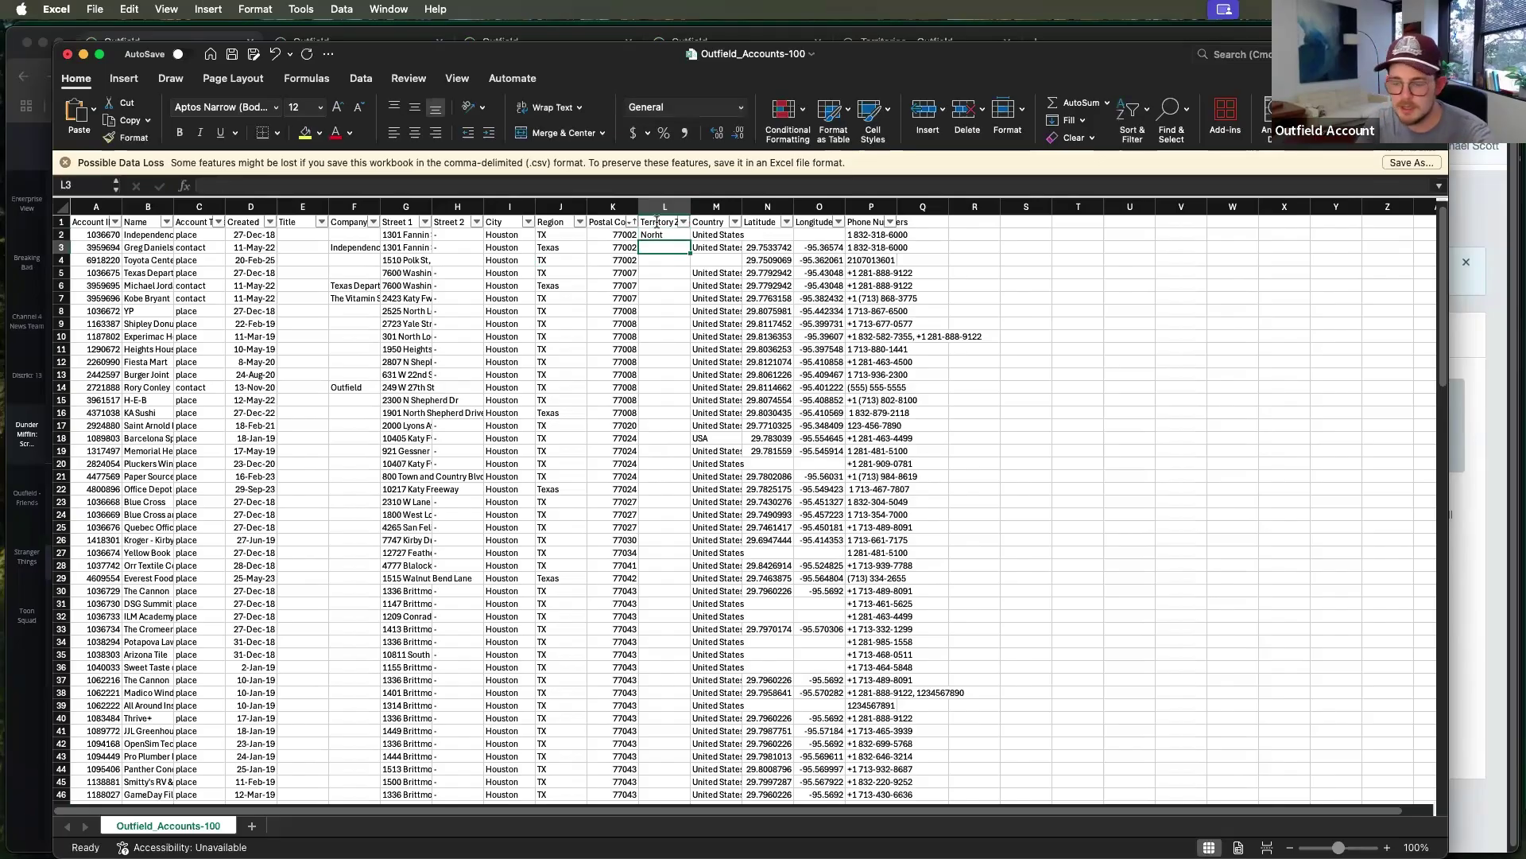
key("Up")
type("North")
key("Return")
left_click(664, 234)
left_click_drag(691, 241, 710, 443)
- Enter South as the Territory Zone in L19 and fill it down through row 34
left_click(652, 451)
type("South")
key("Return")
left_click(652, 450)
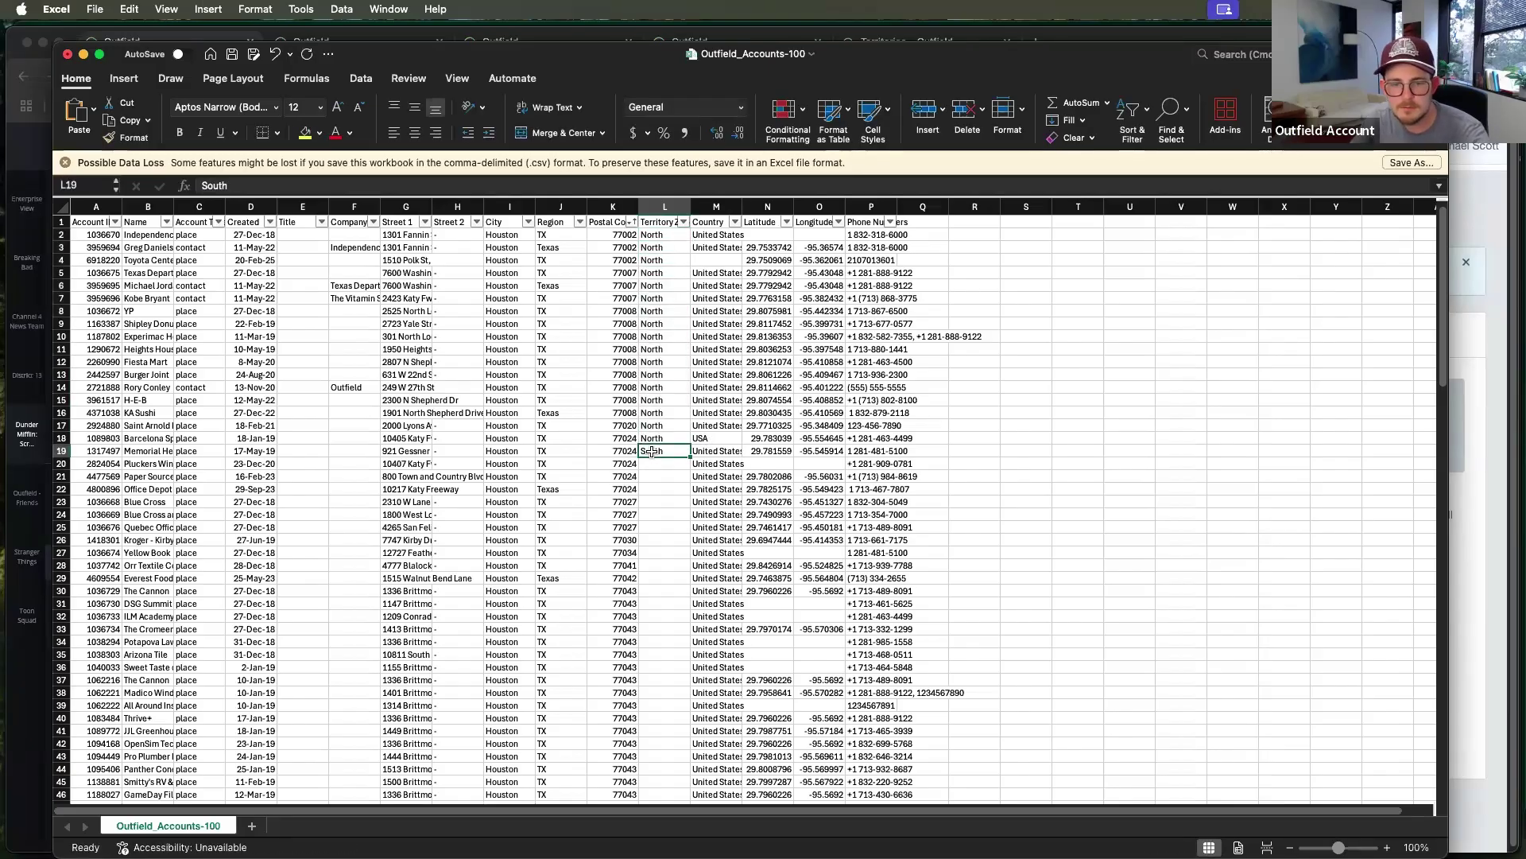
left_click_drag(686, 455, 697, 243)
- Enter East as the Territory Zone in L35 and fill it down through row 64
scroll(690, 632, "down", 5)
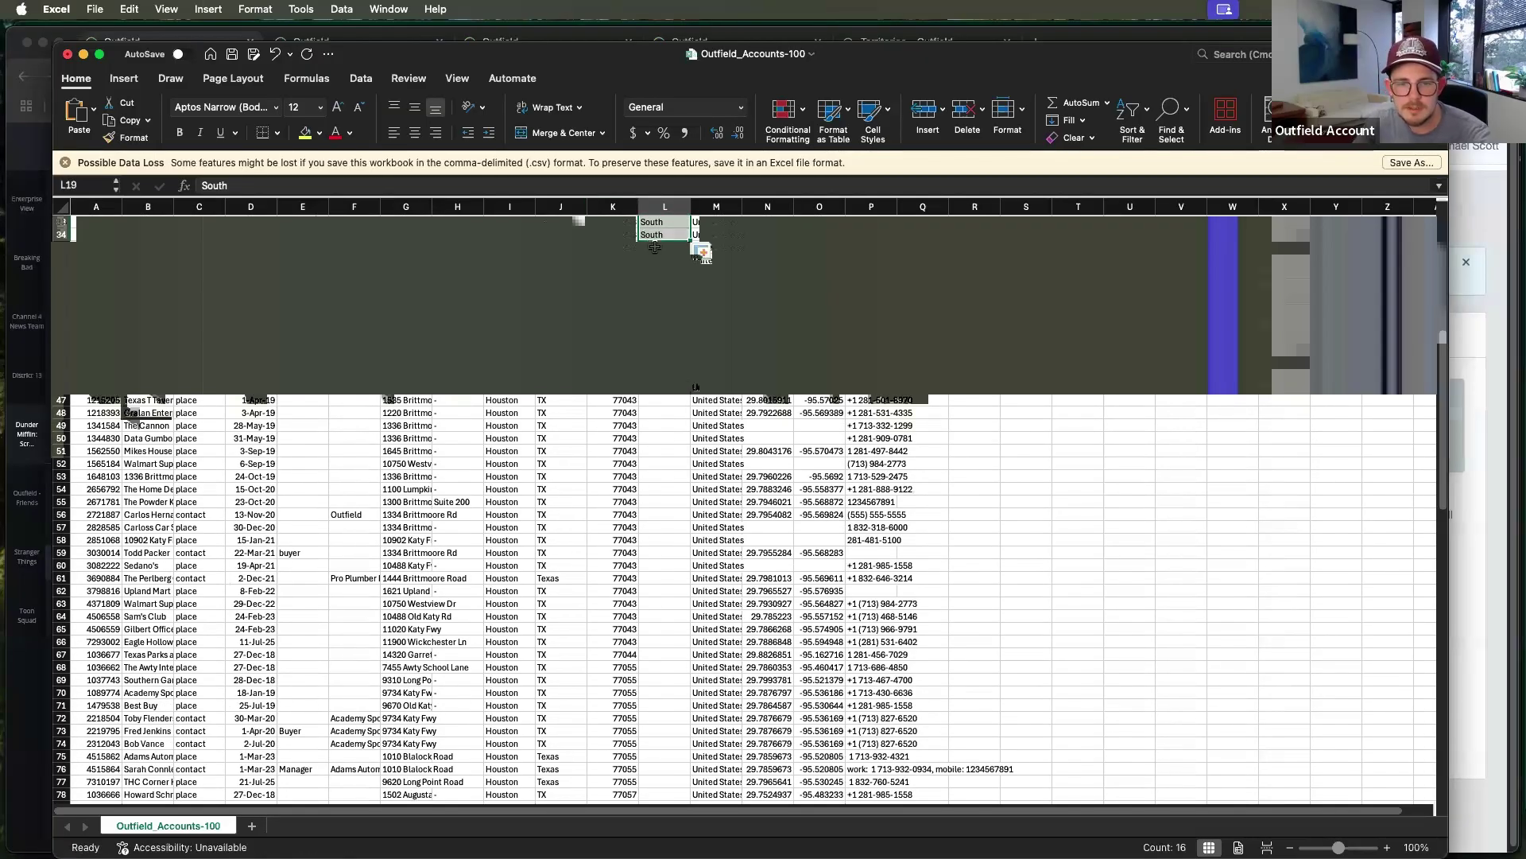
left_click(654, 247)
type("East")
key("Return")
left_click(655, 247)
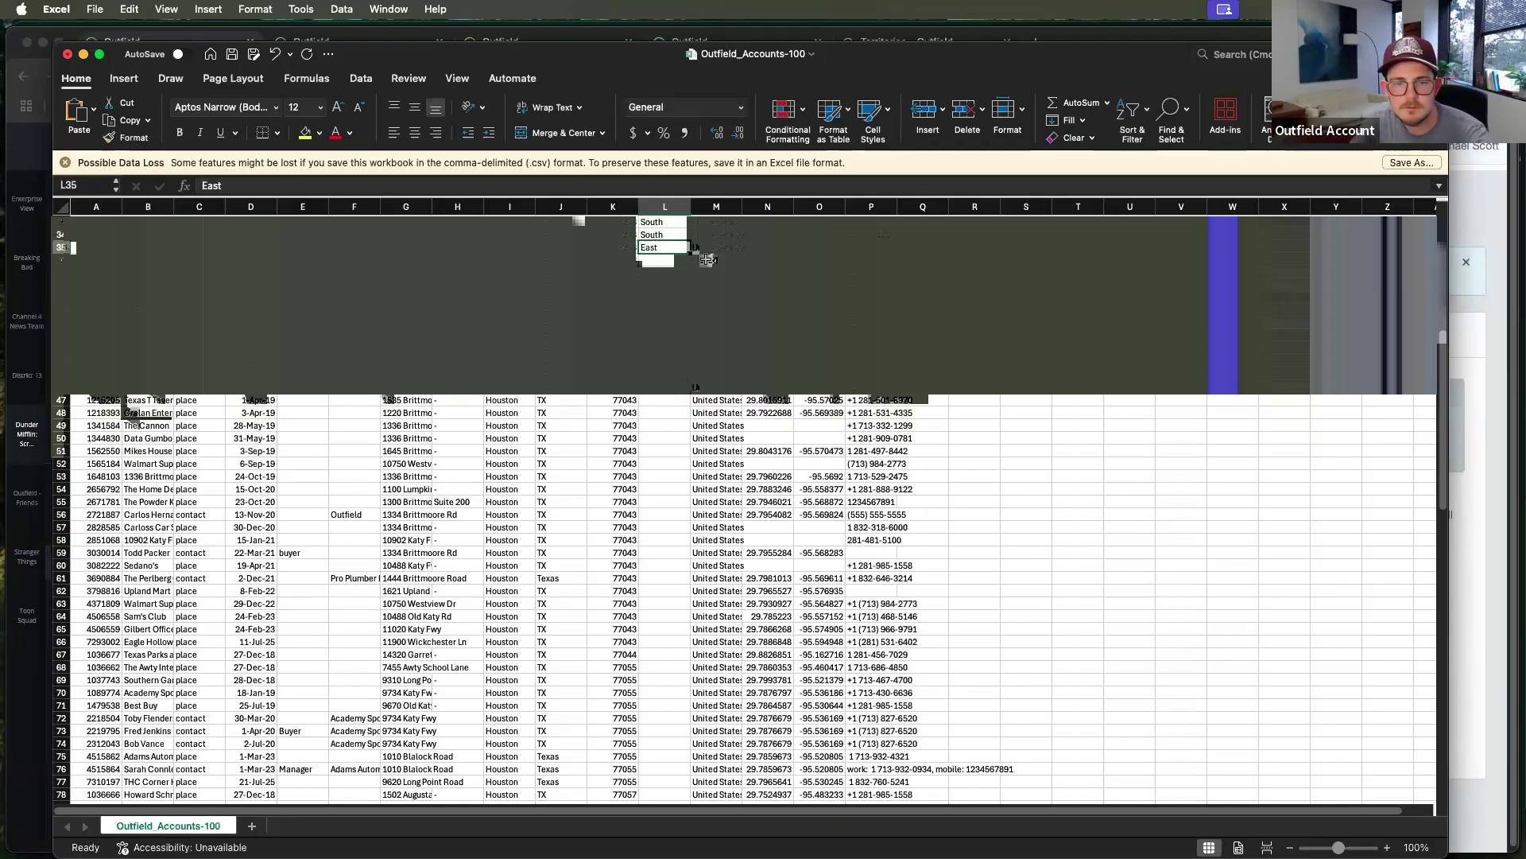
left_click_drag(692, 251, 649, 641)
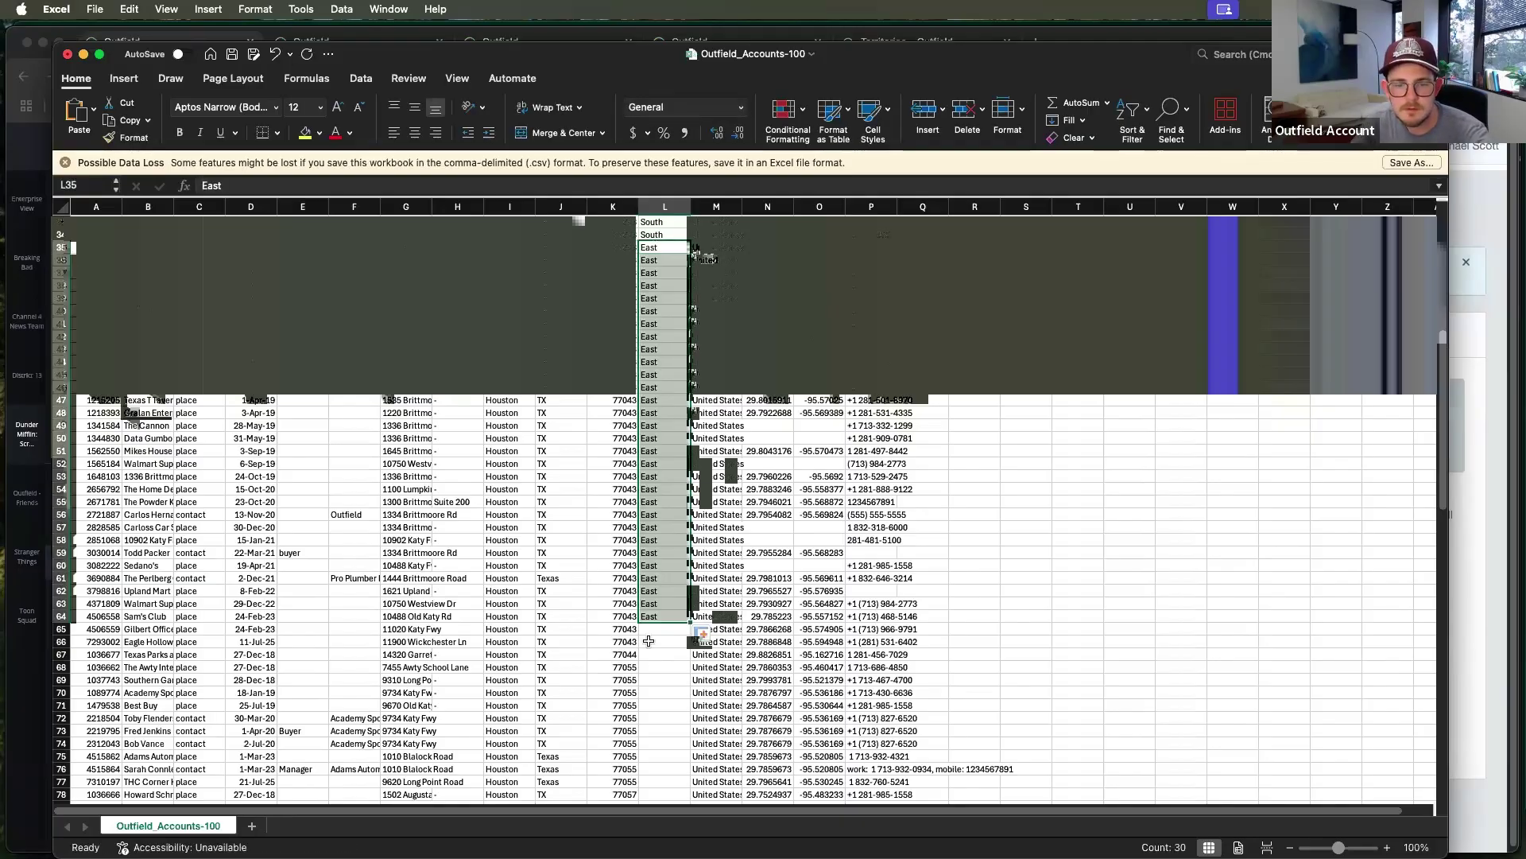
- Enter West as the Territory Zone in L65 and fill it down through row 71
left_click(650, 629)
type("West")
key("ctrl+Return")
scroll(653, 630, "down", 5)
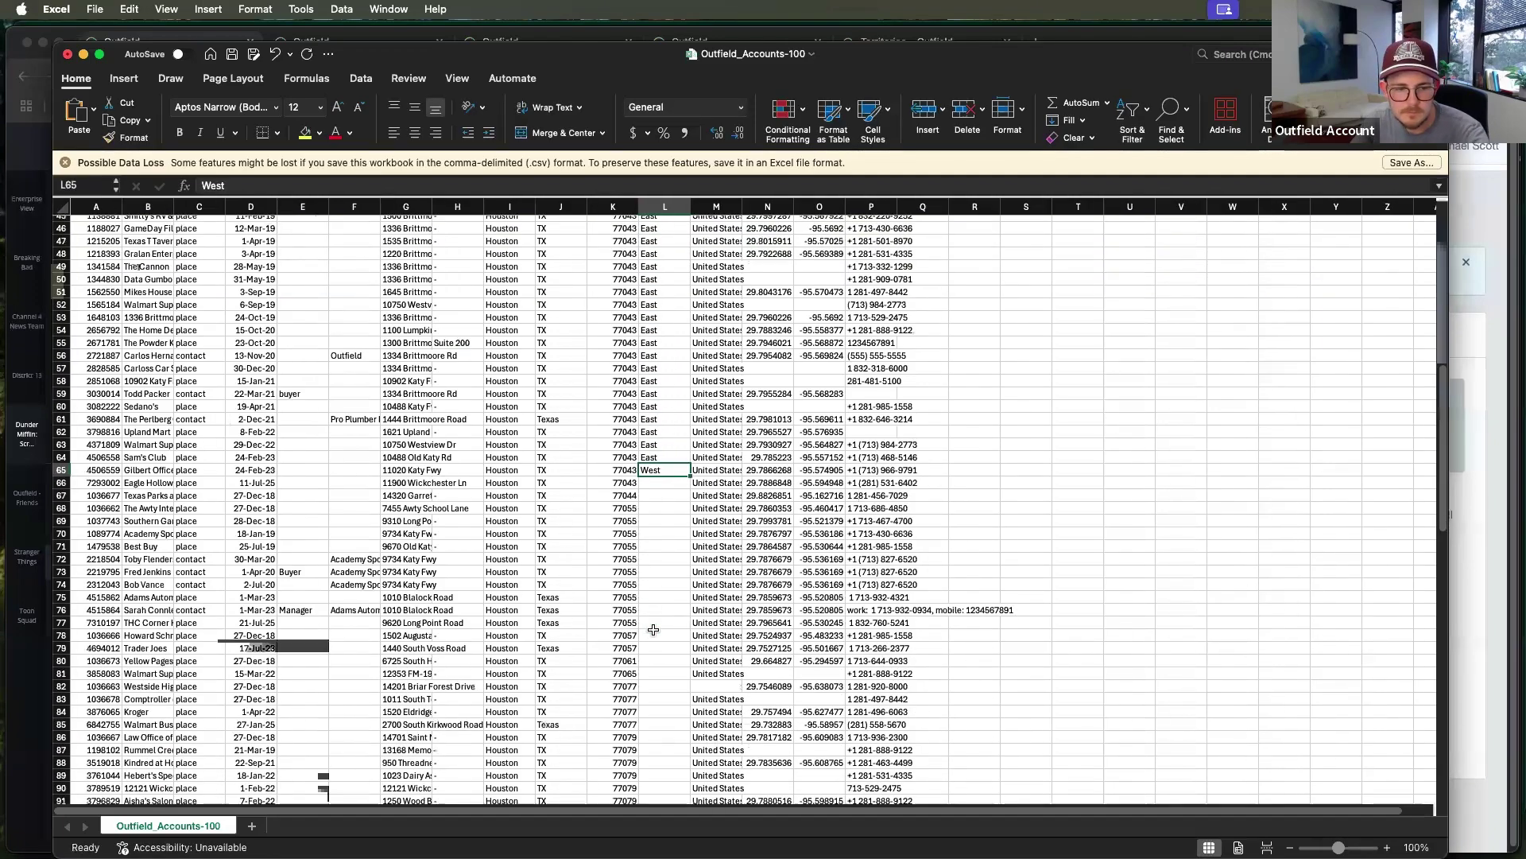
left_click_drag(686, 470, 683, 547)
- Sort the account rows by Account Type in ascending order so contacts are grouped before places
scroll(253, 404, "up", 15)
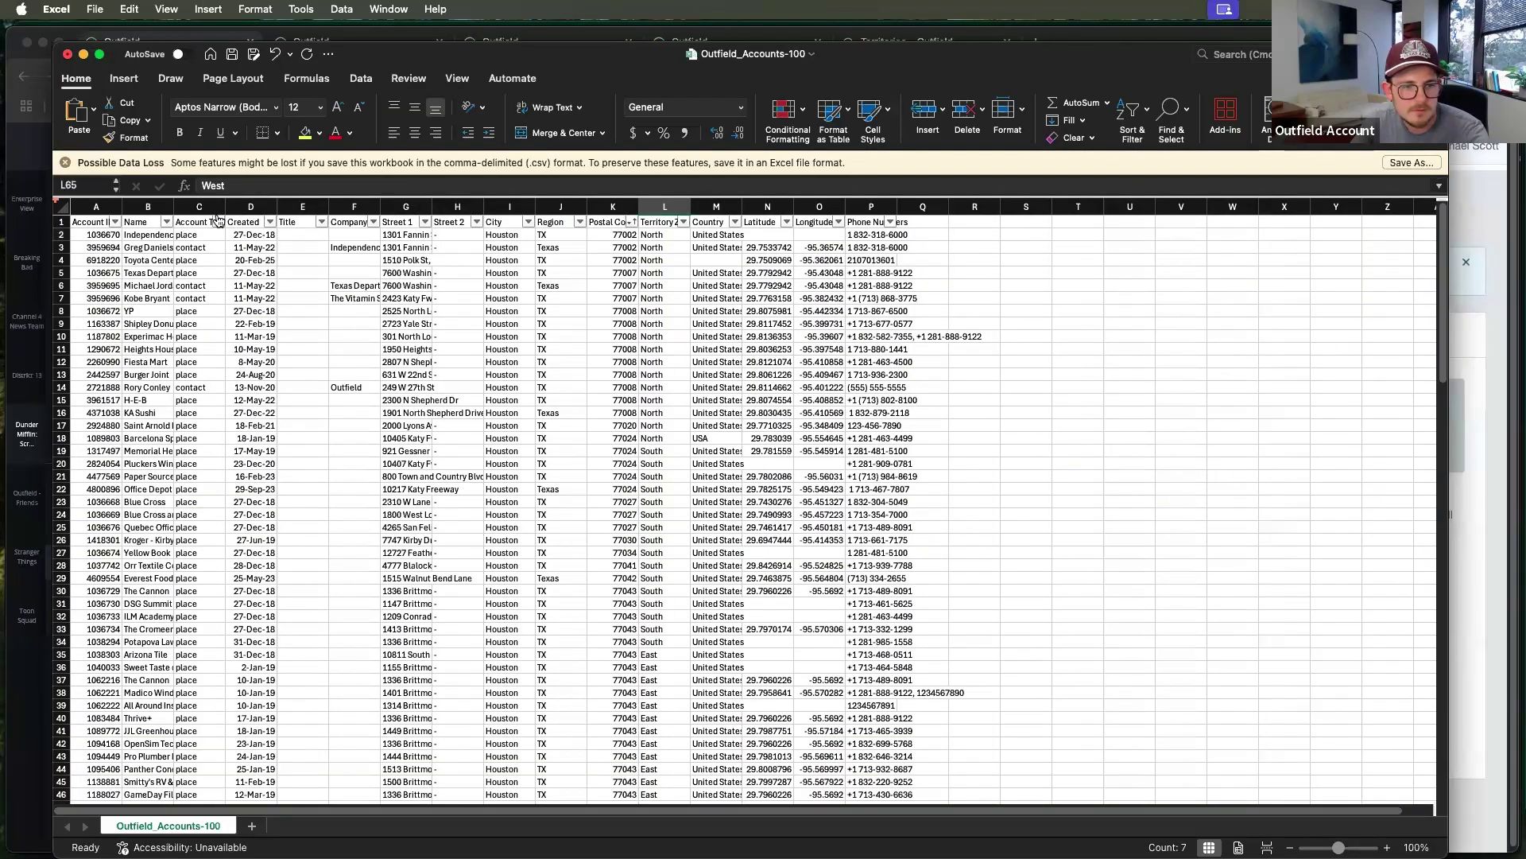
left_click(218, 223)
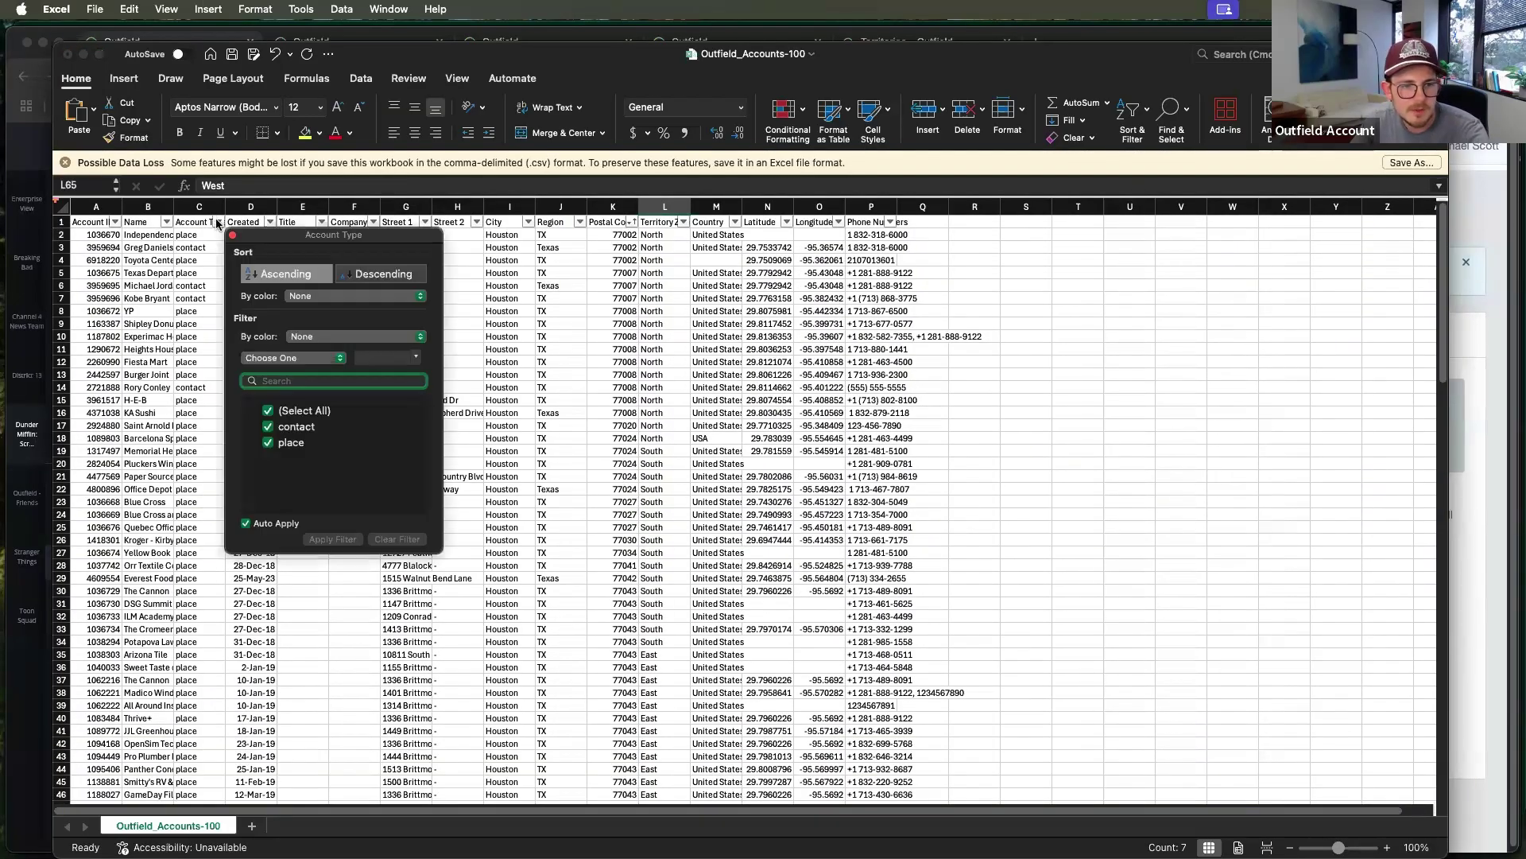
left_click(280, 274)
left_click(191, 278)
- Delete all contact rows, rows 2 to 63, keeping only the place accounts
left_click_drag(59, 233, 87, 791)
left_click_drag(104, 445, 99, 429)
right_click(135, 366)
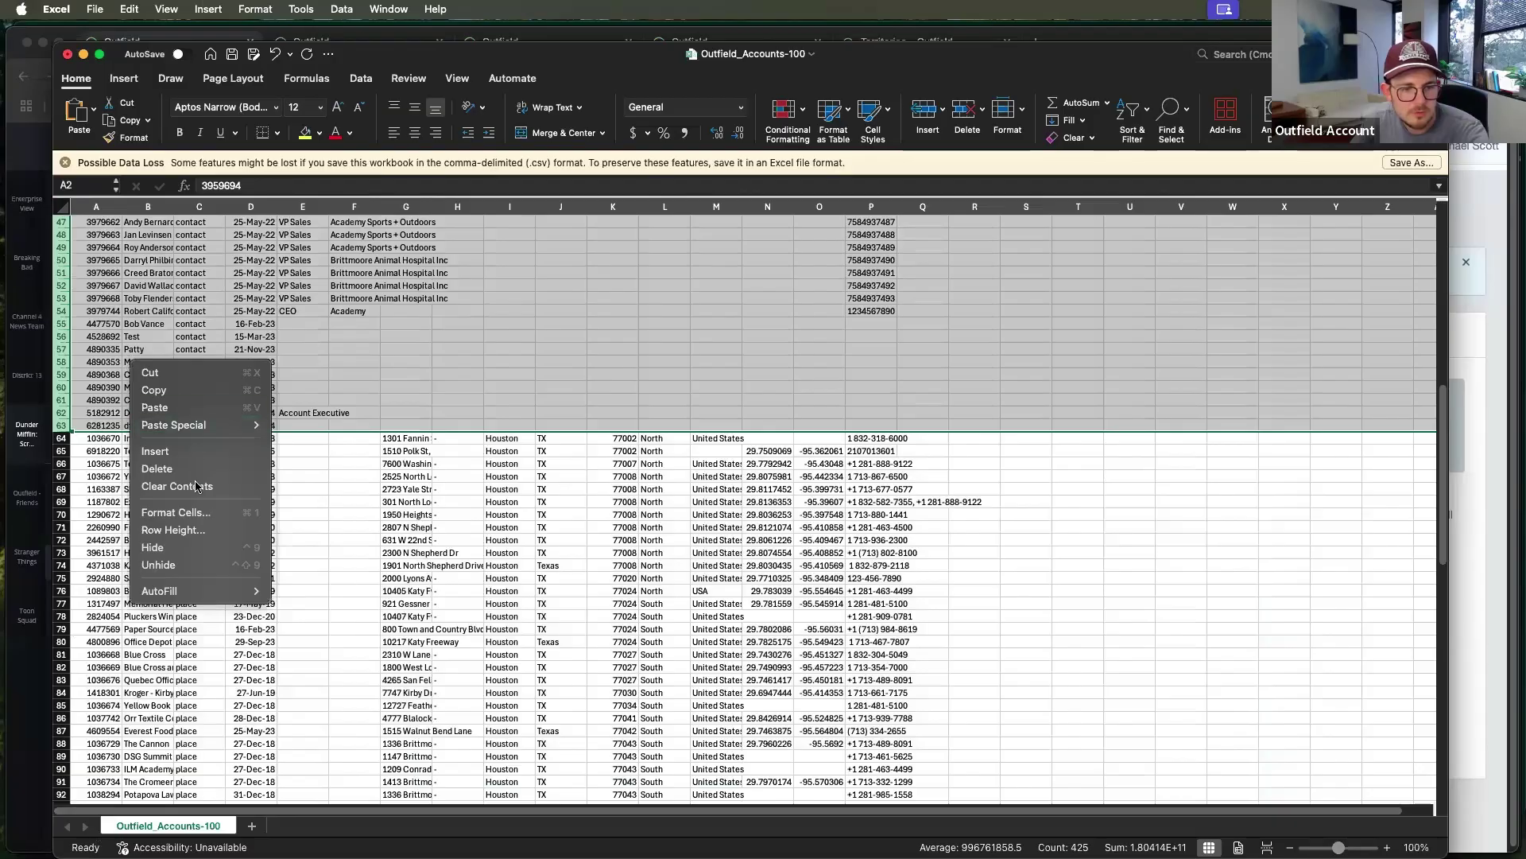
left_click(157, 469)
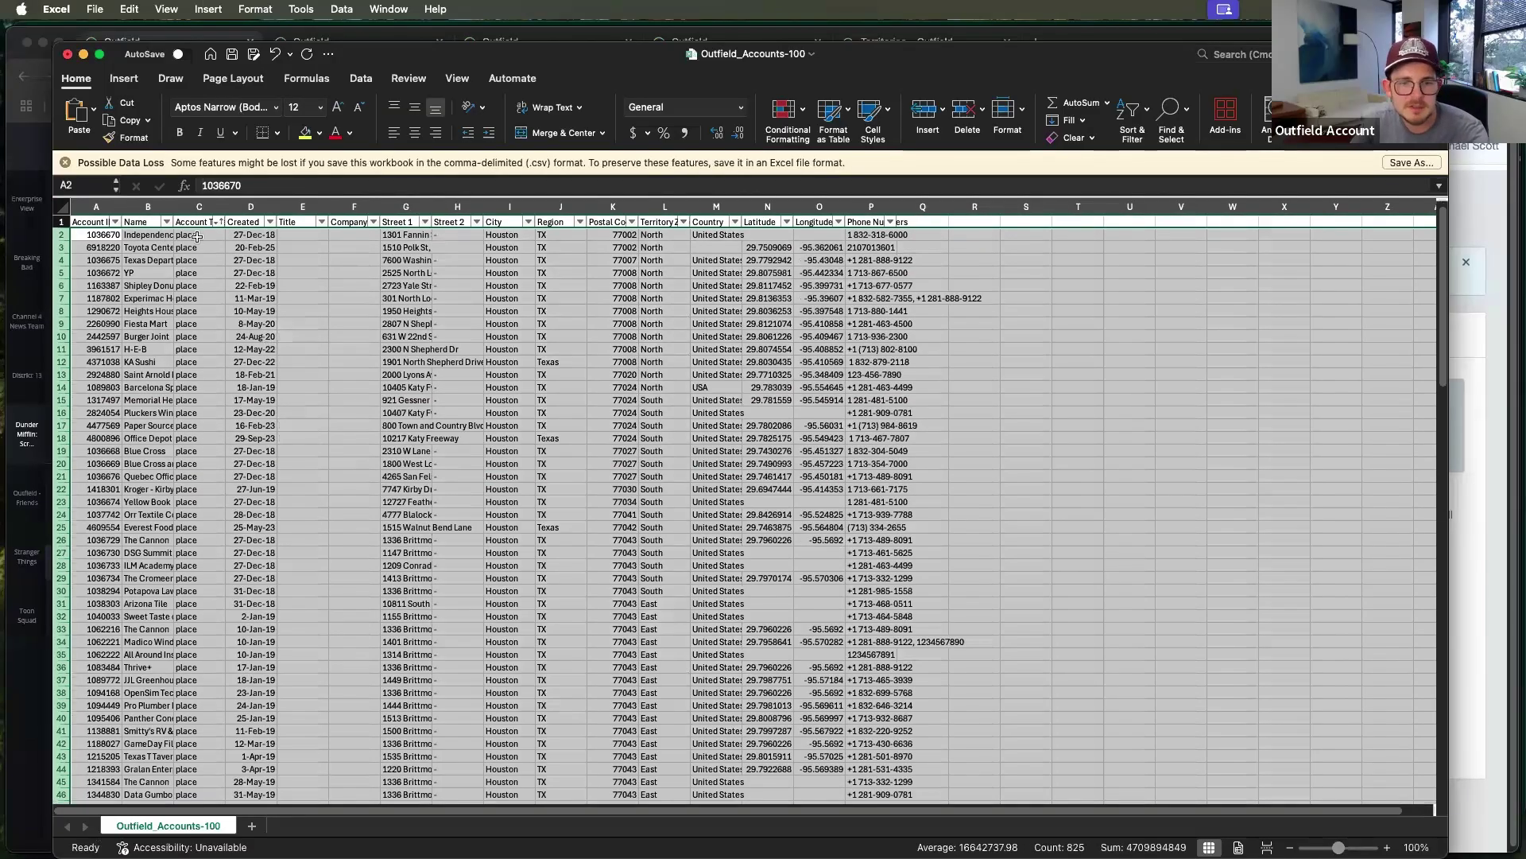
left_click(197, 237)
- Fill the West value from L64 down through the last account in row 91
scroll(836, 534, "down", 2)
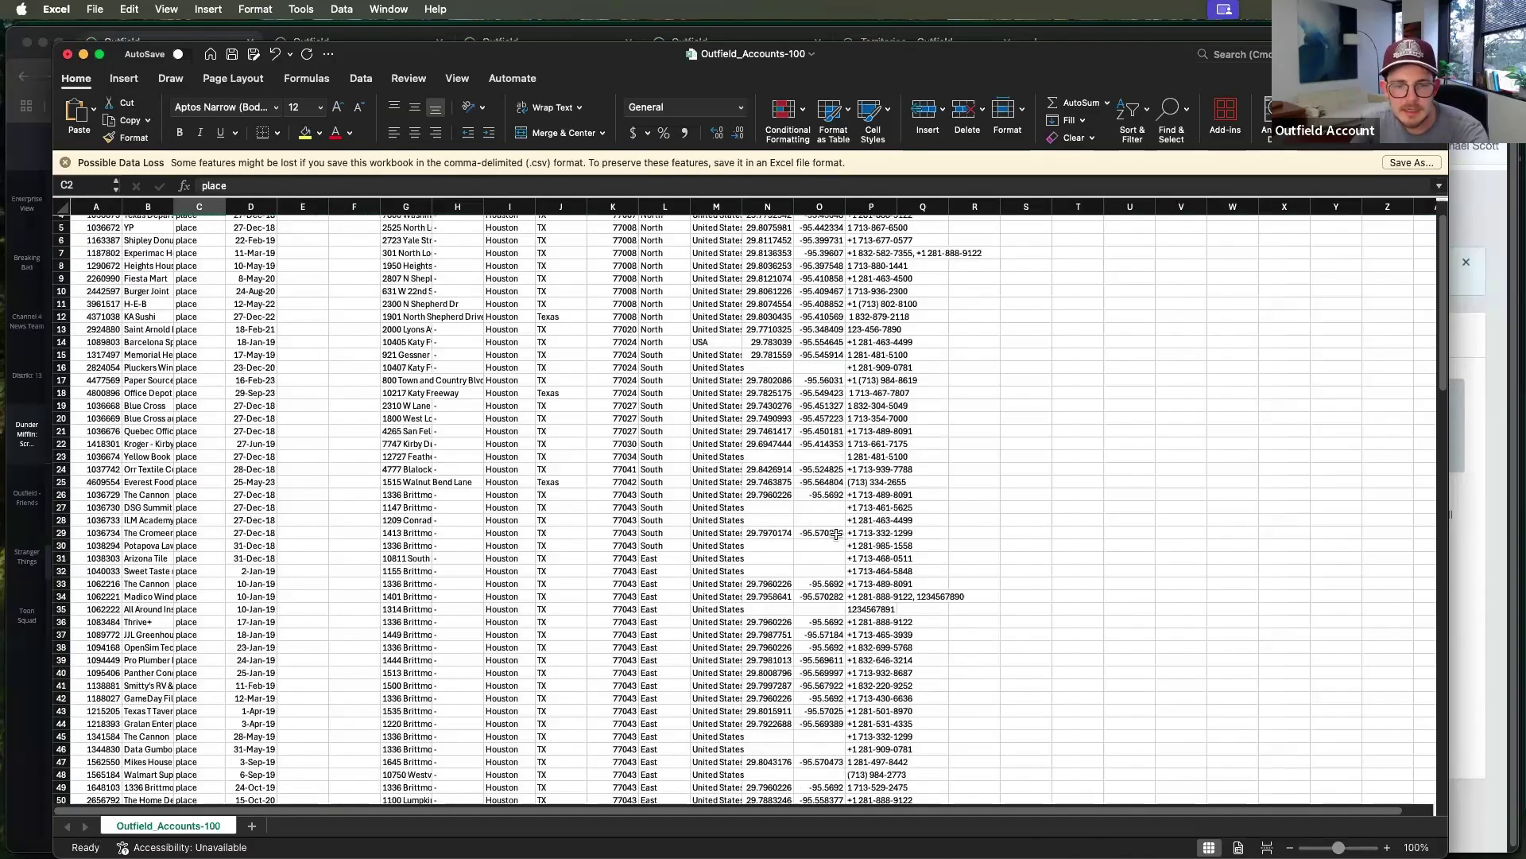
scroll(837, 534, "down", 15)
left_click(662, 329)
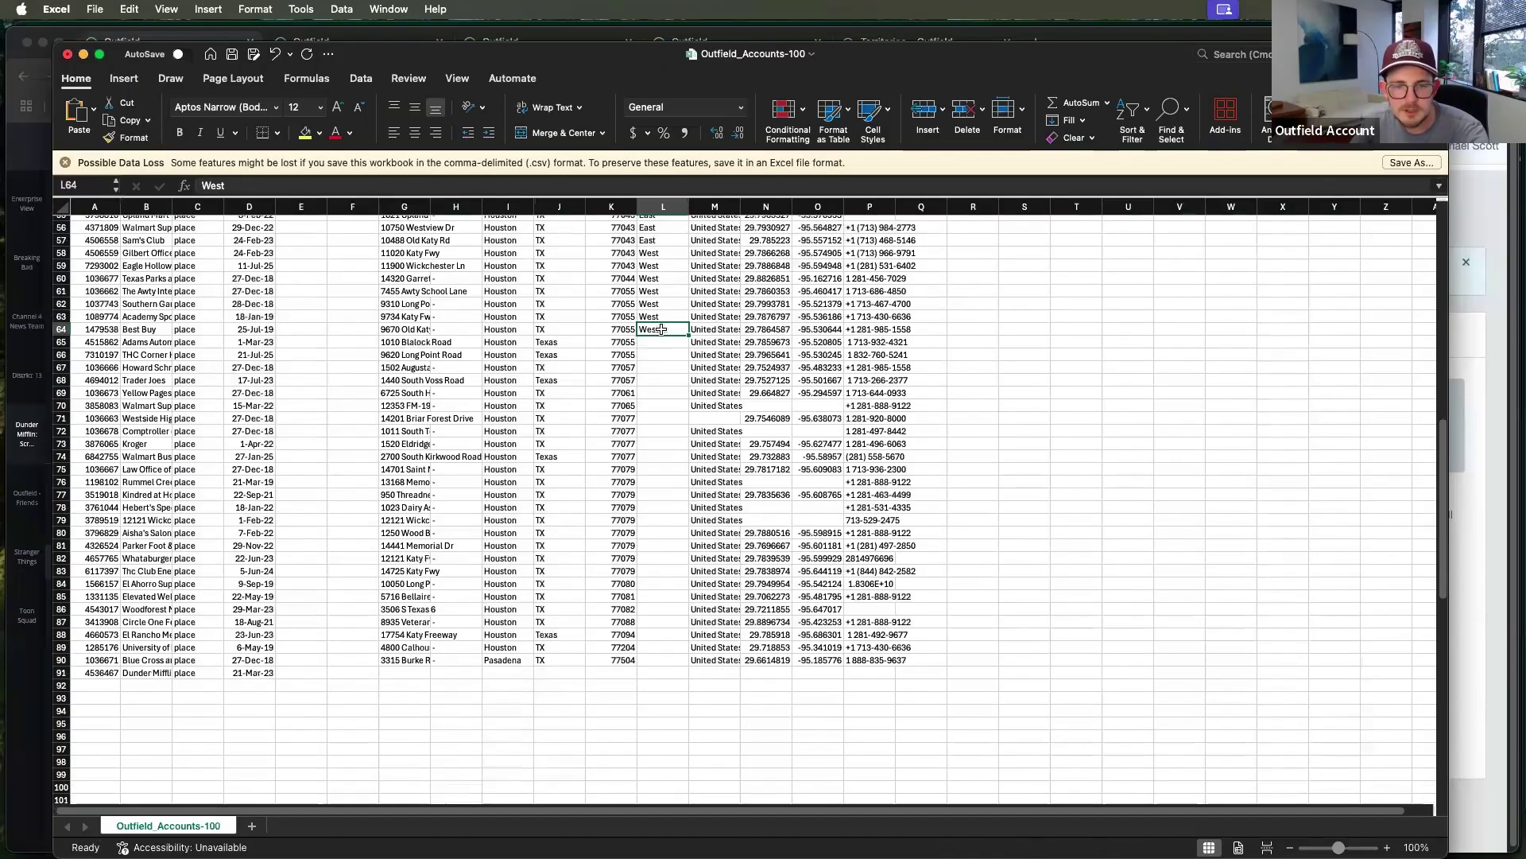
double_click(688, 336)
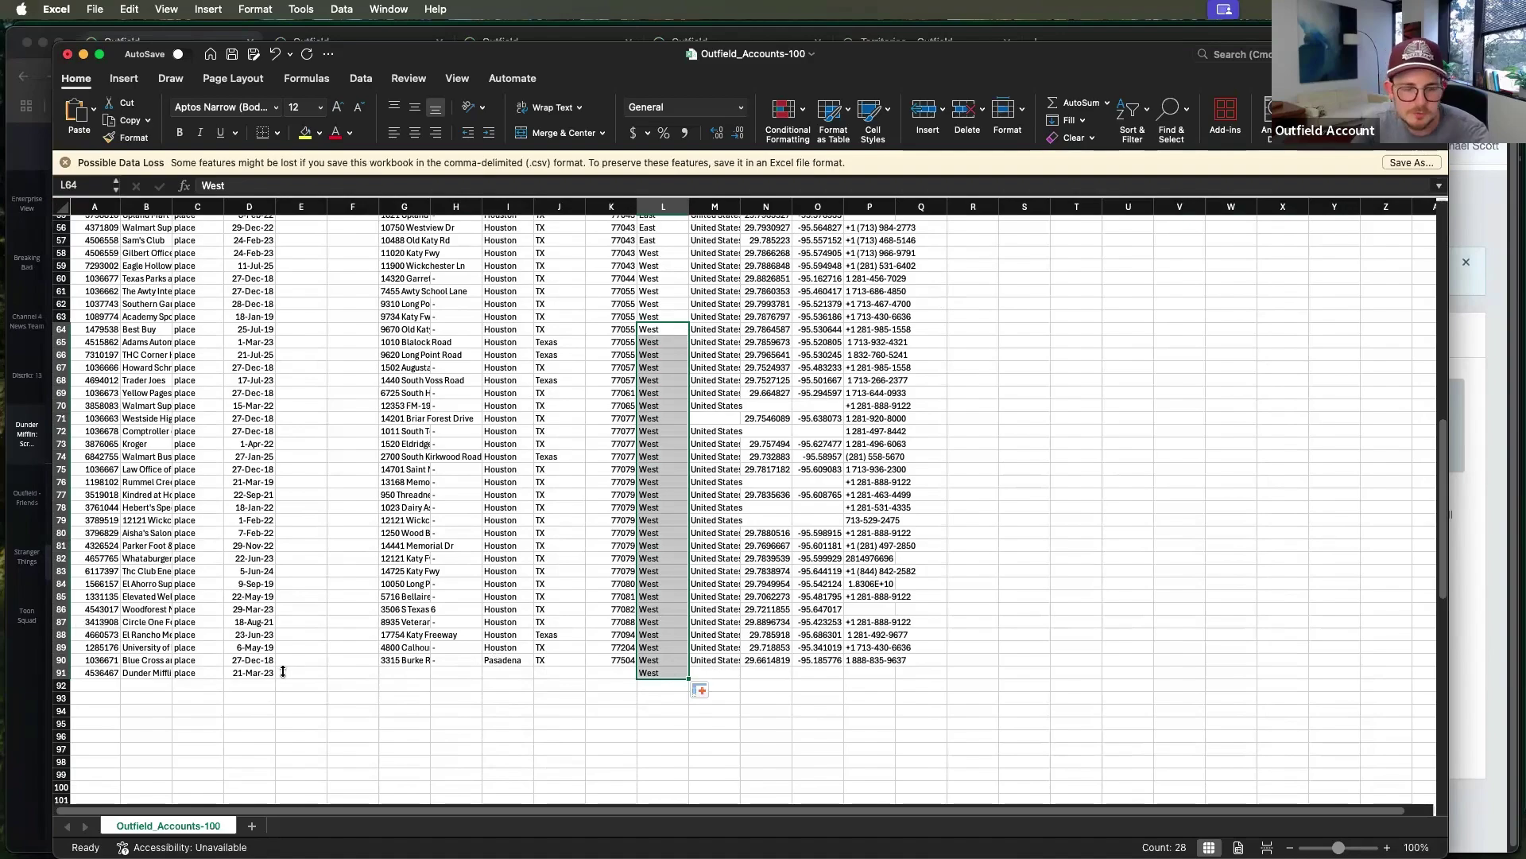
- Widen the Territory Zone column so its full header fits
scroll(367, 402, "up", 15)
scroll(367, 402, "up", 5)
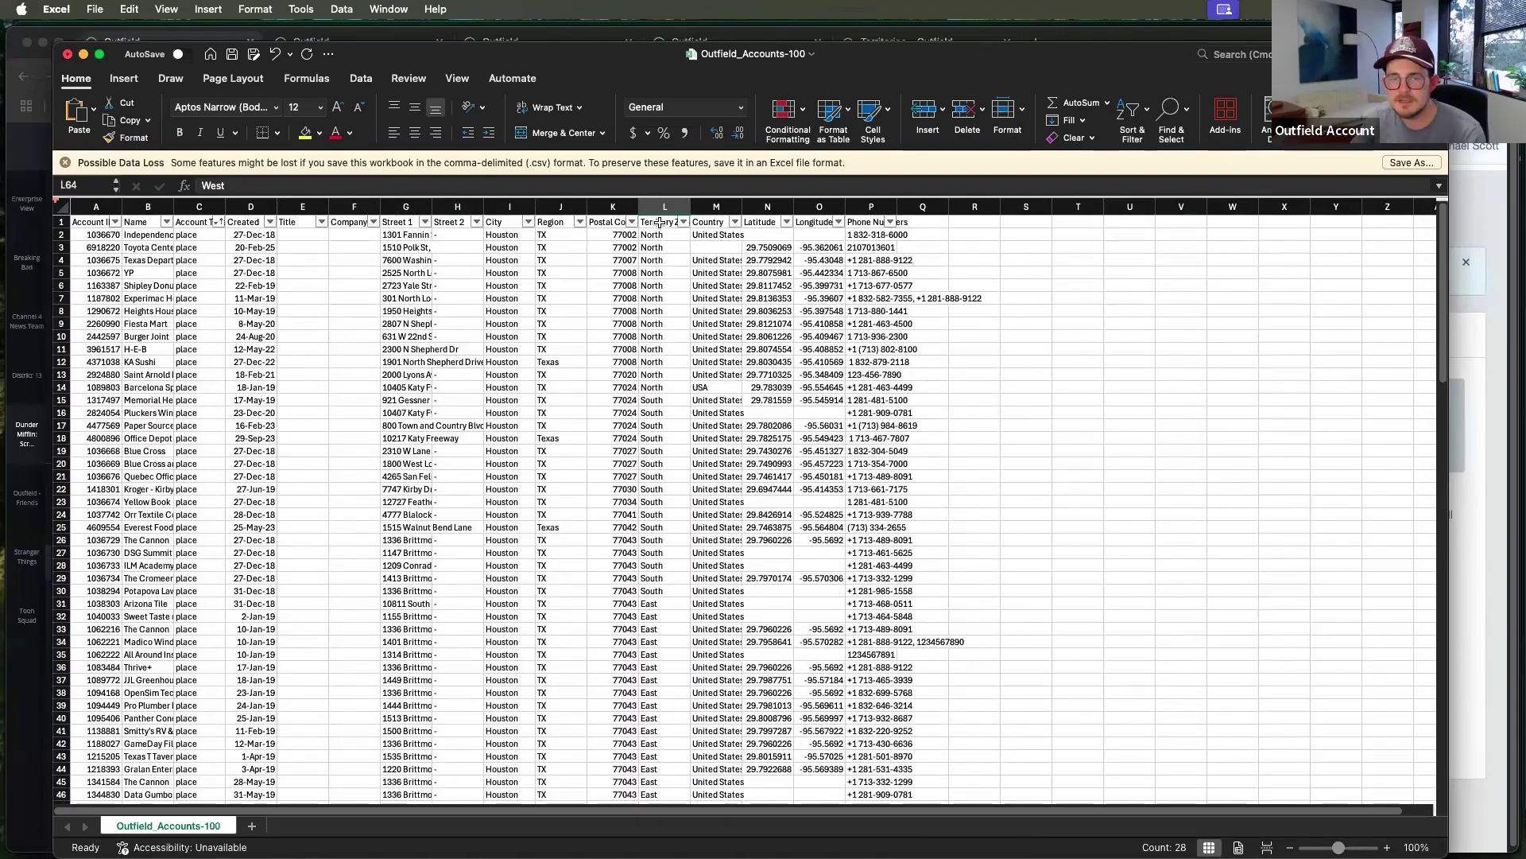
left_click(658, 222)
left_click_drag(690, 205, 710, 204)
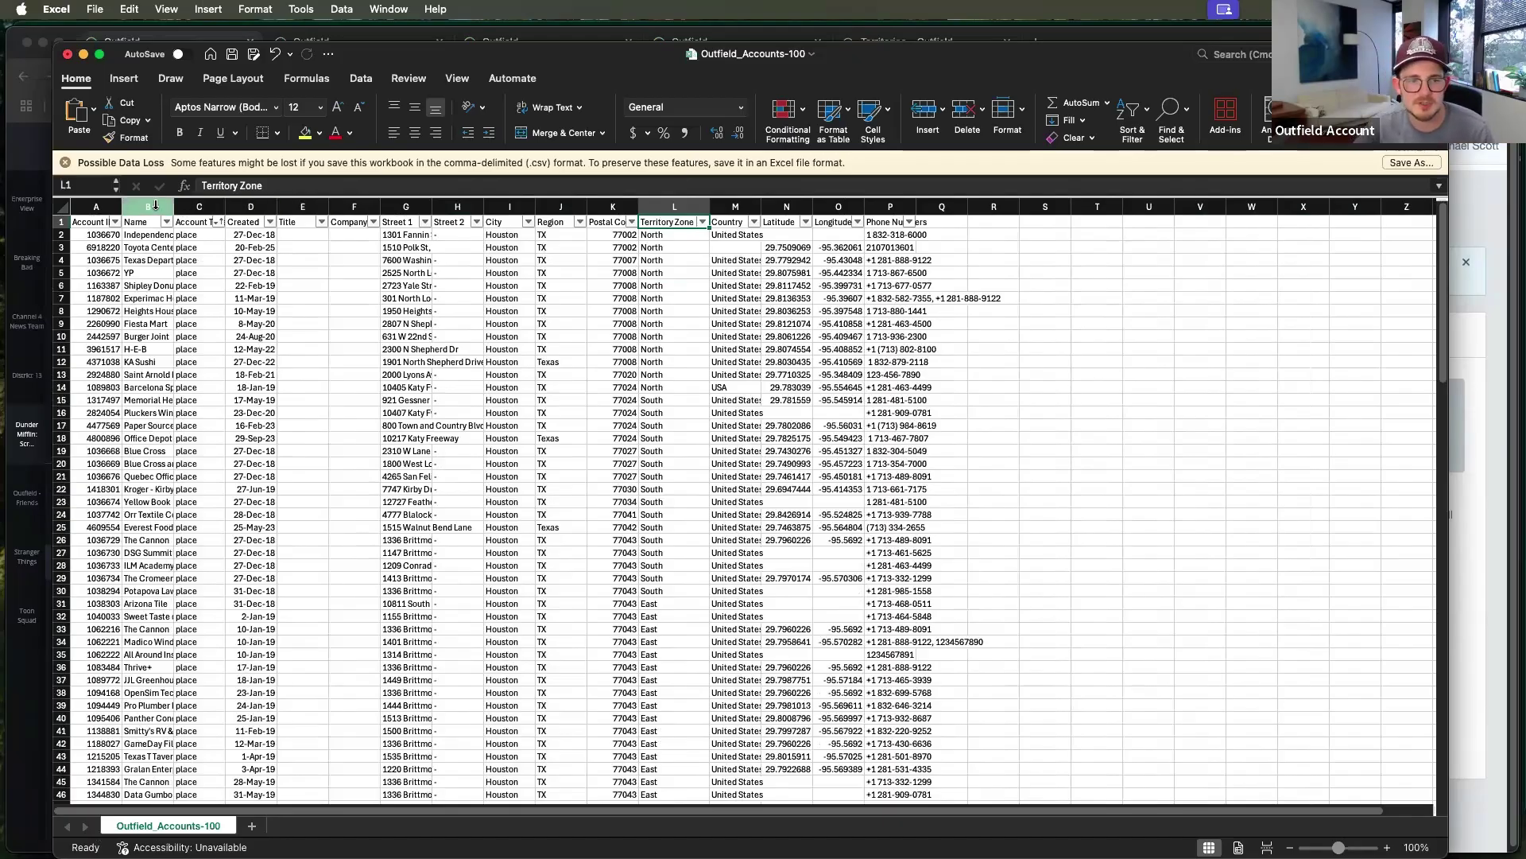
- Delete every data column except Account ID and Territory Zone, and widen the Account ID column to fit its header
left_click_drag(143, 206, 589, 213)
right_click(539, 209)
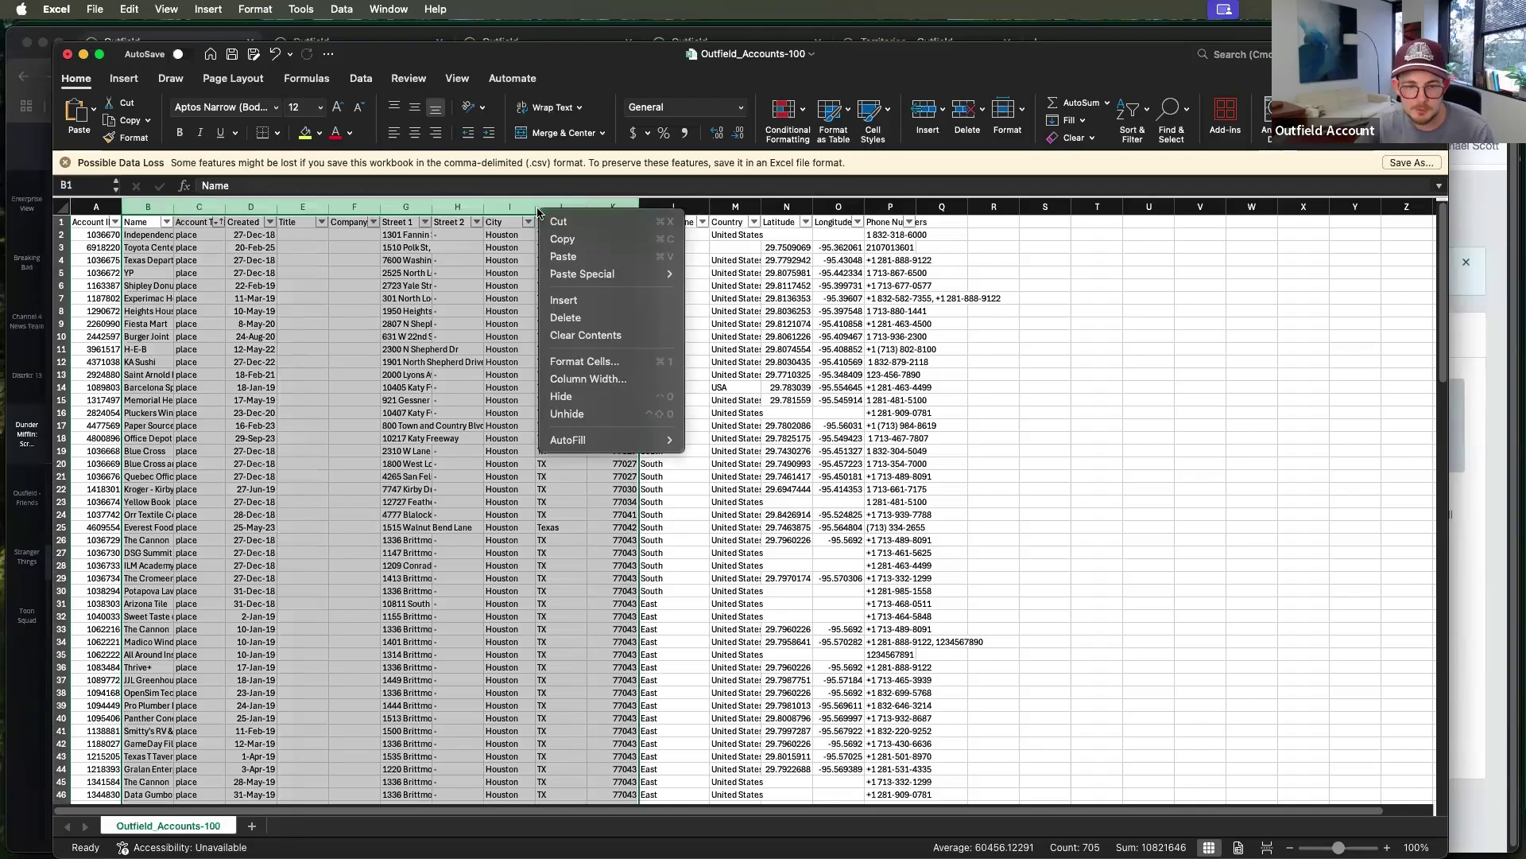
left_click(579, 321)
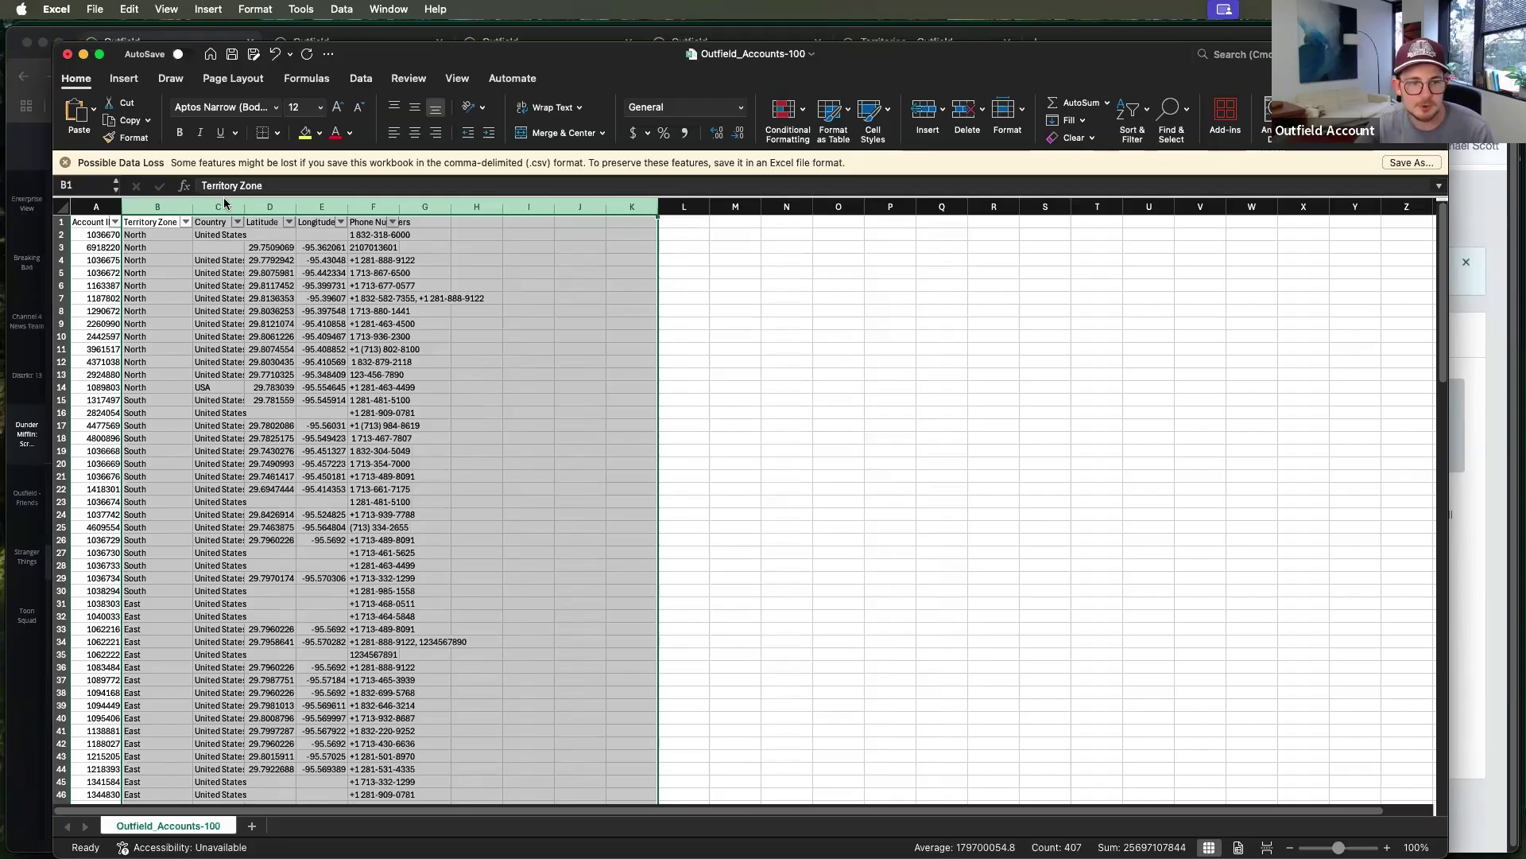
left_click_drag(218, 205, 367, 204)
right_click(369, 209)
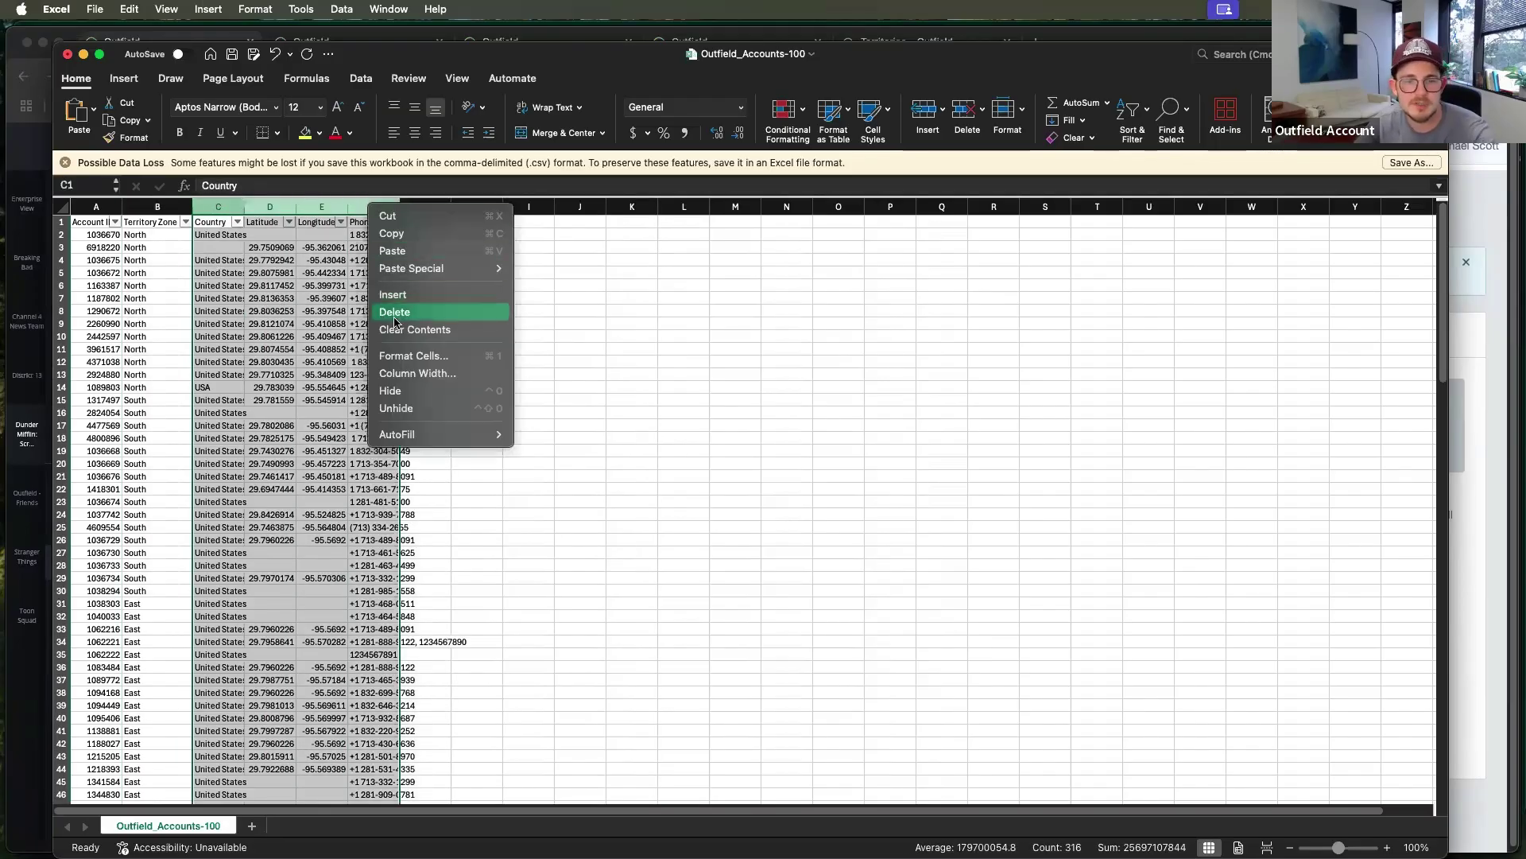
left_click(397, 321)
left_click(97, 206)
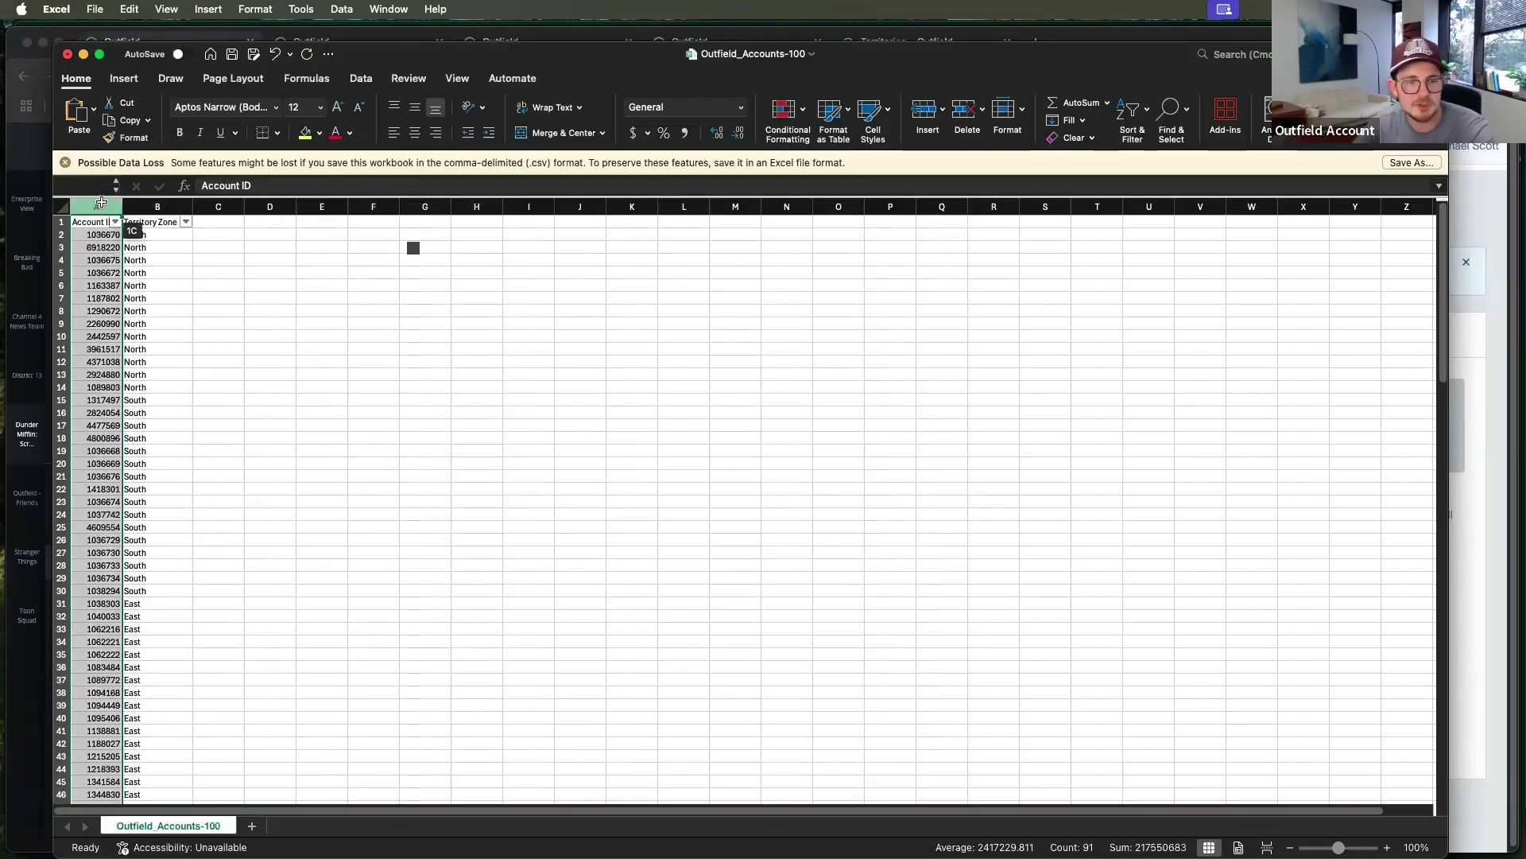
left_click_drag(119, 200, 129, 201)
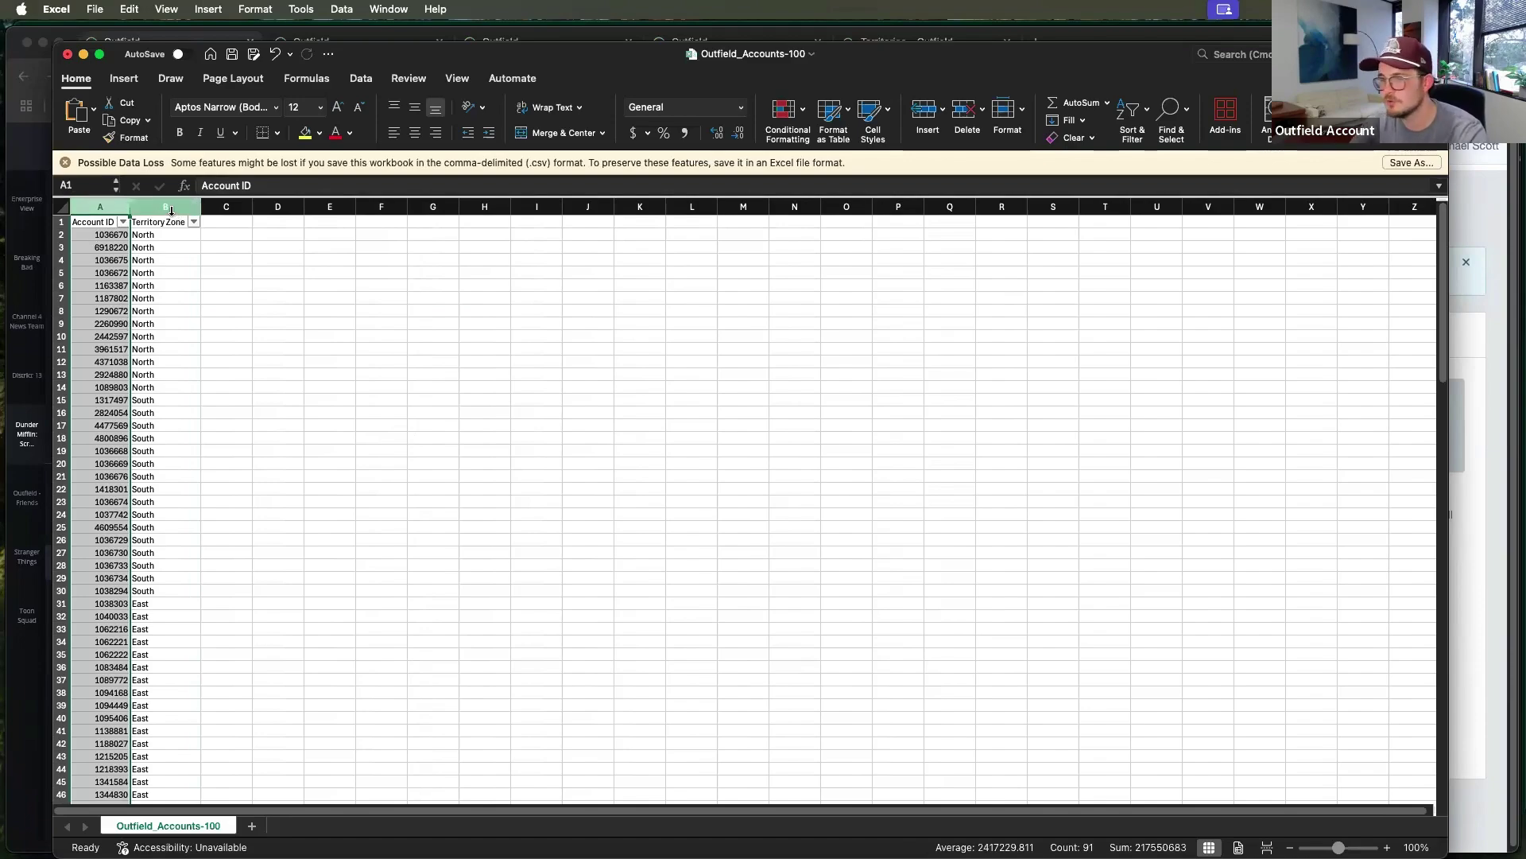
- Delete all blank columns from column C through the last column of the sheet
left_click(231, 206)
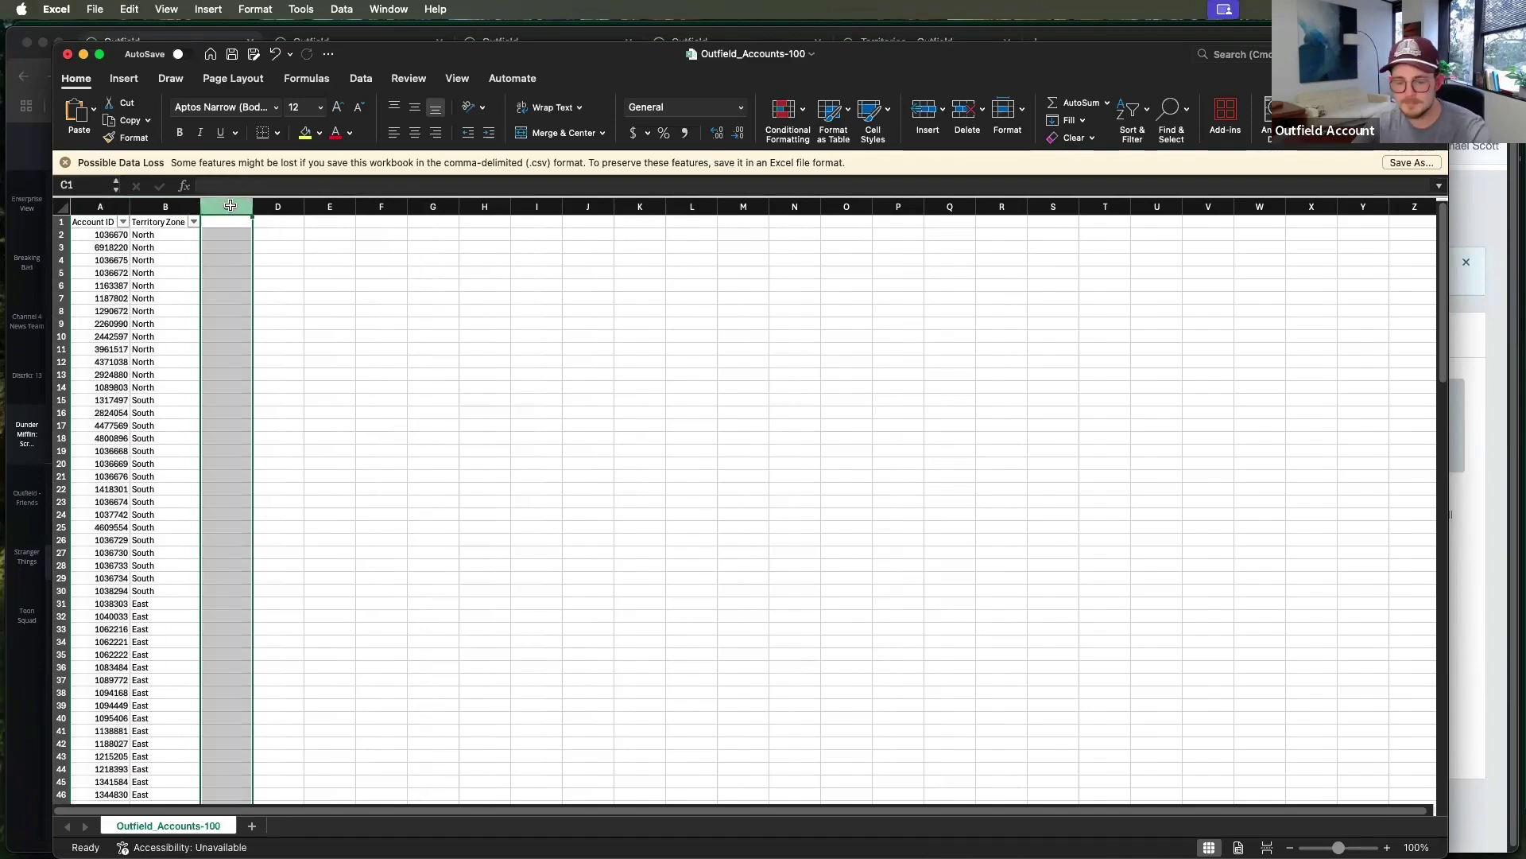
key("super+shift+Right")
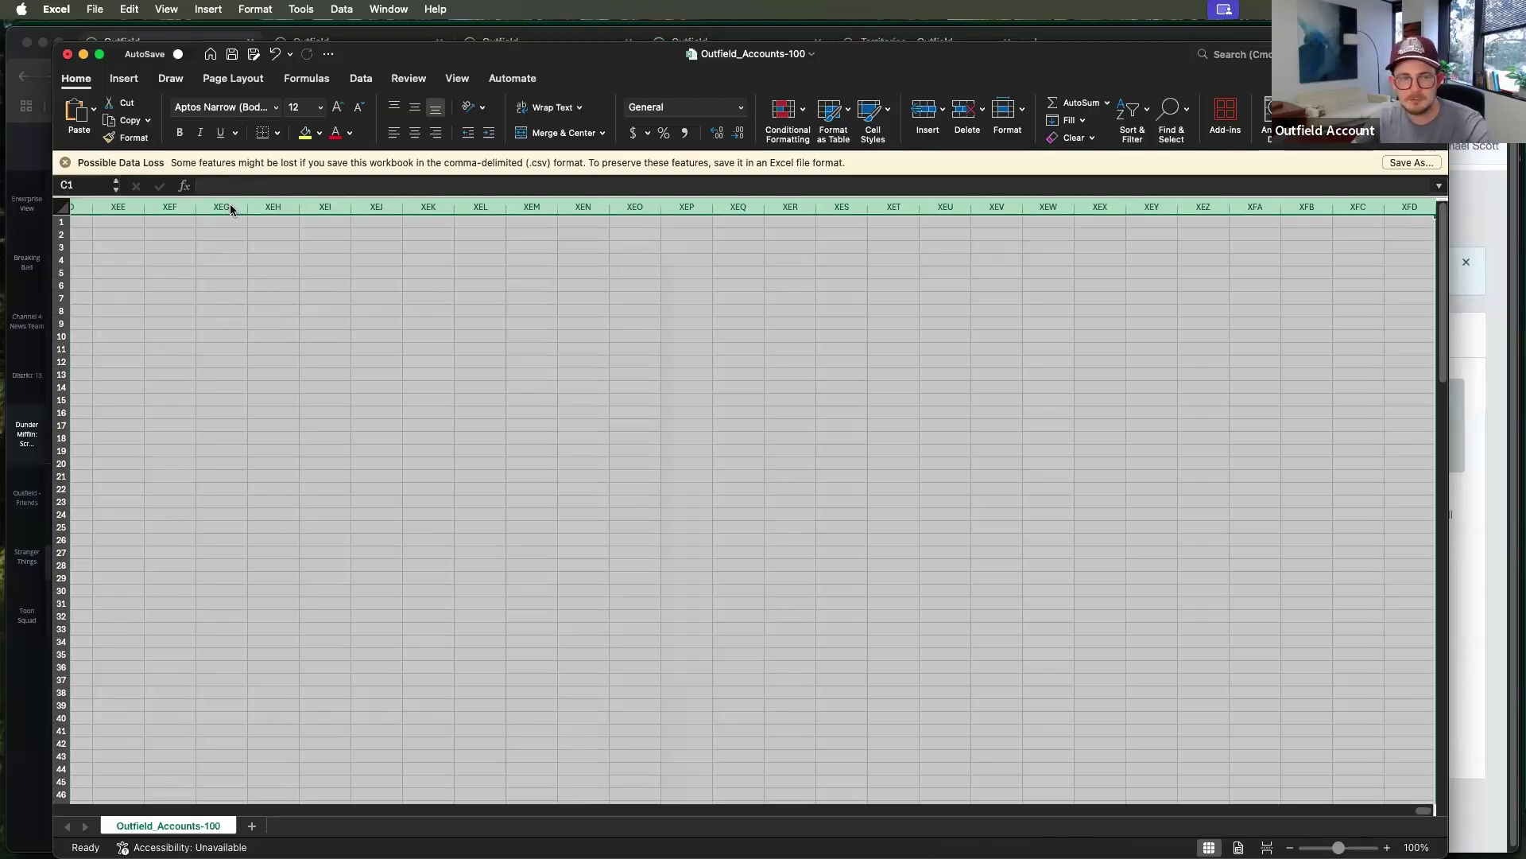
right_click(230, 207)
left_click(279, 315)
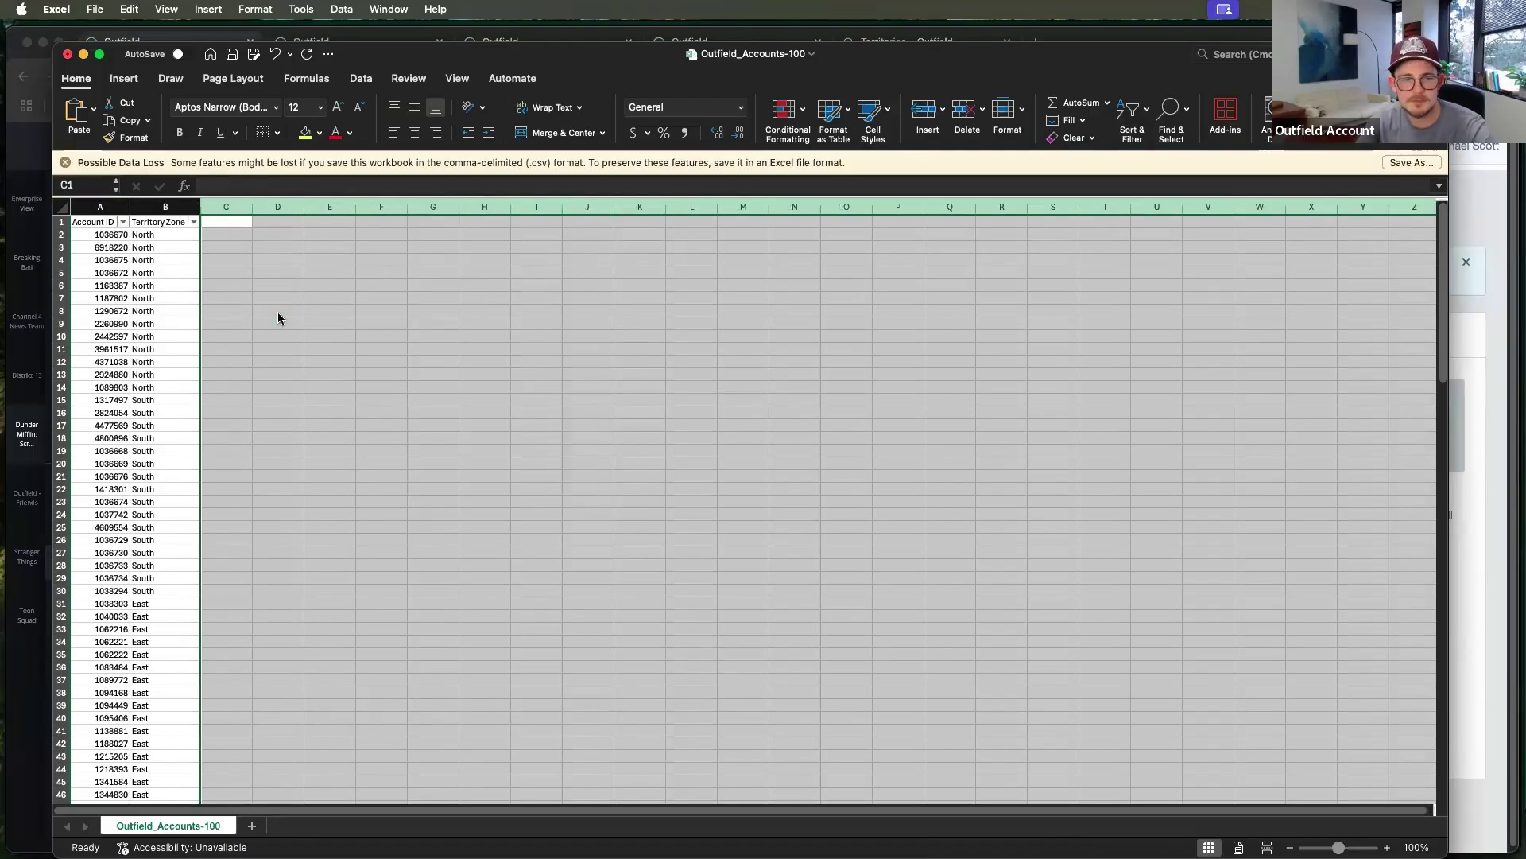
- Delete all blank rows from row 92 through the last row of the sheet, and return to cell A1
key("Left")
key("super+Down")
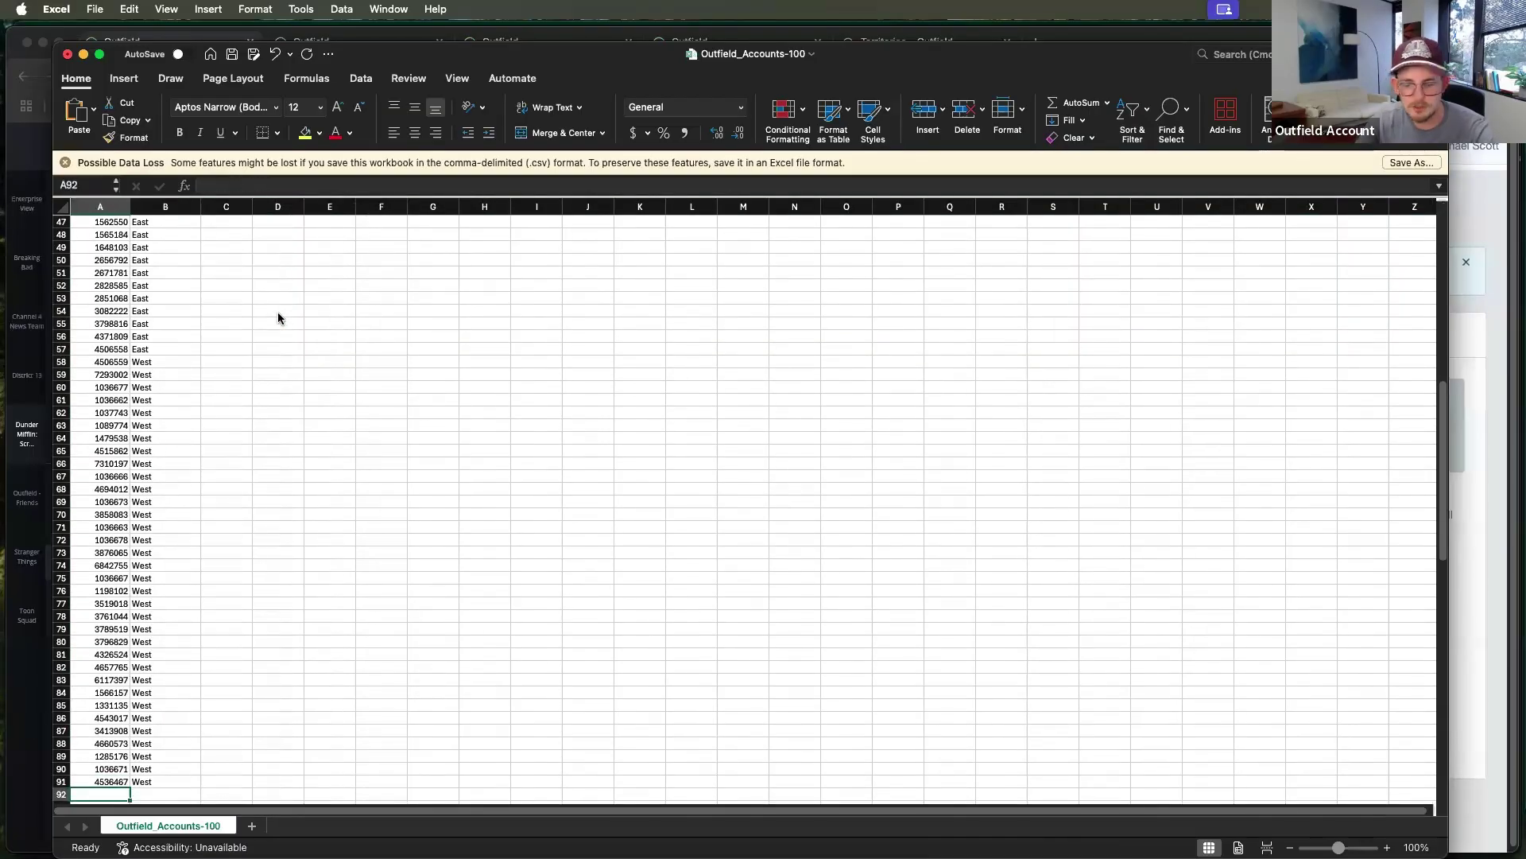
key("Return")
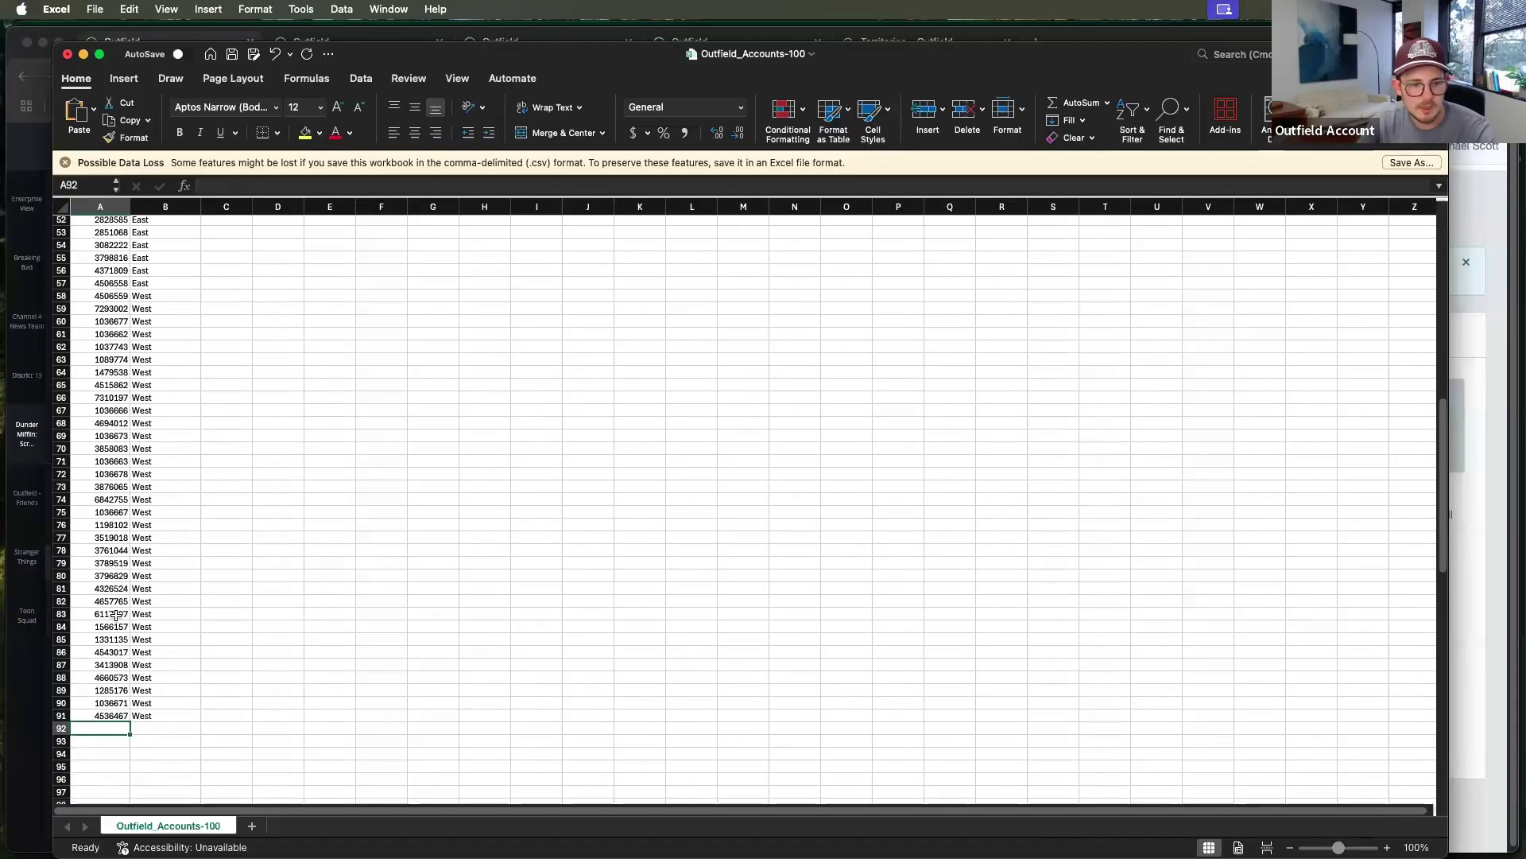
left_click(61, 729)
key("super+shift+Down")
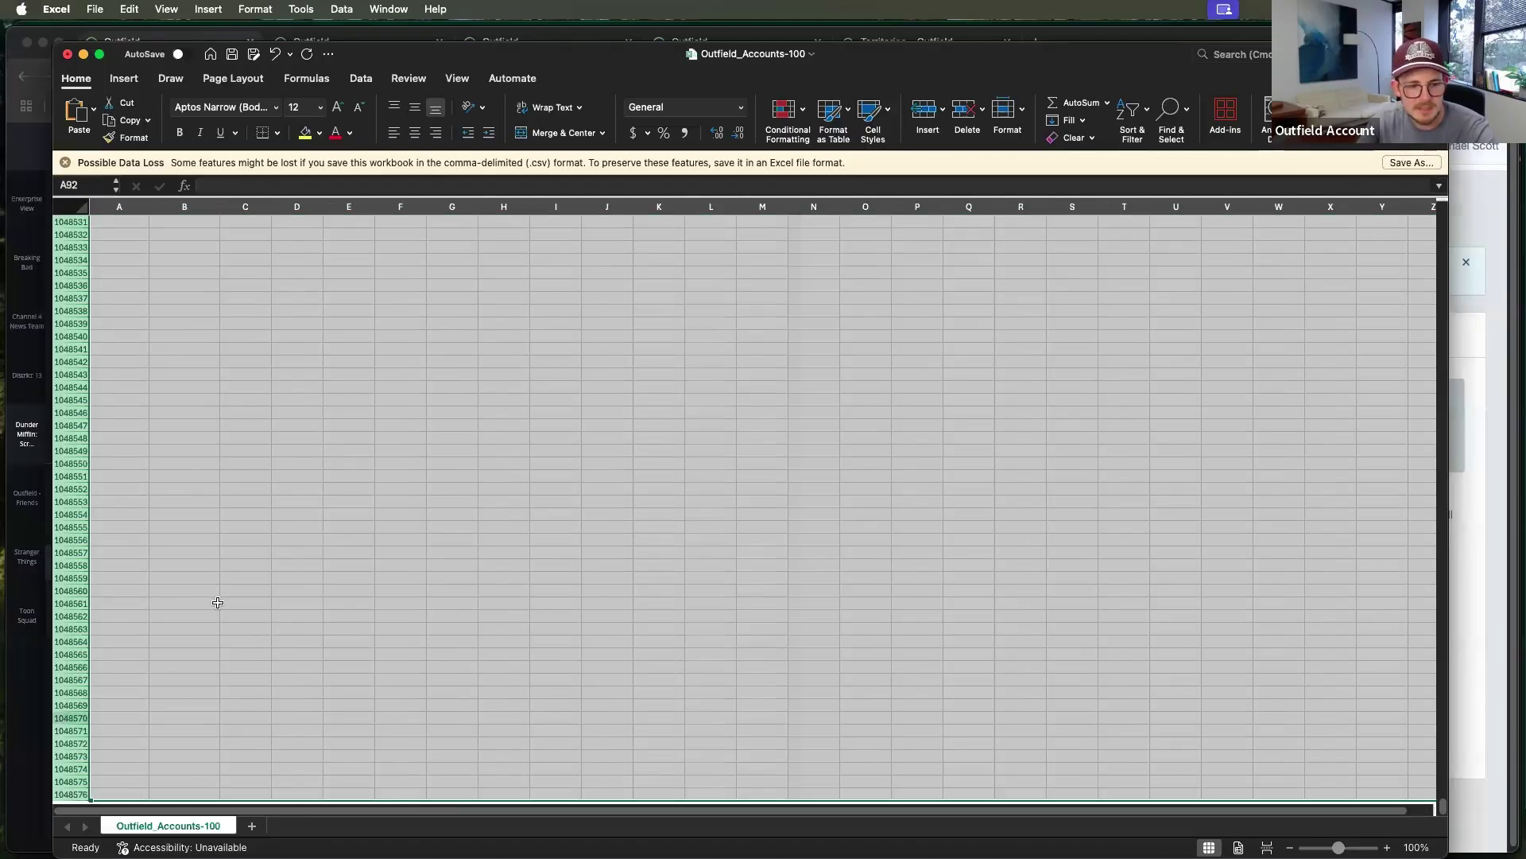
right_click(221, 603)
left_click(262, 711)
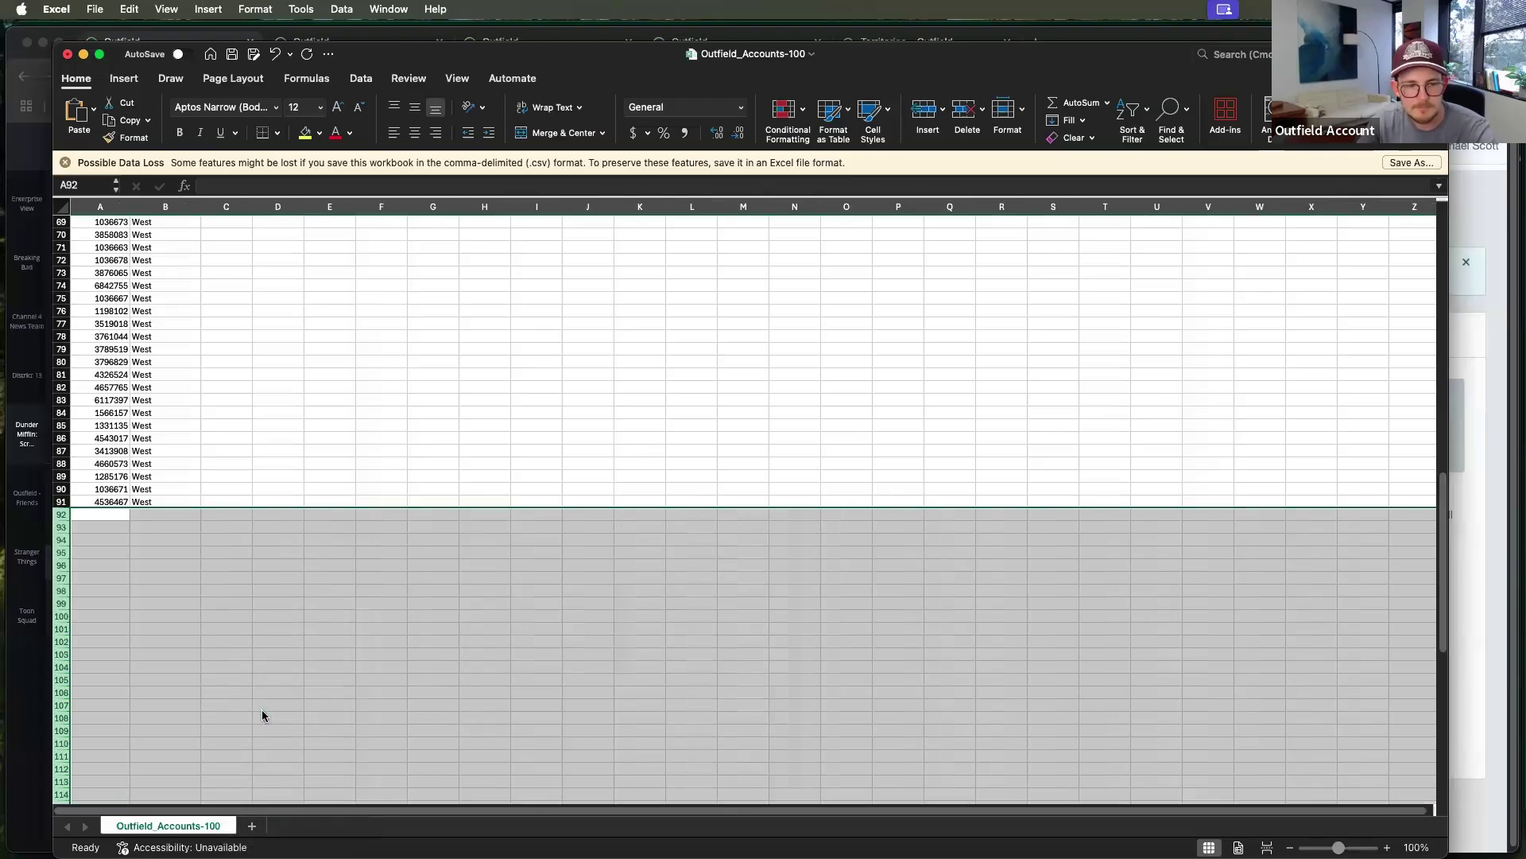
key("ctrl+Home")
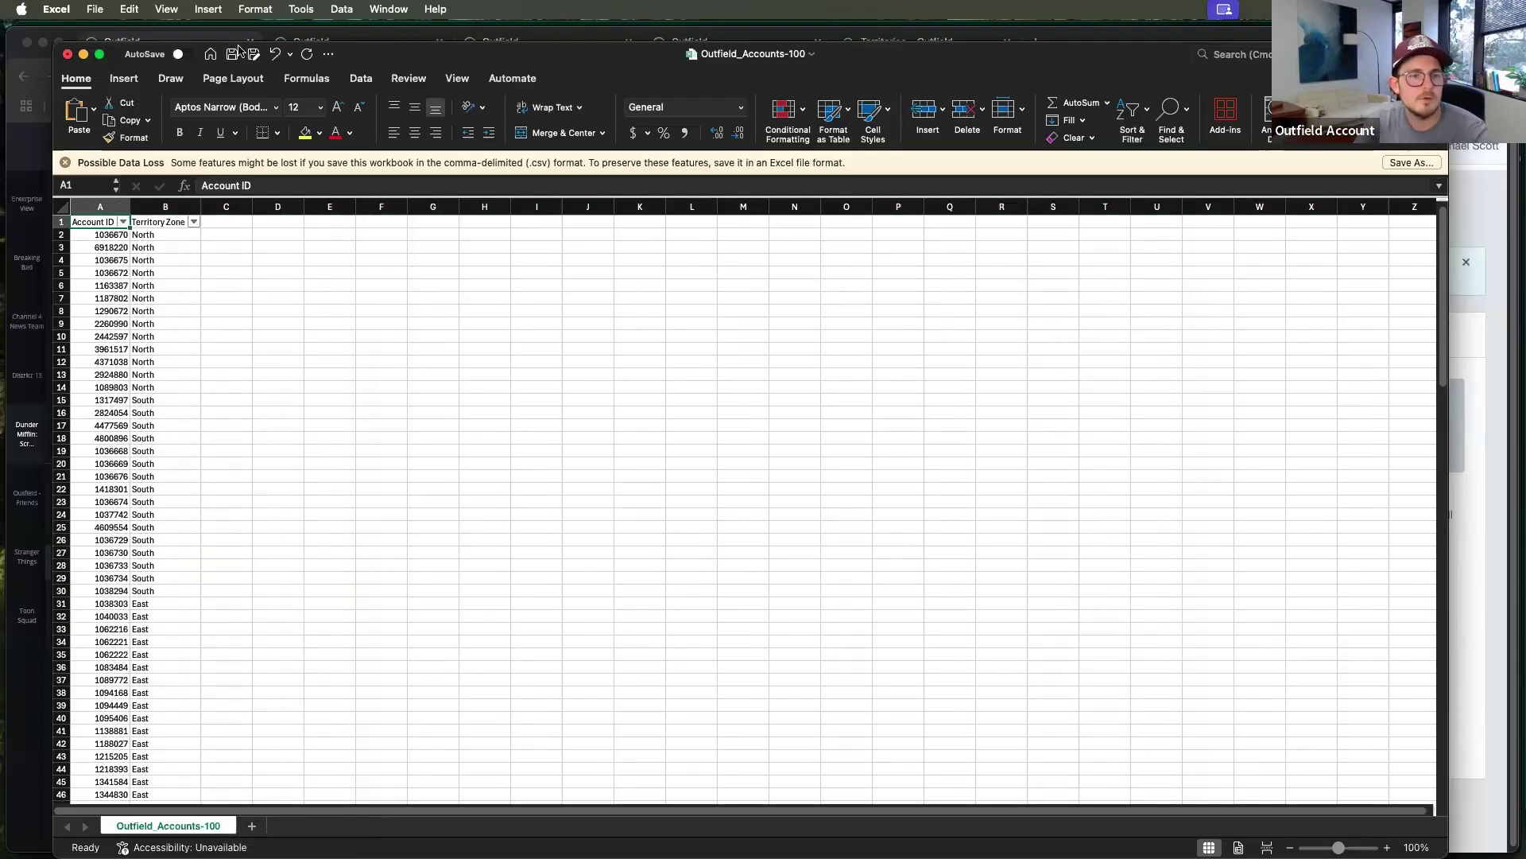
- Save a copy of the workbook as DM Terr Update in Downloads, in CSV UTF-8 (Comma delimited) format
left_click(95, 9)
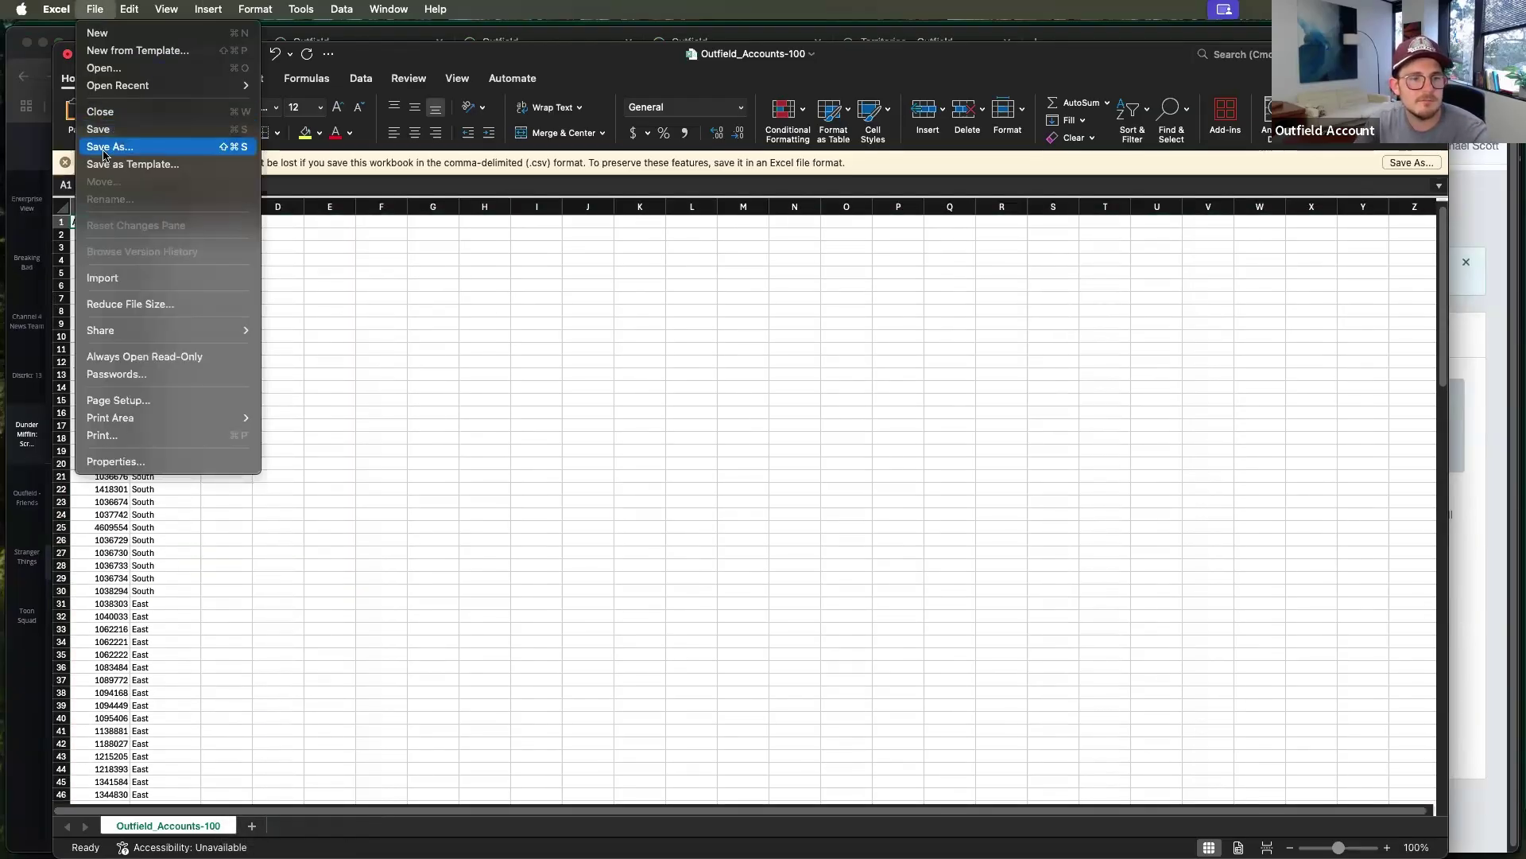
left_click(103, 150)
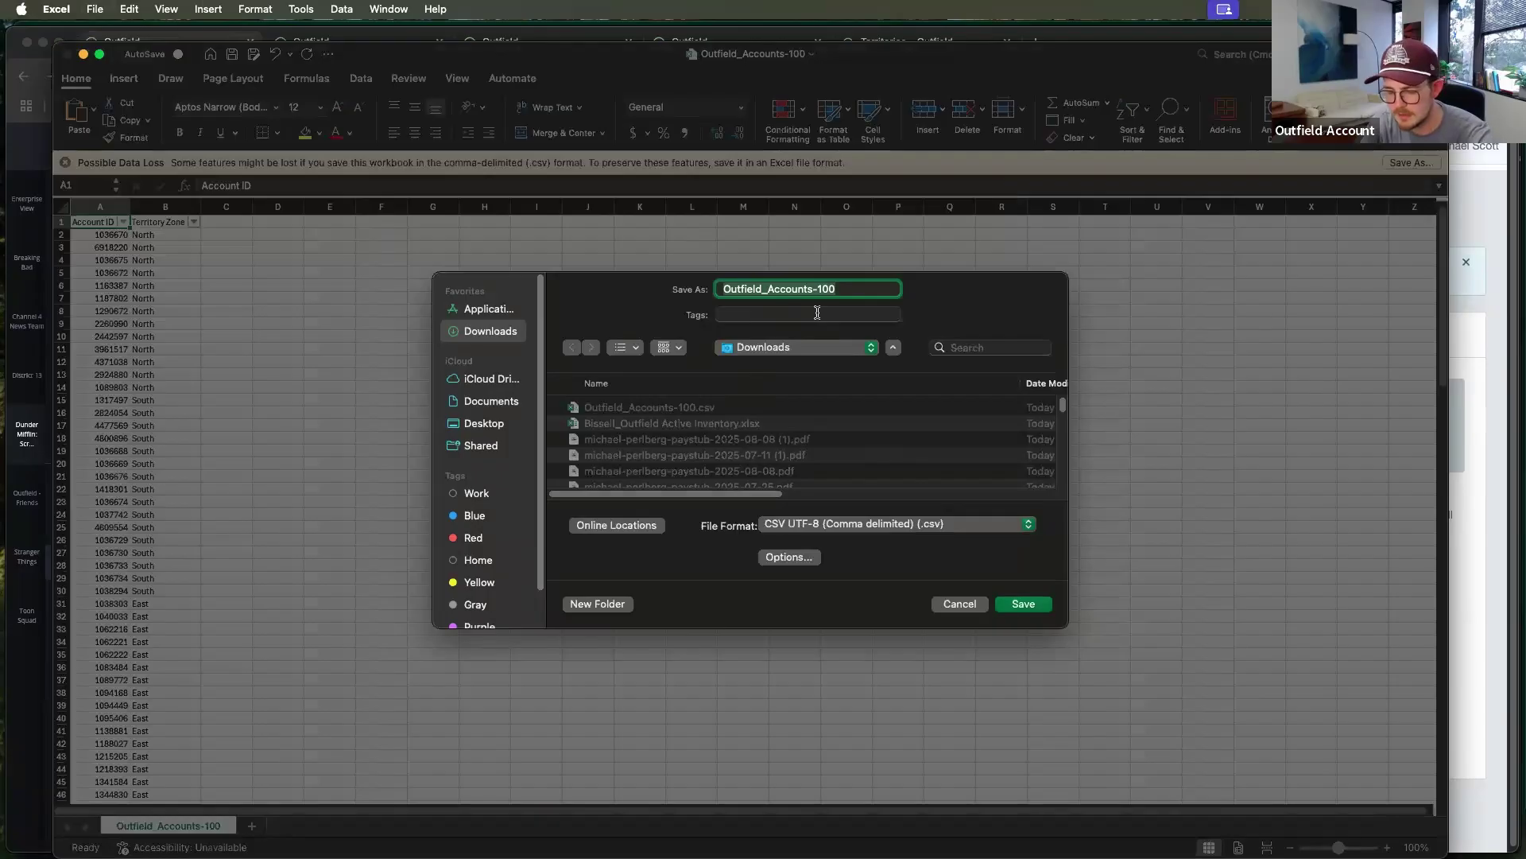
type("DM T")
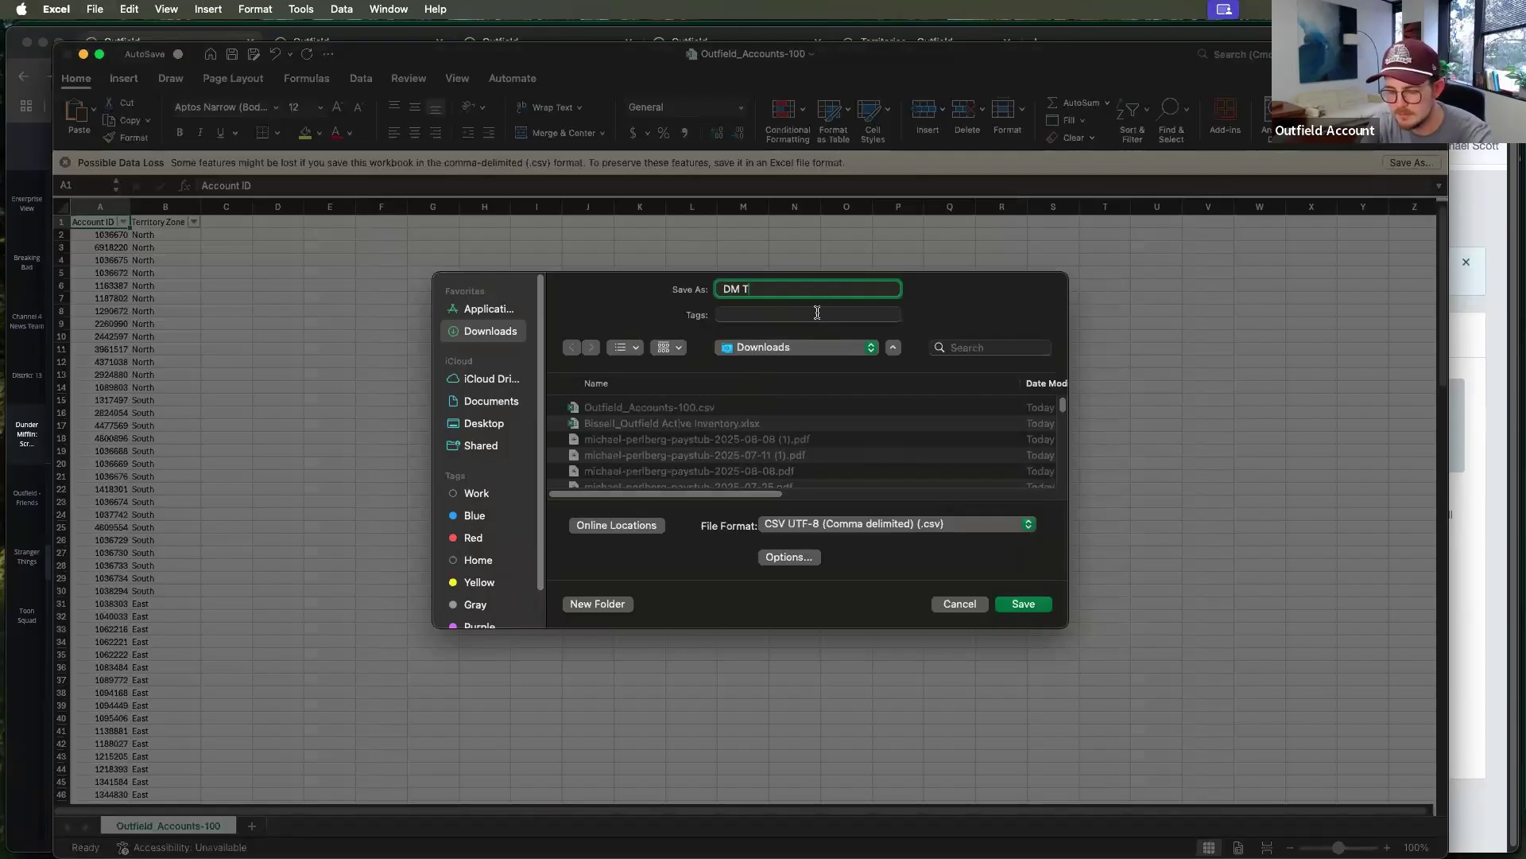
type("err Update")
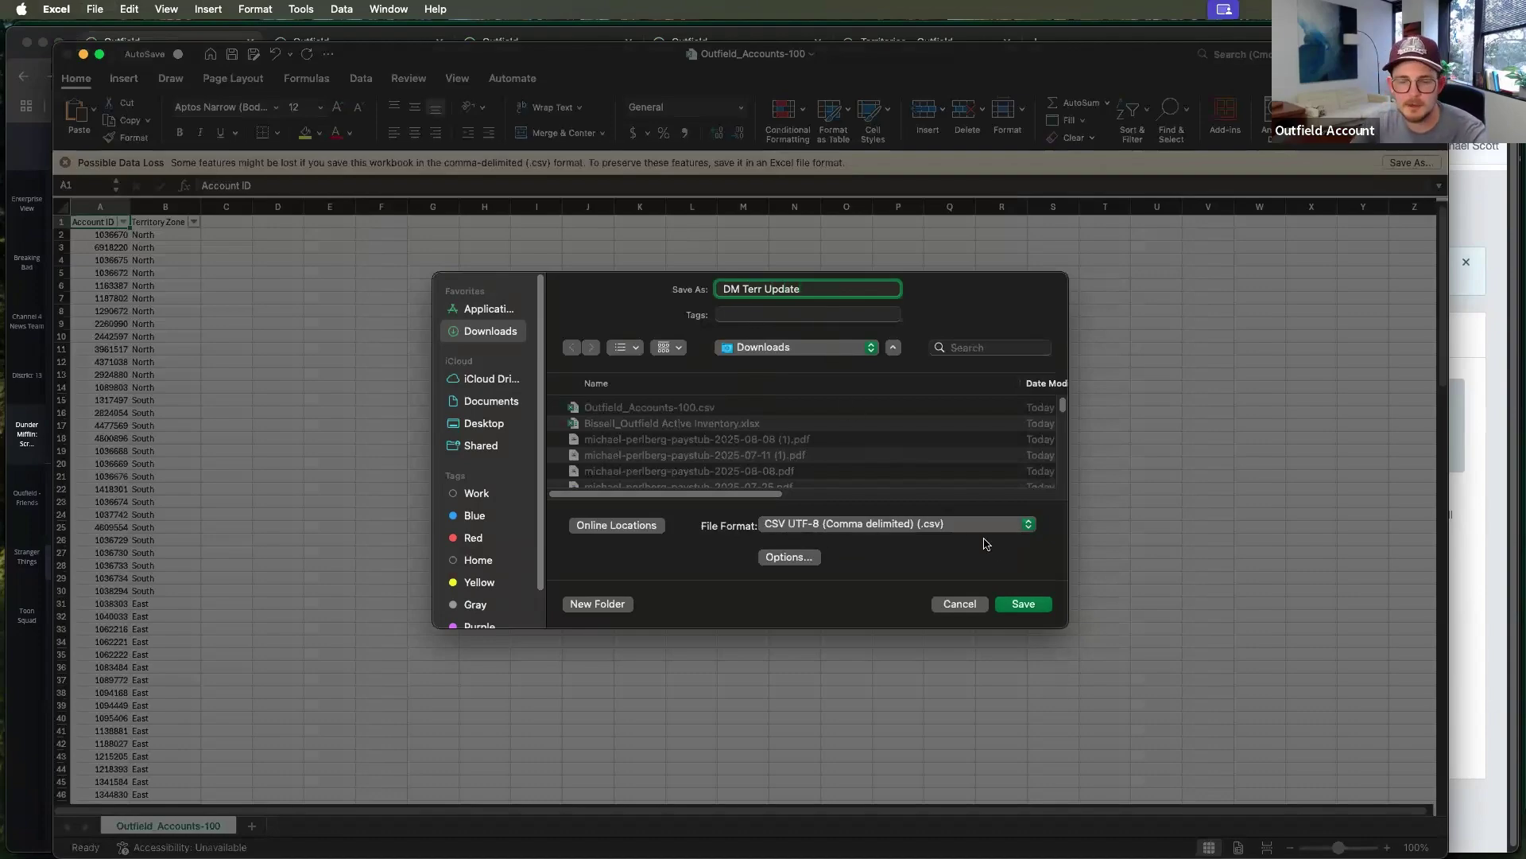
left_click(1013, 605)
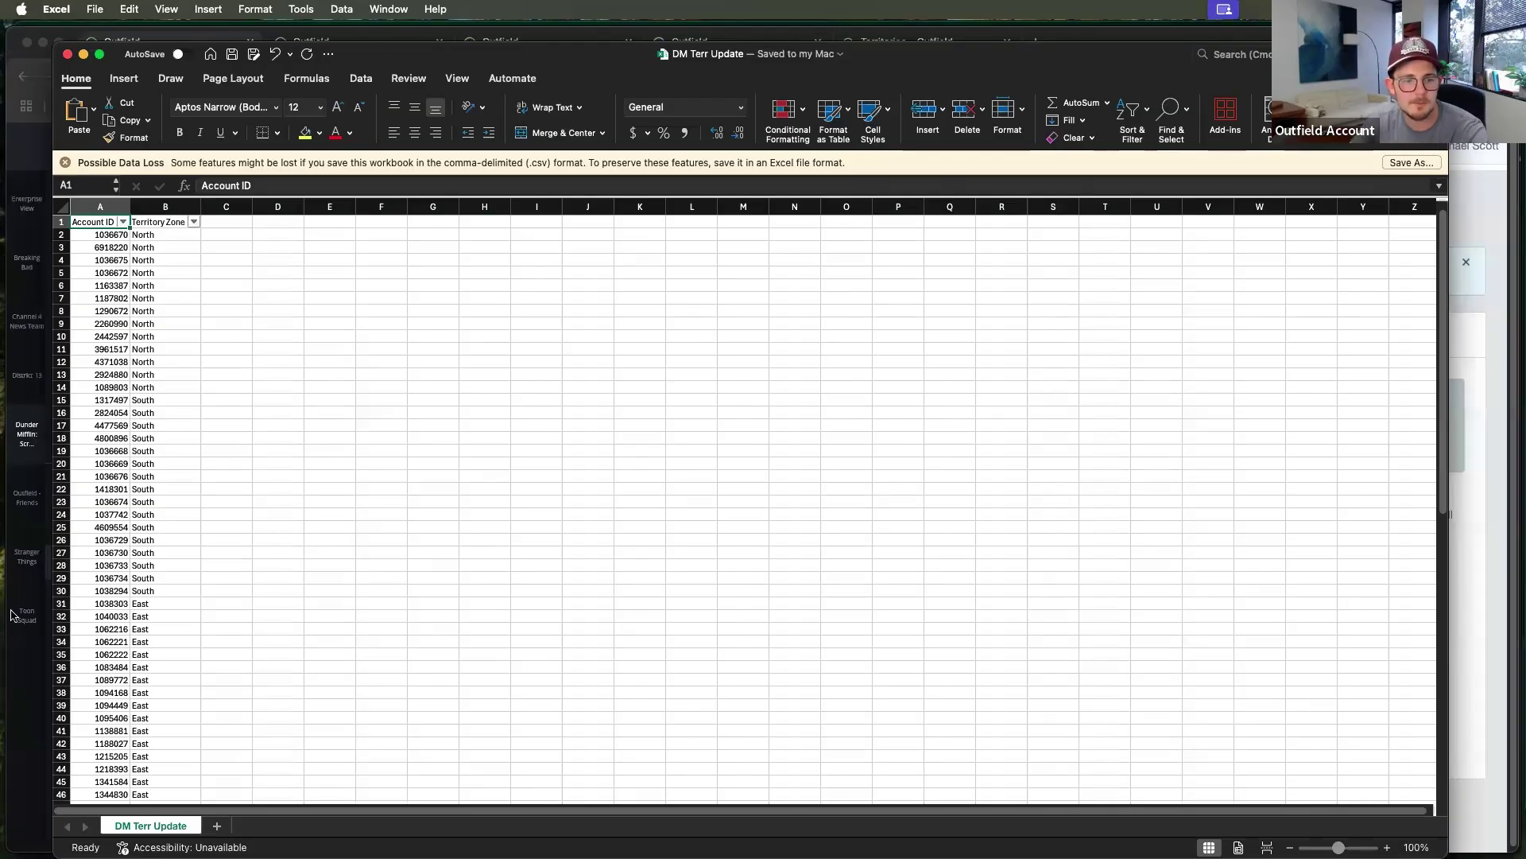
- Switch to Outfield in Chrome and start an Update Places import from the Import & Export Data page
key("super+Tab")
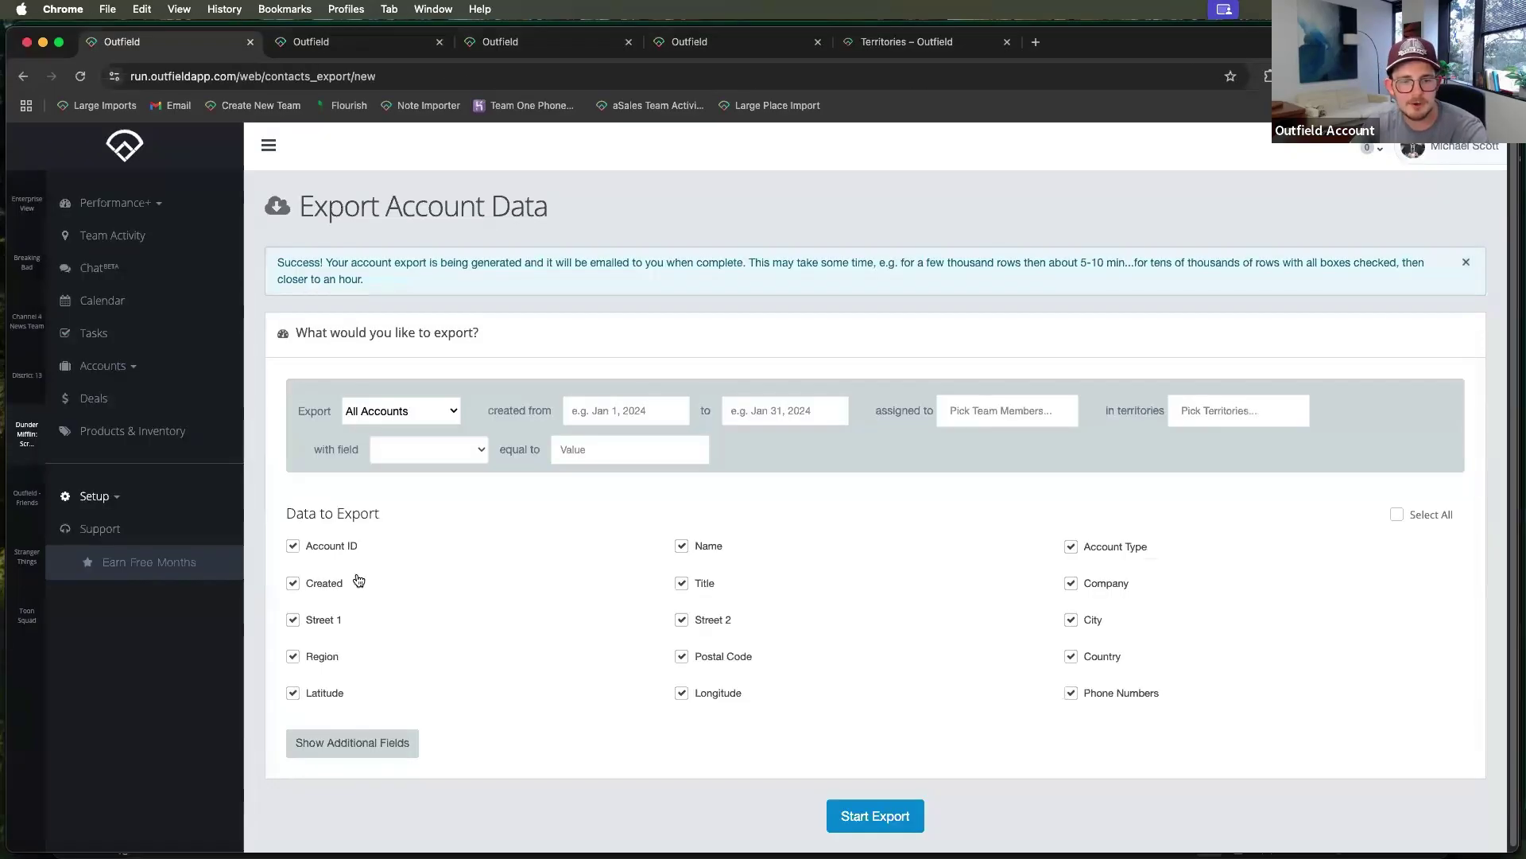
left_click(105, 496)
left_click(156, 406)
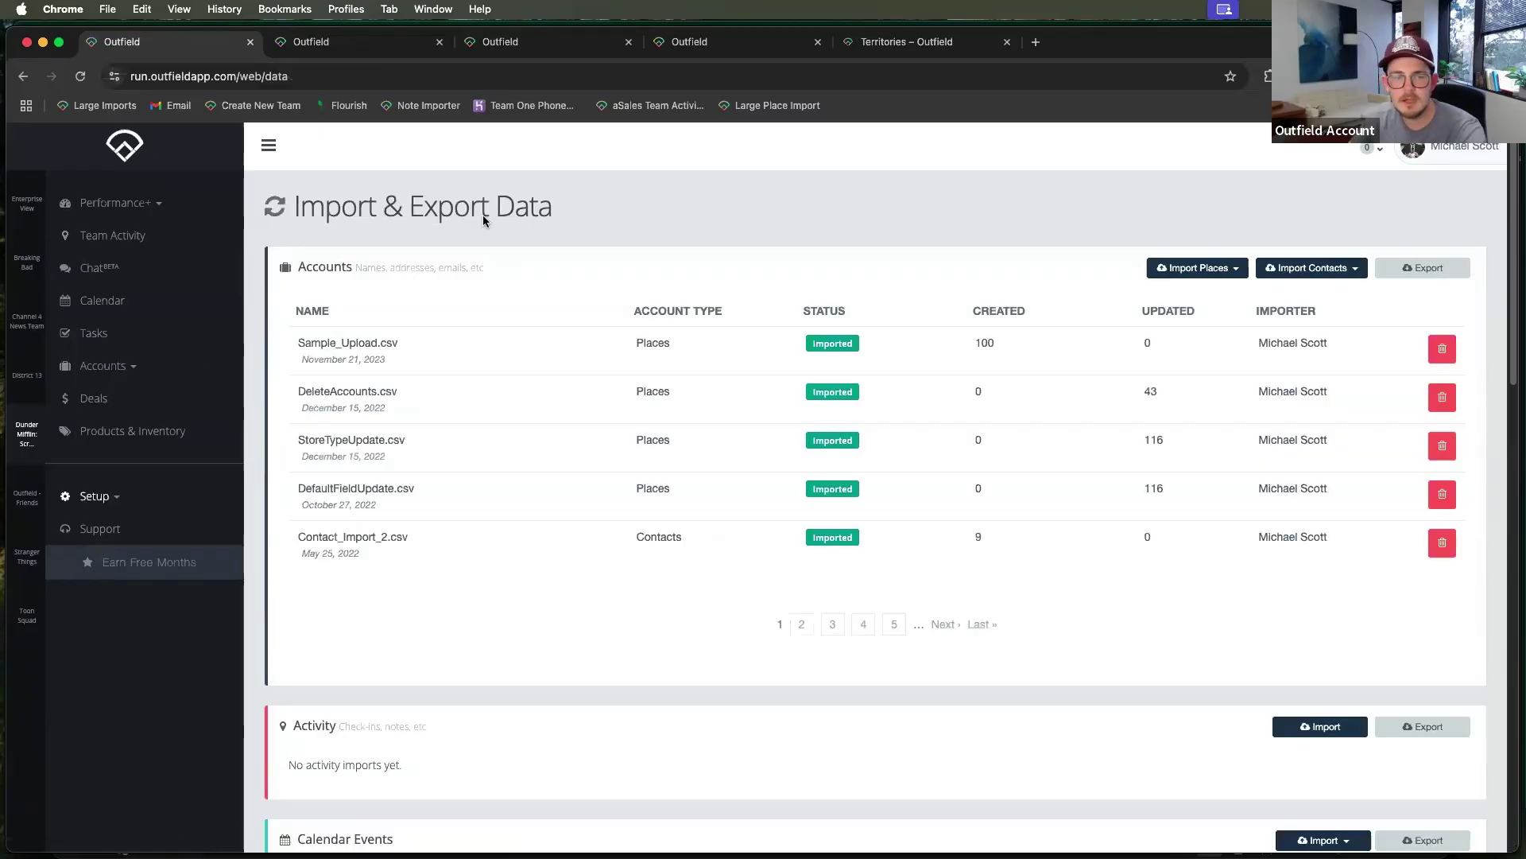
left_click_drag(298, 267, 361, 267)
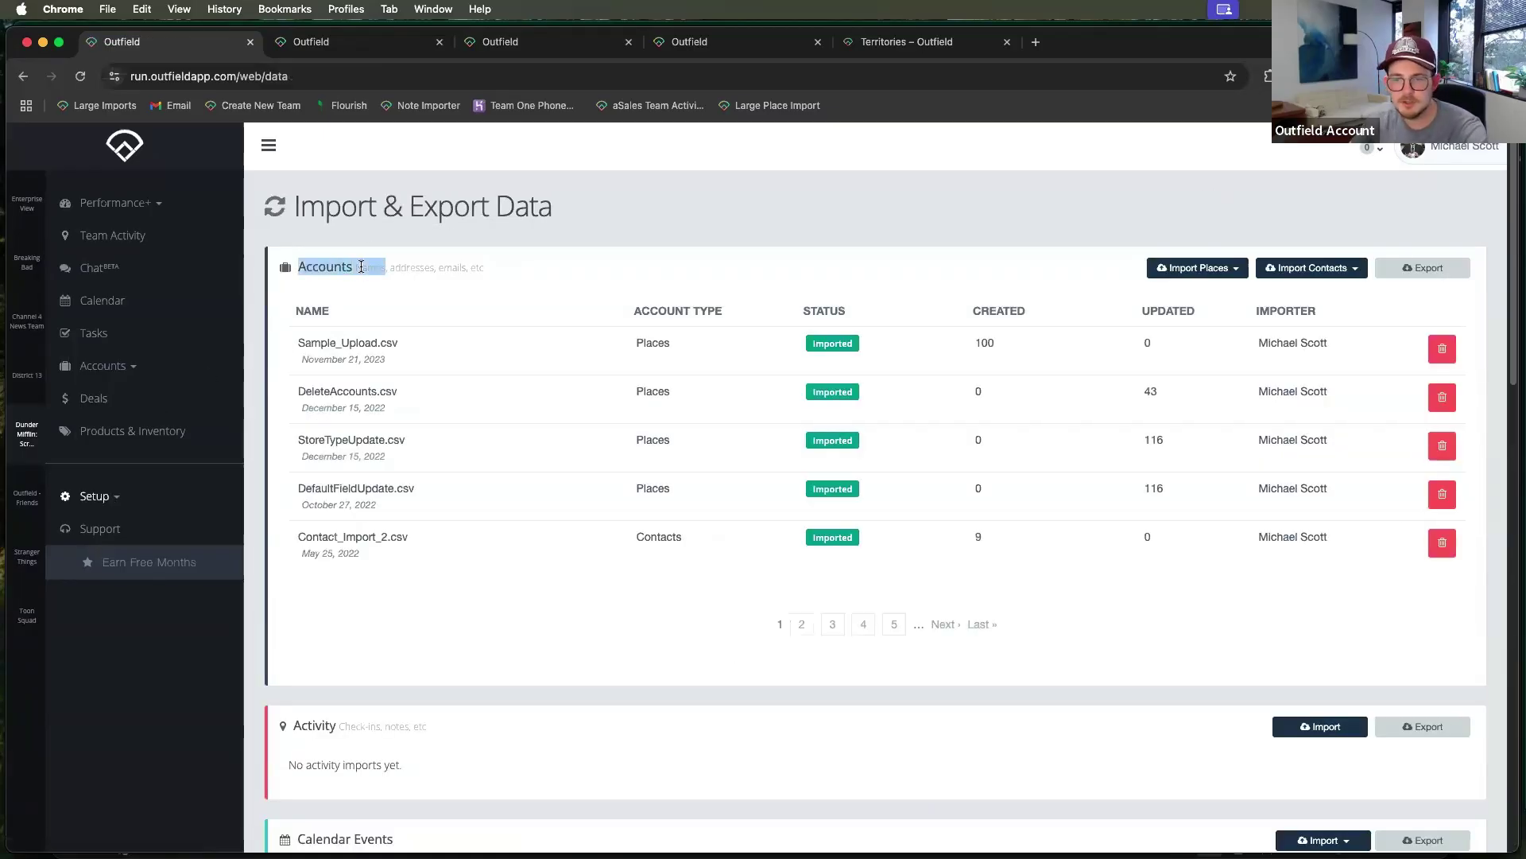
left_click(363, 267)
left_click(1204, 269)
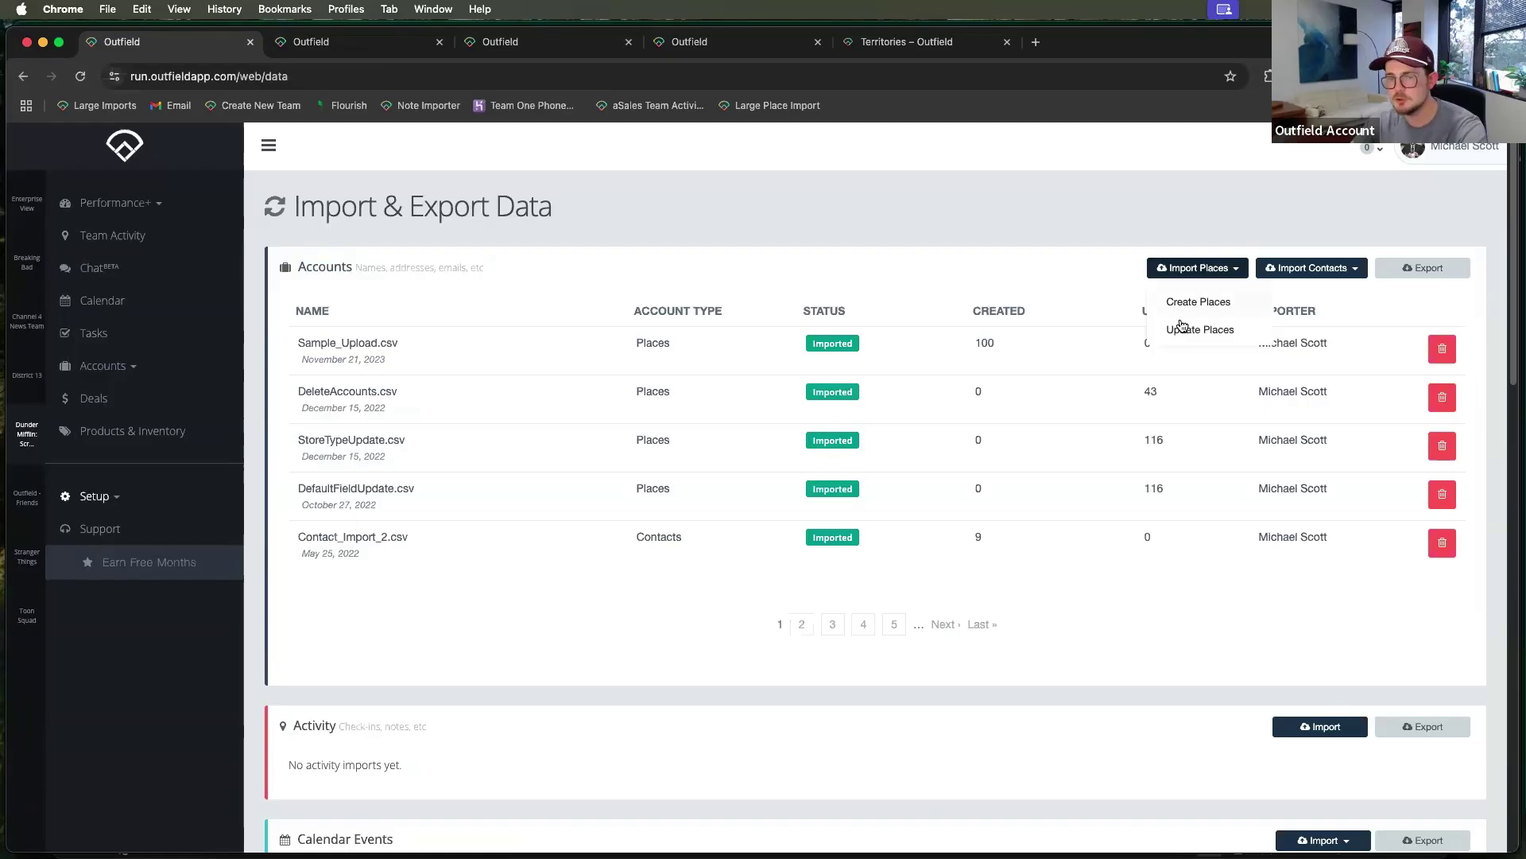
left_click(1237, 333)
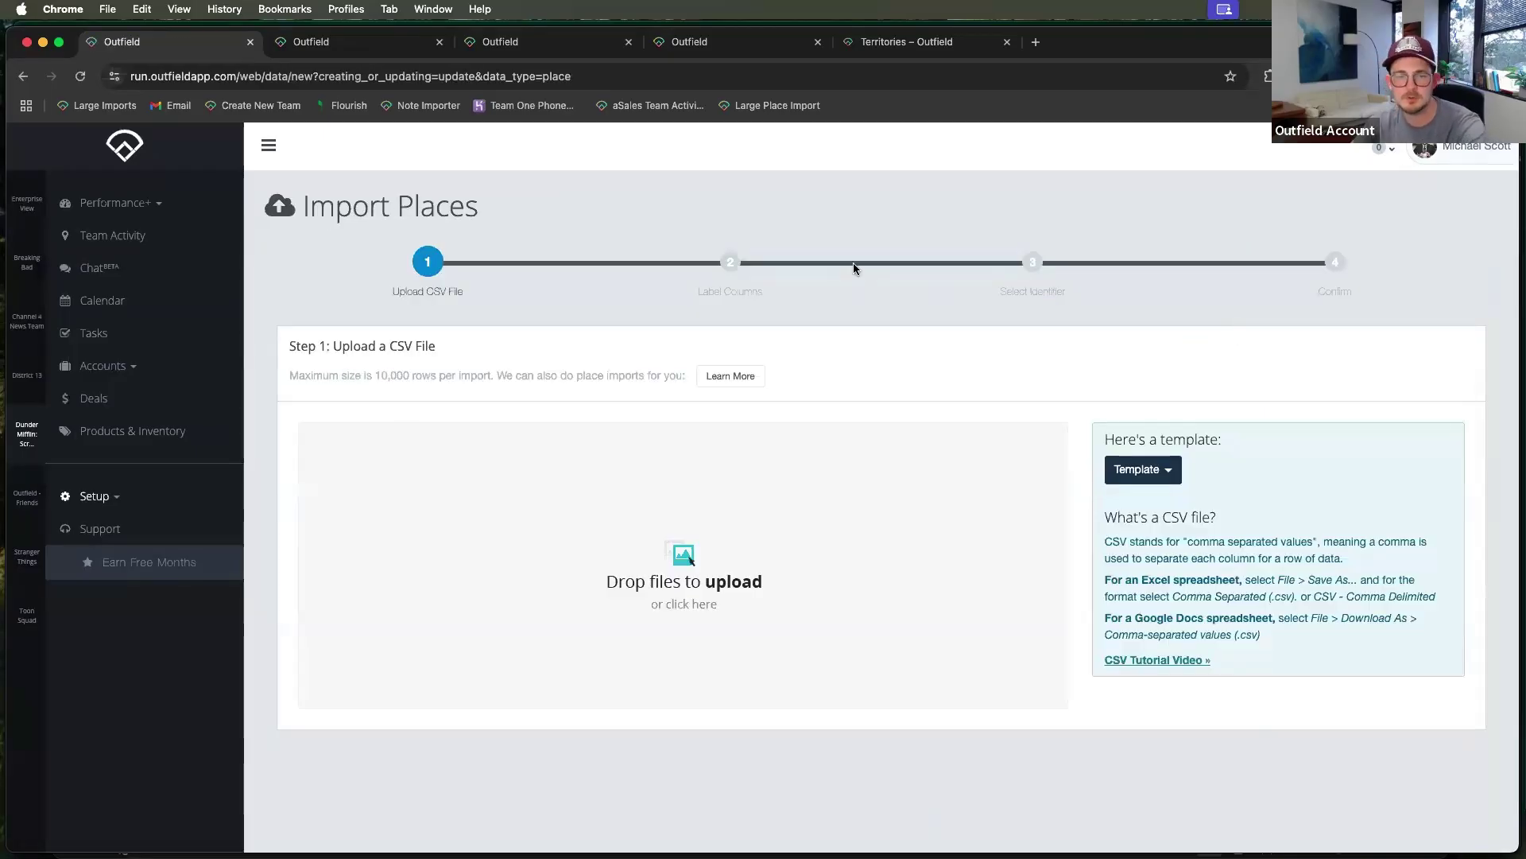
- Upload DM Terr Update.csv from the Downloads folder as the import file
left_click(609, 543)
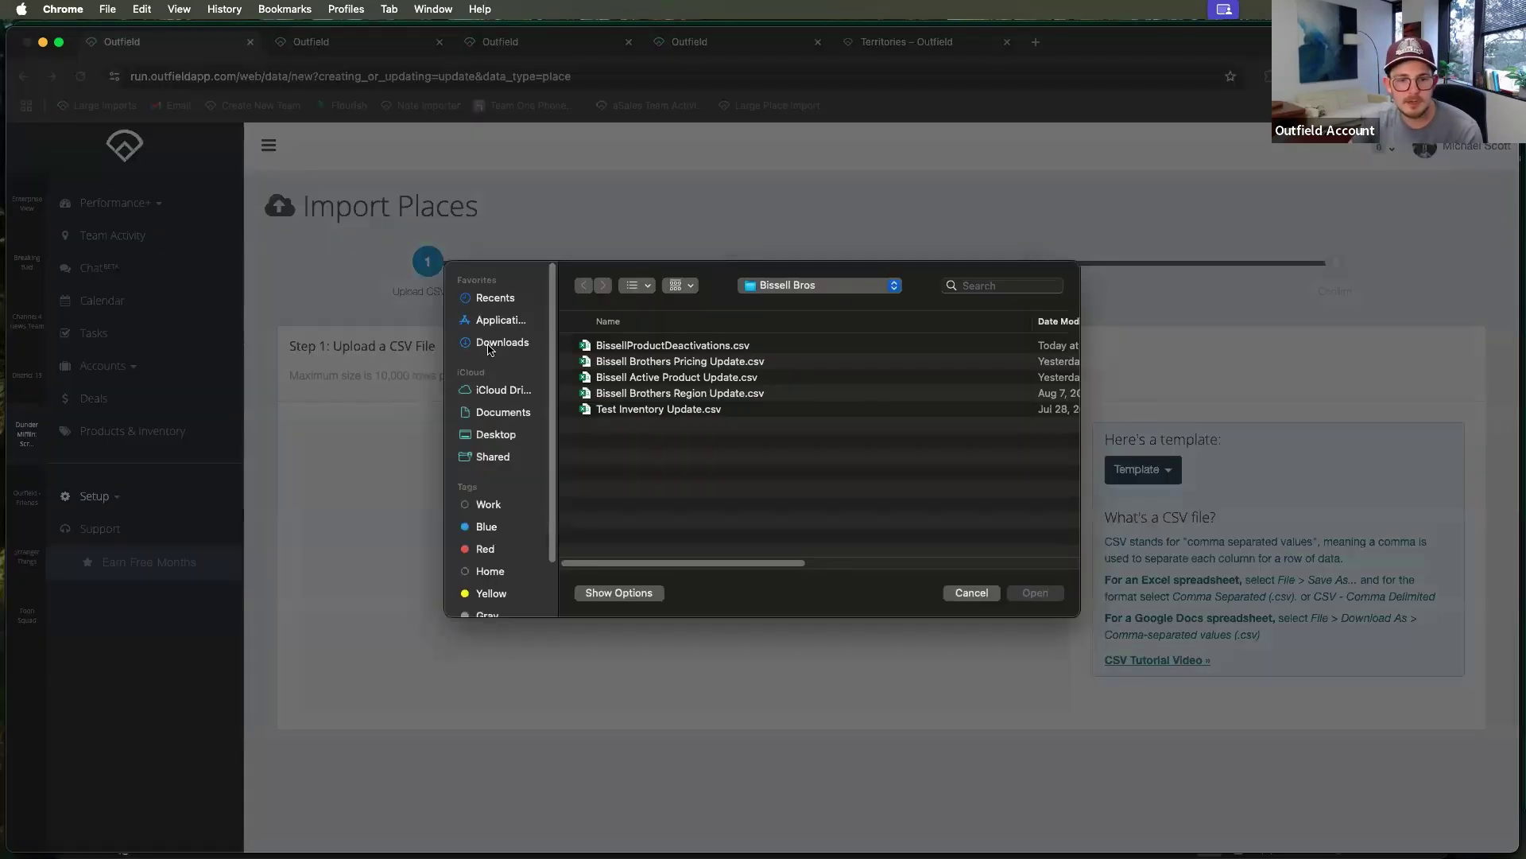
left_click(488, 347)
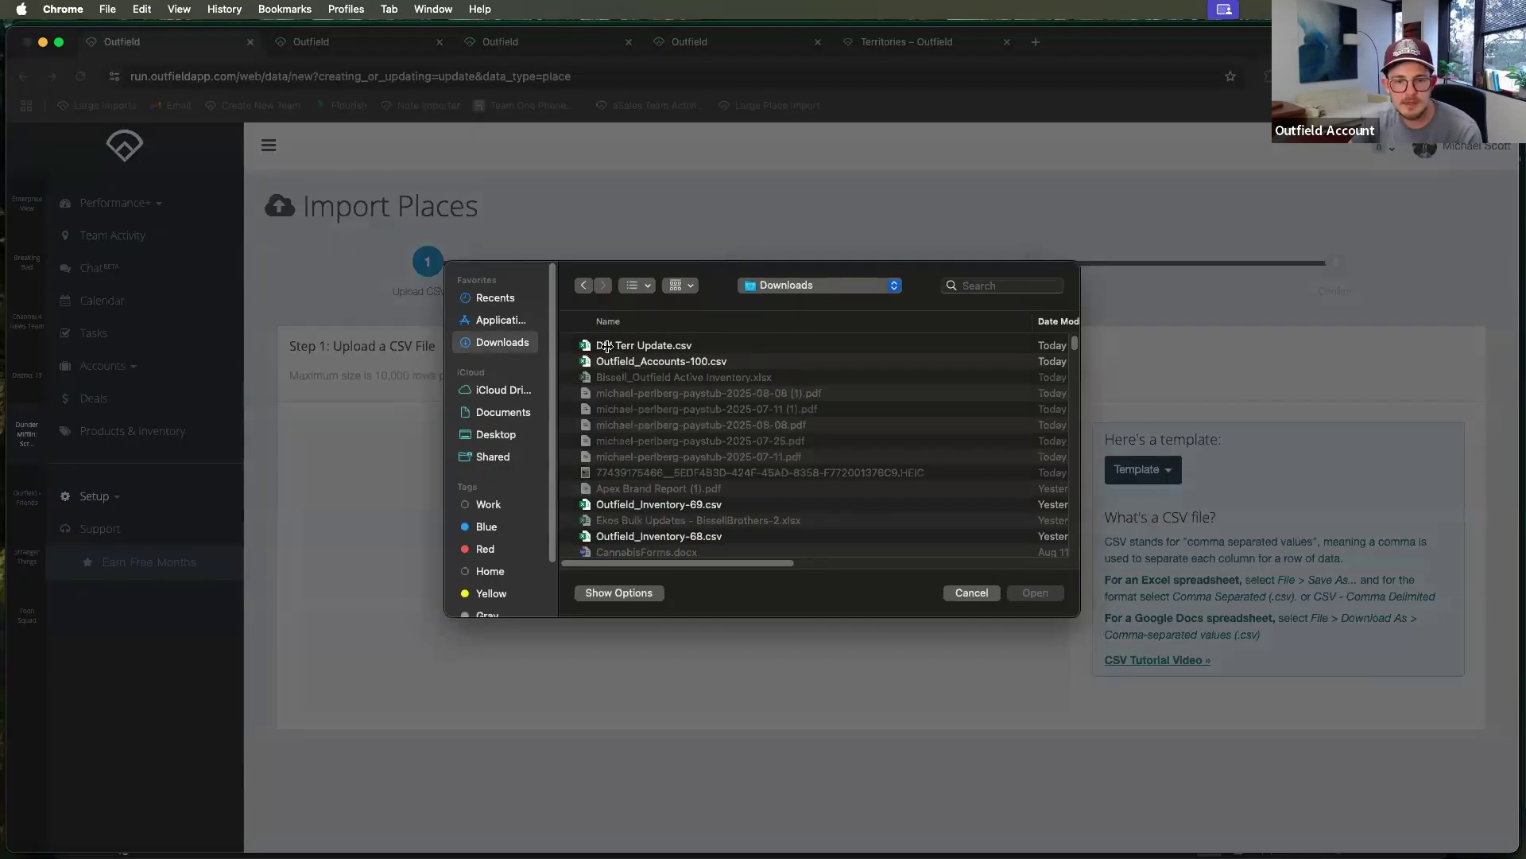
double_click(610, 345)
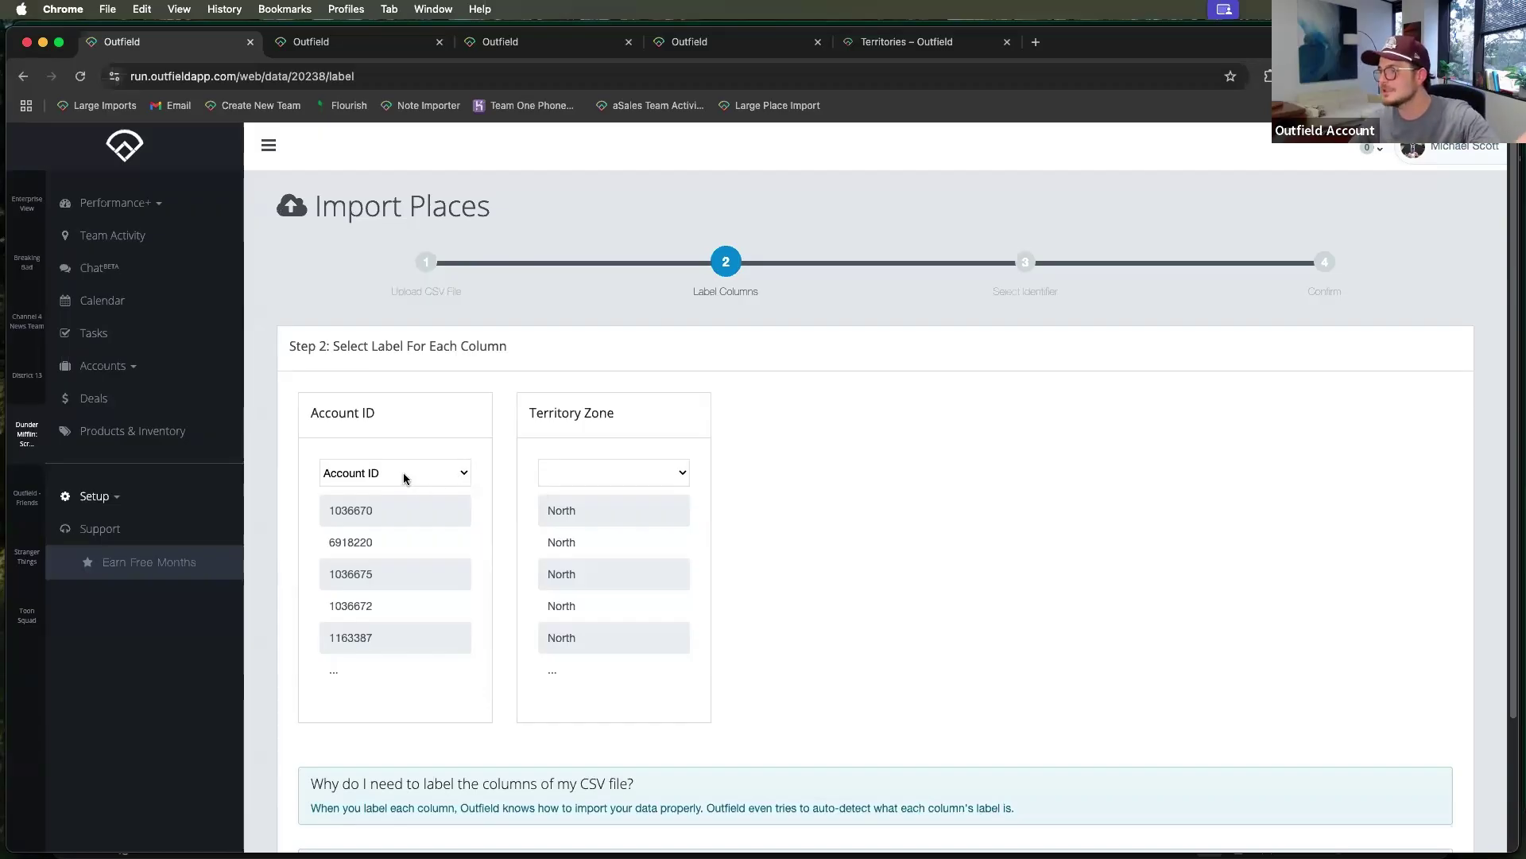
- Label the Territory Zone column as 03: Zone (default field) and continue to the identifier selection
left_click_drag(528, 412, 610, 416)
left_click(611, 416)
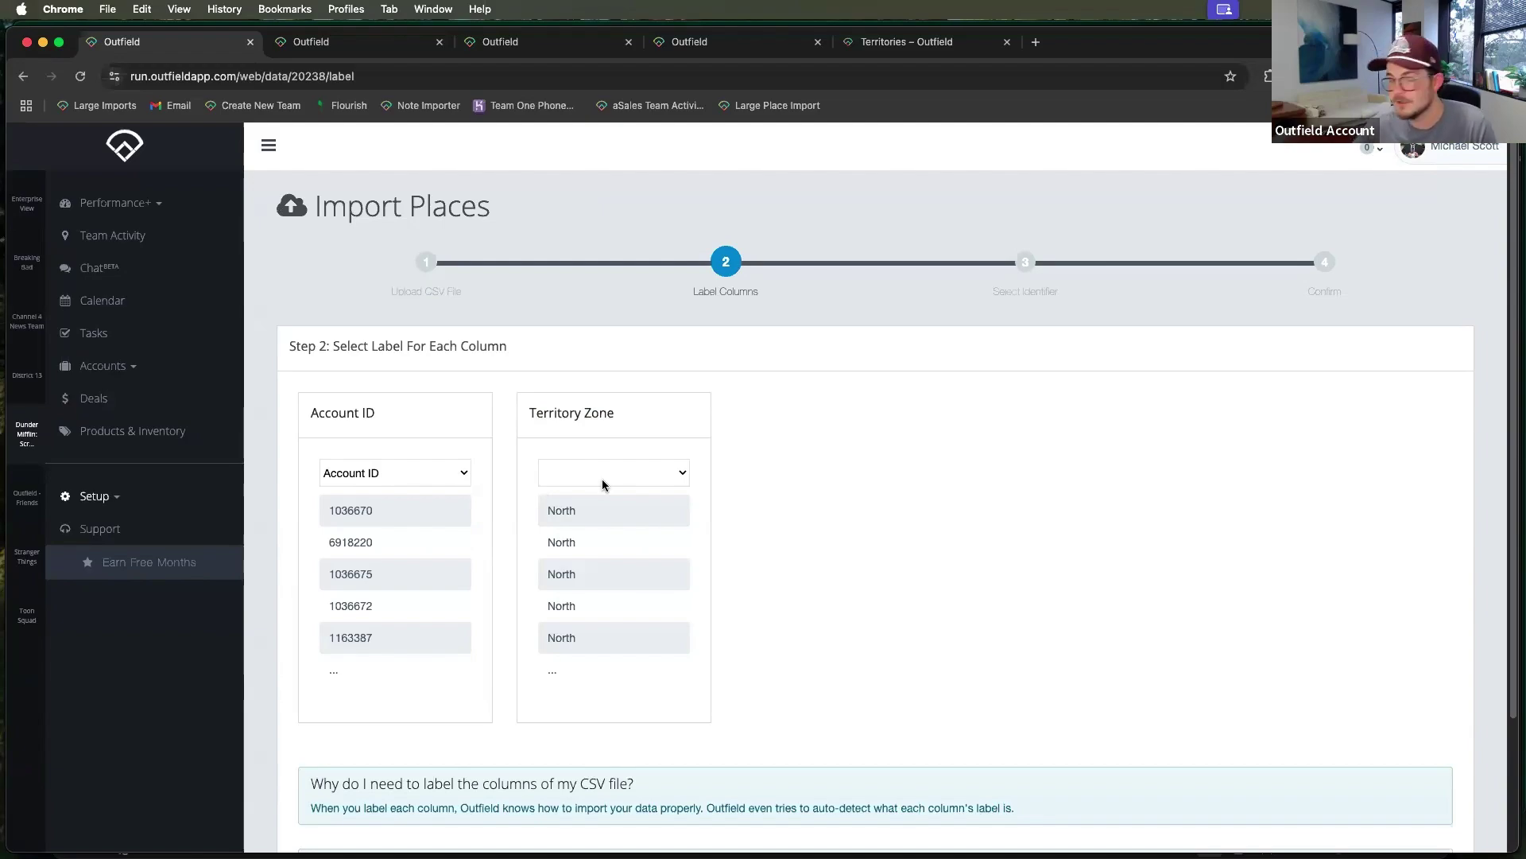
left_click(602, 473)
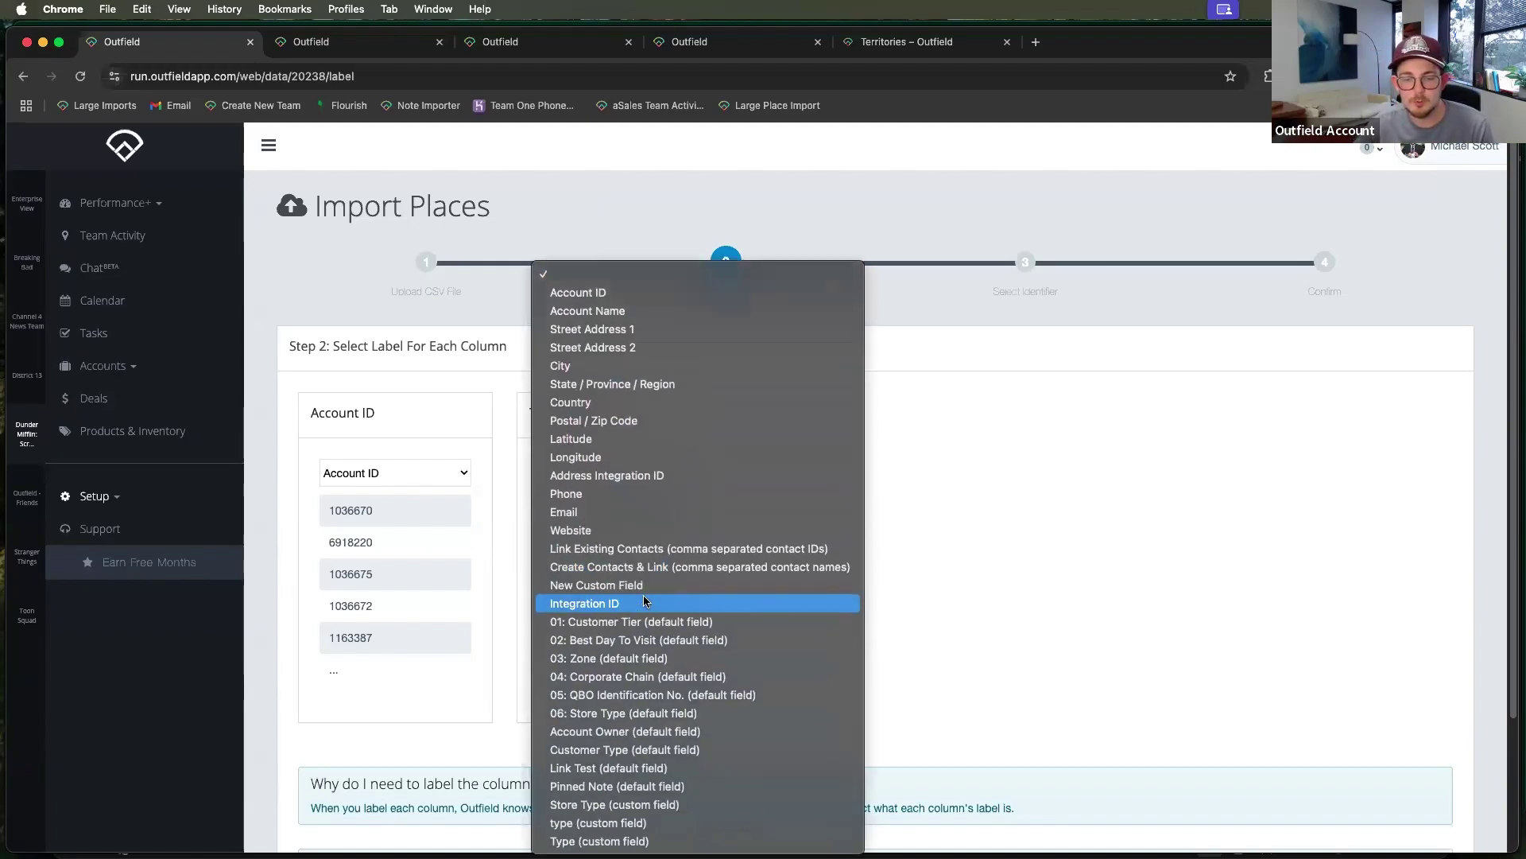
left_click(604, 659)
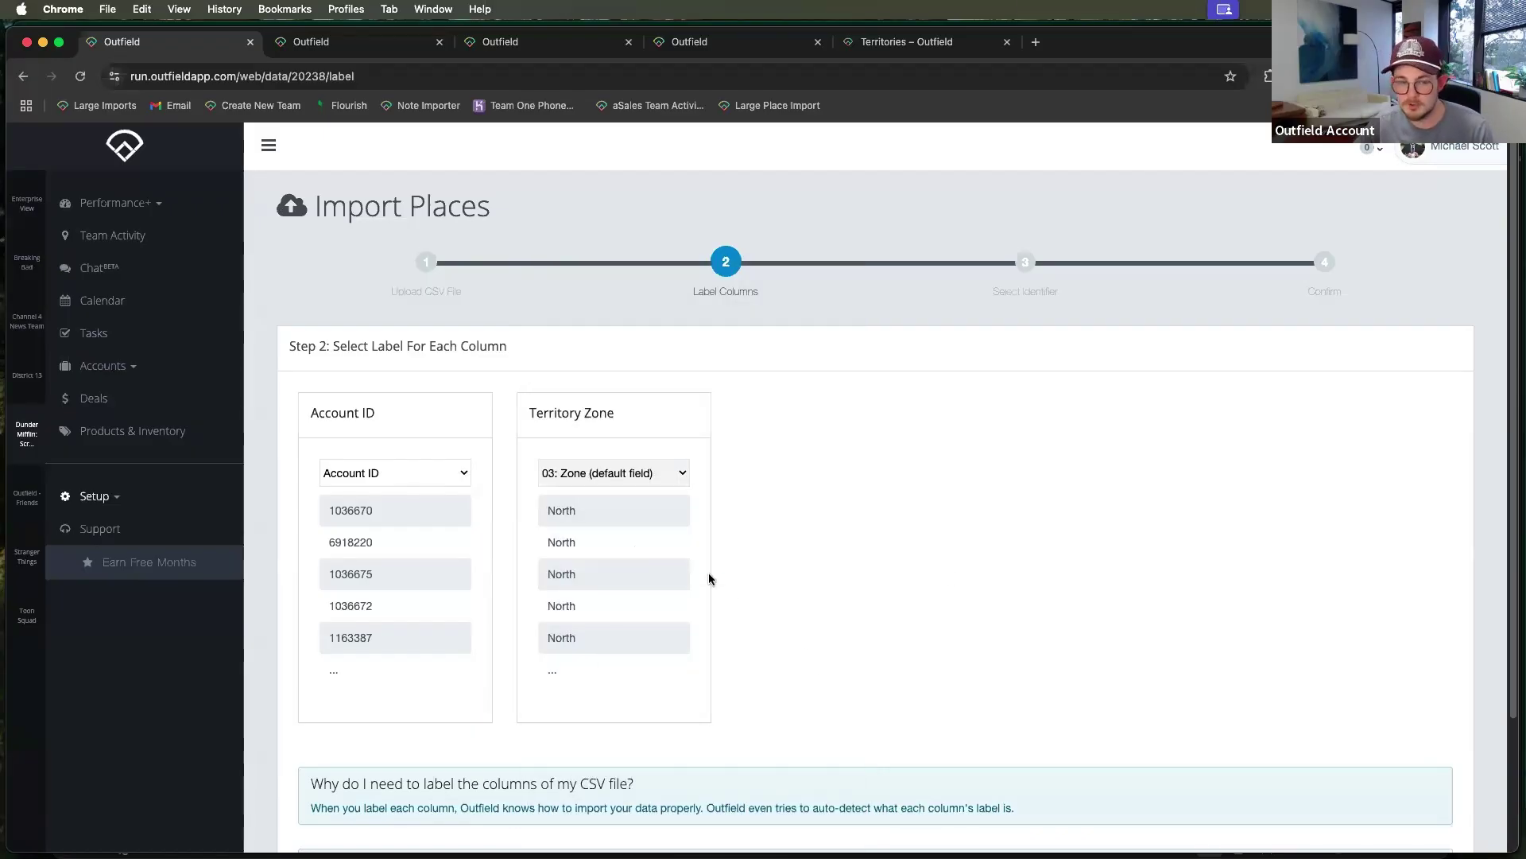
scroll(737, 590, "down", 4)
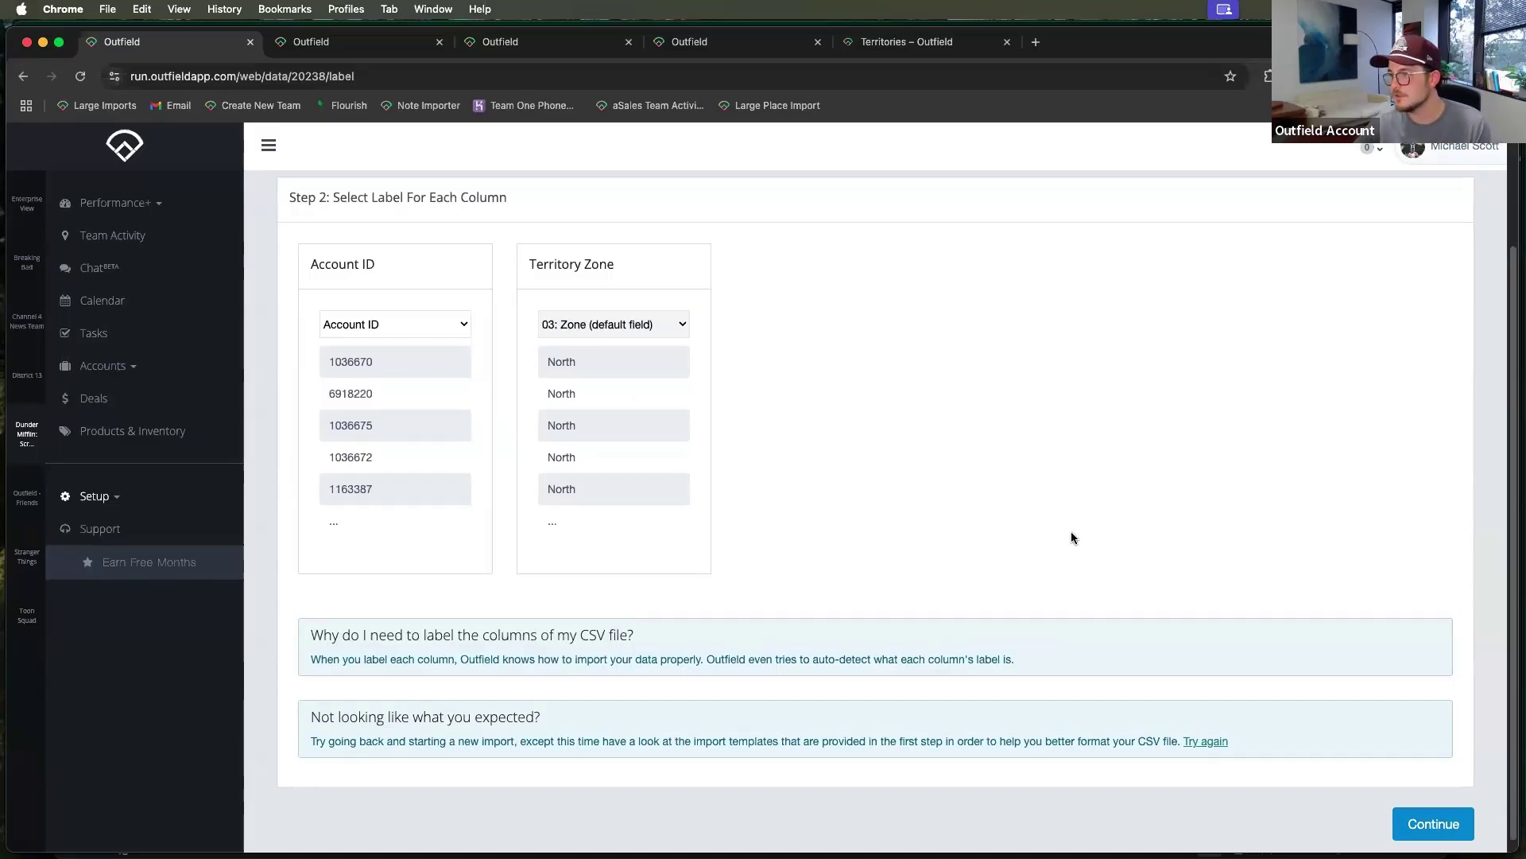
scroll(1132, 540, "up", 4)
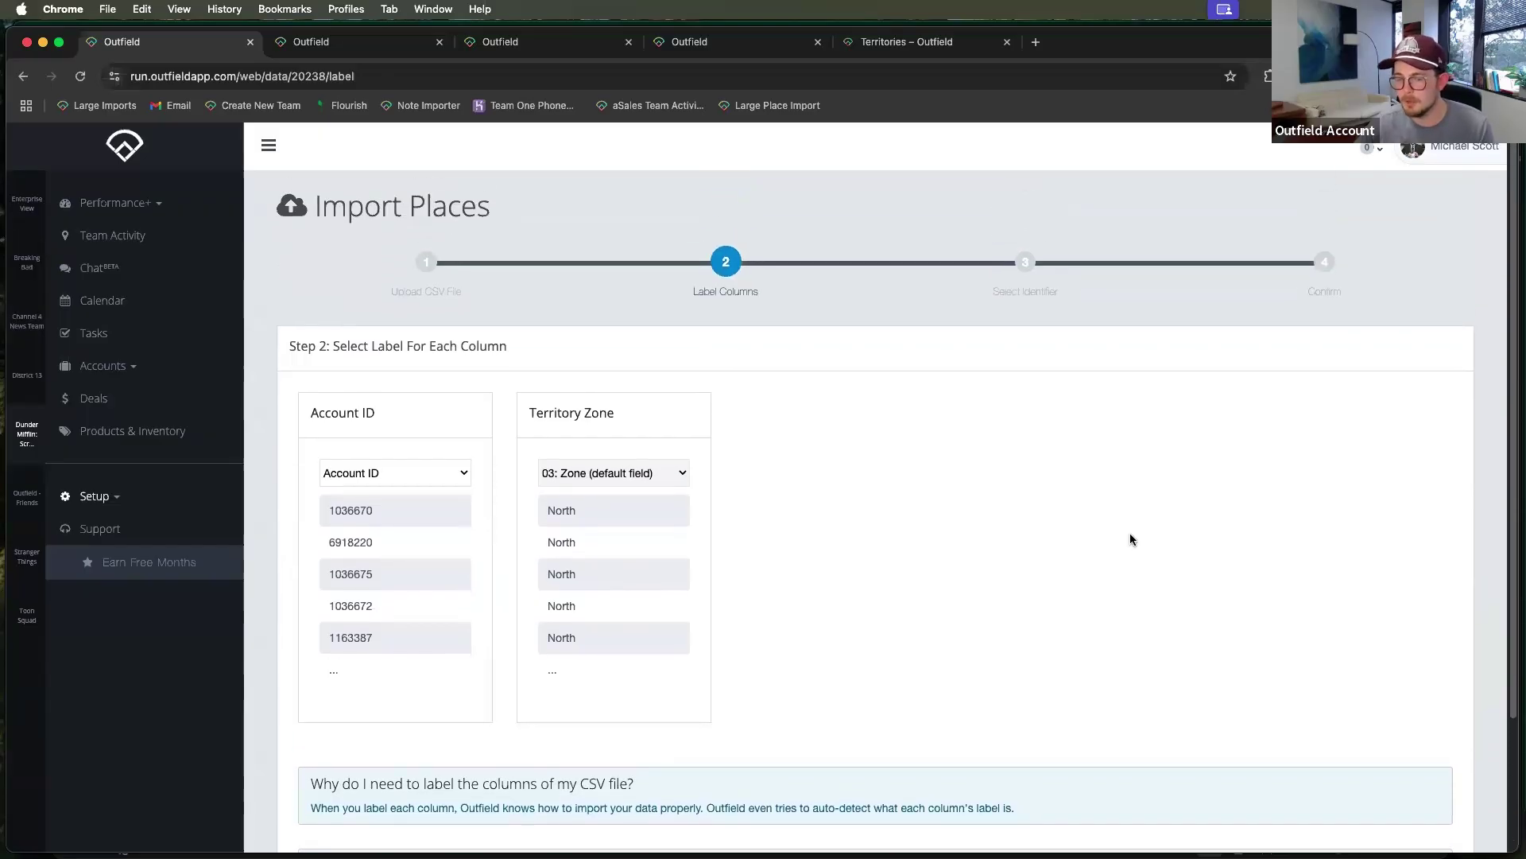
scroll(1132, 540, "down", 4)
left_click(1431, 812)
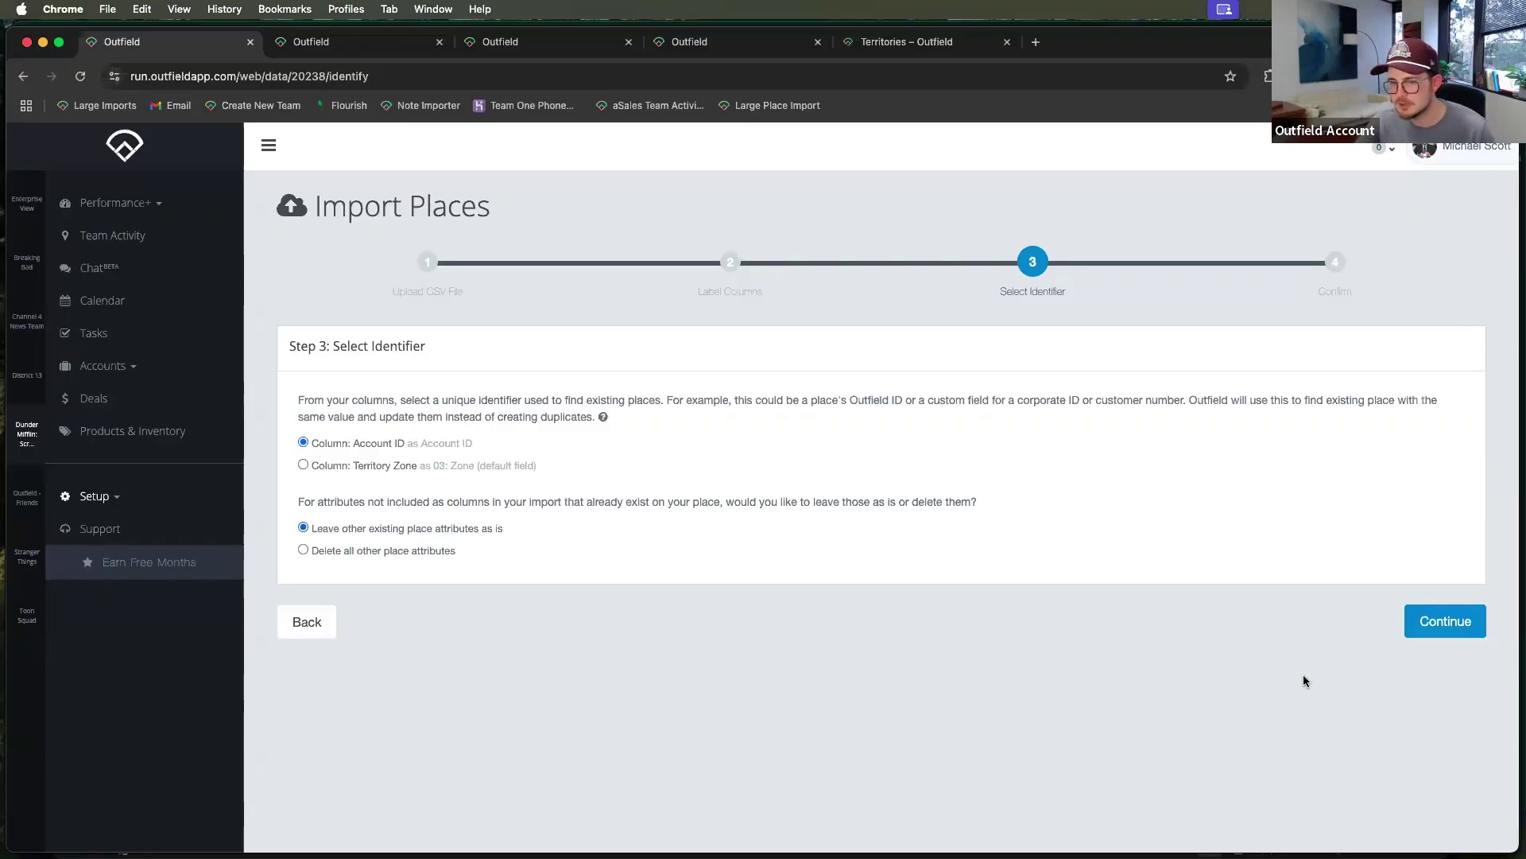
- Accept Account ID as the unique identifier with other existing place attributes left as is, and start the import
left_click(1433, 630)
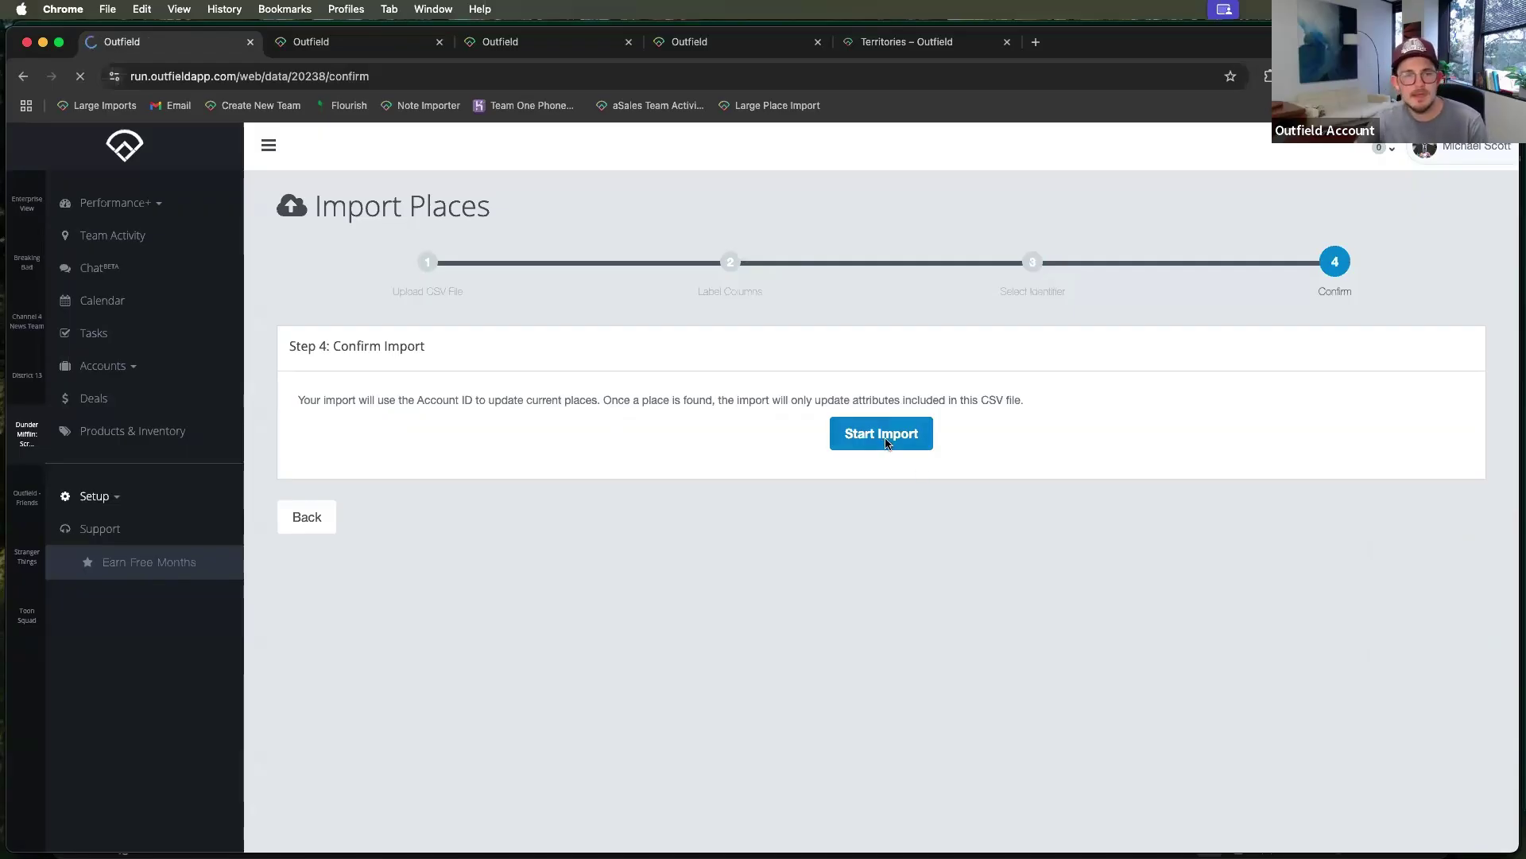
left_click(887, 443)
left_click(870, 394)
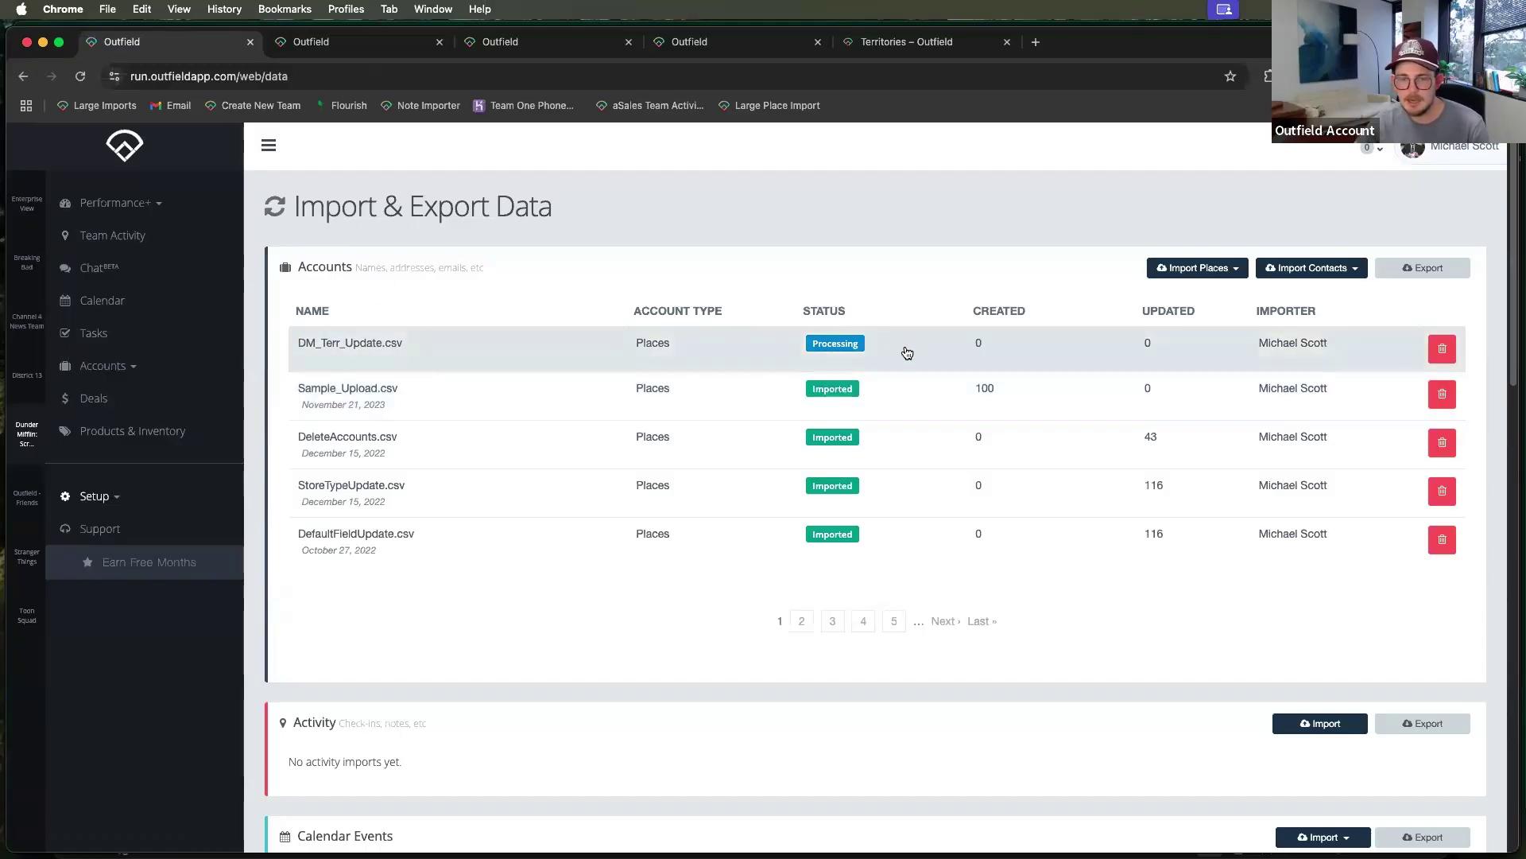
- Reload the Import & Export Data page to check the processing status of the DM_Terr_Update.csv import
left_click(80, 78)
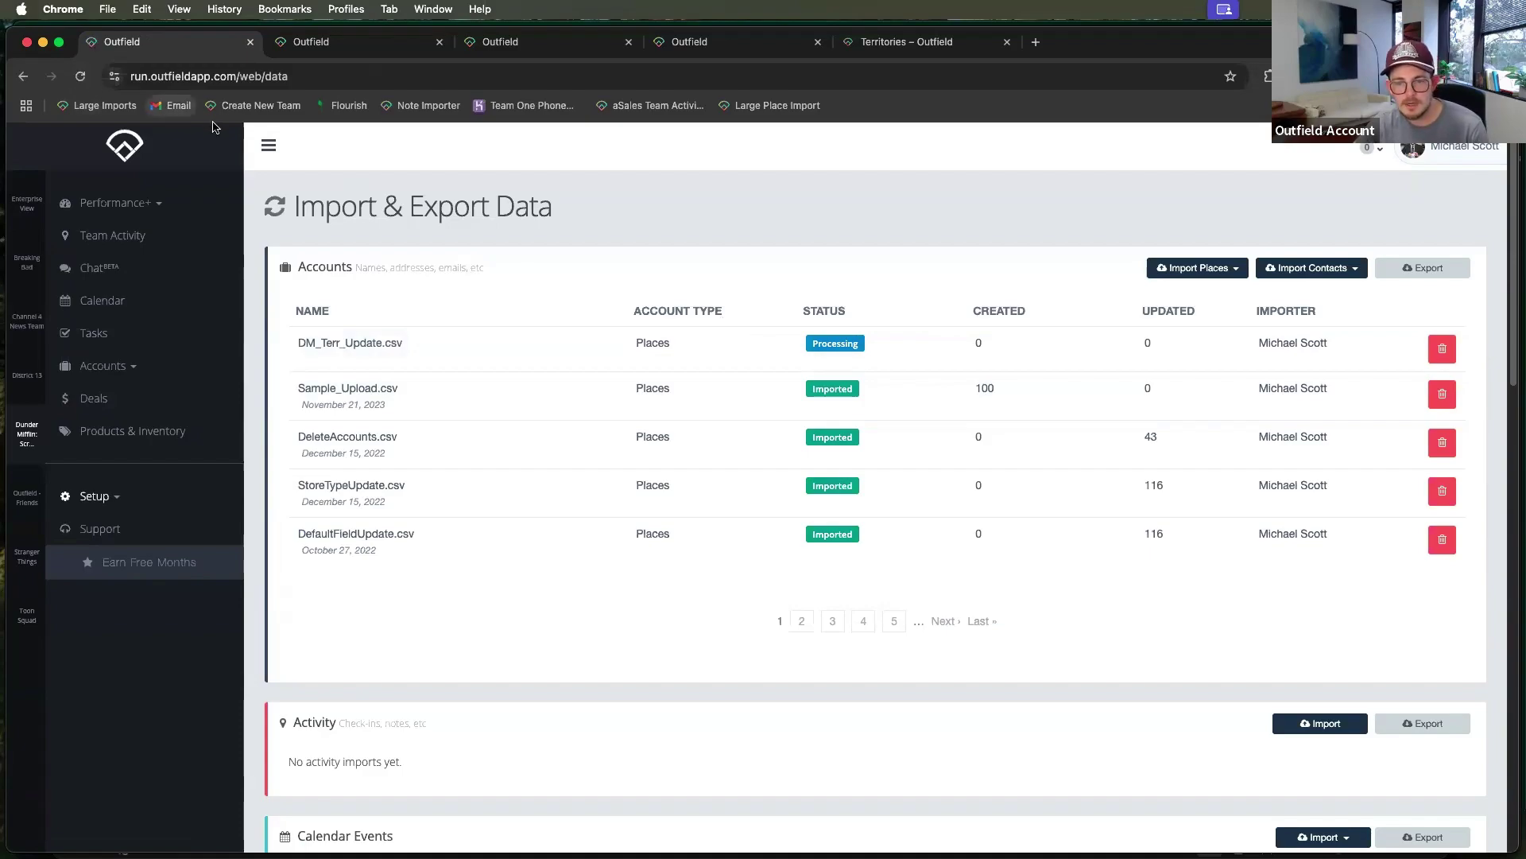
left_click(80, 78)
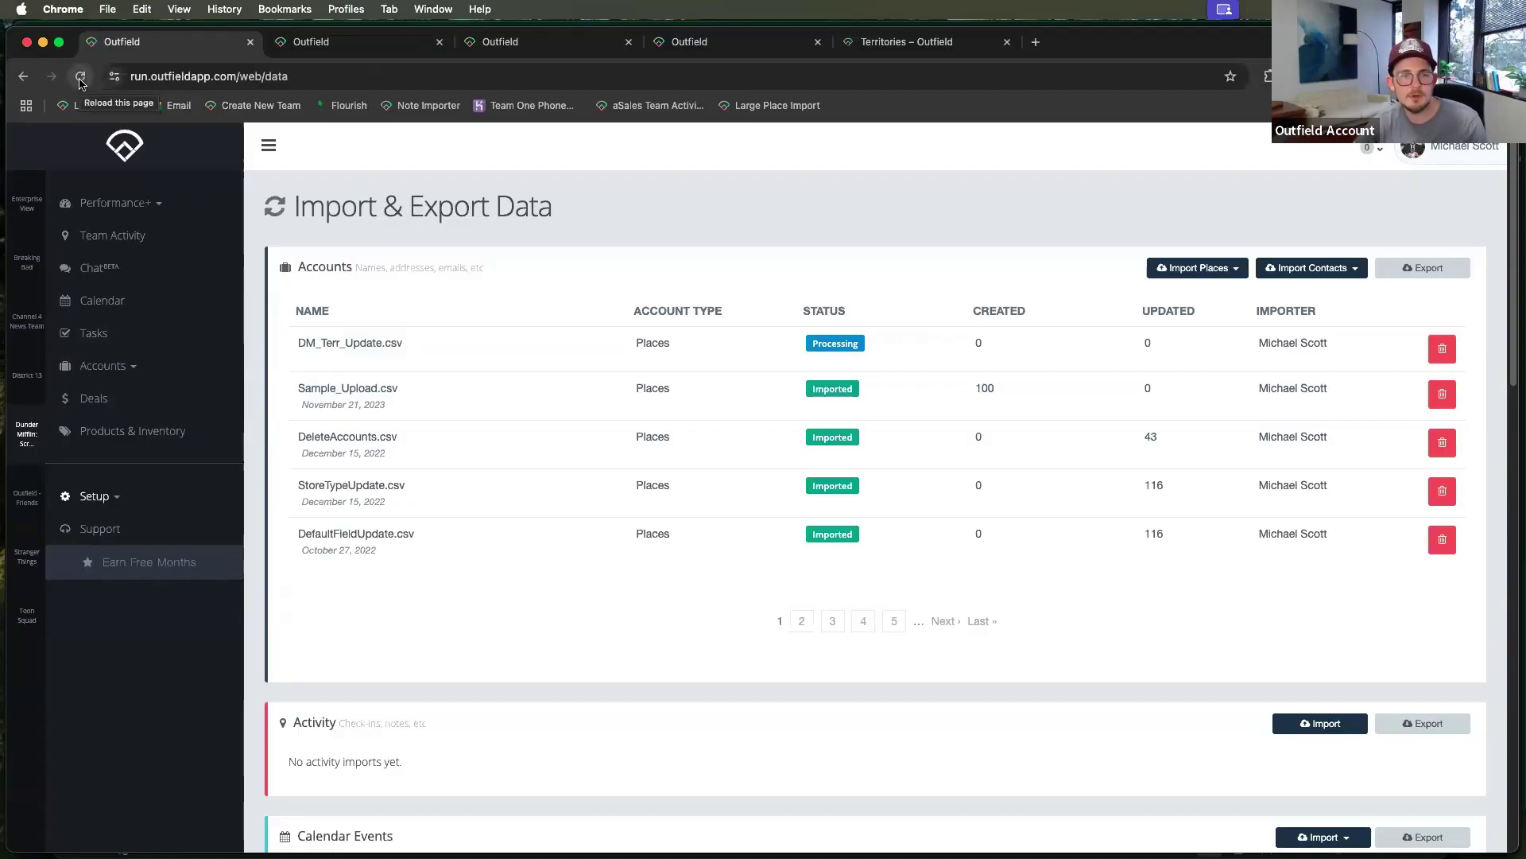
left_click(81, 80)
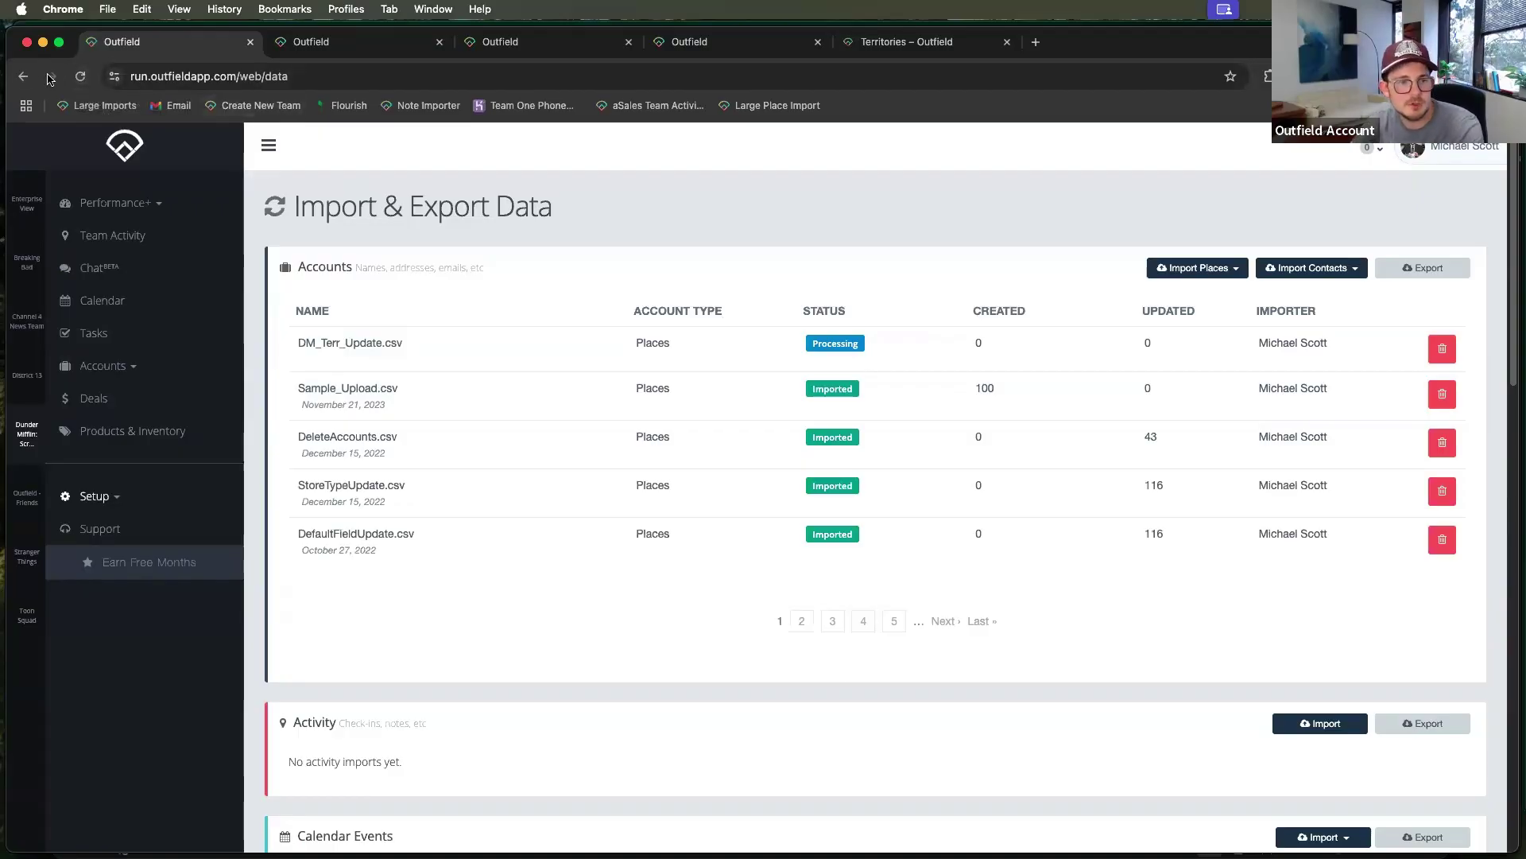
left_click(85, 80)
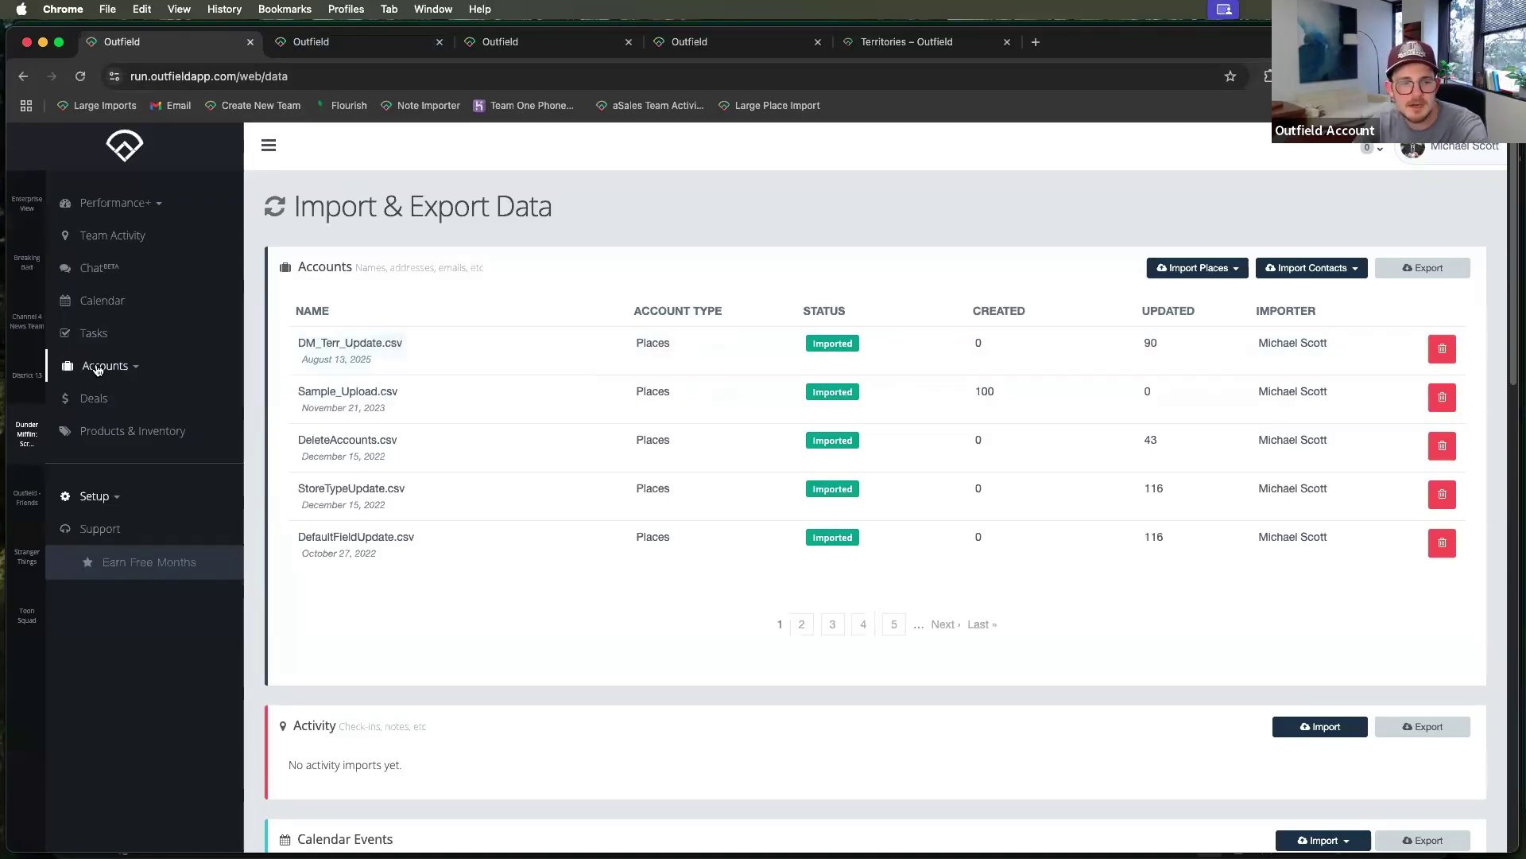
- Go to the Territories list in Setup and open the East territory
left_click(102, 498)
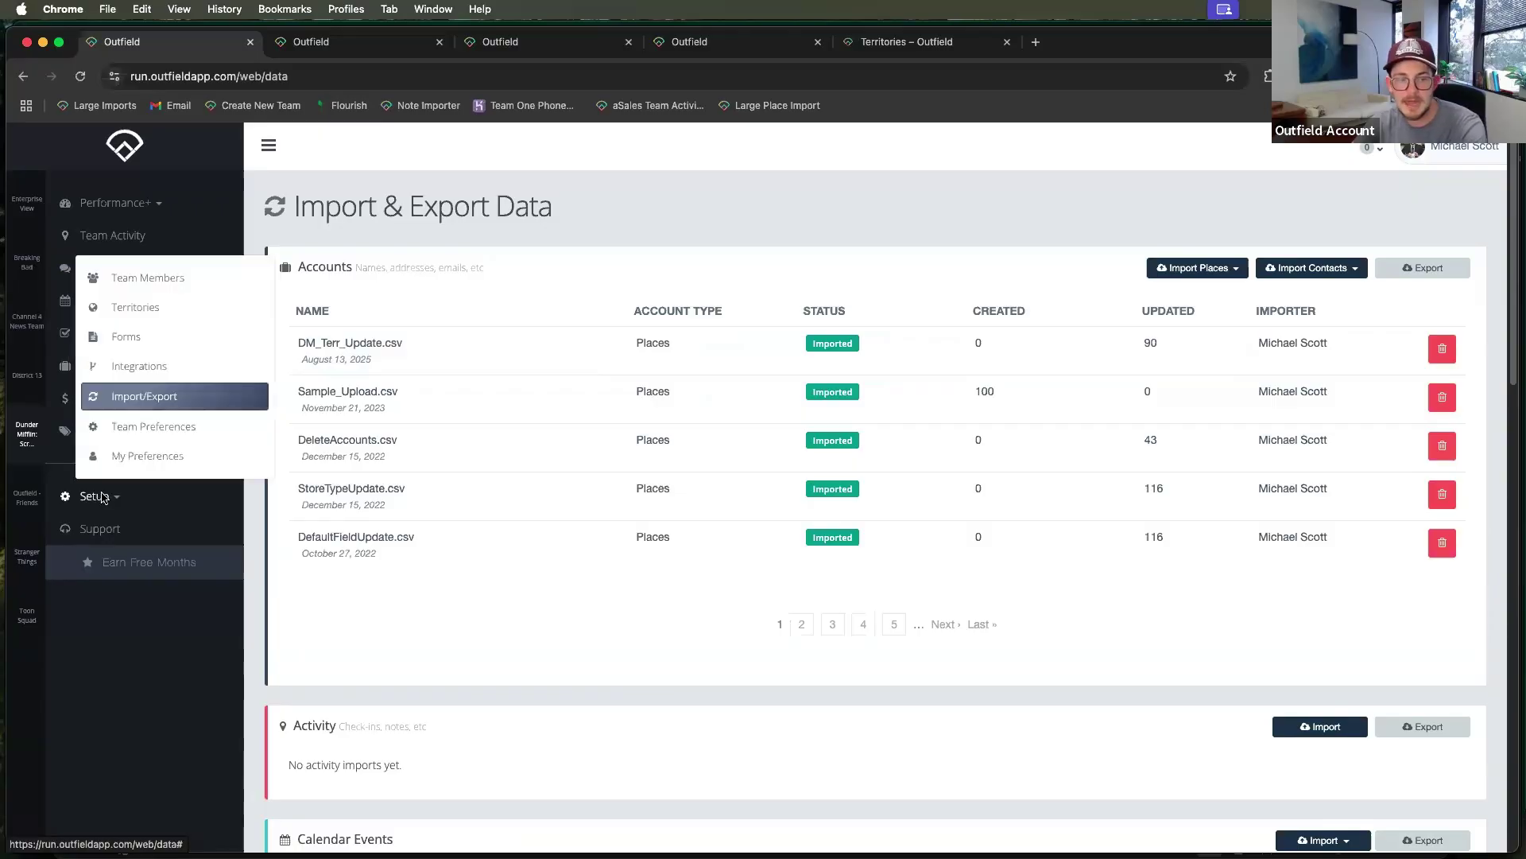
left_click(131, 318)
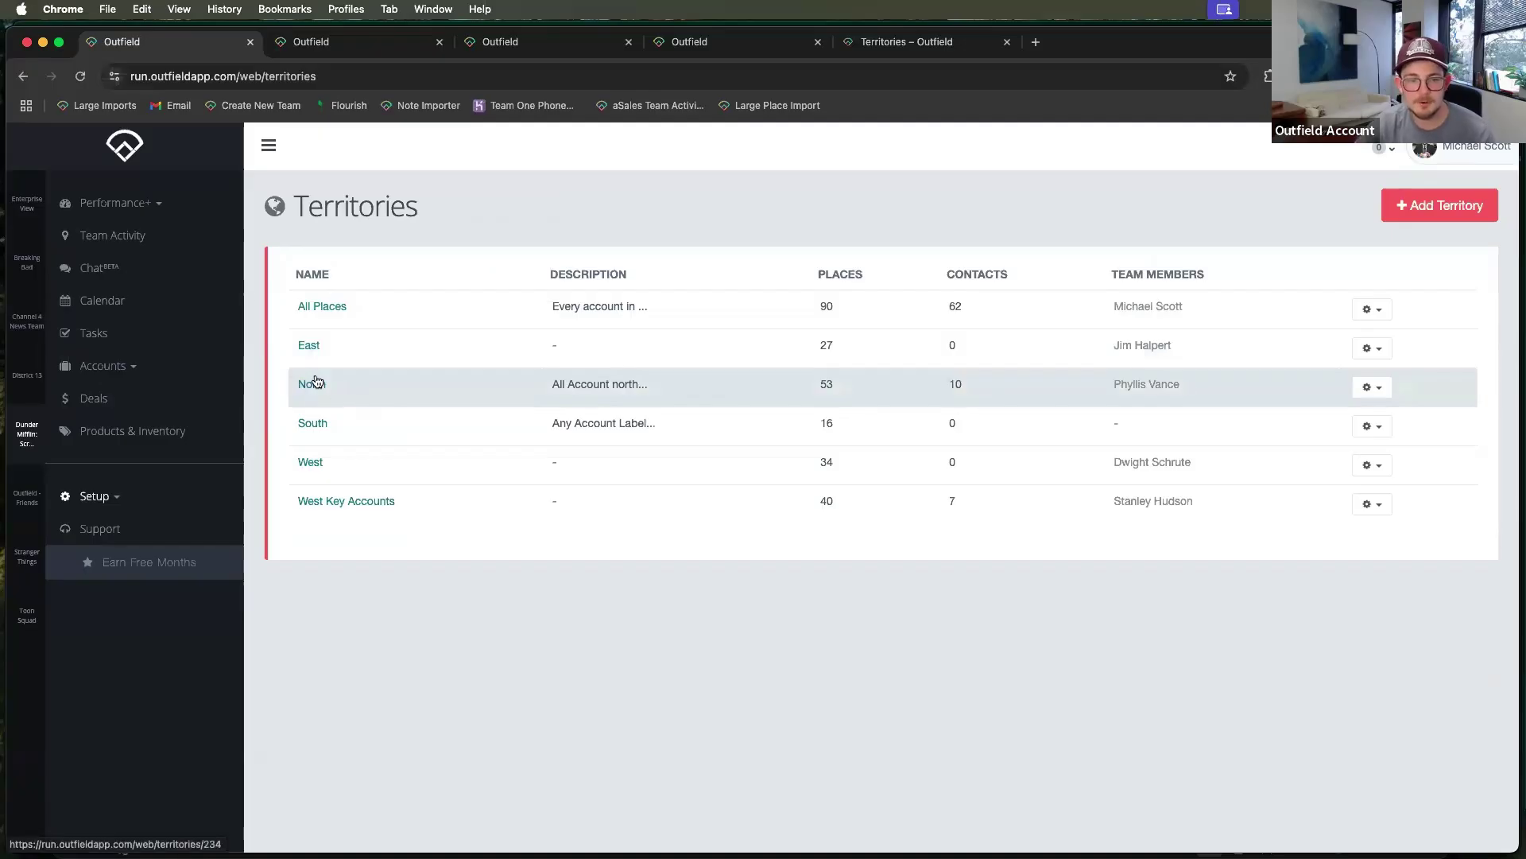
left_click(310, 353)
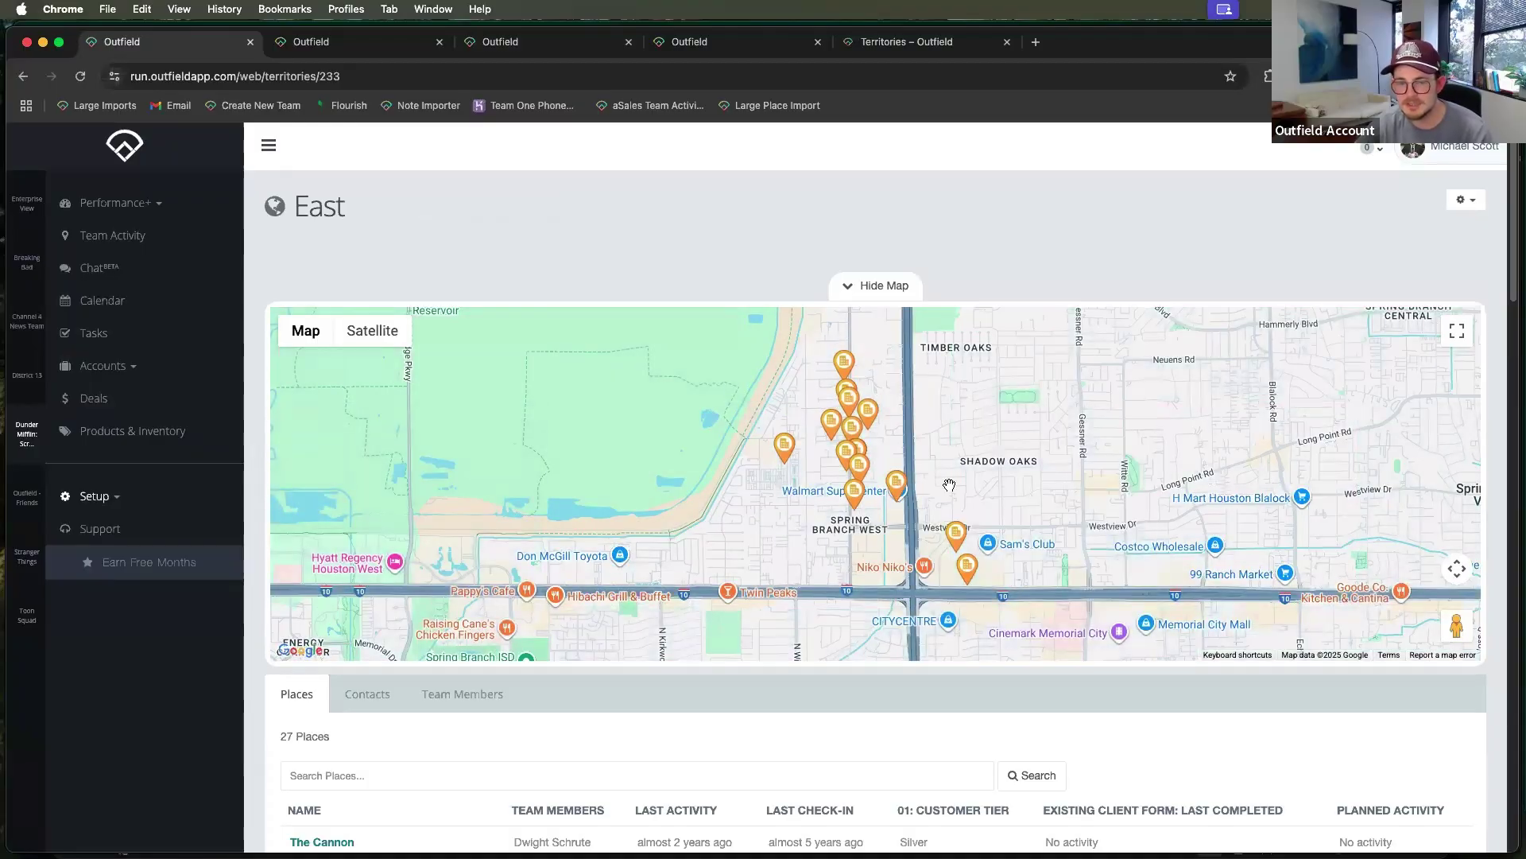
- Zoom out and pan the East territory map to examine where its places lie relative to Houston
scroll(970, 487, "down", 2)
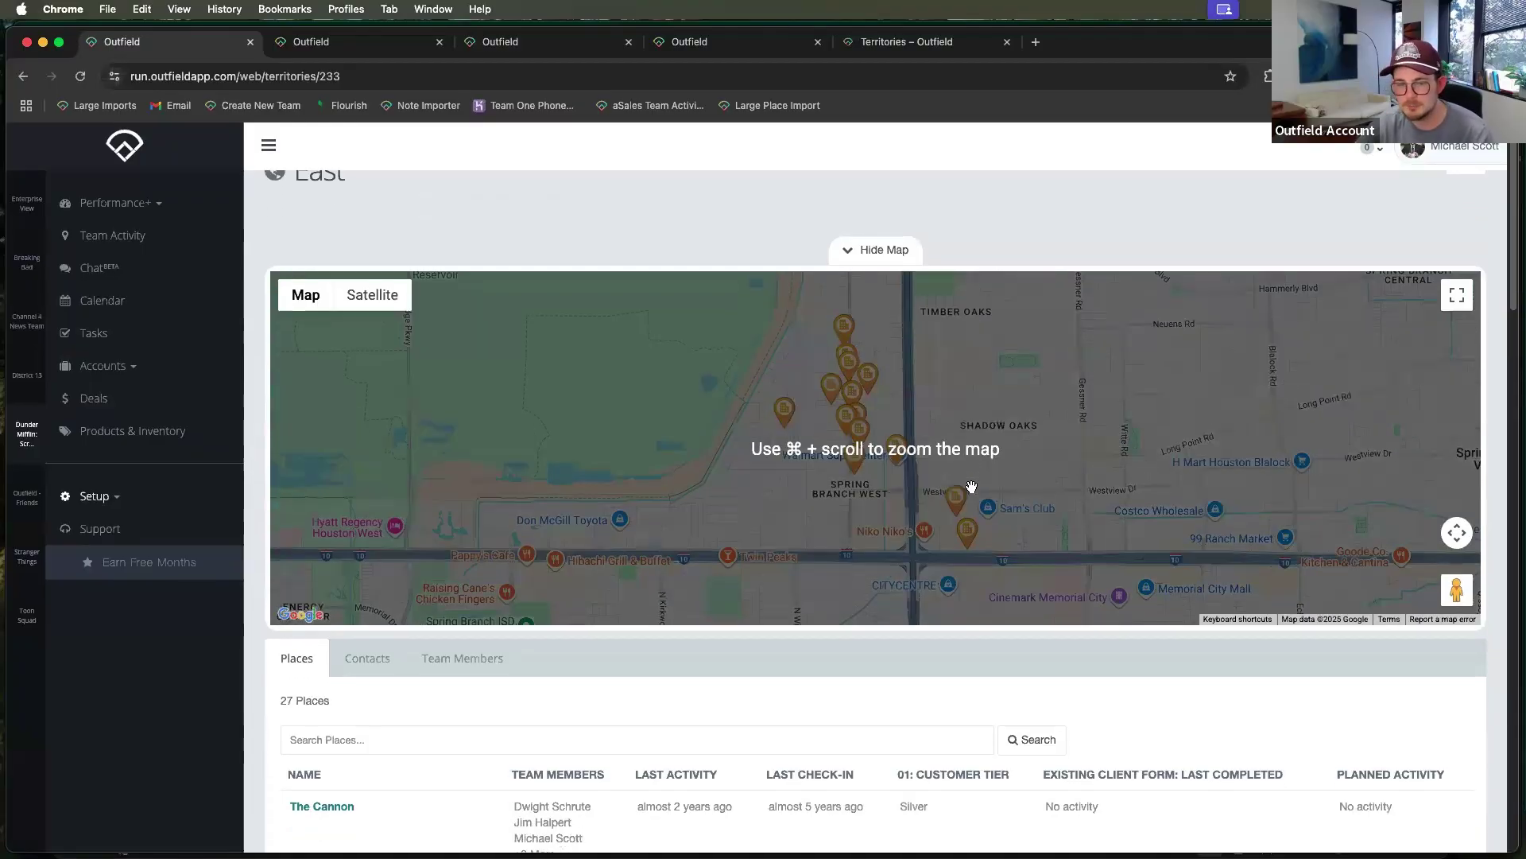
scroll(970, 487, "up", 2)
left_click(1463, 562)
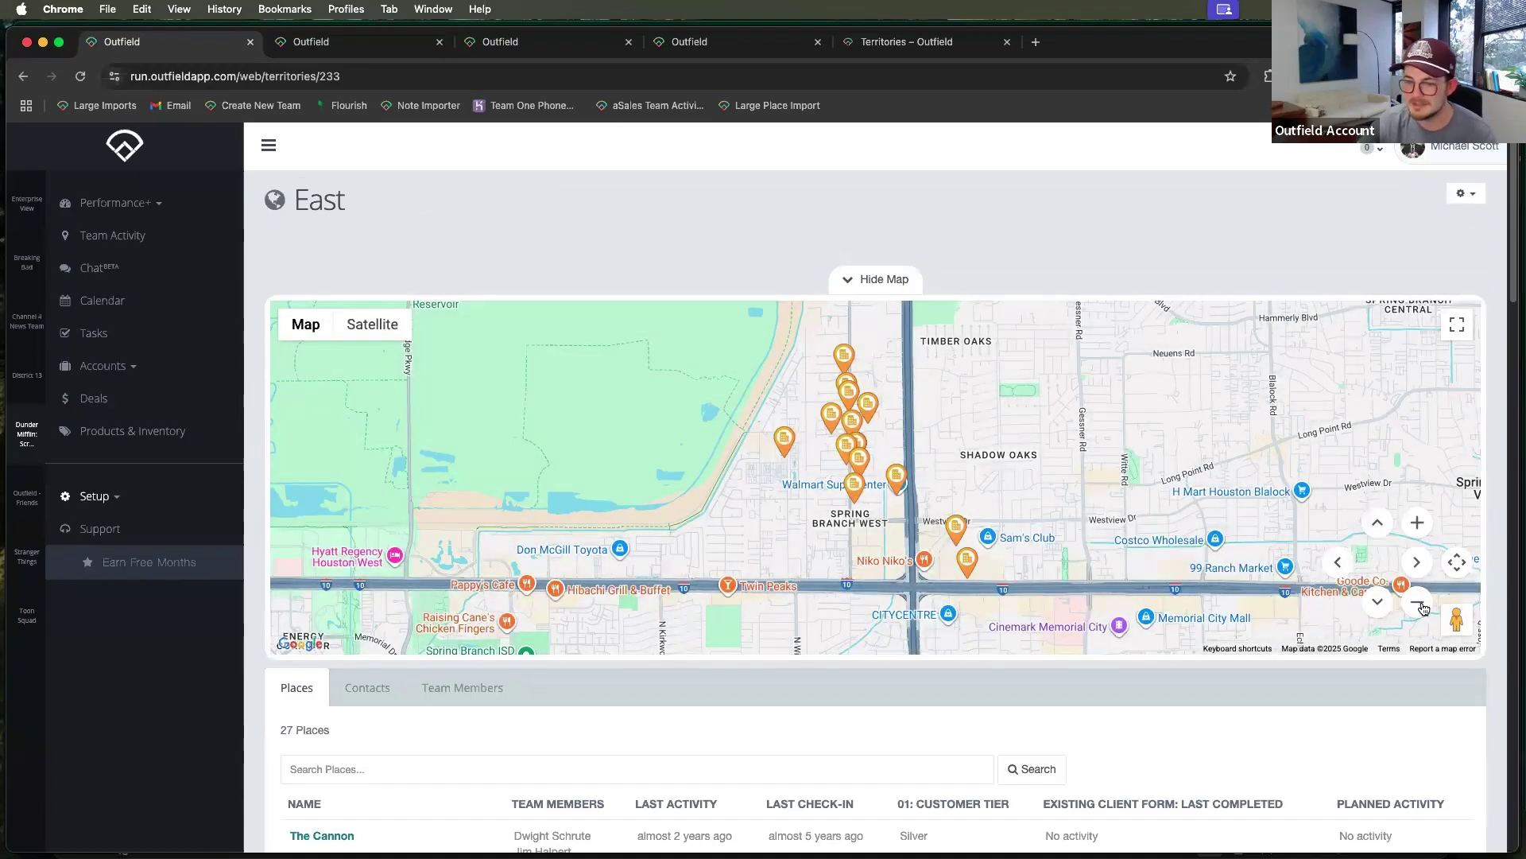
left_click(1422, 607)
left_click(1422, 606)
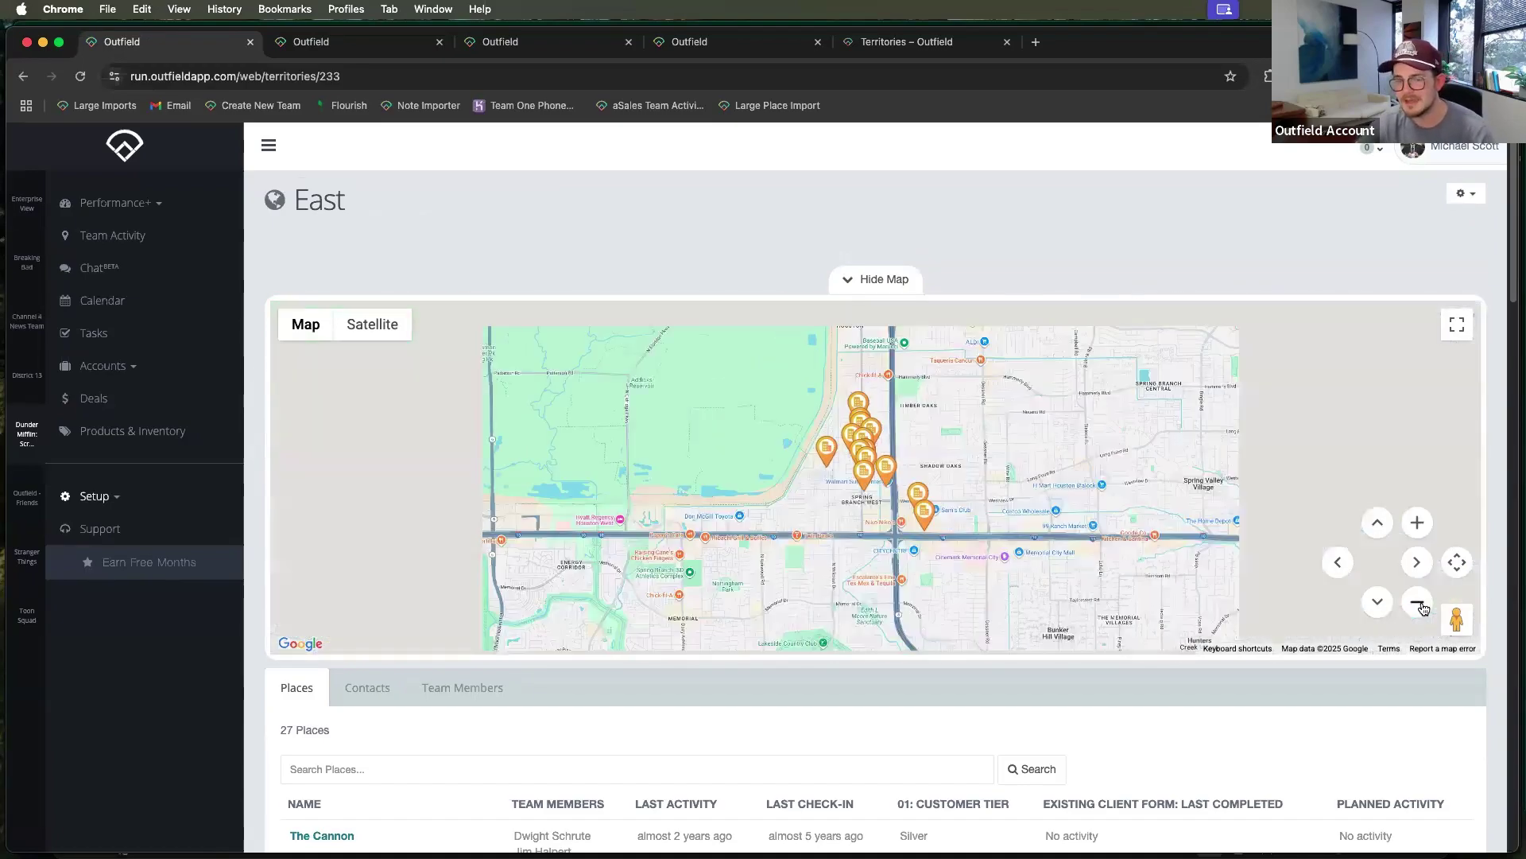
left_click(1422, 607)
left_click(1423, 606)
left_click_drag(1136, 523, 1017, 518)
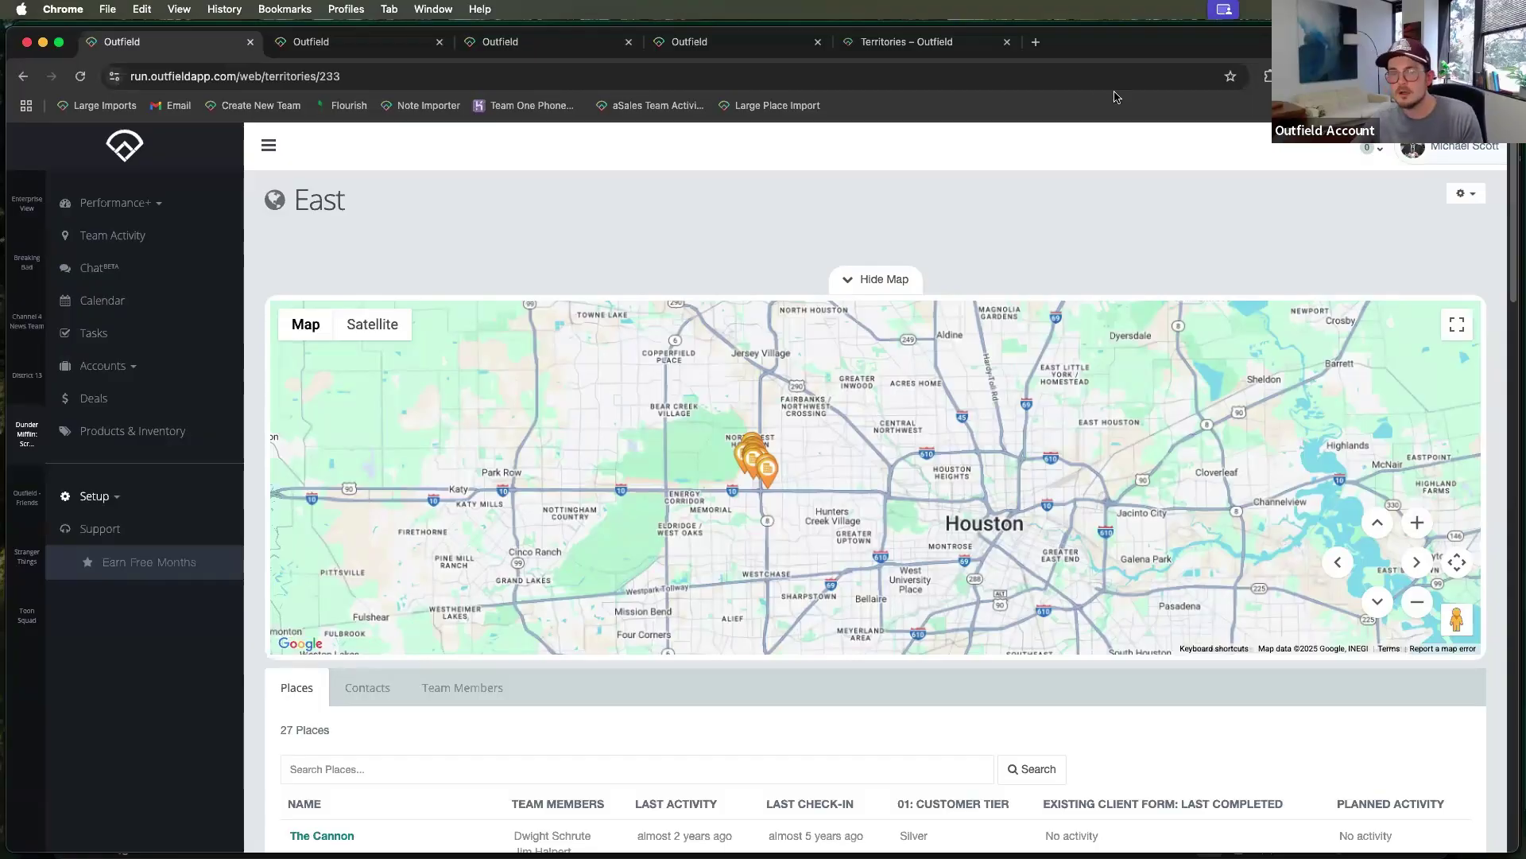
- Switch to the Territories help article and read its key features and best practices, highlighting the Test Before Going Live heading
left_click(874, 46)
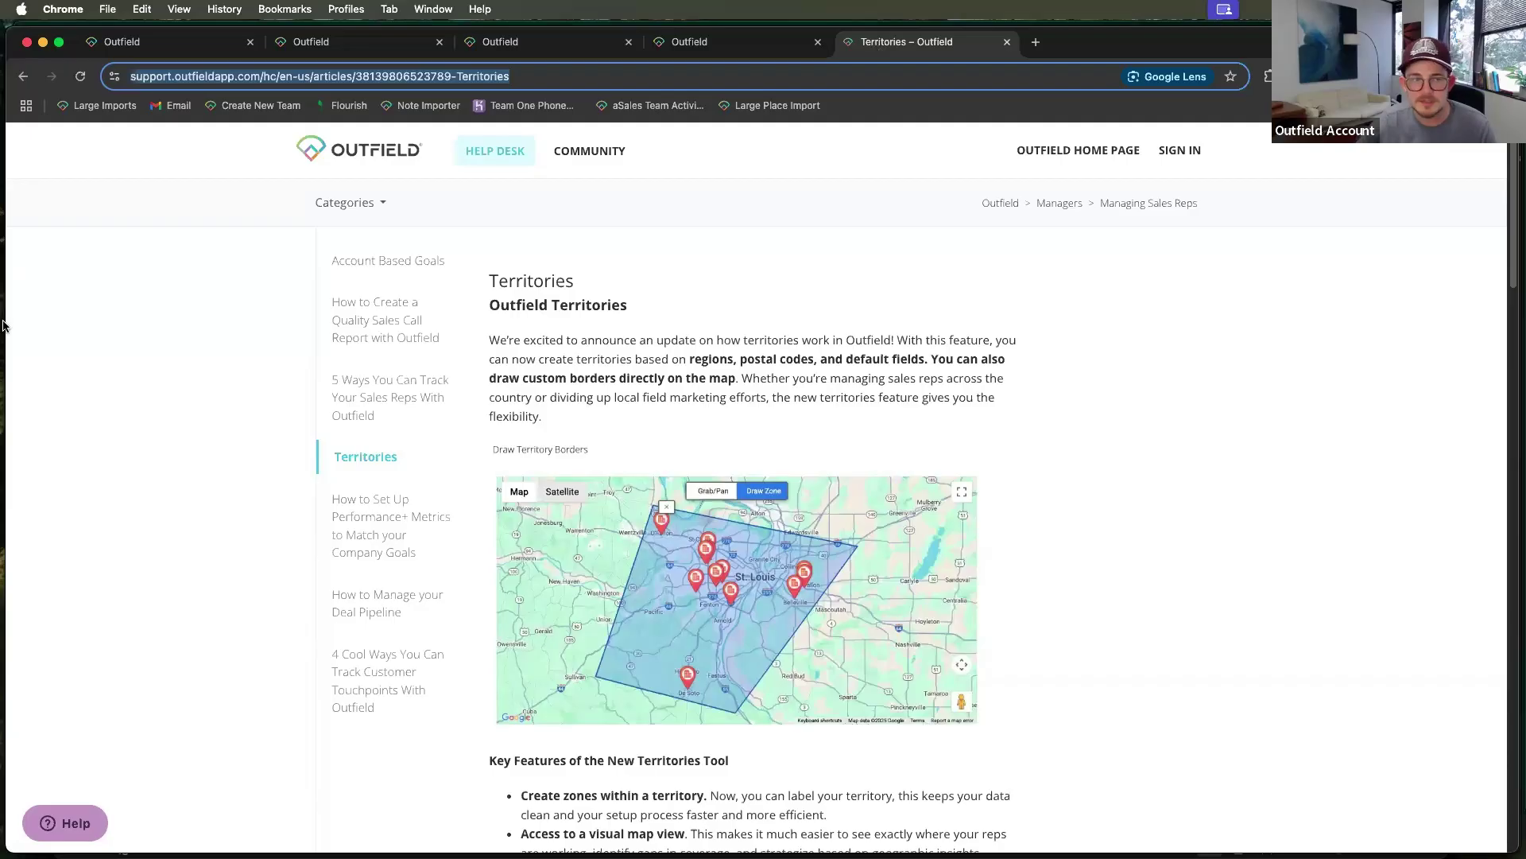
left_click(250, 322)
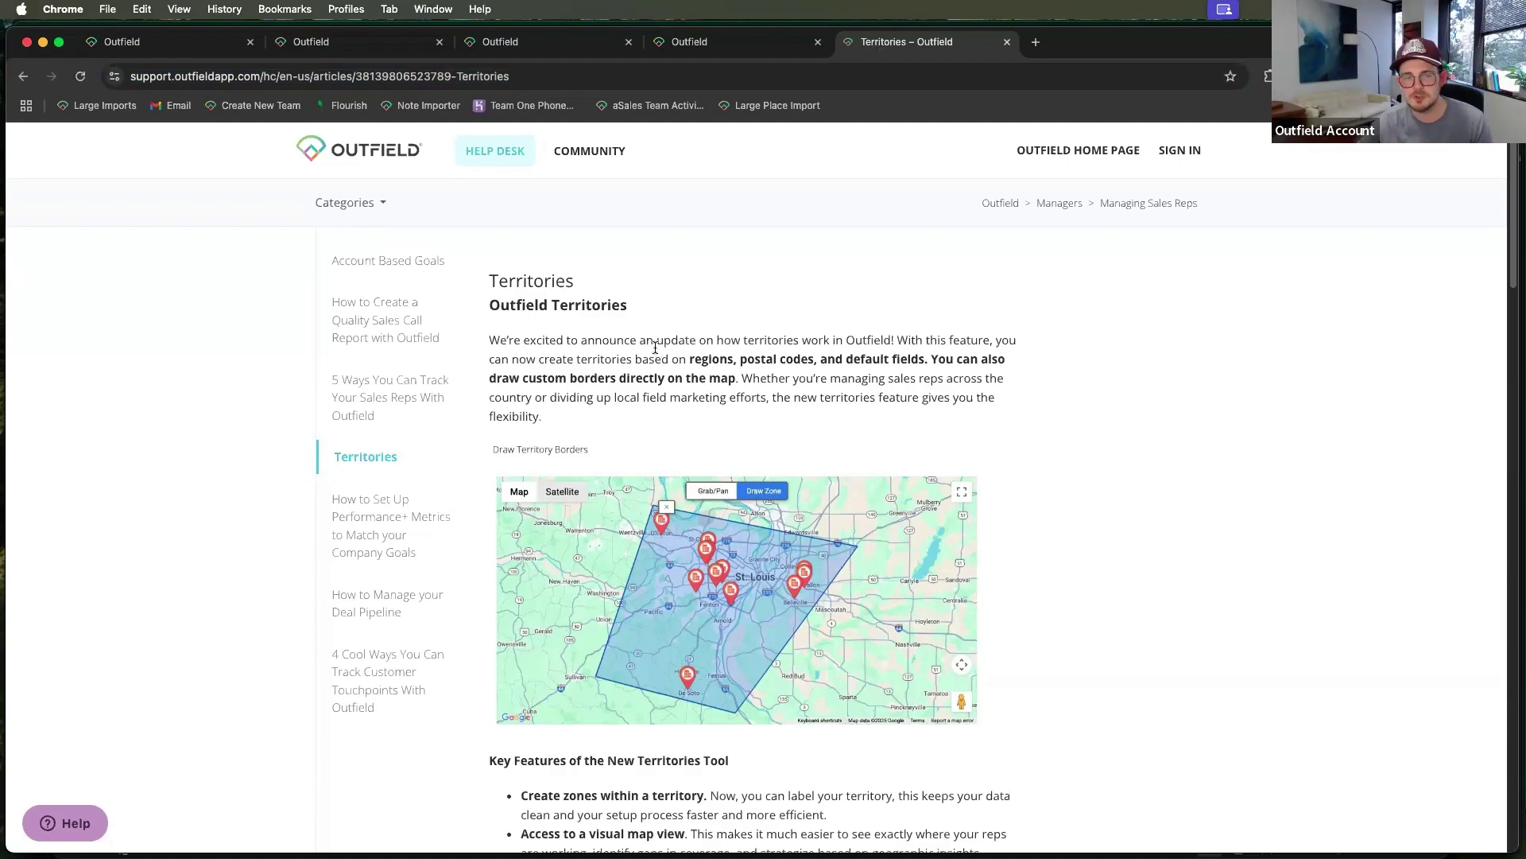
scroll(507, 363, "down", 5)
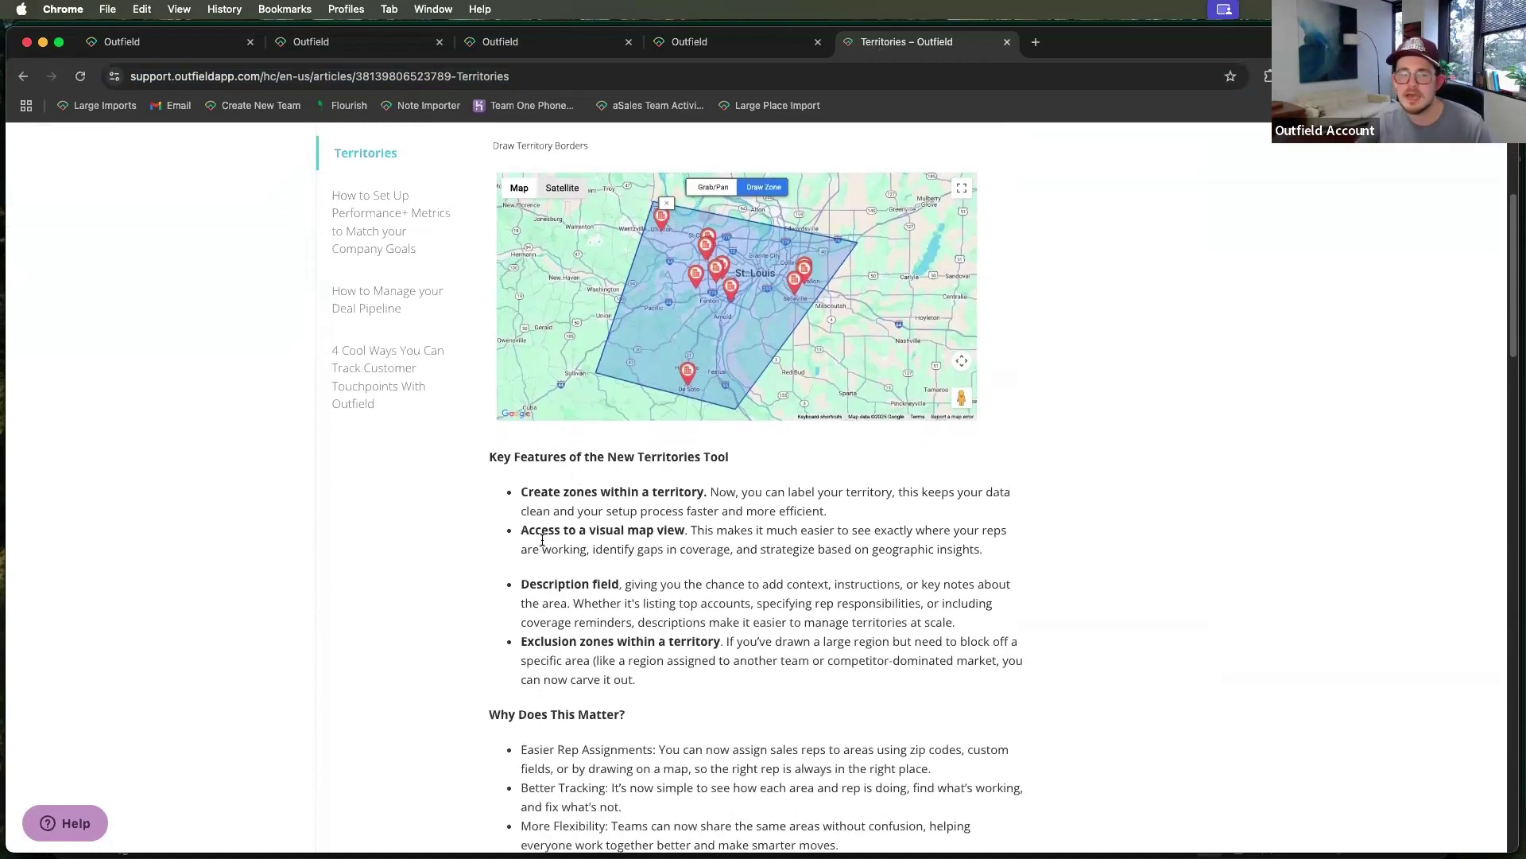
scroll(579, 598, "down", 2)
scroll(579, 598, "down", 7)
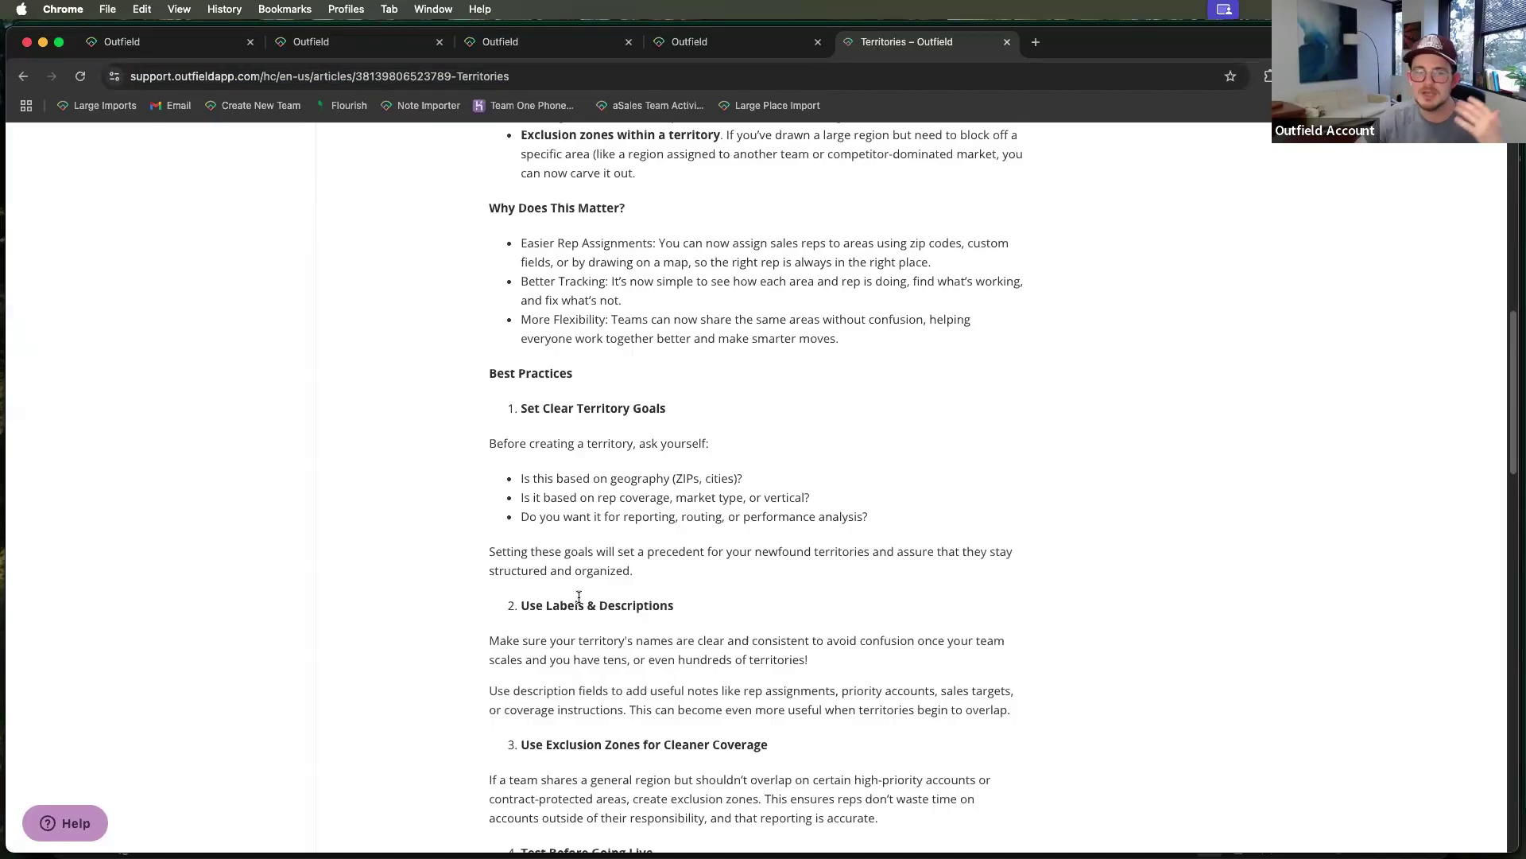
scroll(579, 598, "down", 2)
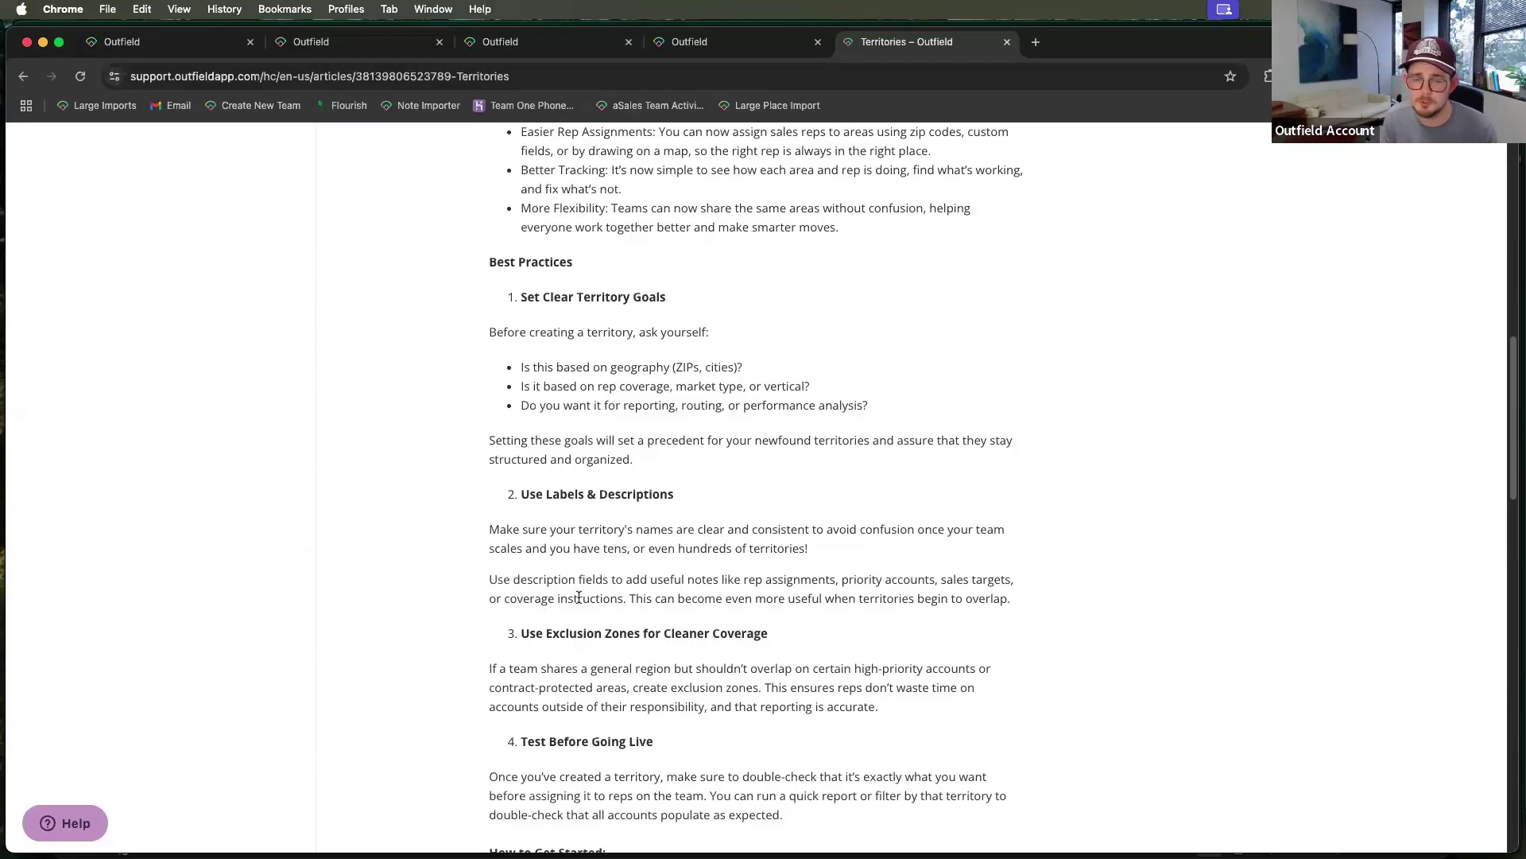
scroll(577, 596, "down", 3)
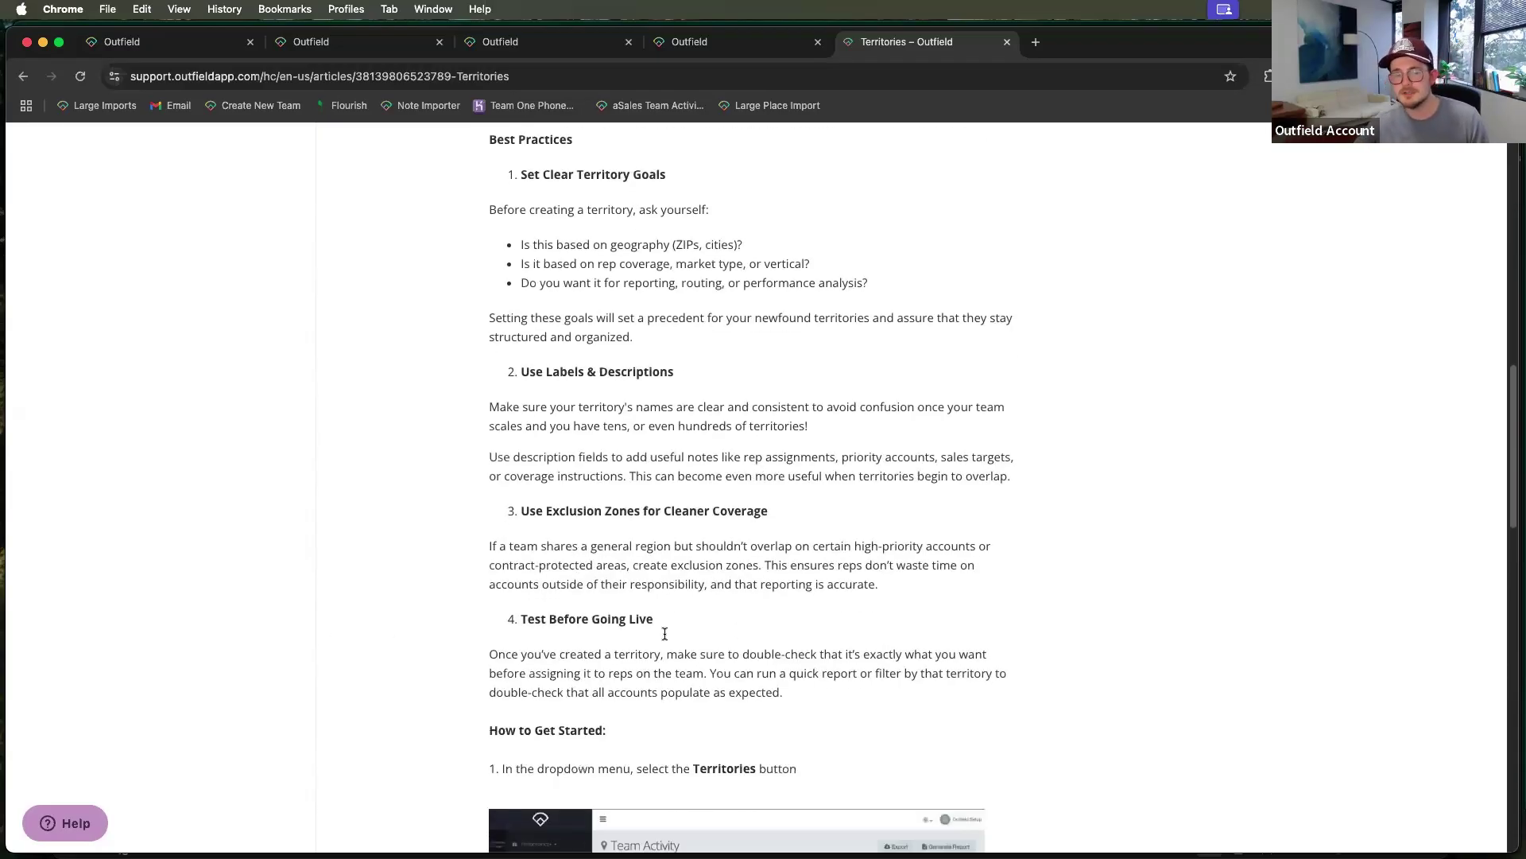
left_click_drag(537, 619, 640, 619)
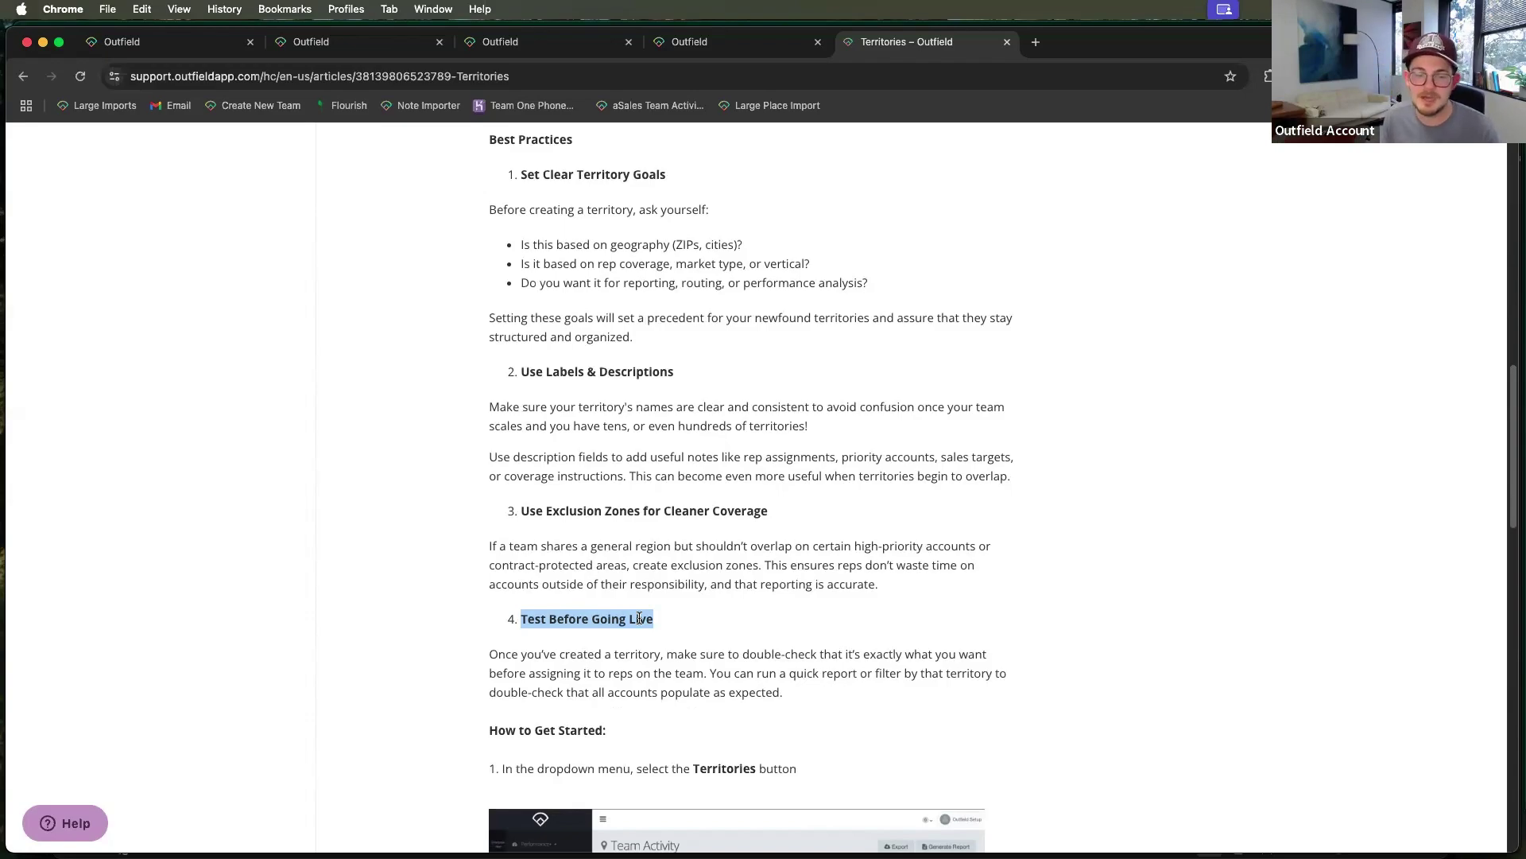
- Review the How to Get Started instructions for opening the territory list and adding a new territory
scroll(639, 619, "down", 5)
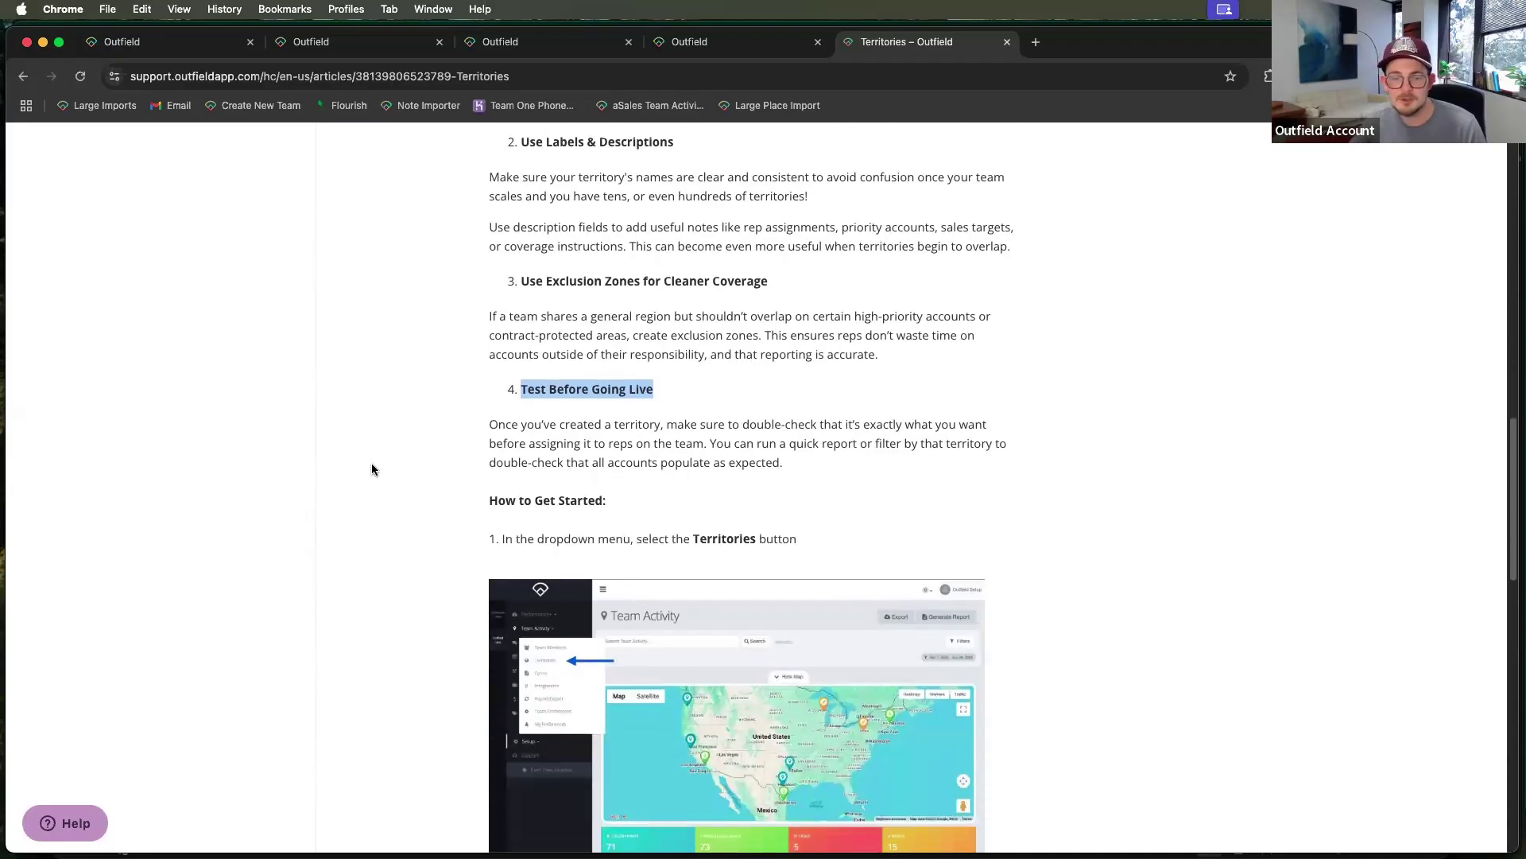
scroll(453, 500, "down", 2)
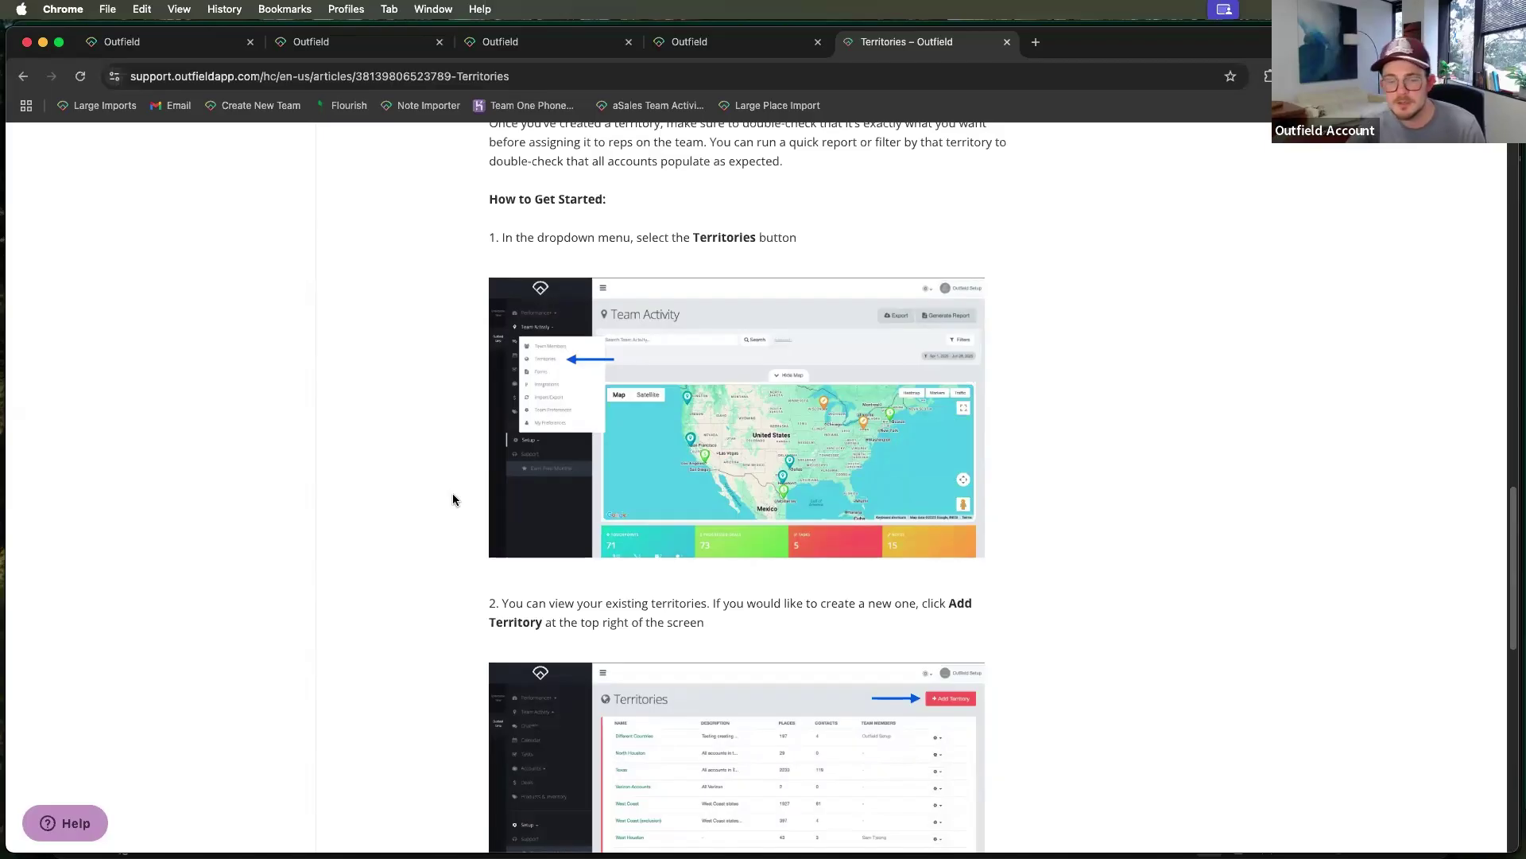
scroll(453, 499, "down", 5)
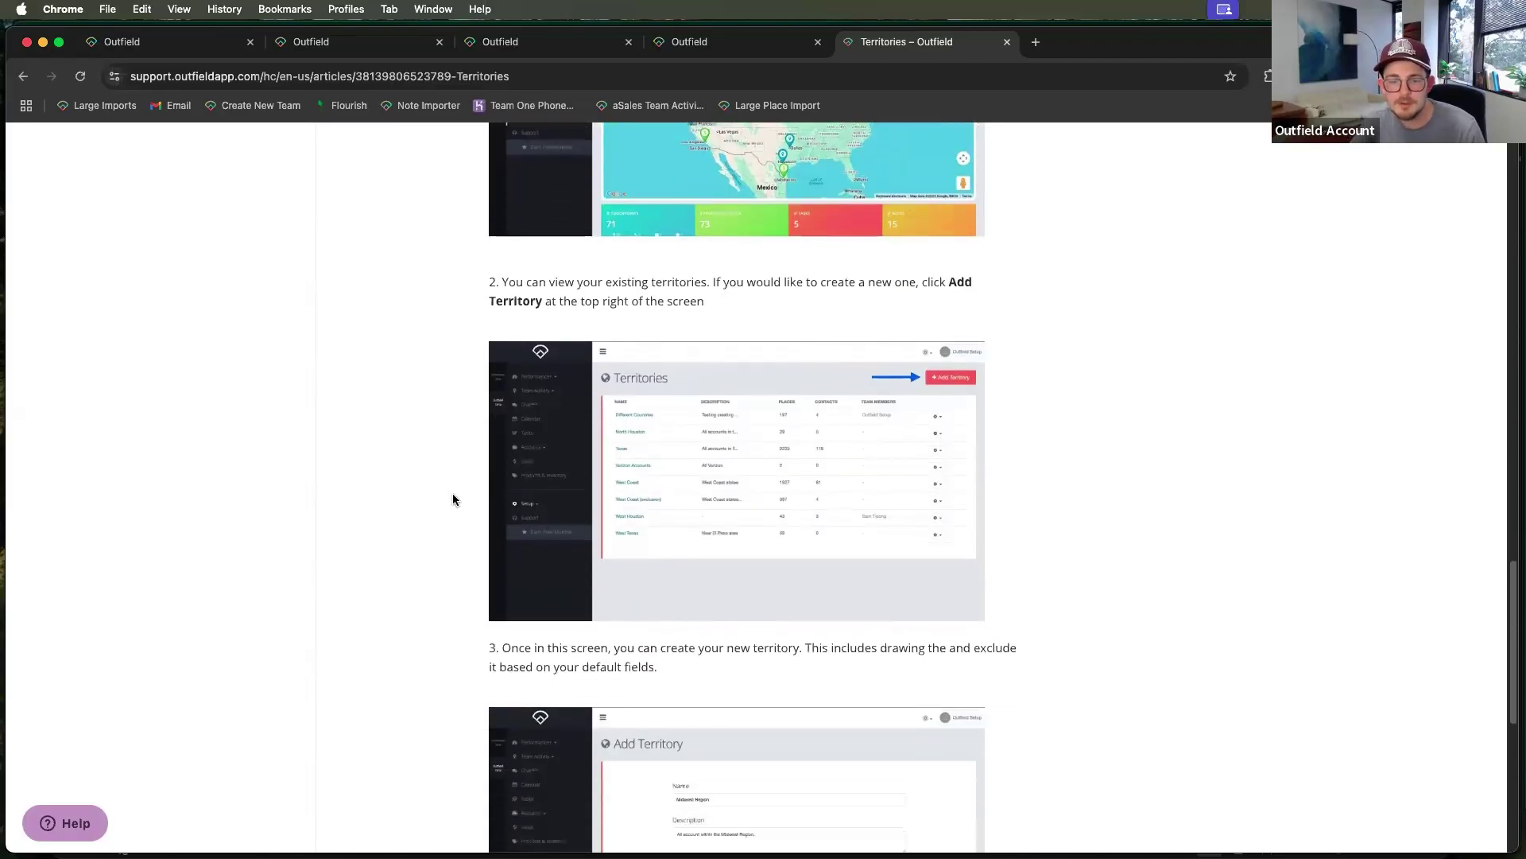